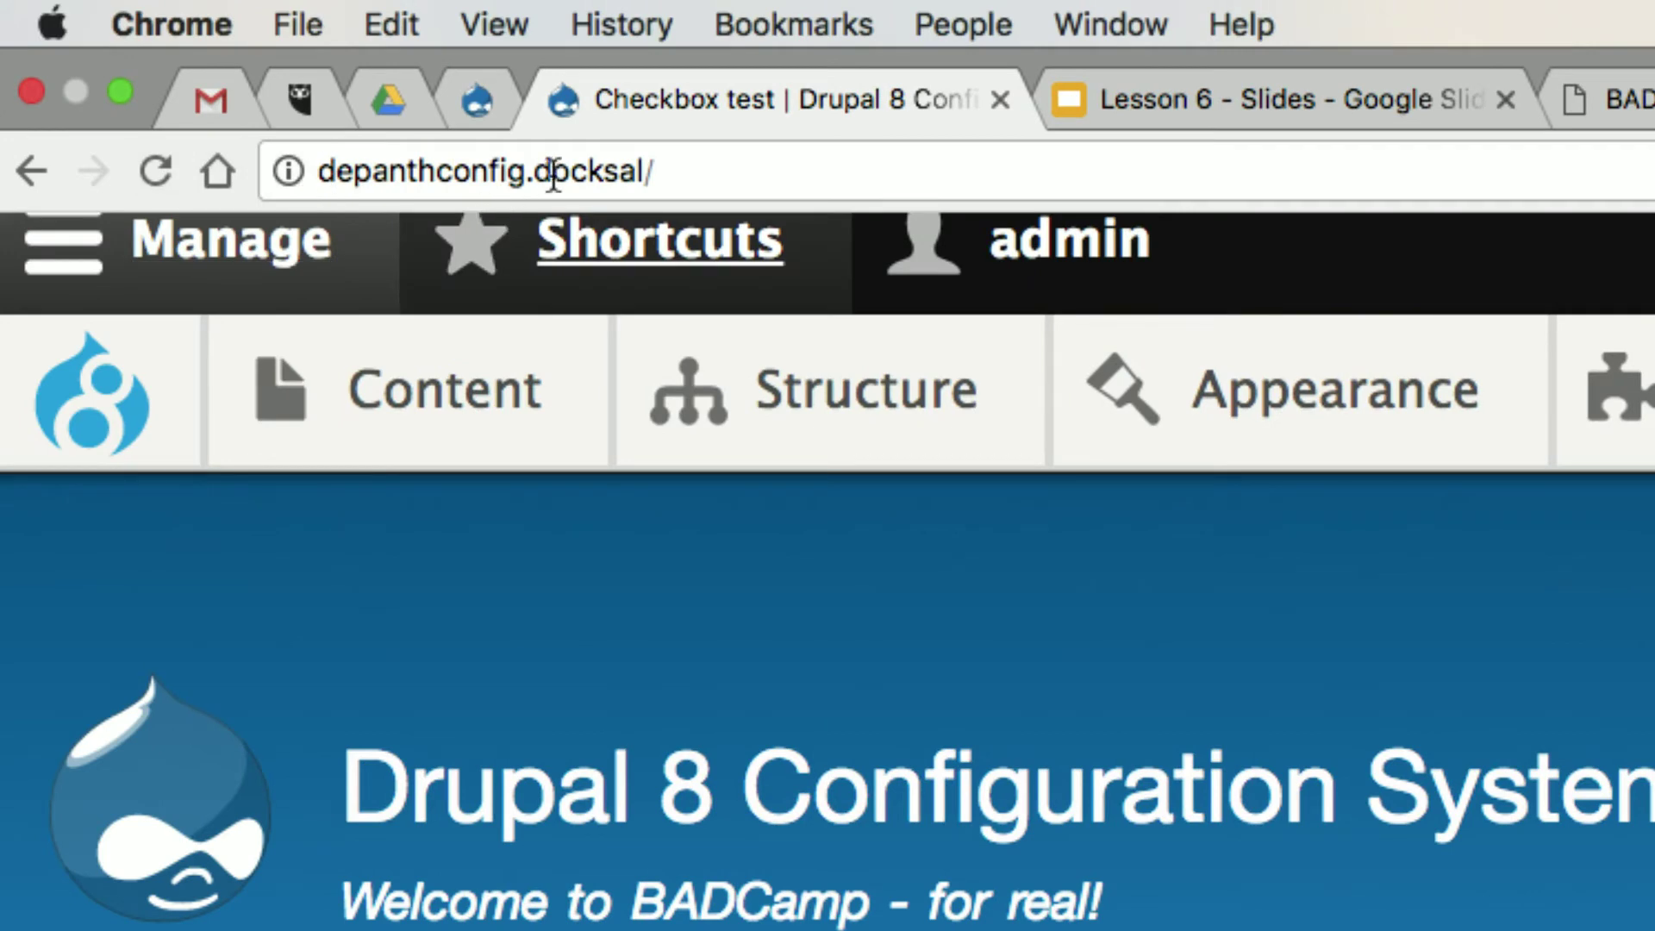
# - Compare the addresses of the two local Drupal sites, depanthconfig.docksal and depanthconfig_dev.dd:8083
pyautogui.moveTo(534, 171); pyautogui.dragTo(654, 172)
pyautogui.click(666, 171)
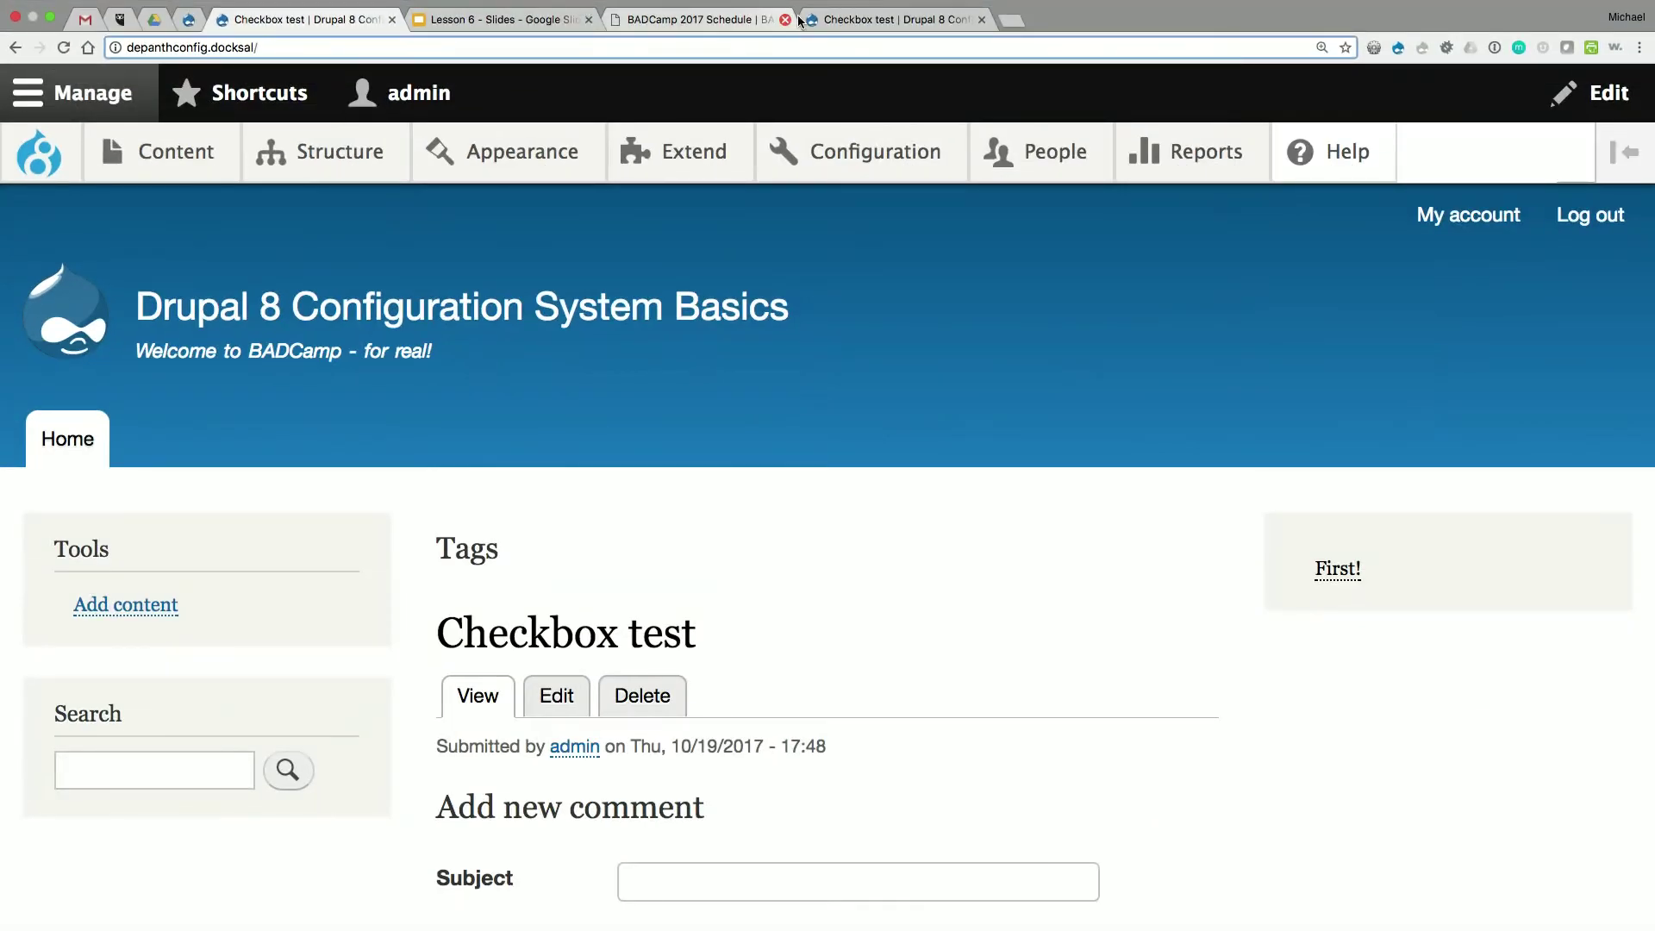
pyautogui.click(862, 24)
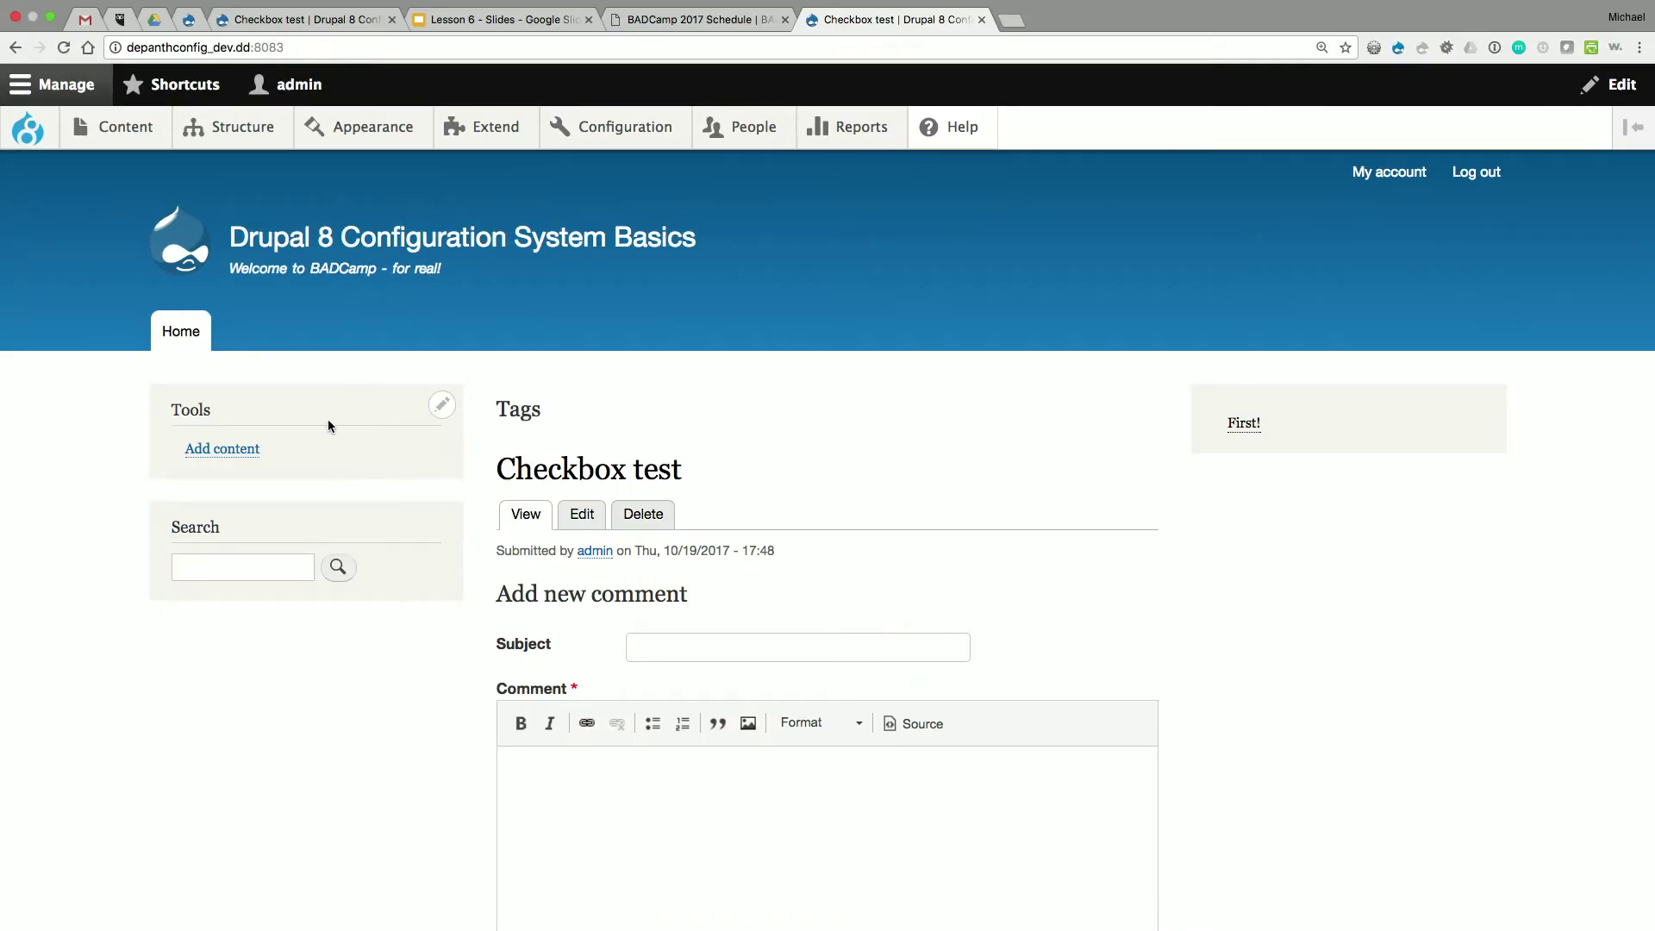
# - Switch to Finder, reposition its window, and view the web folder inside the depanthconfig project
pyautogui.press('super+Tab')
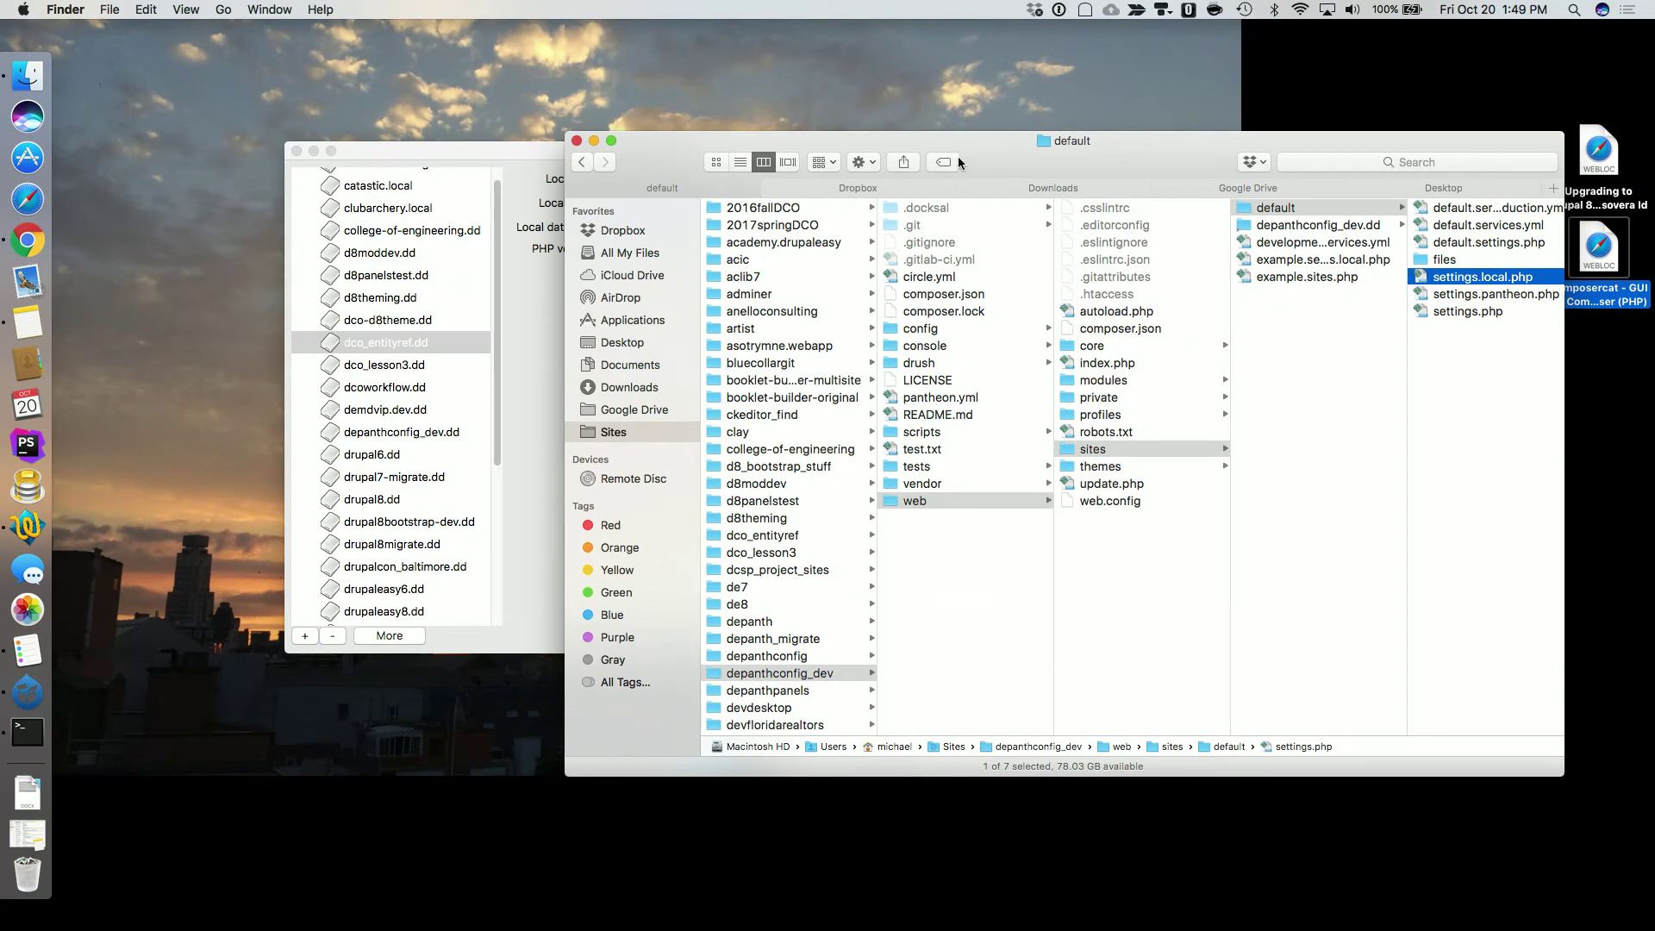
pyautogui.moveTo(1010, 142); pyautogui.dragTo(695, 65)
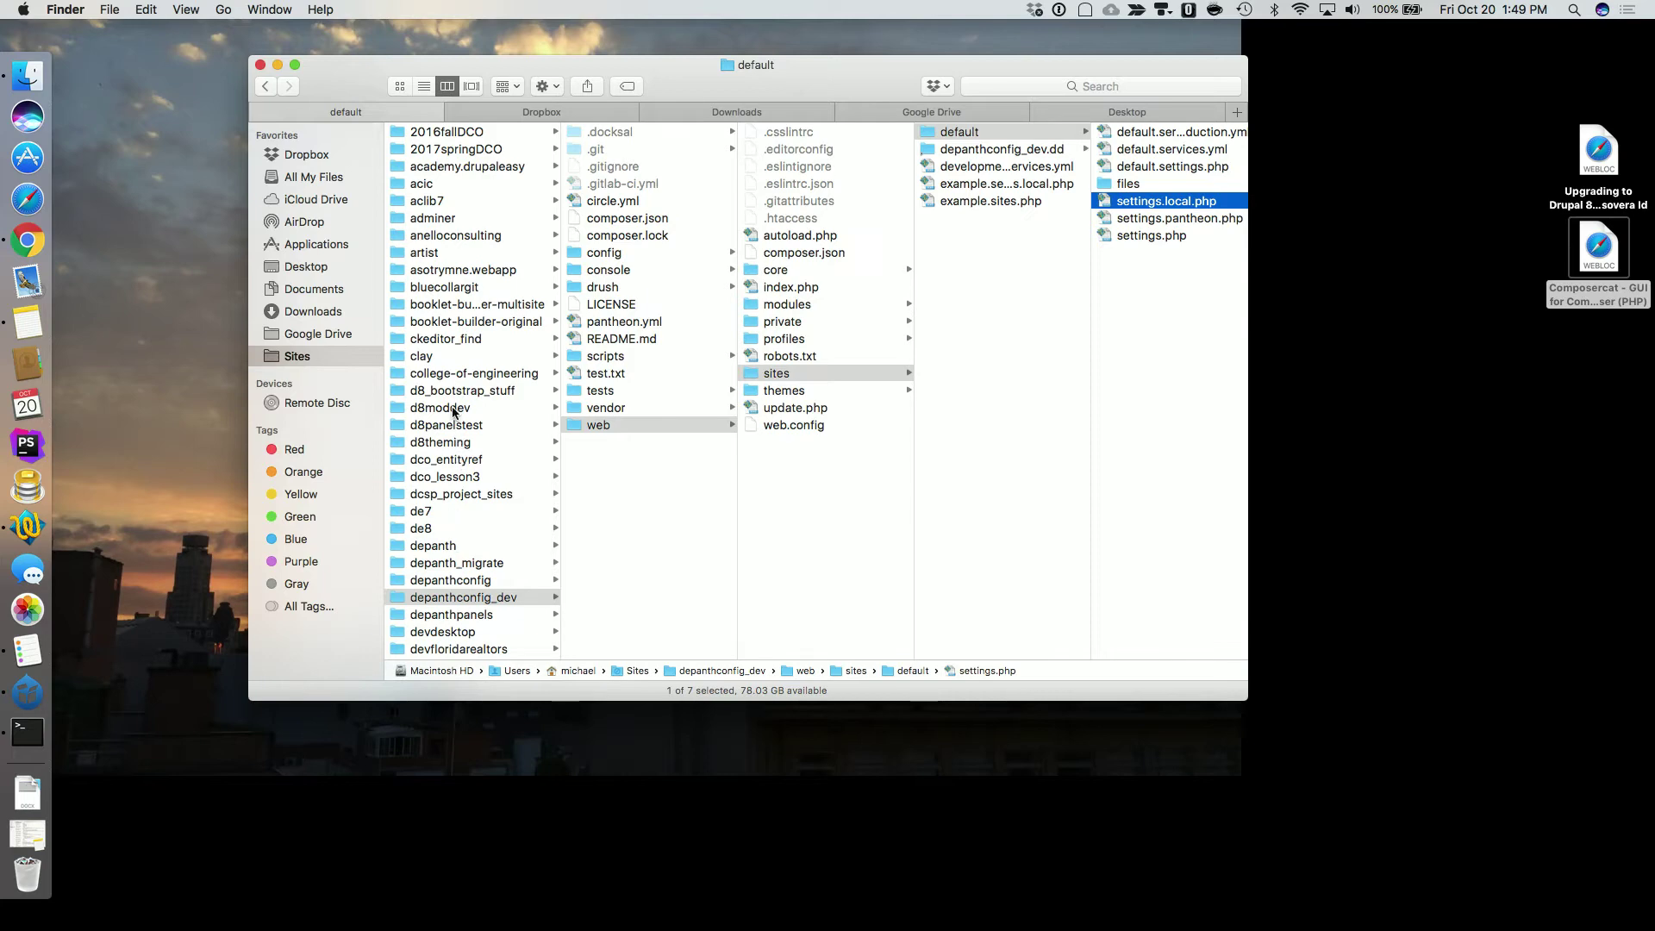
pyautogui.click(444, 580)
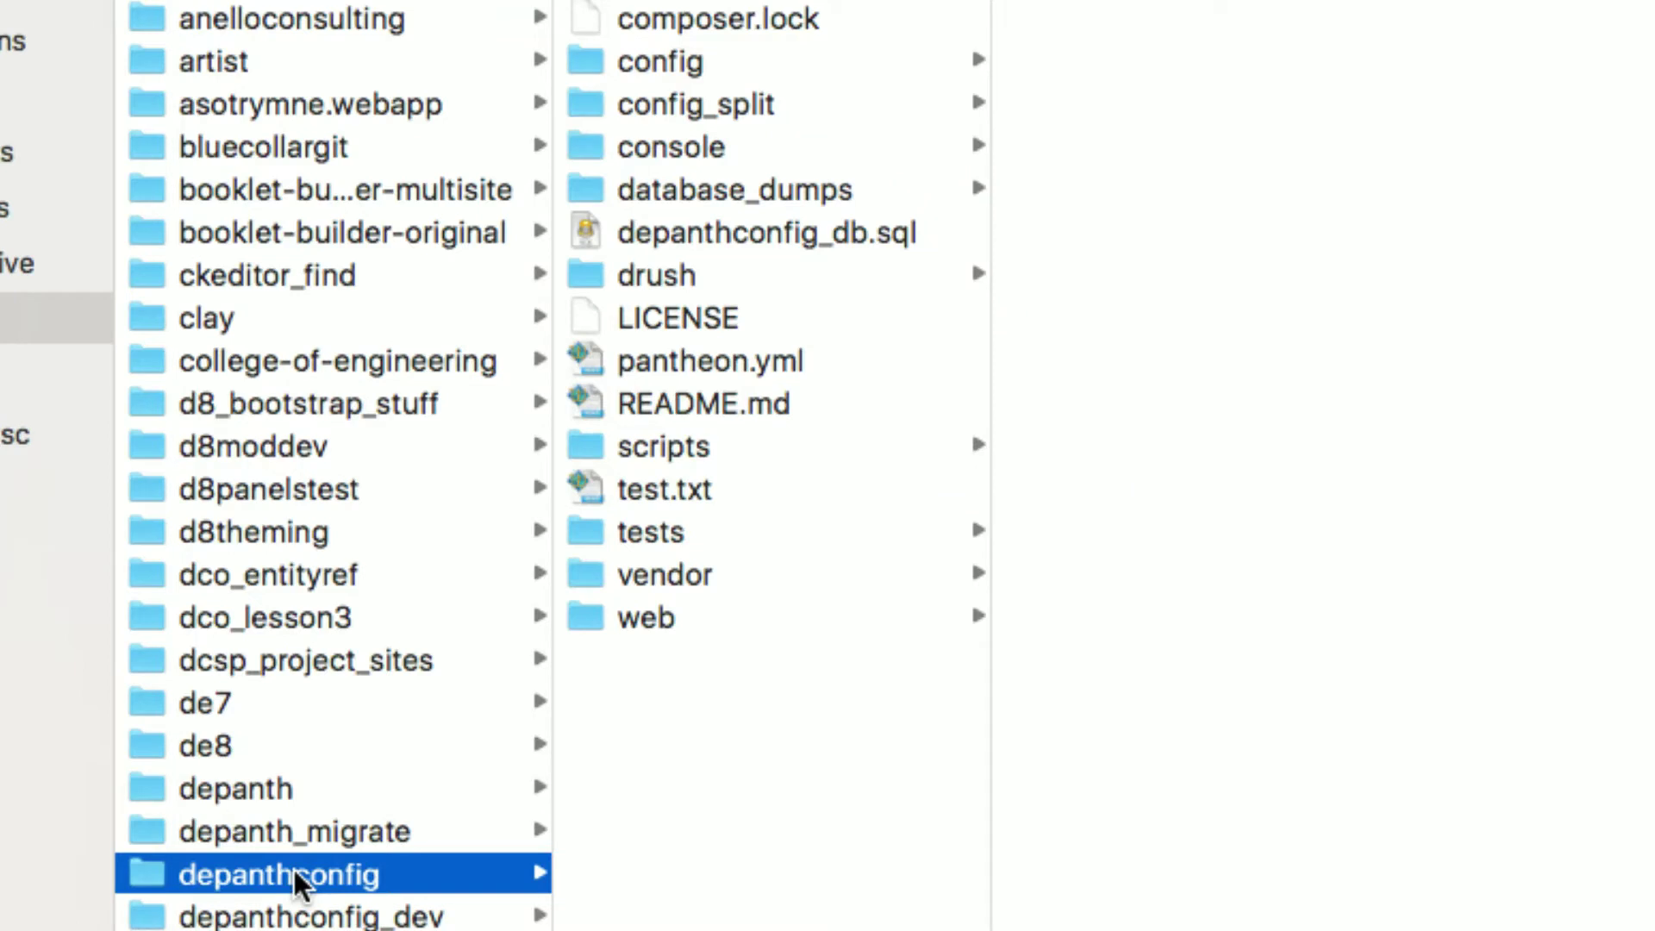
pyautogui.click(664, 627)
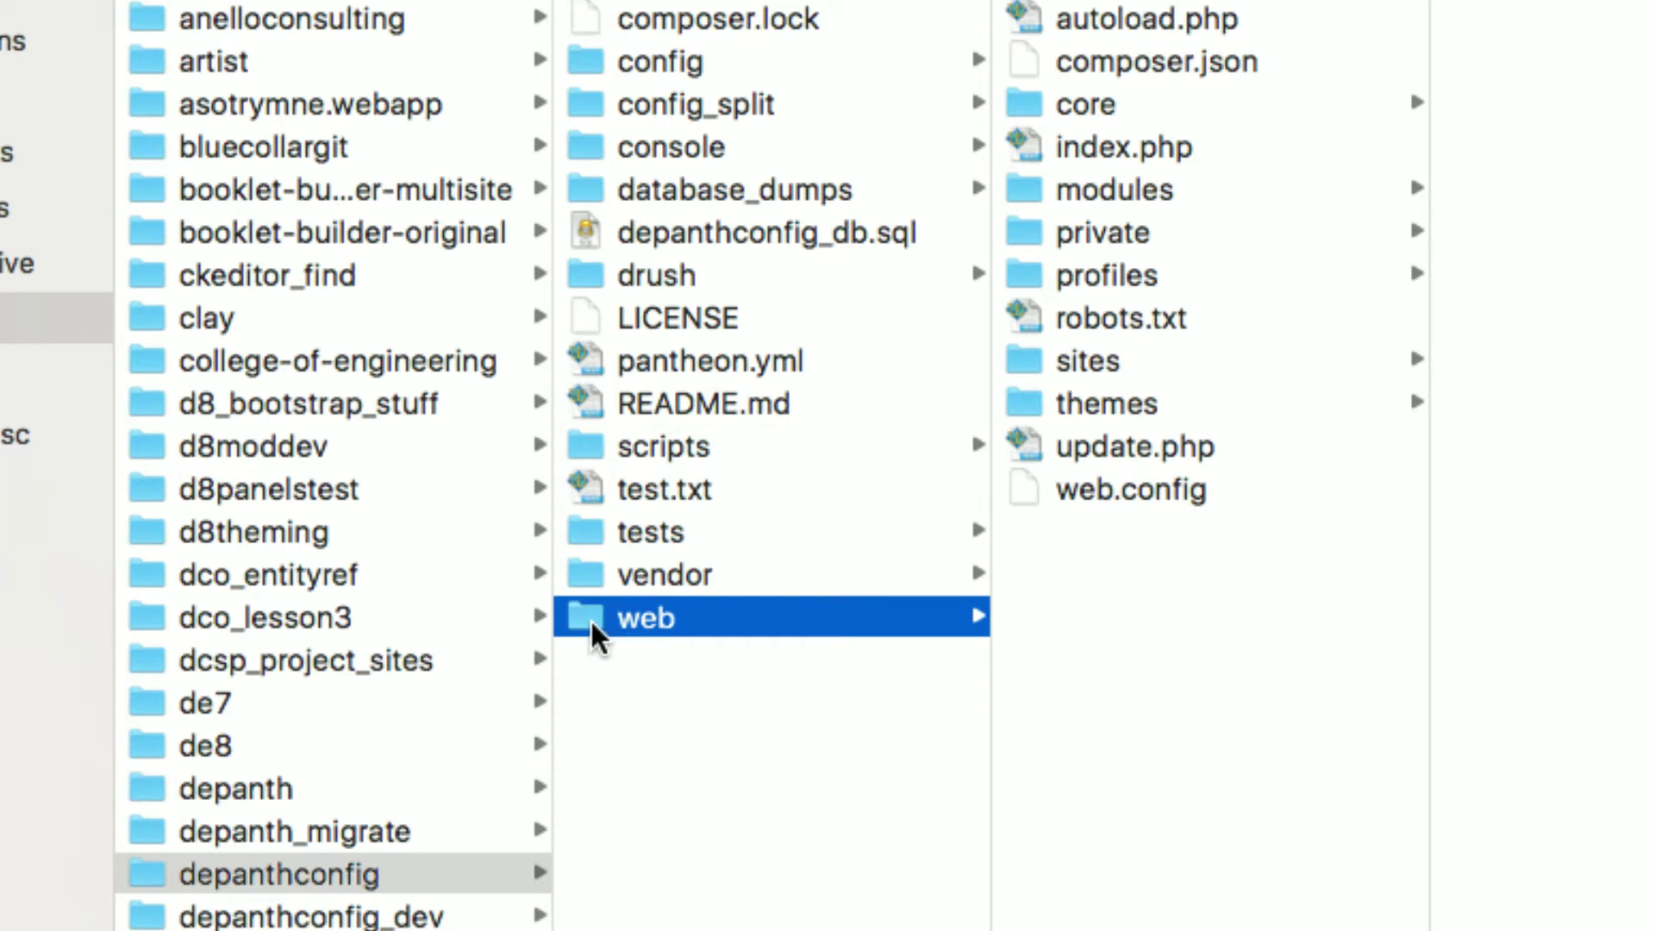
pyautogui.scroll(1, 728, 298)
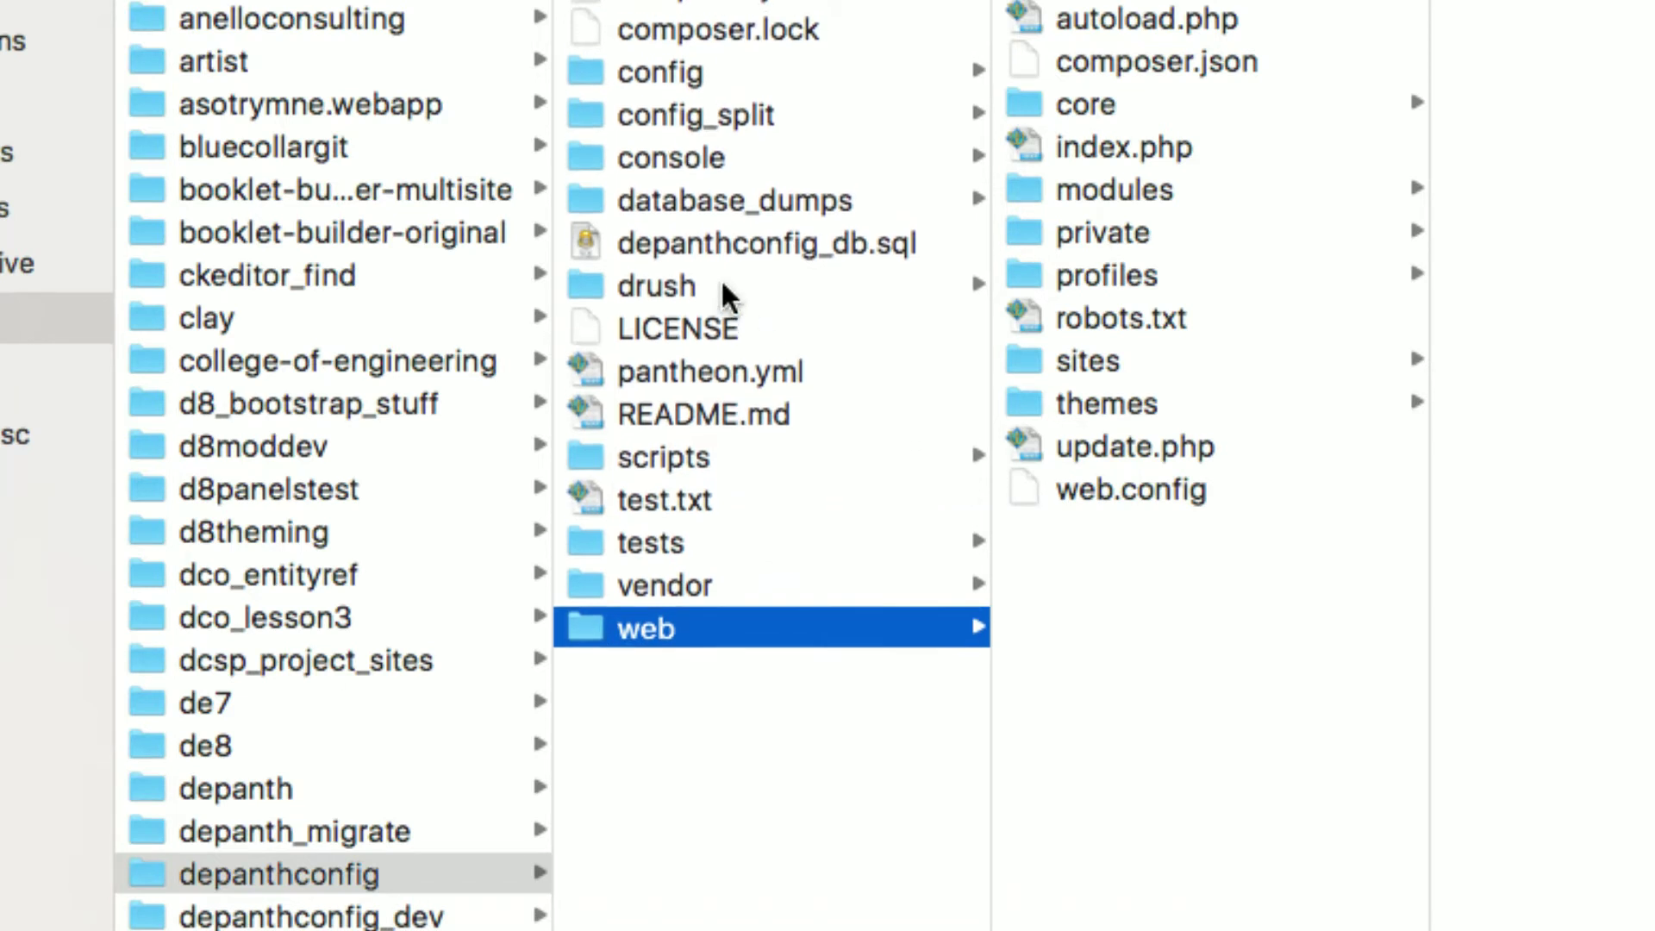
# - Browse the exported YAML files in the depanthconfig project's config folder
pyautogui.click(588, 62)
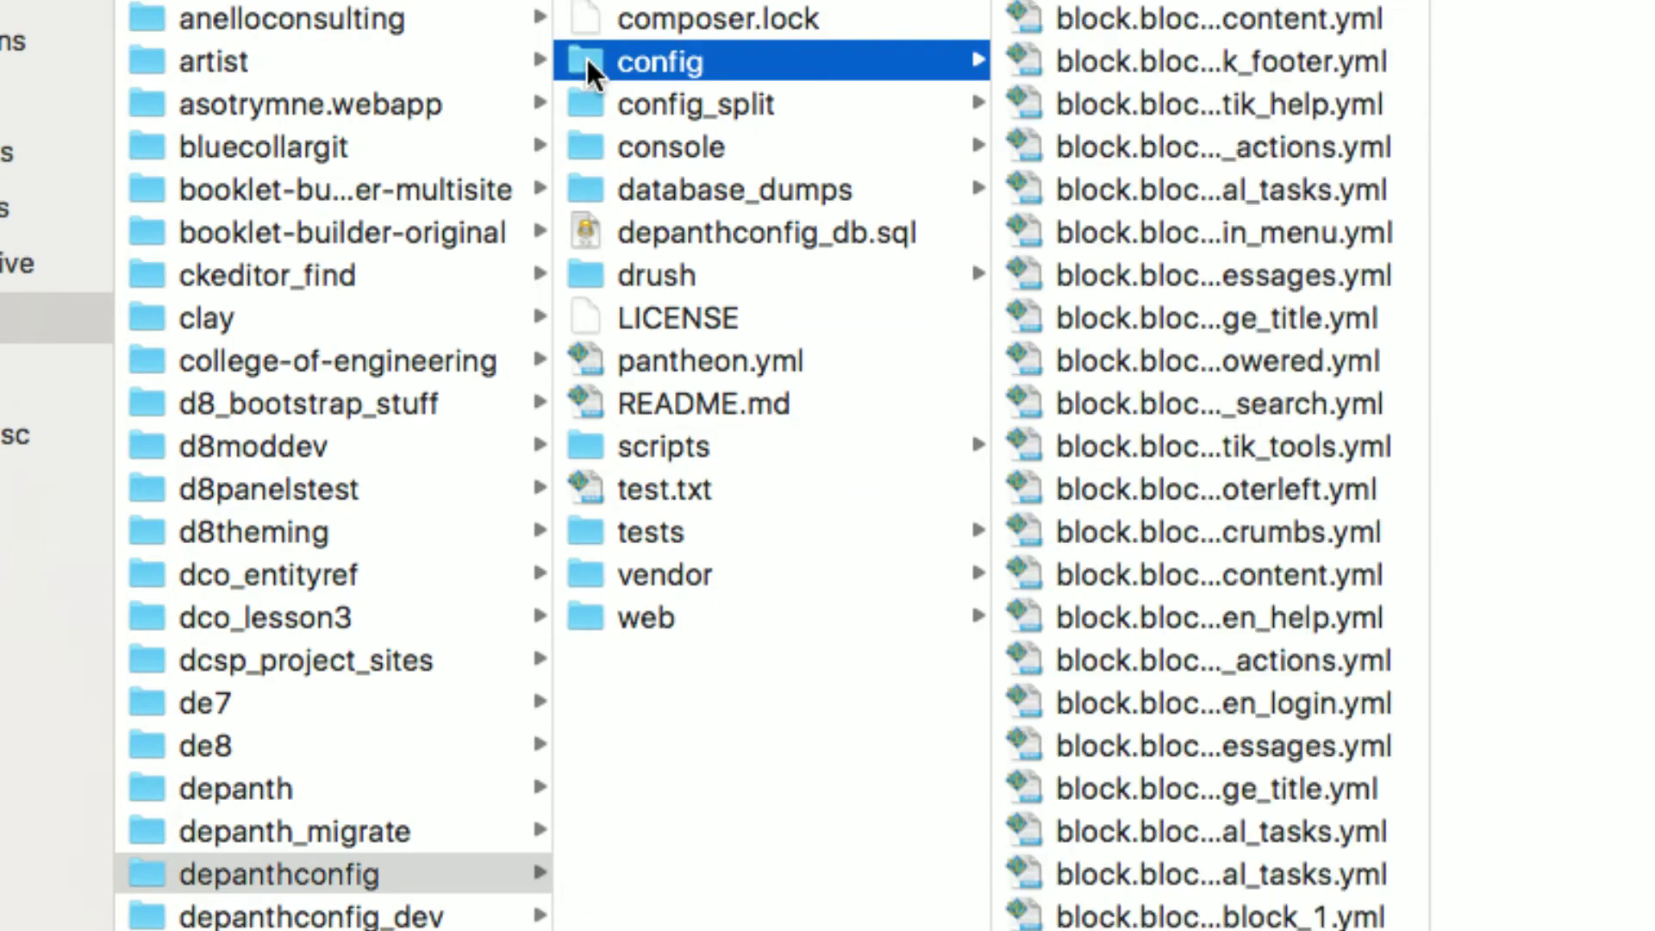
pyautogui.scroll(-10, 1103, 166)
pyautogui.scroll(-10, 1101, 165)
pyautogui.scroll(15, 1101, 166)
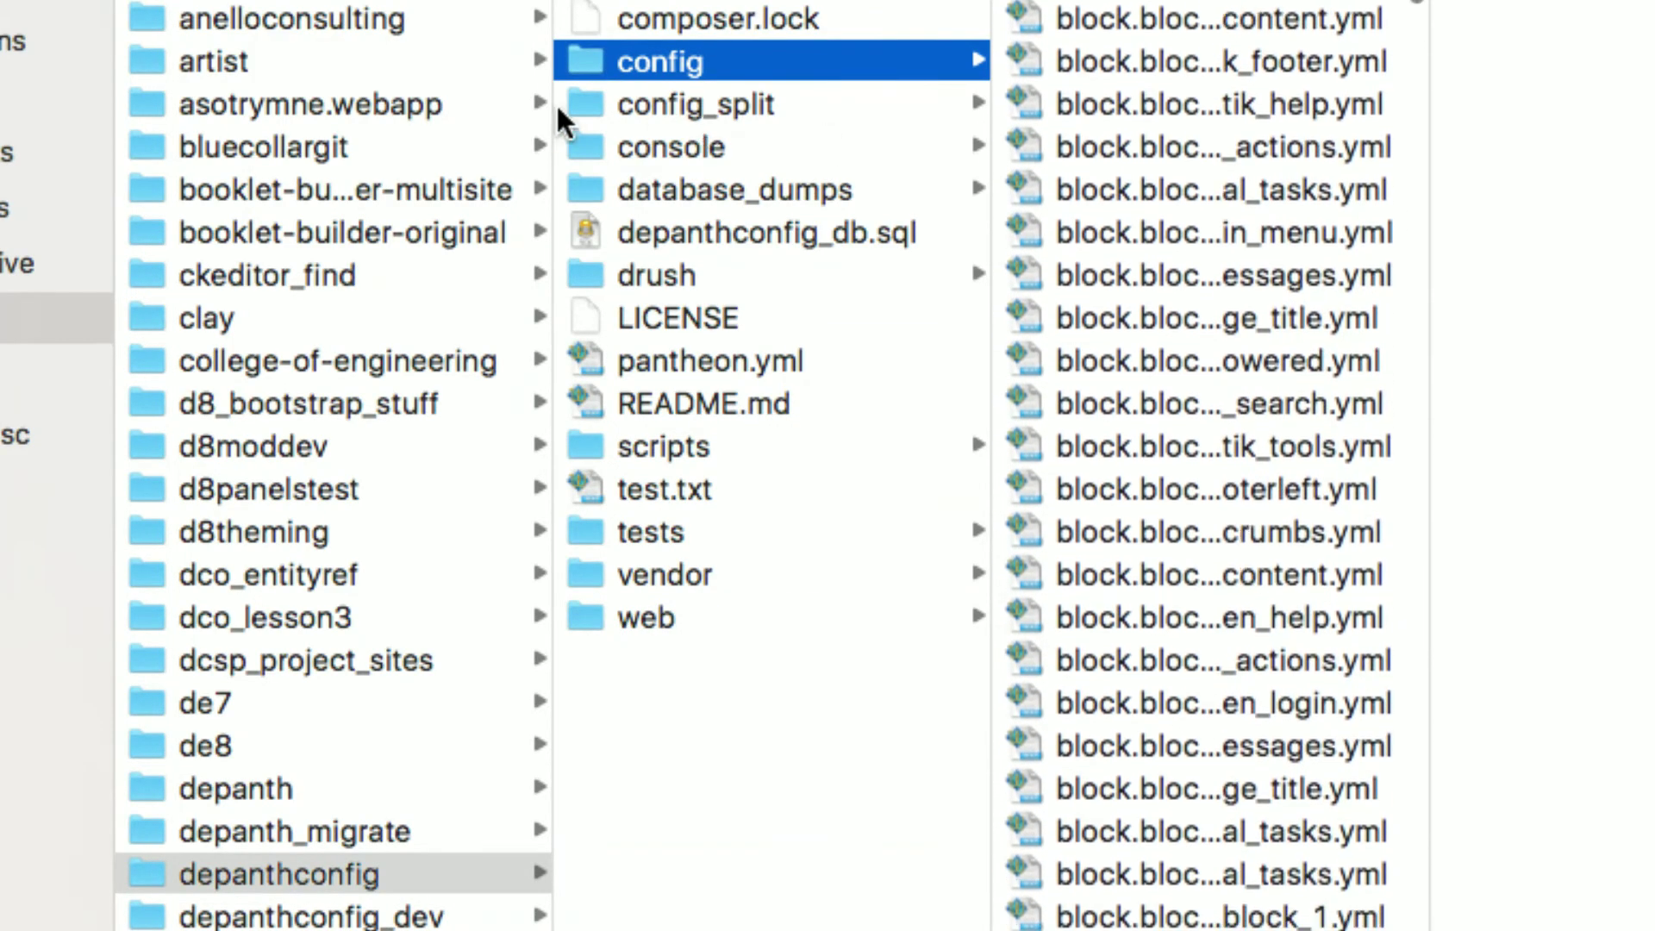
# - Open settings.php from the project's web/sites/default folder in the text editor
pyautogui.click(586, 619)
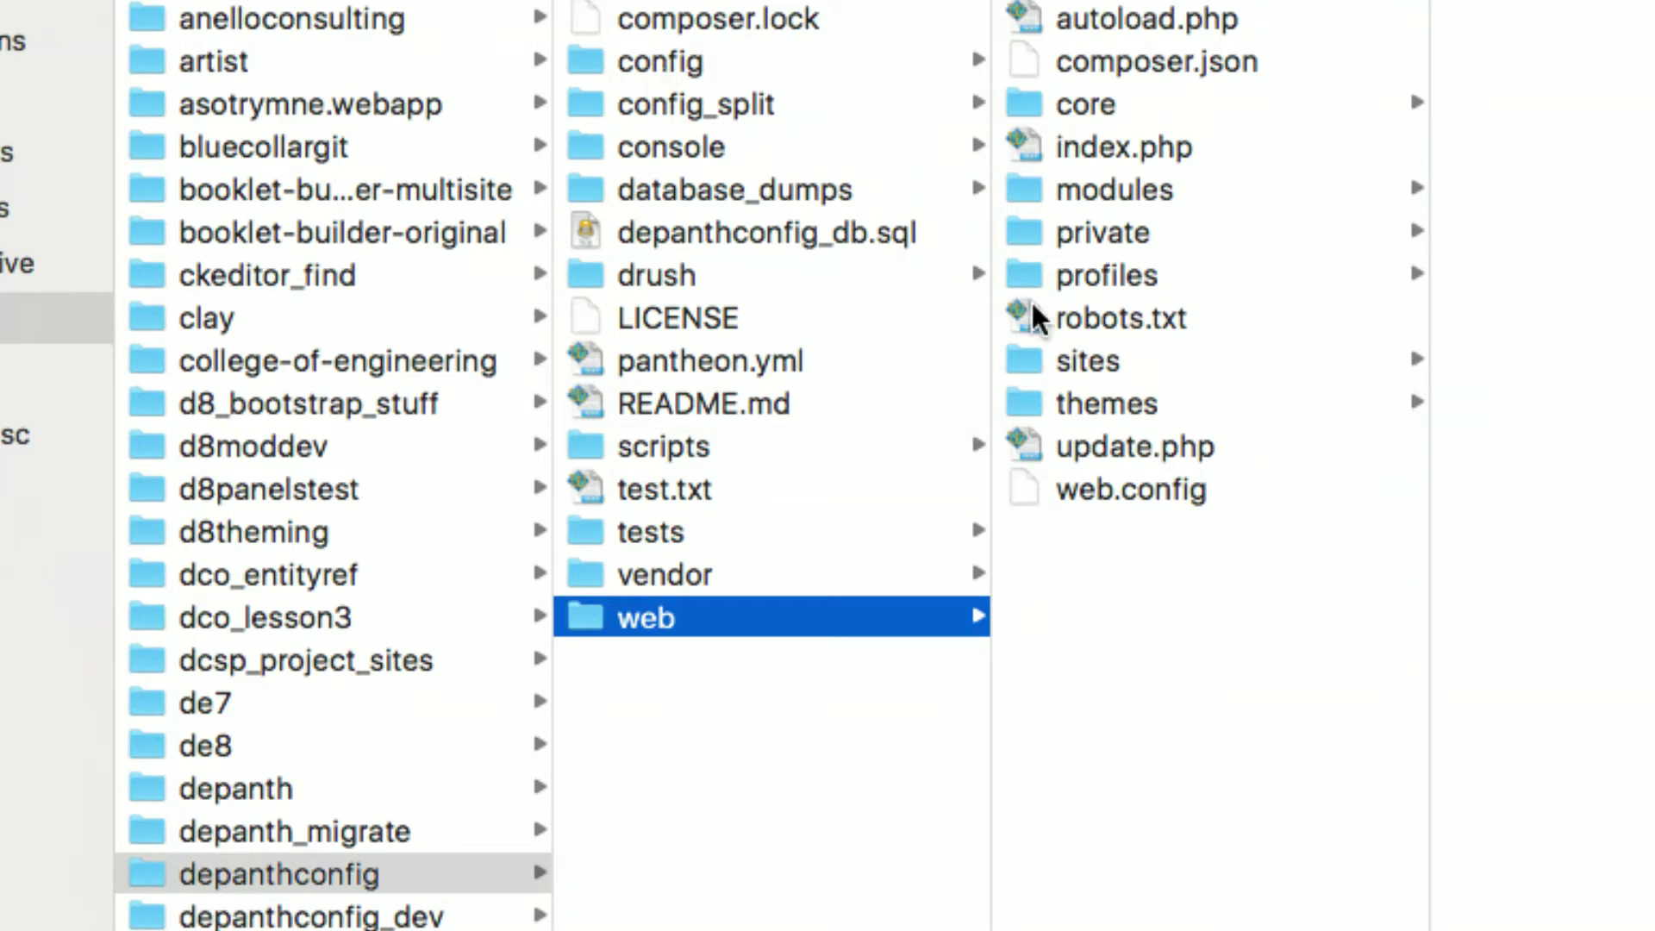
pyautogui.click(1078, 367)
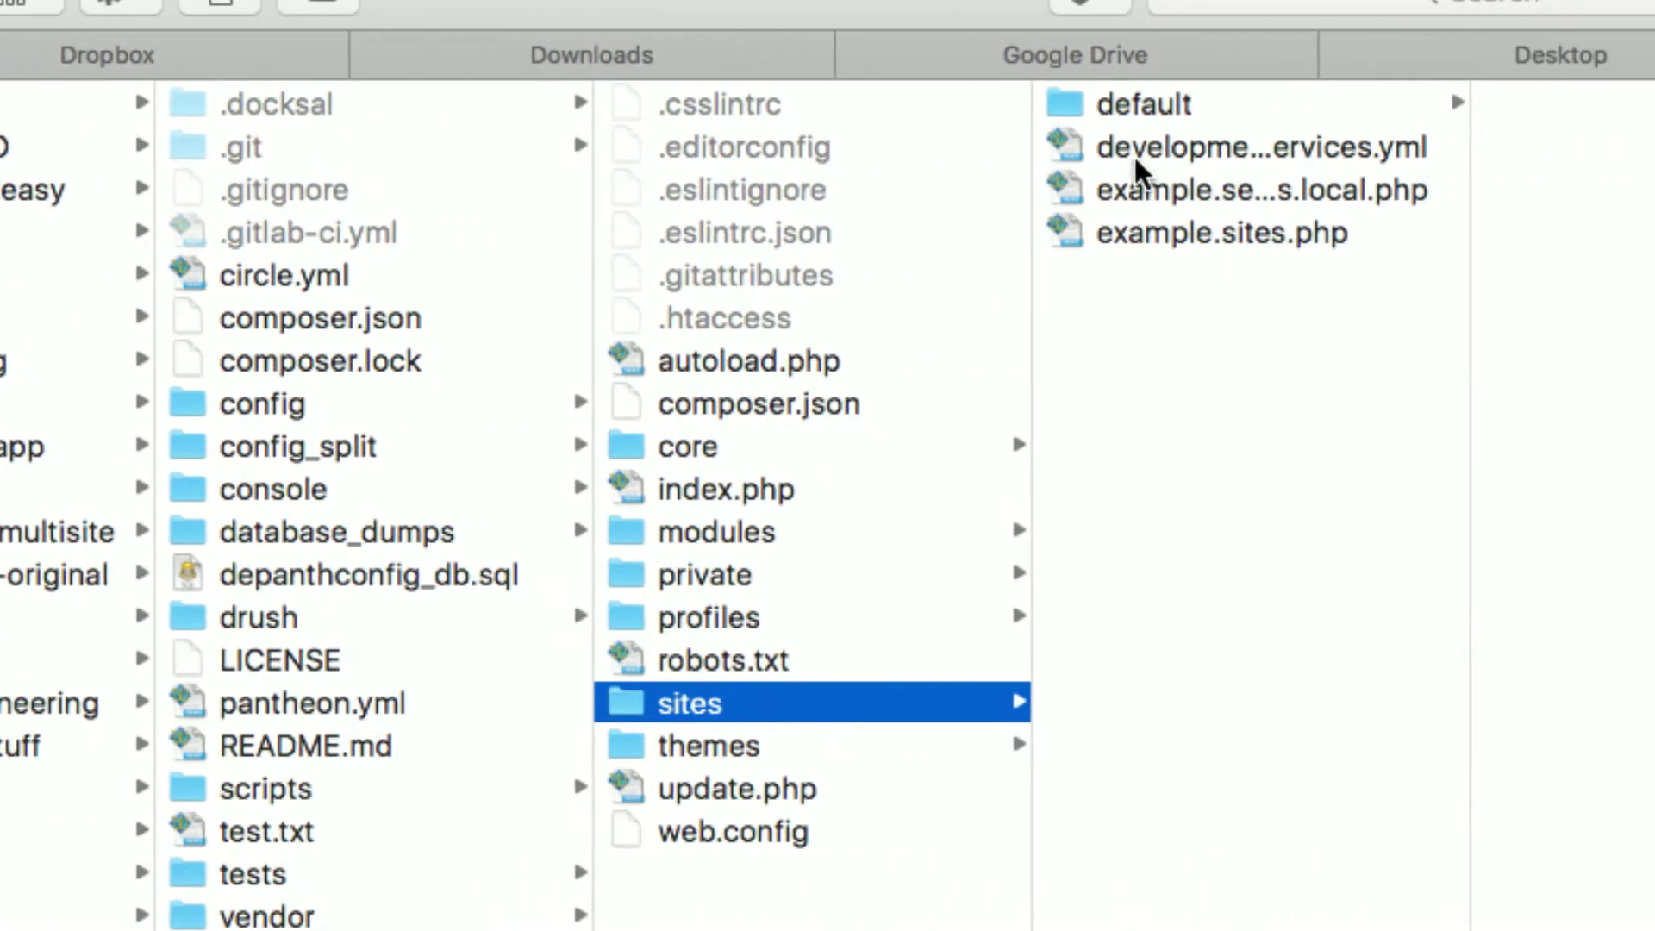
pyautogui.click(1536, 5)
pyautogui.click(1138, 116)
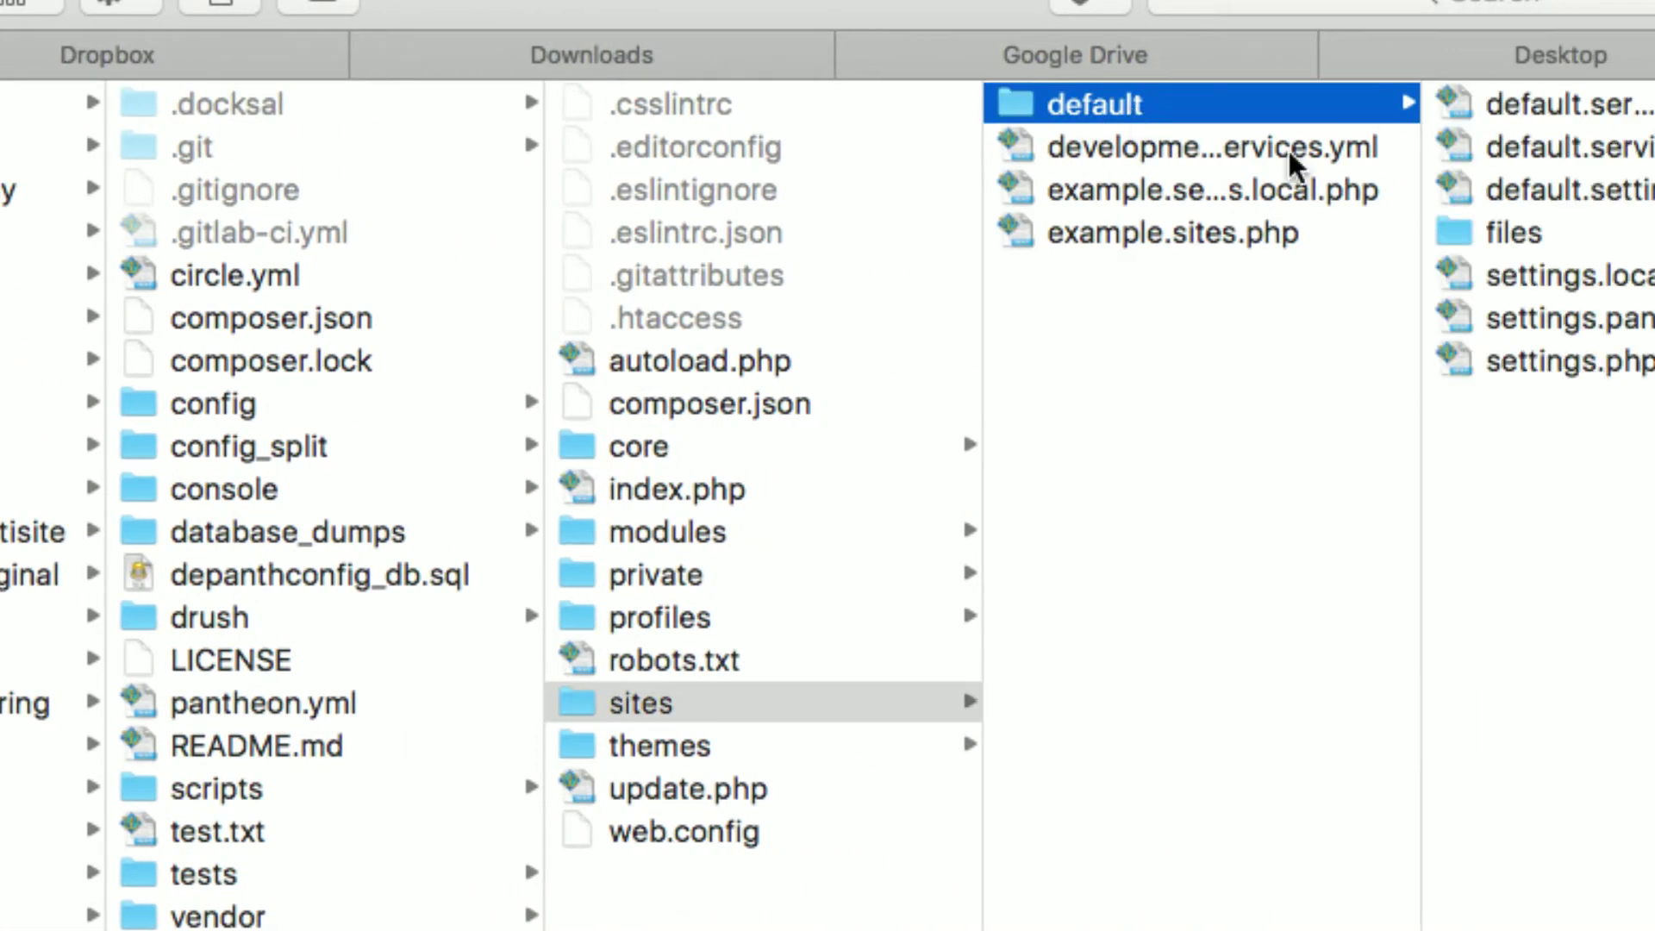
pyautogui.click(1543, 367)
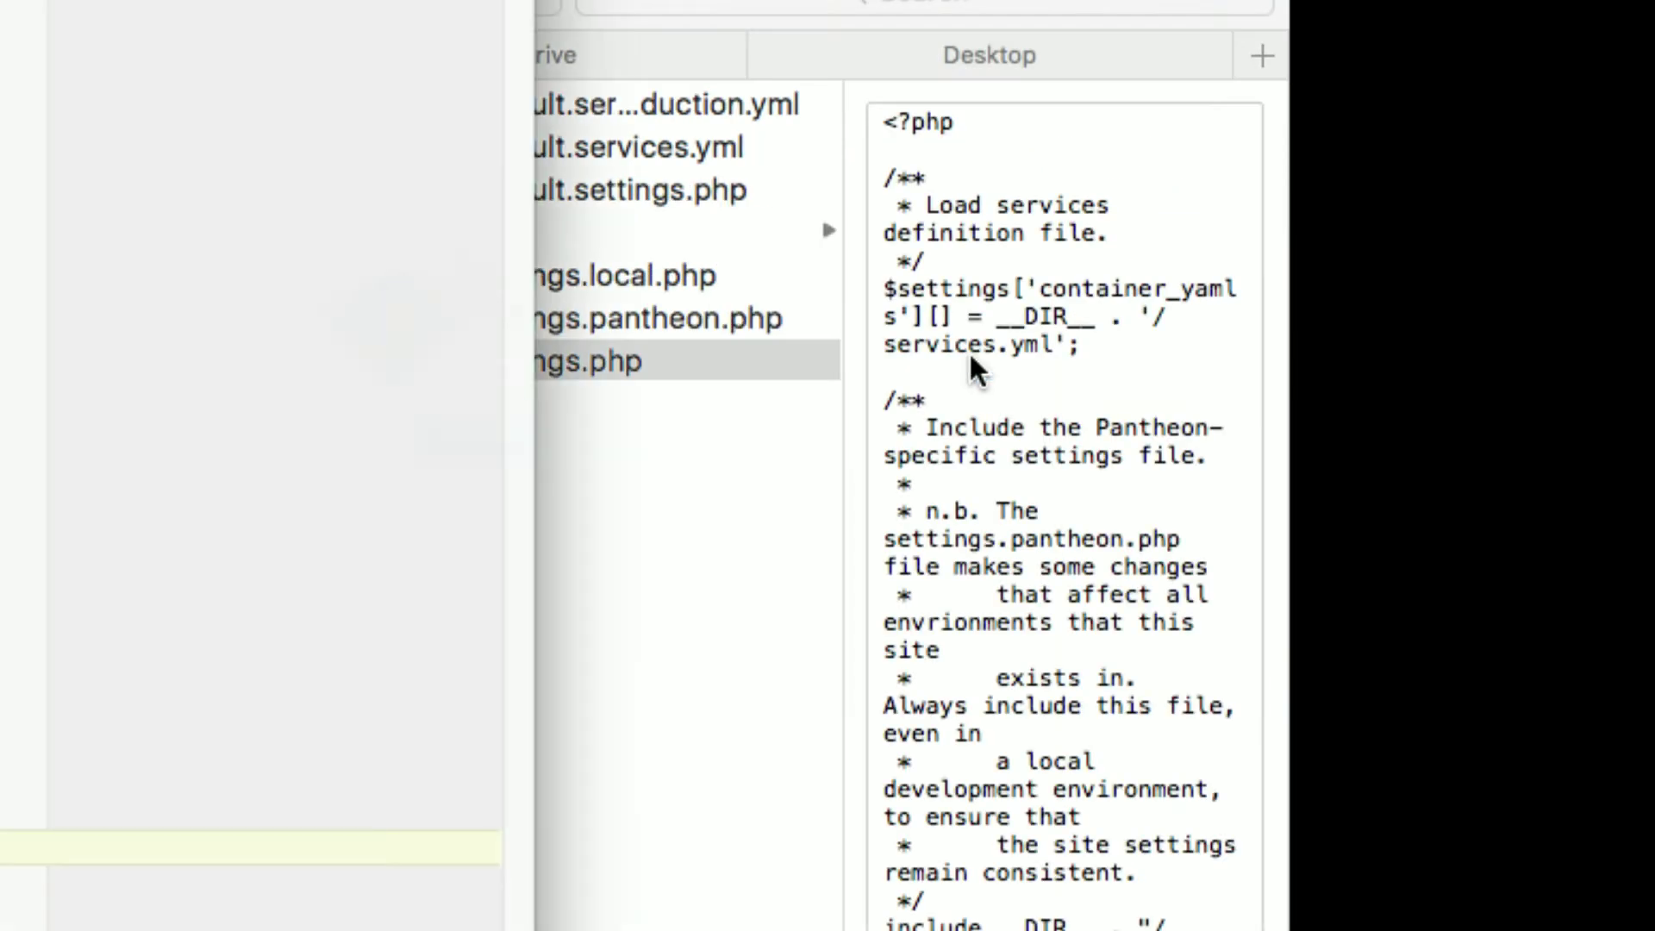
pyautogui.doubleClick(974, 366)
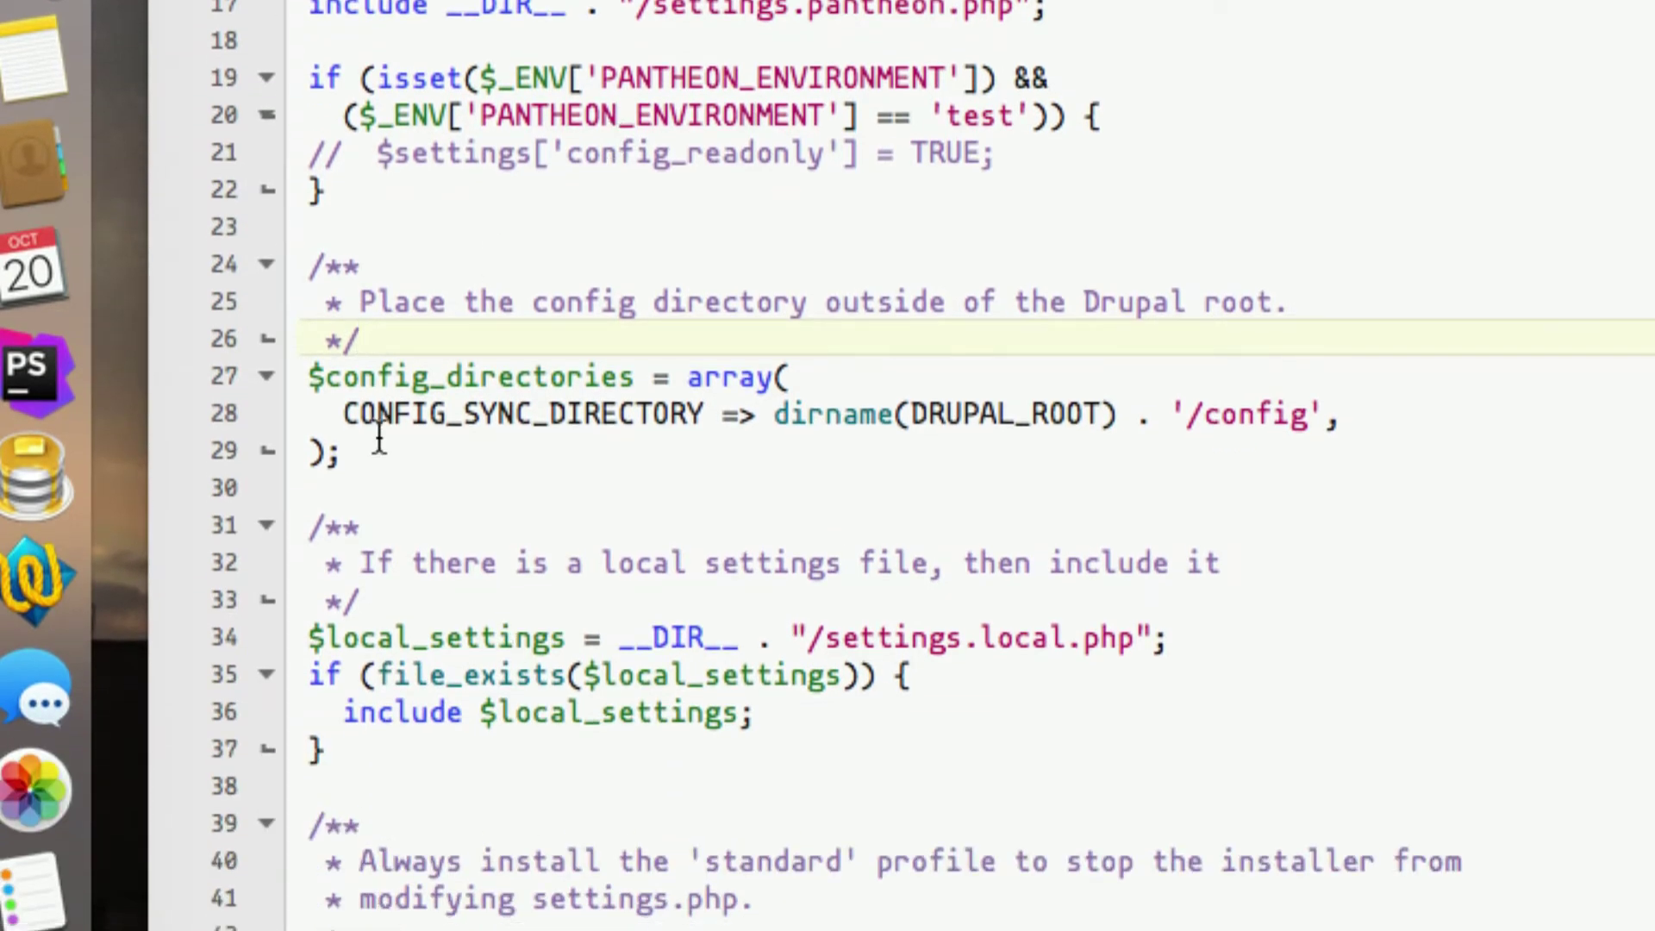
# - Examine the $config_directories array in settings.php, including its CONFIG_SYNC_DIRECTORY key, dirname(DRUPAL_ROOT) expression and preceding comment
pyautogui.moveTo(373, 443); pyautogui.dragTo(313, 380)
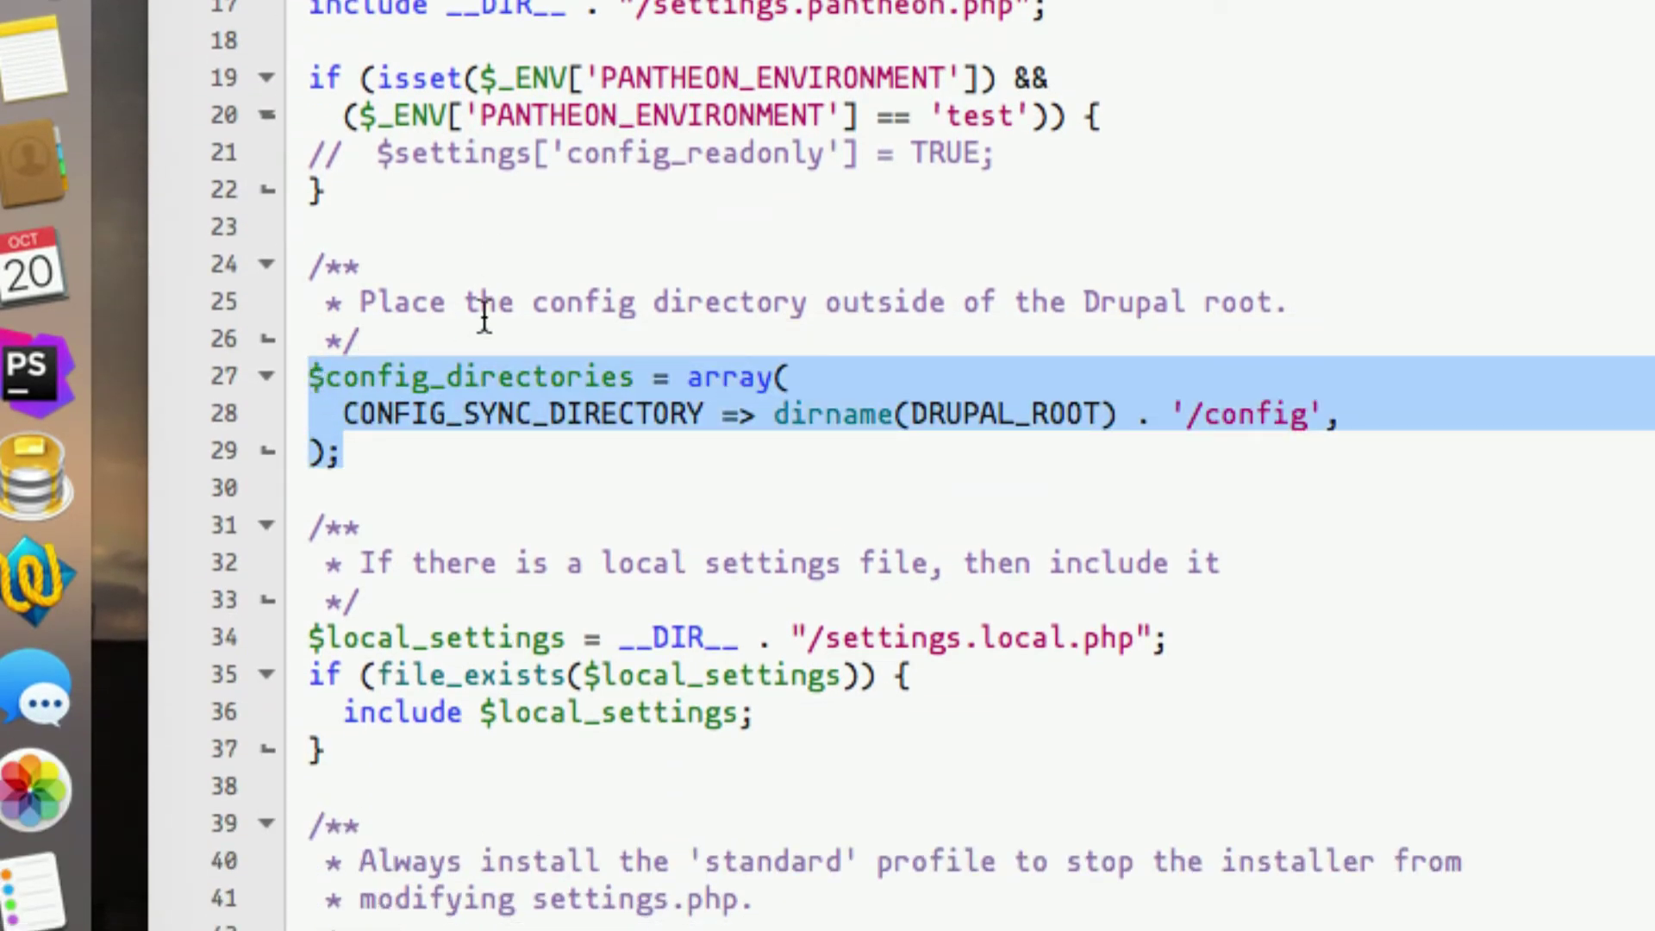
pyautogui.doubleClick(530, 297)
pyautogui.doubleClick(431, 412)
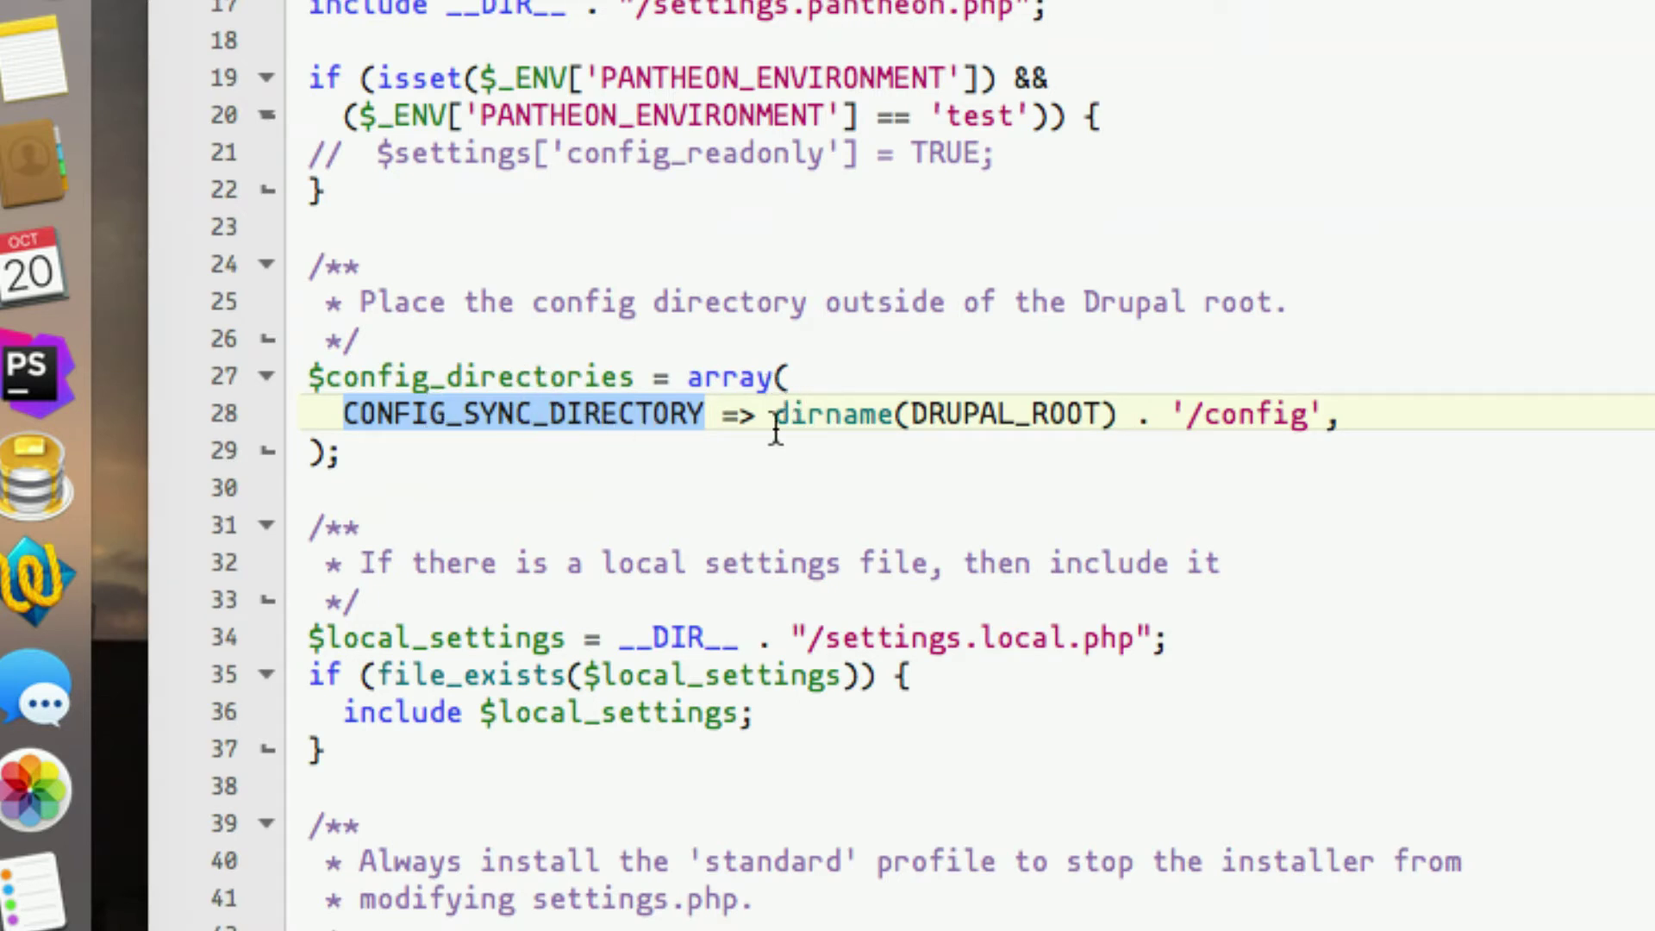
pyautogui.moveTo(774, 414); pyautogui.dragTo(1120, 417)
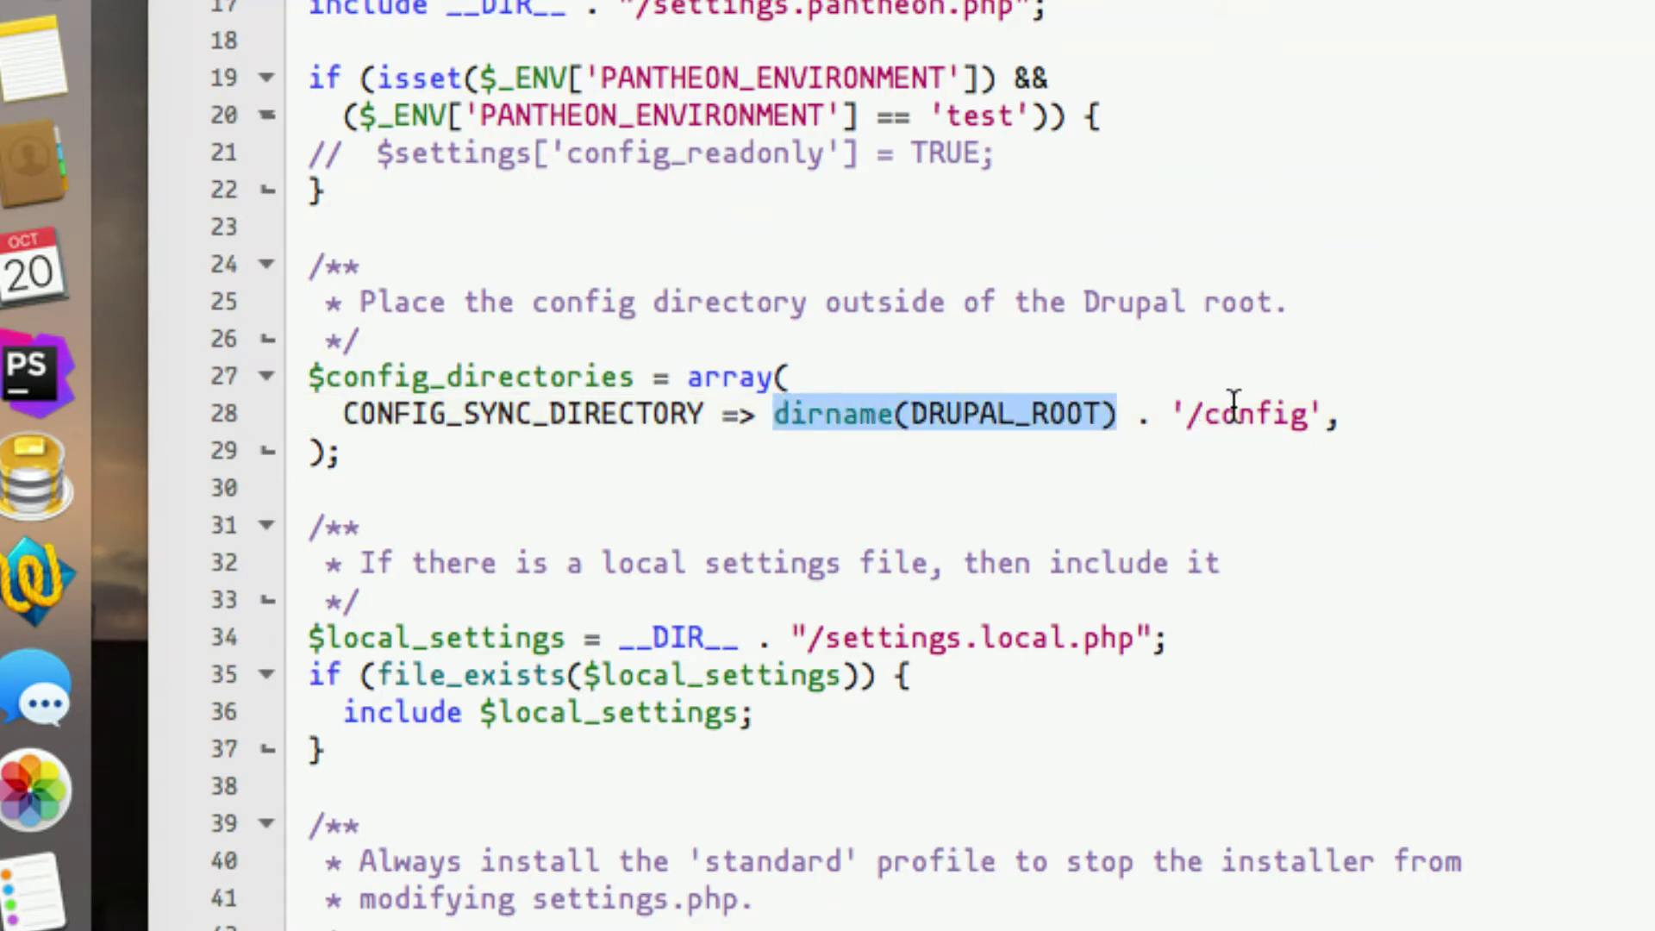
pyautogui.moveTo(362, 450); pyautogui.dragTo(295, 380)
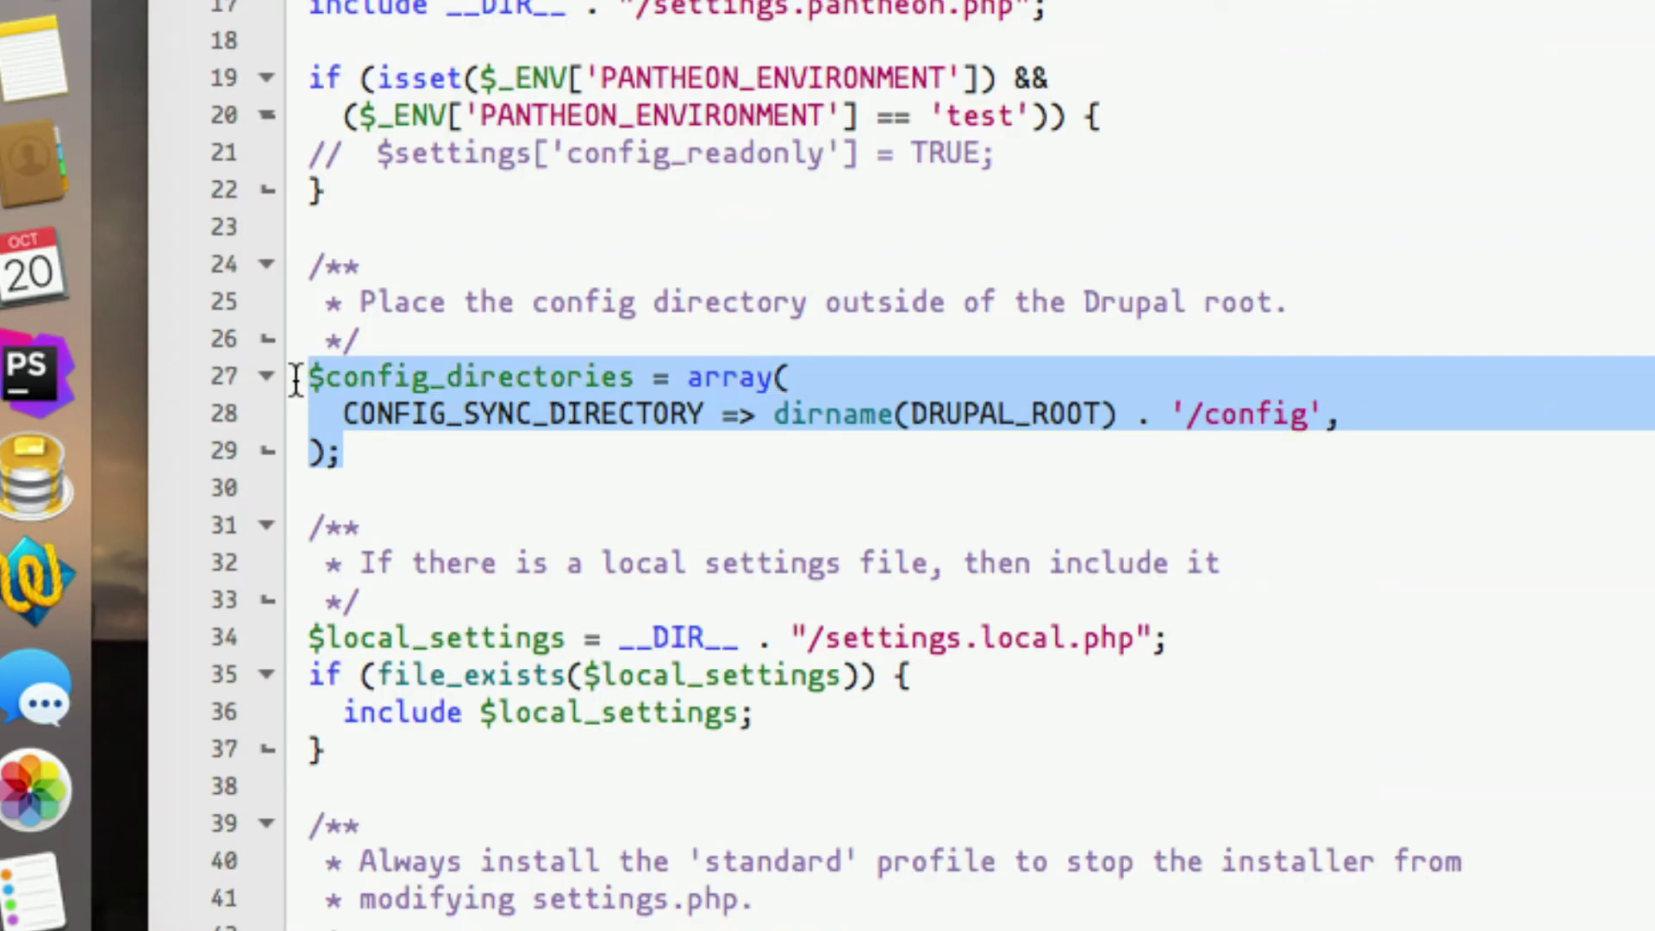
pyautogui.click(394, 458)
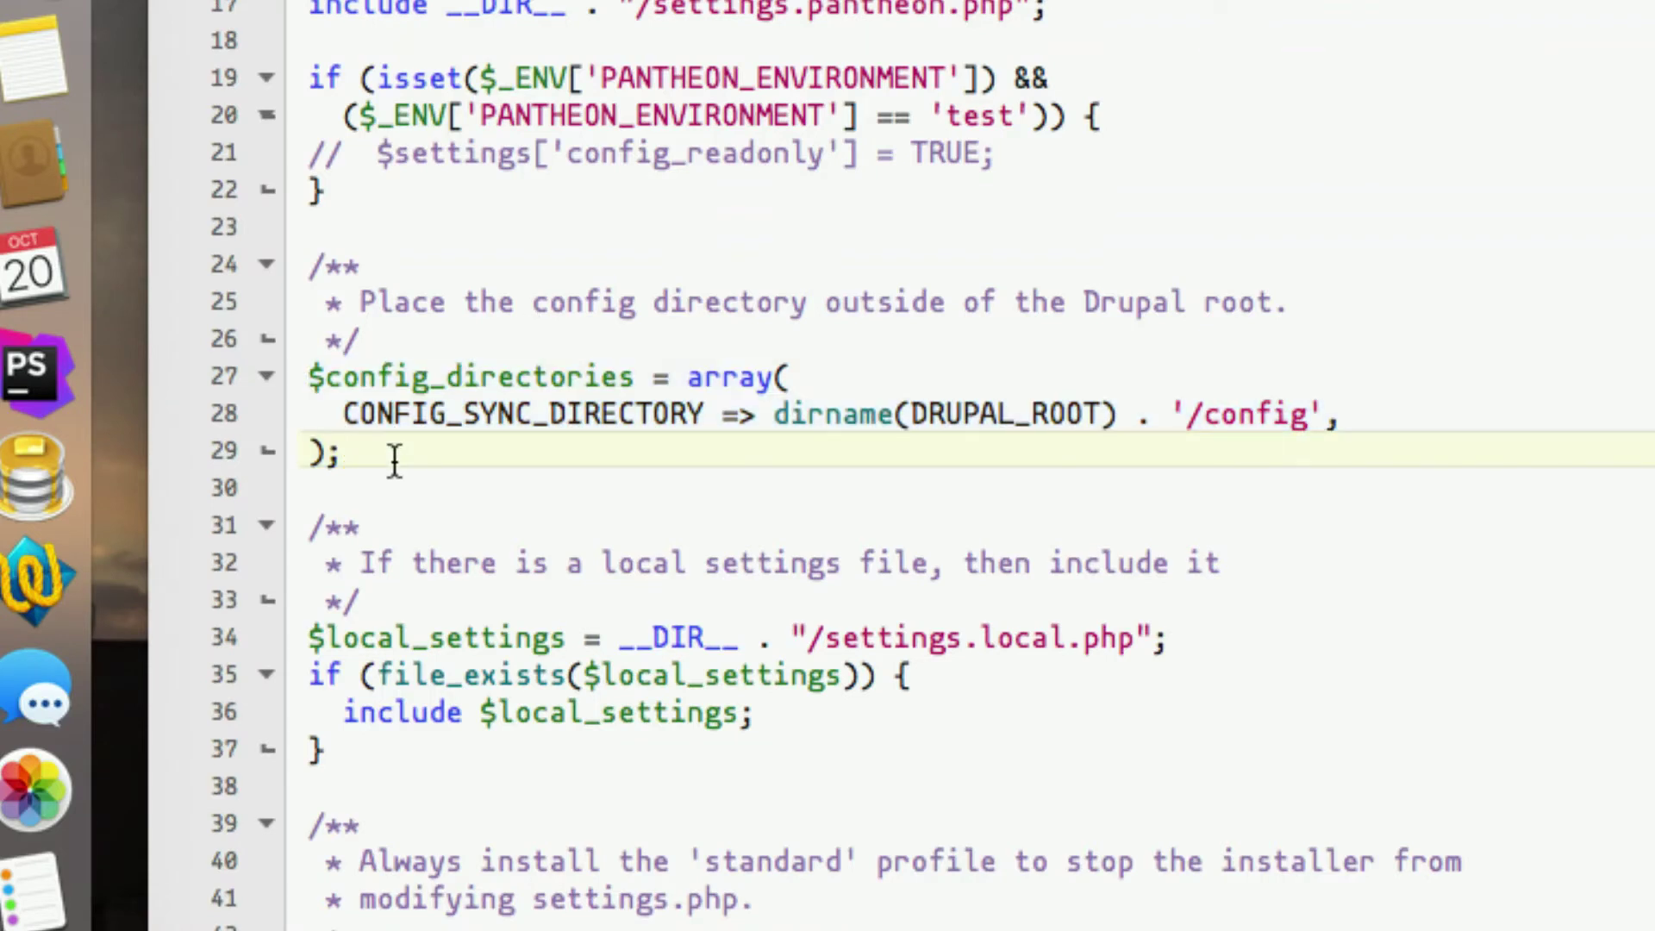
pyautogui.moveTo(361, 450); pyautogui.dragTo(276, 272)
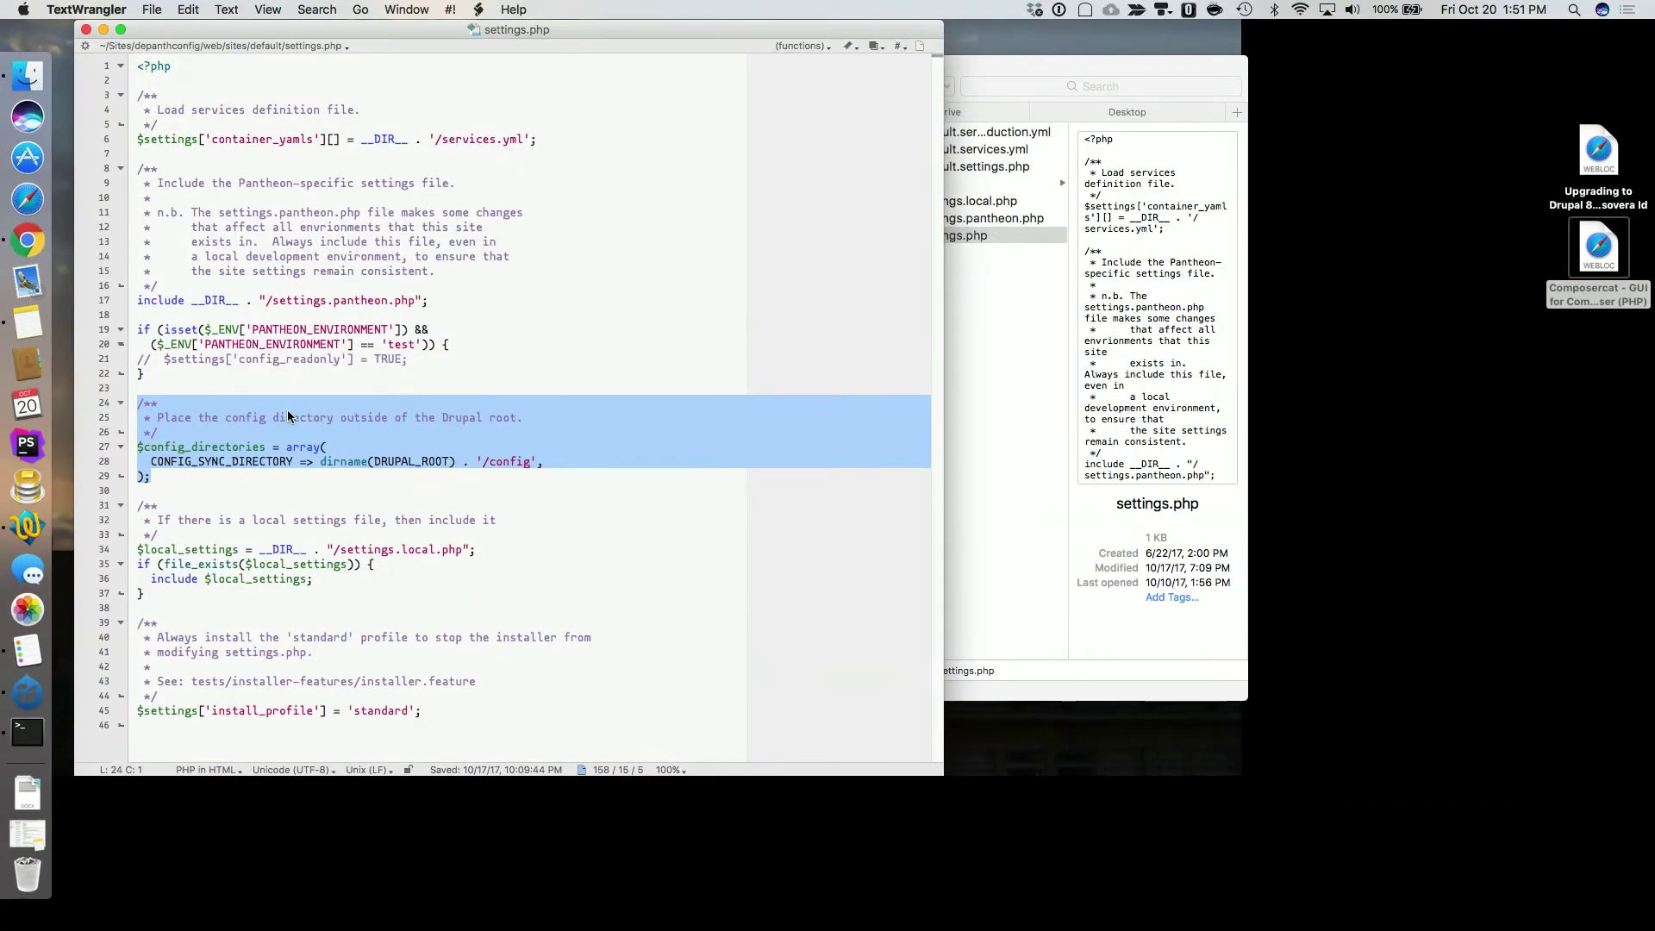
pyautogui.click(690, 284)
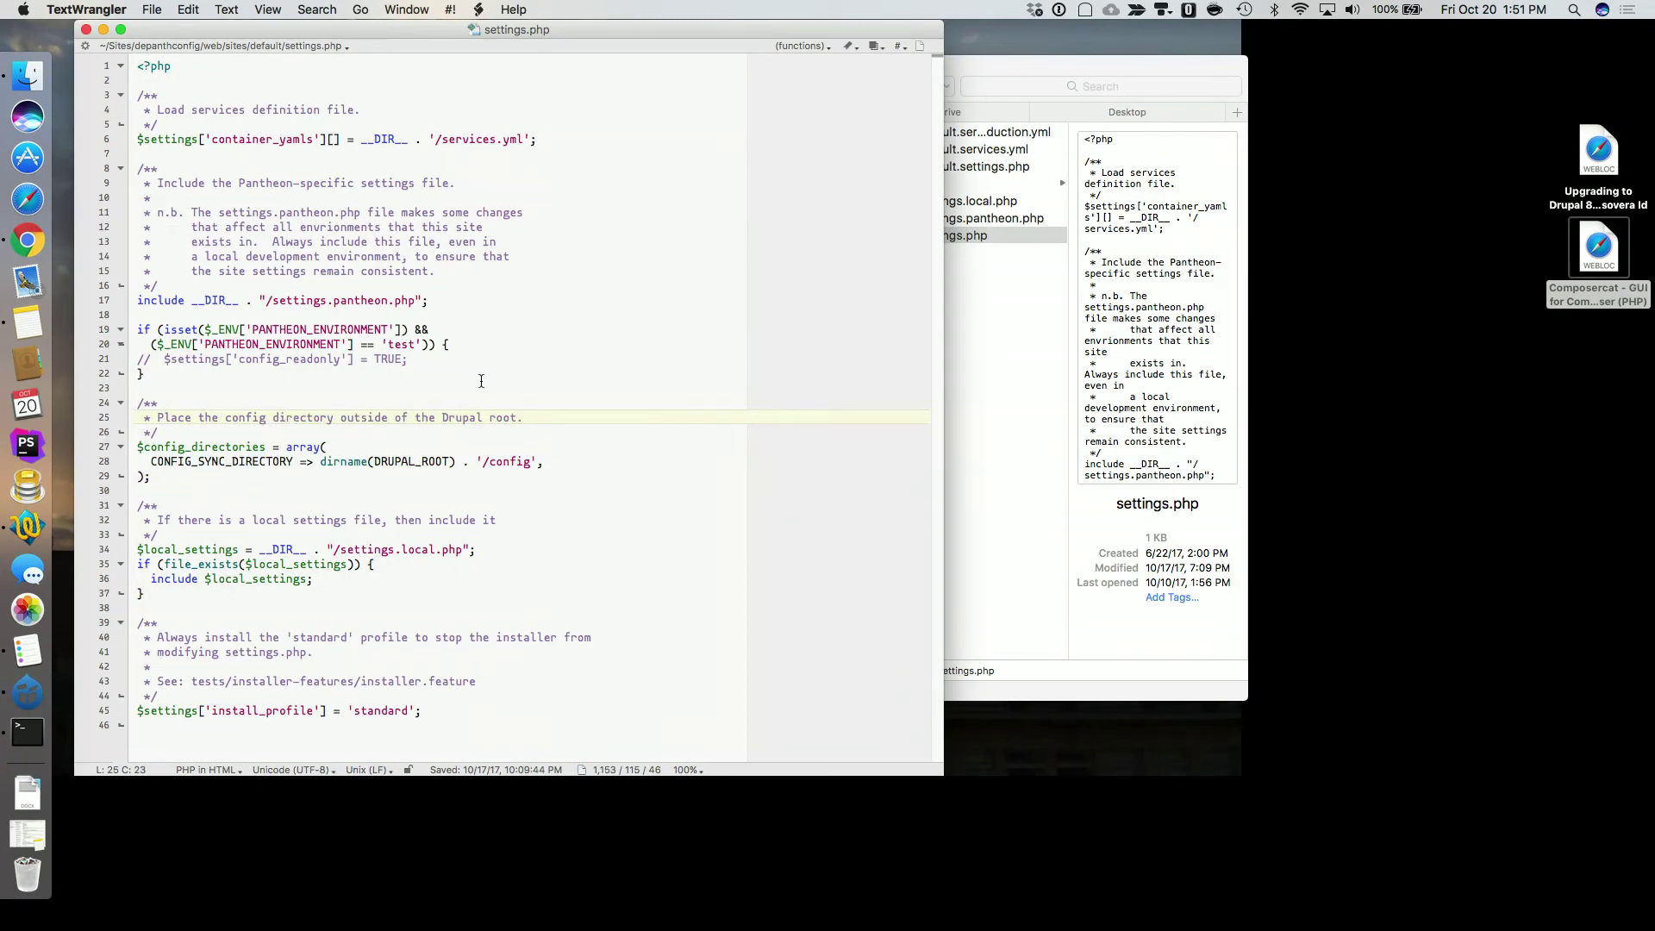
# - Return to Finder, list the depanthconfig project's config folder again, and widen its file column to fit the full file names
pyautogui.click(1020, 313)
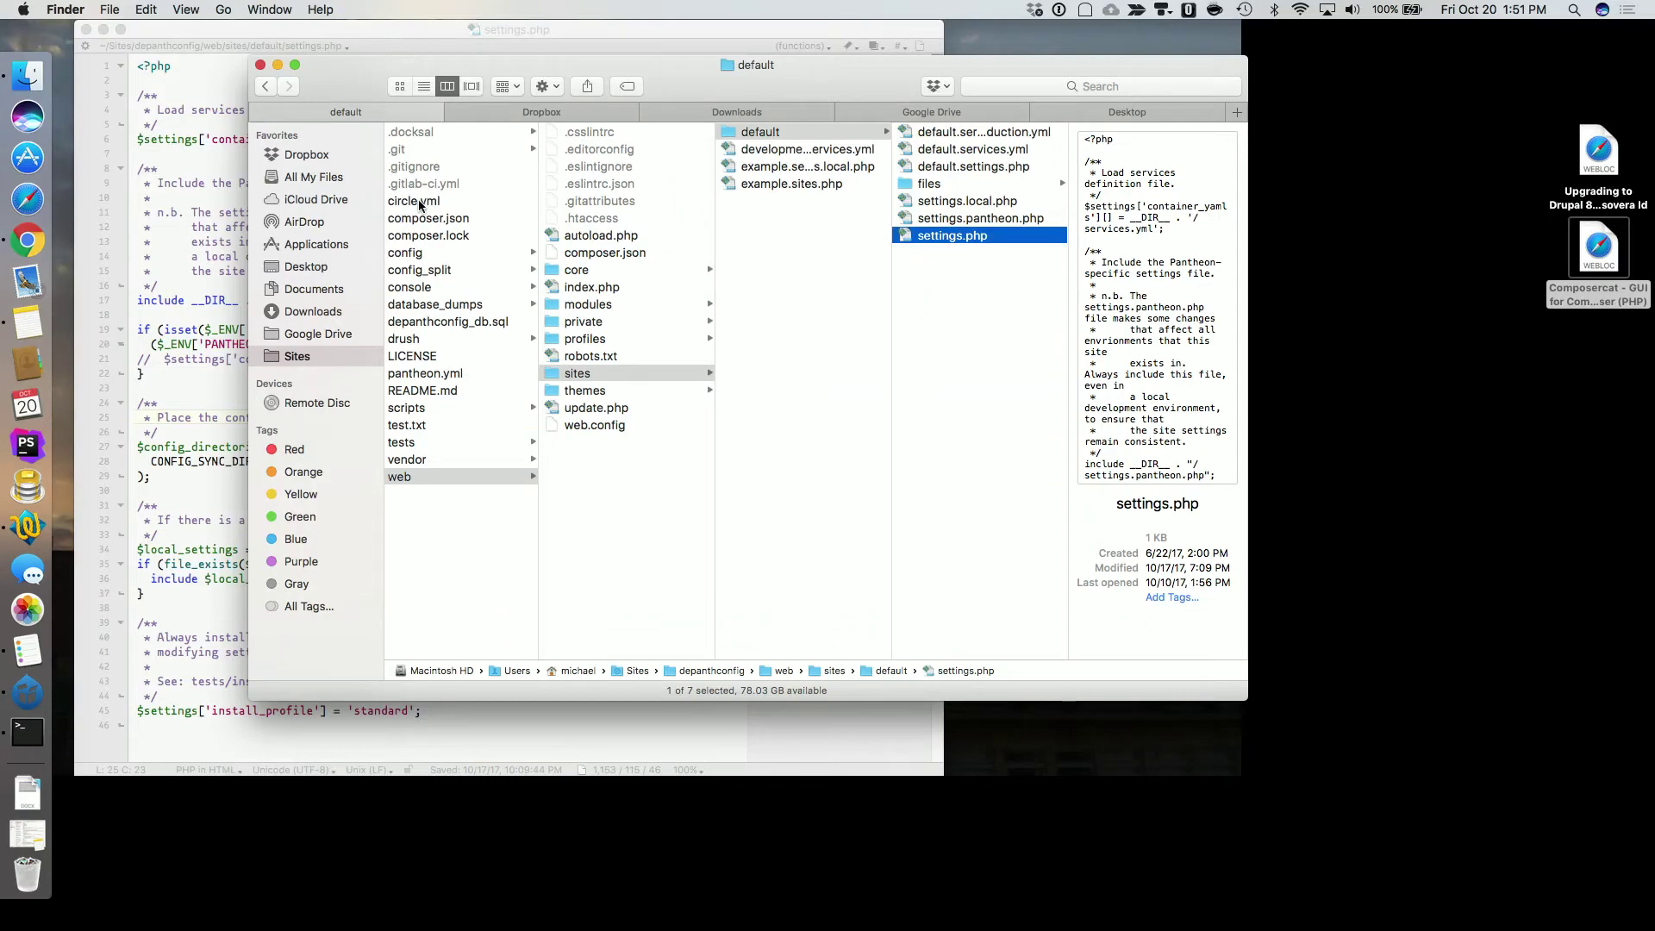
pyautogui.hscroll(-2, 420, 207)
pyautogui.press('Left')
pyautogui.press('Left')
pyautogui.press('Left')
pyautogui.click(454, 259)
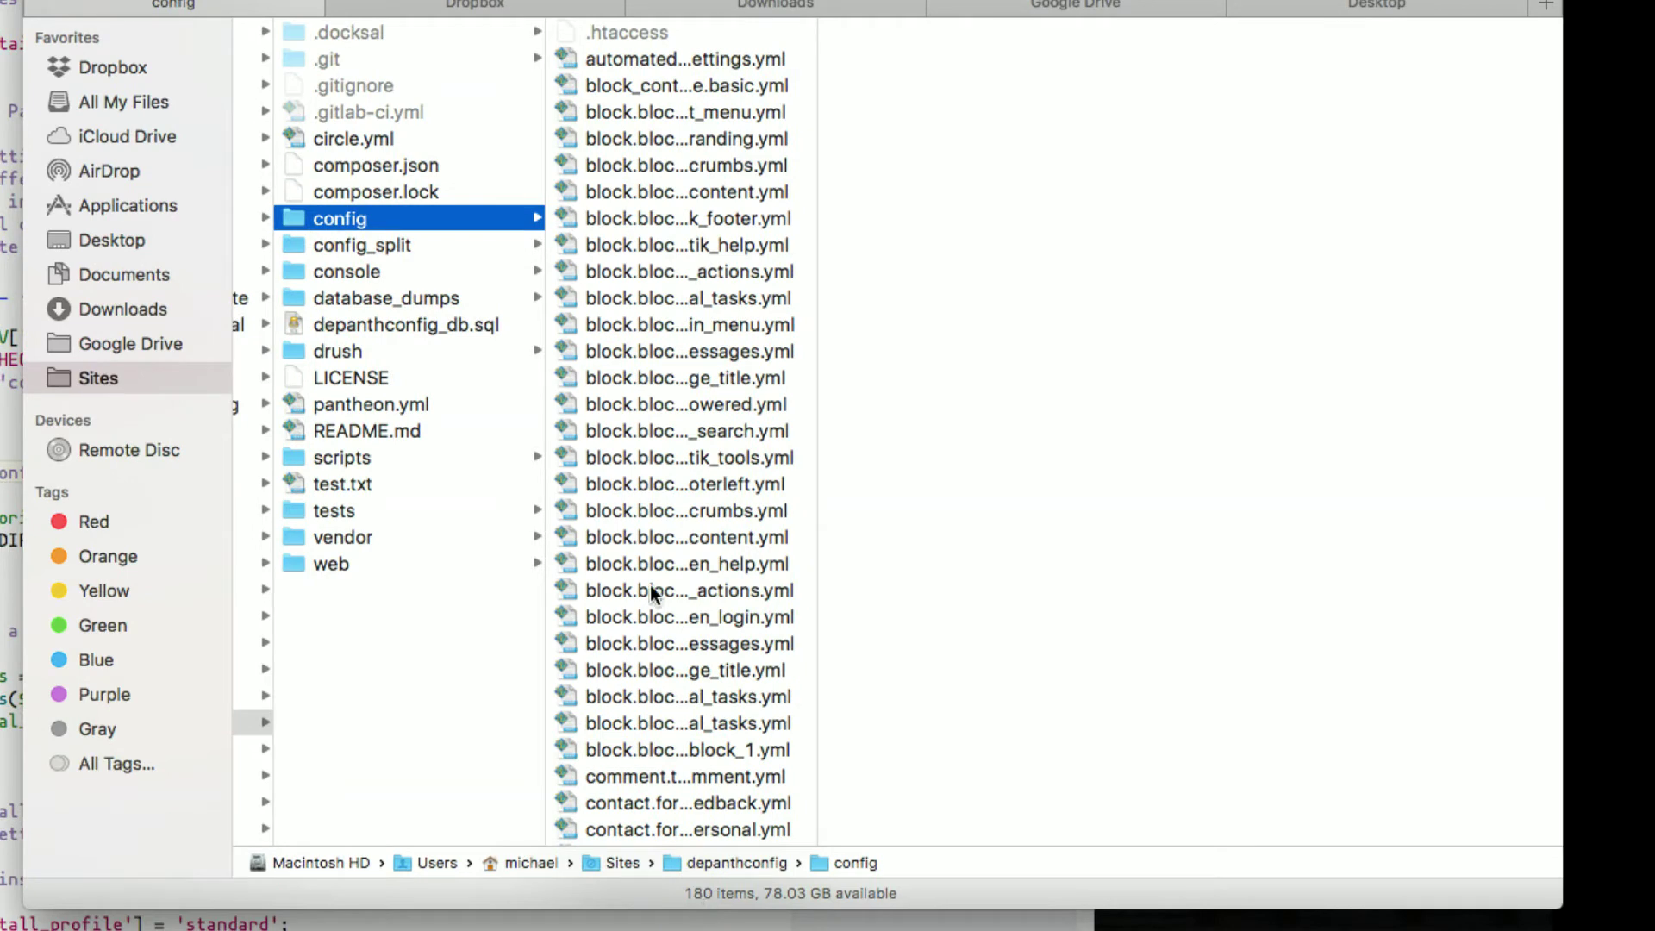
pyautogui.scroll(-15, 651, 634)
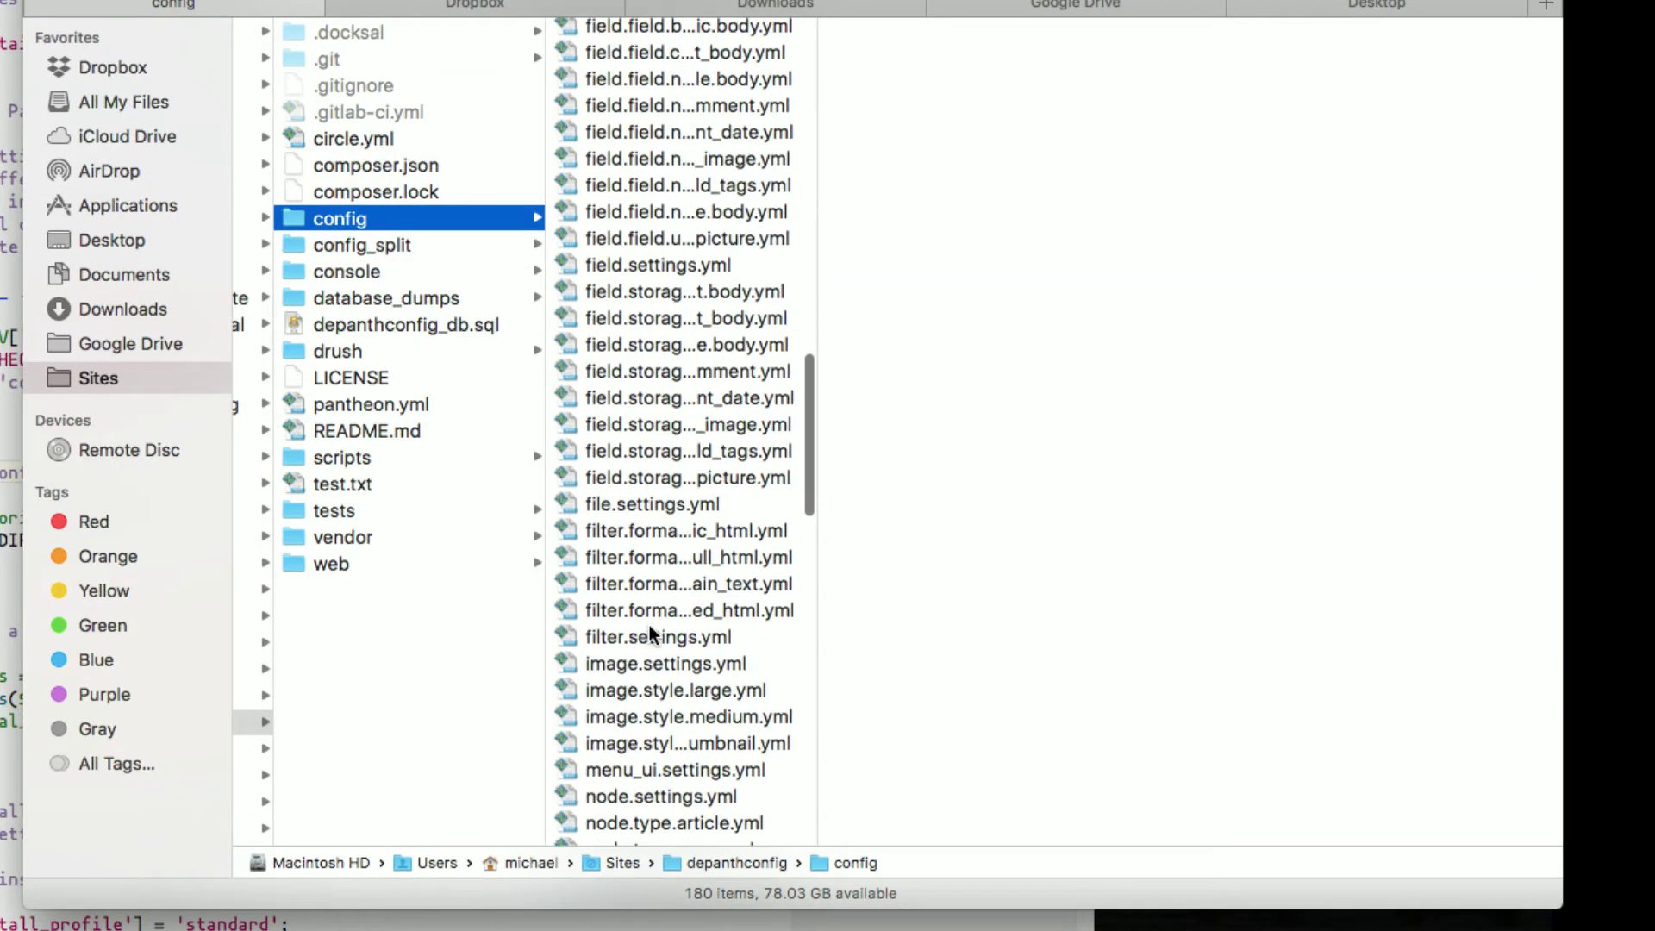
pyautogui.moveTo(814, 311); pyautogui.dragTo(1065, 312)
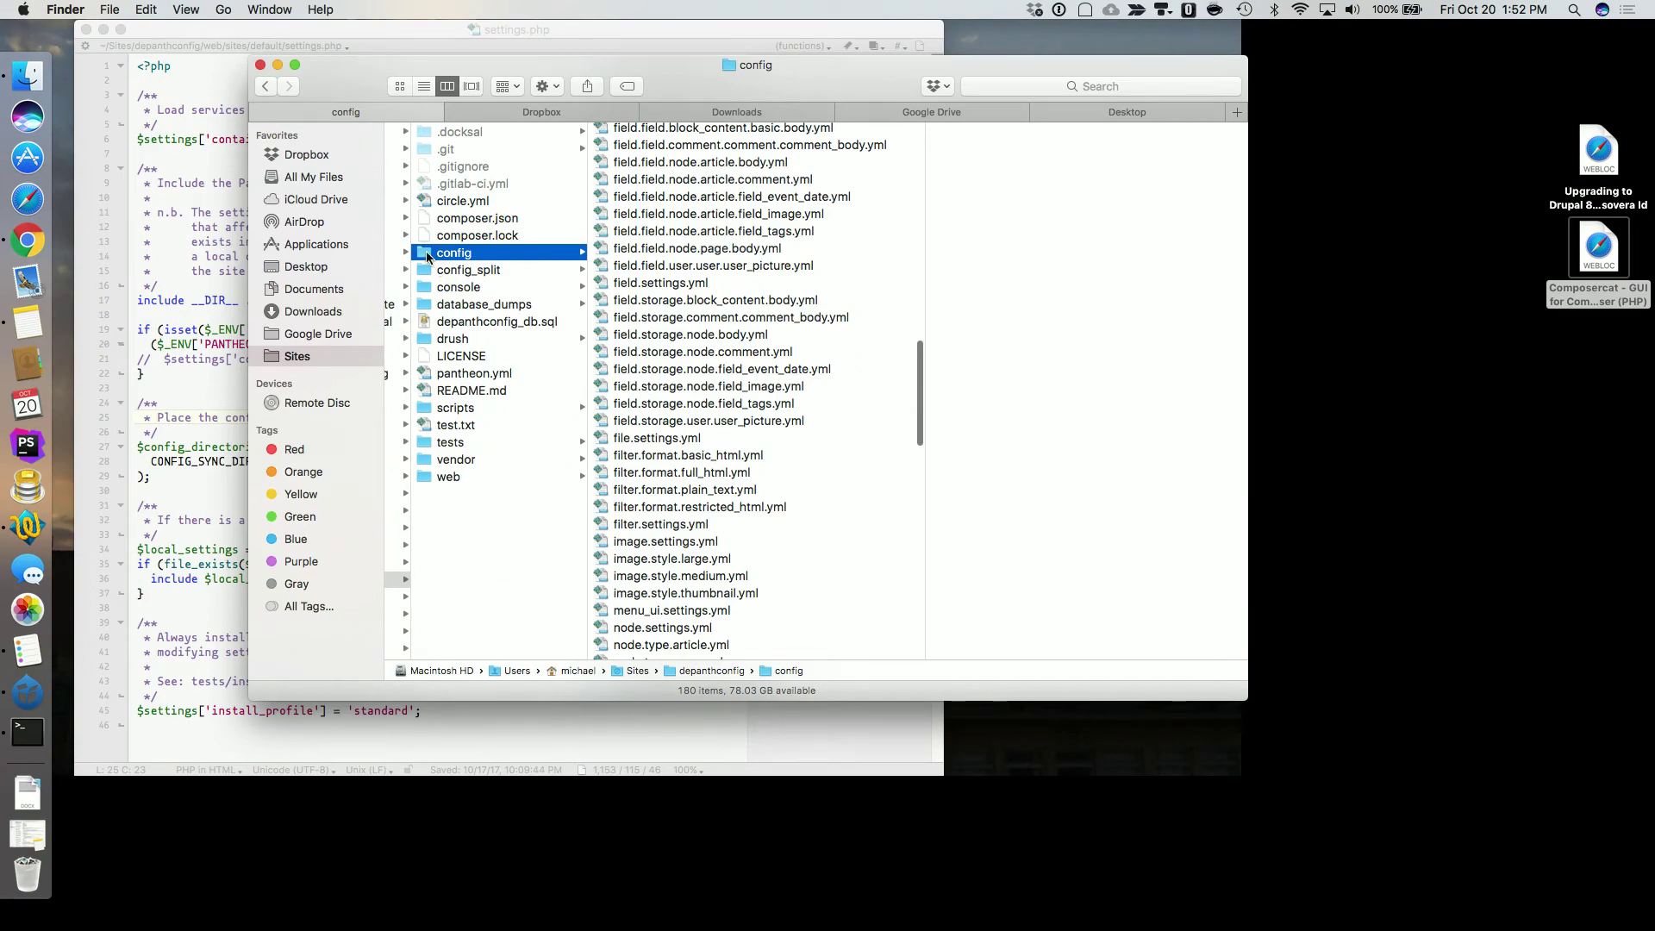
# - Switch to the Terminal session in depanthconfig/web and enlarge its text by three increments
pyautogui.hotkey('ctrl', 'Right')
pyautogui.hotkey('ctrl', 'Right')
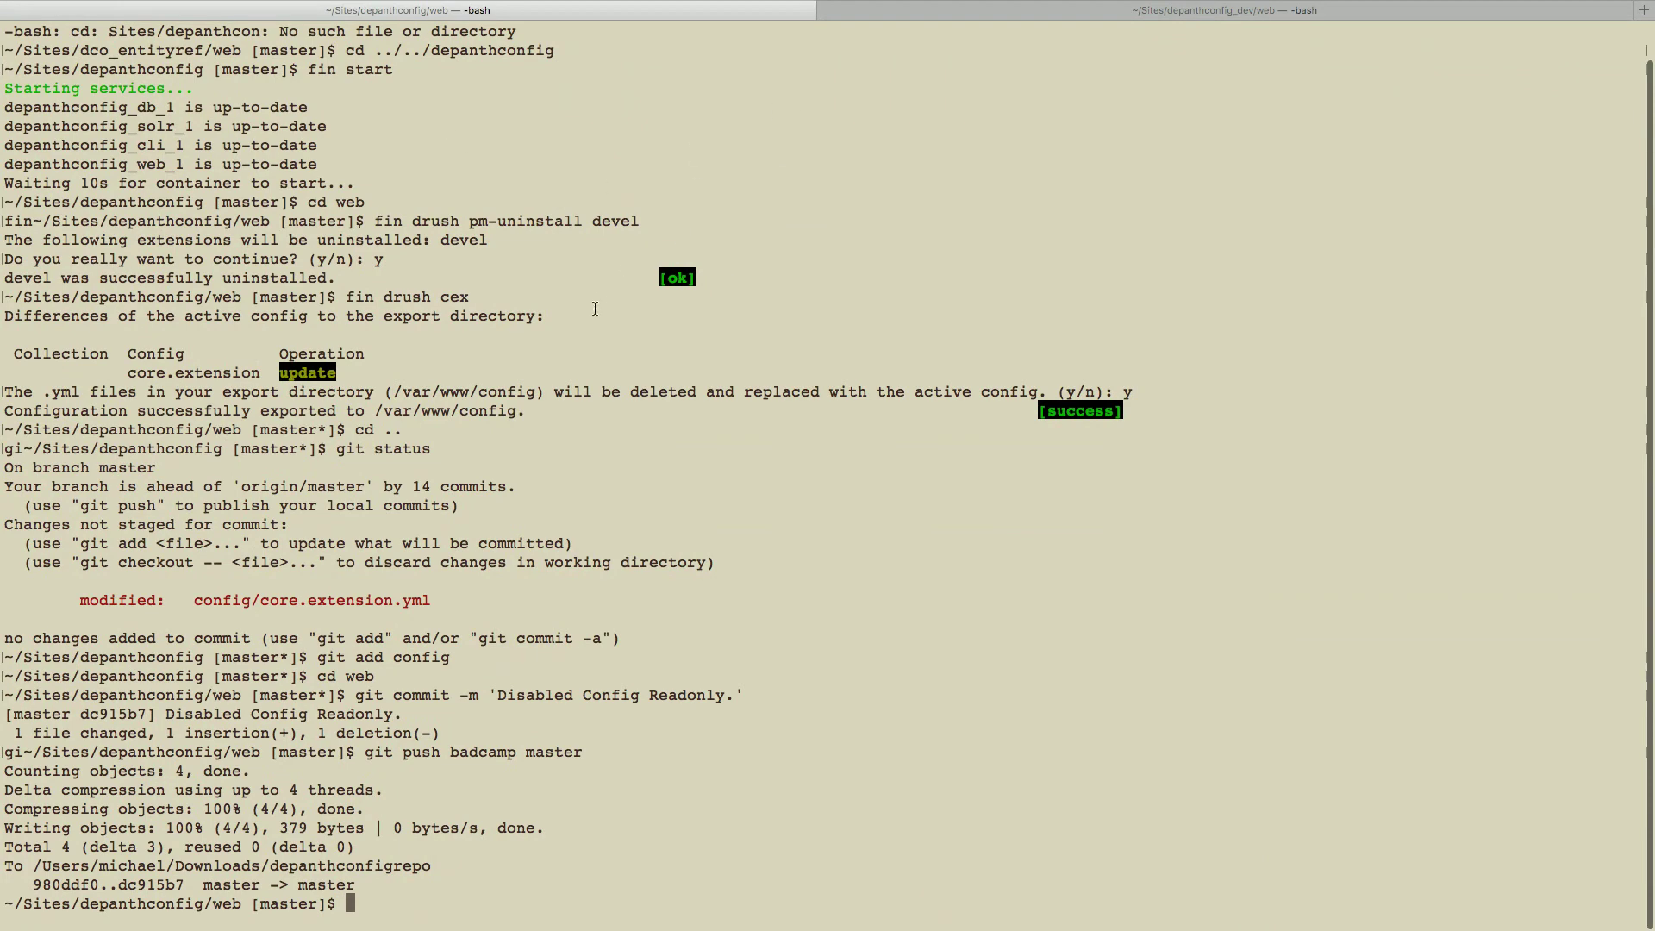
pyautogui.press('super+plus')
pyautogui.press('super+plus')
pyautogui.press('super+plus')
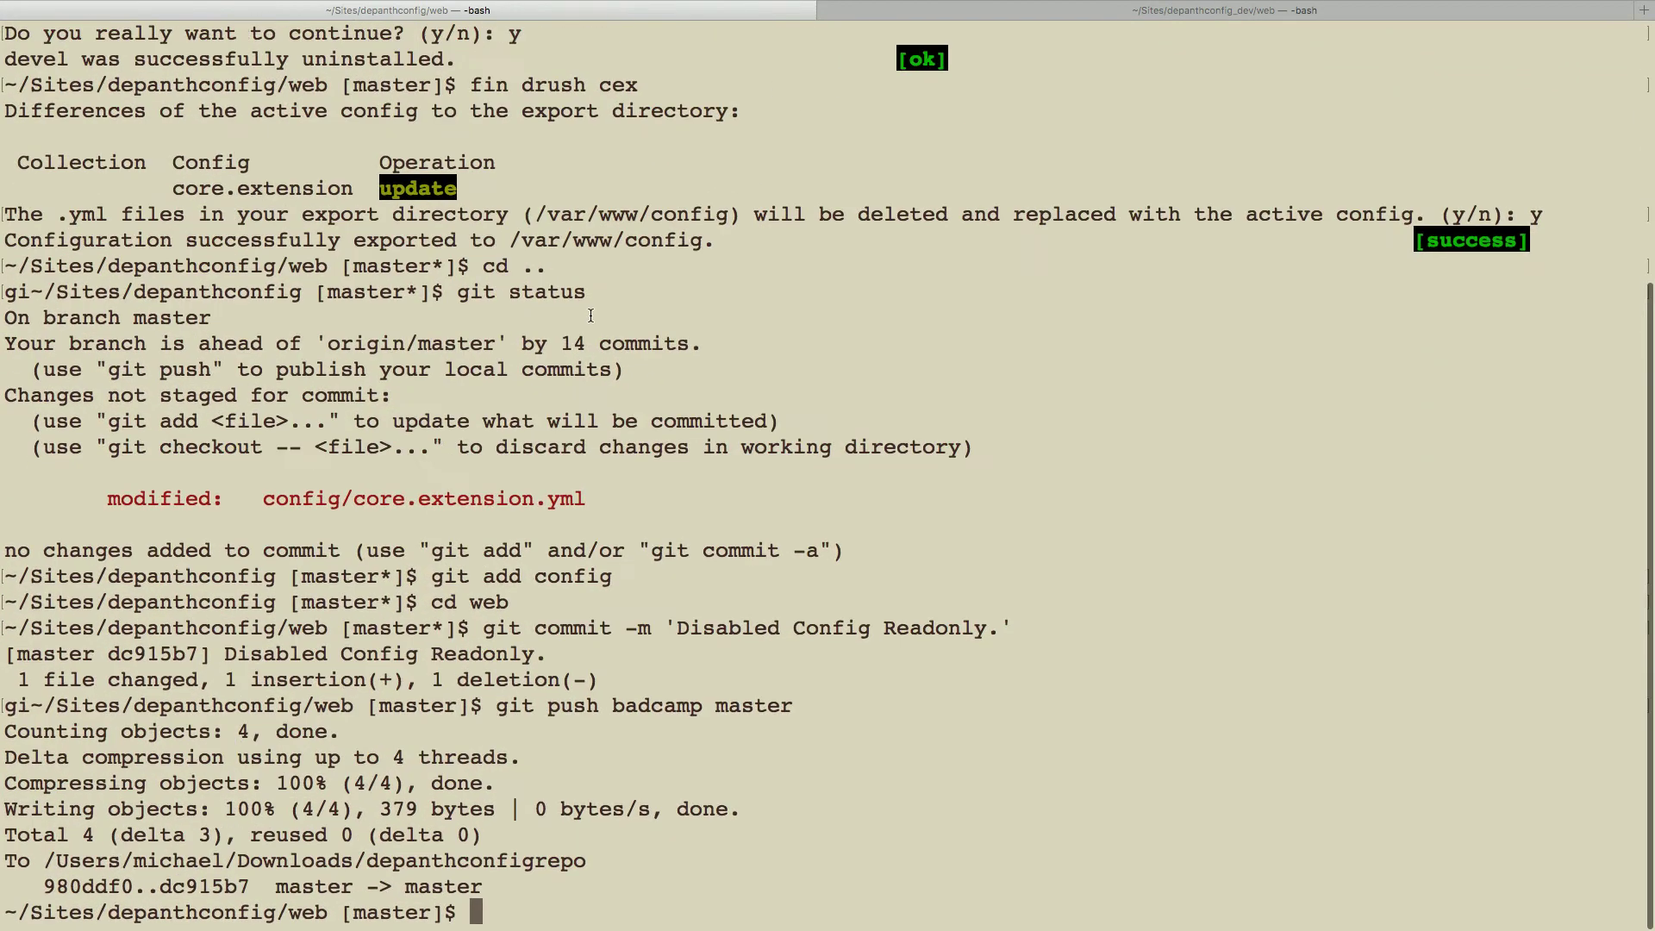
pyautogui.write('fin confit')
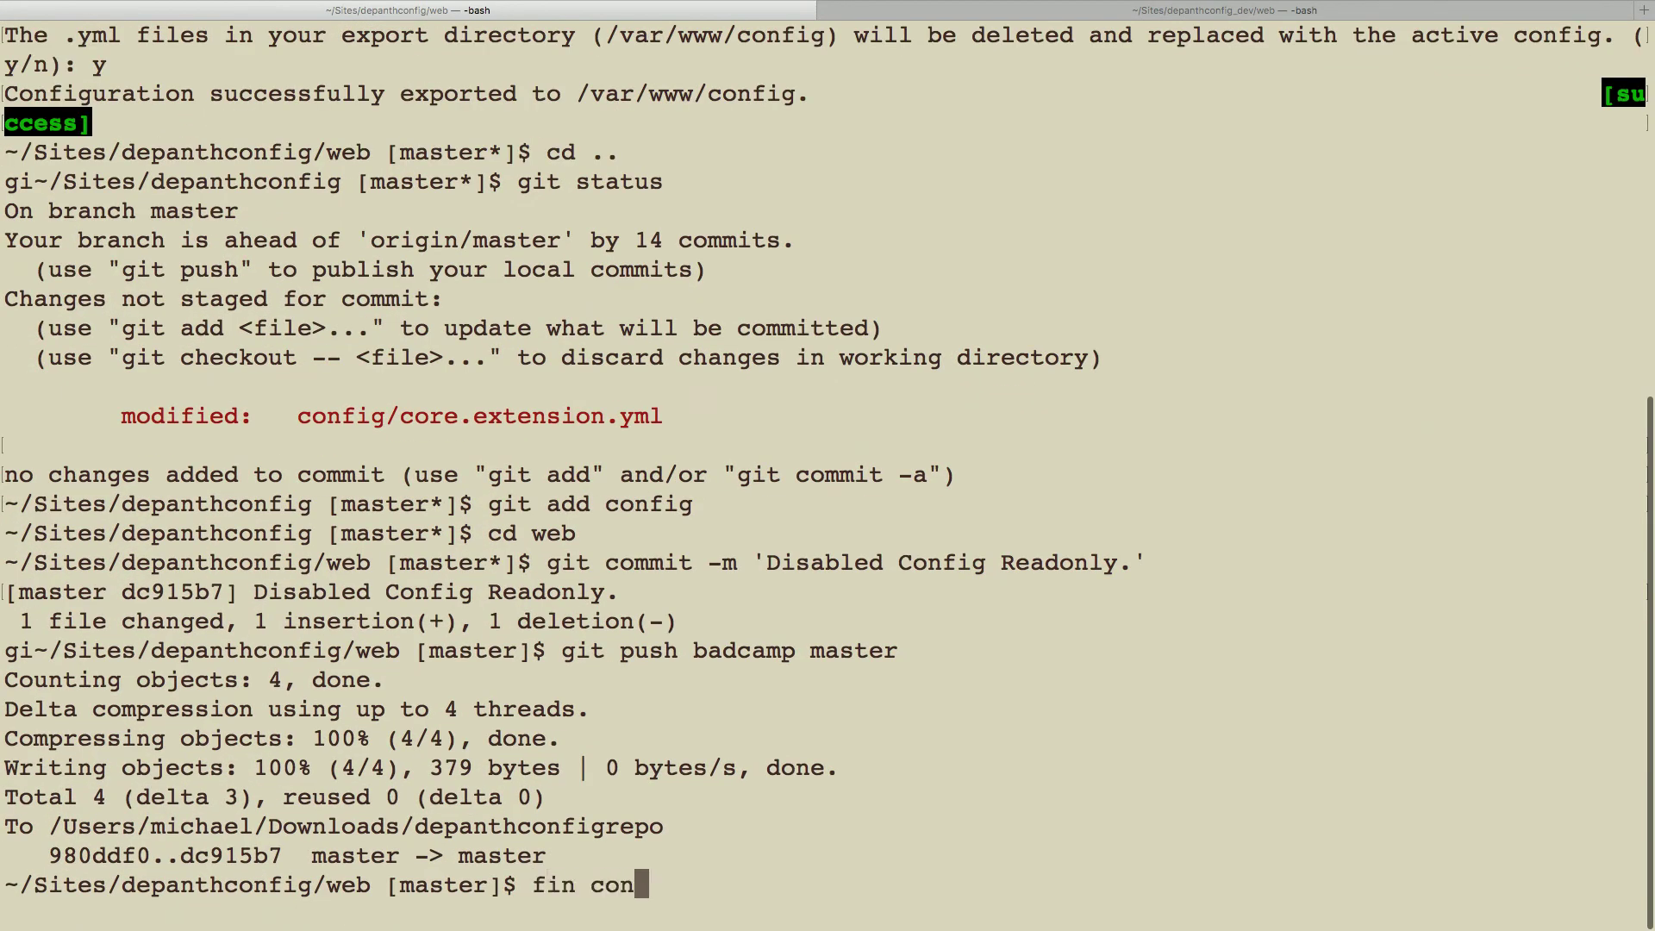
pyautogui.press('Return')
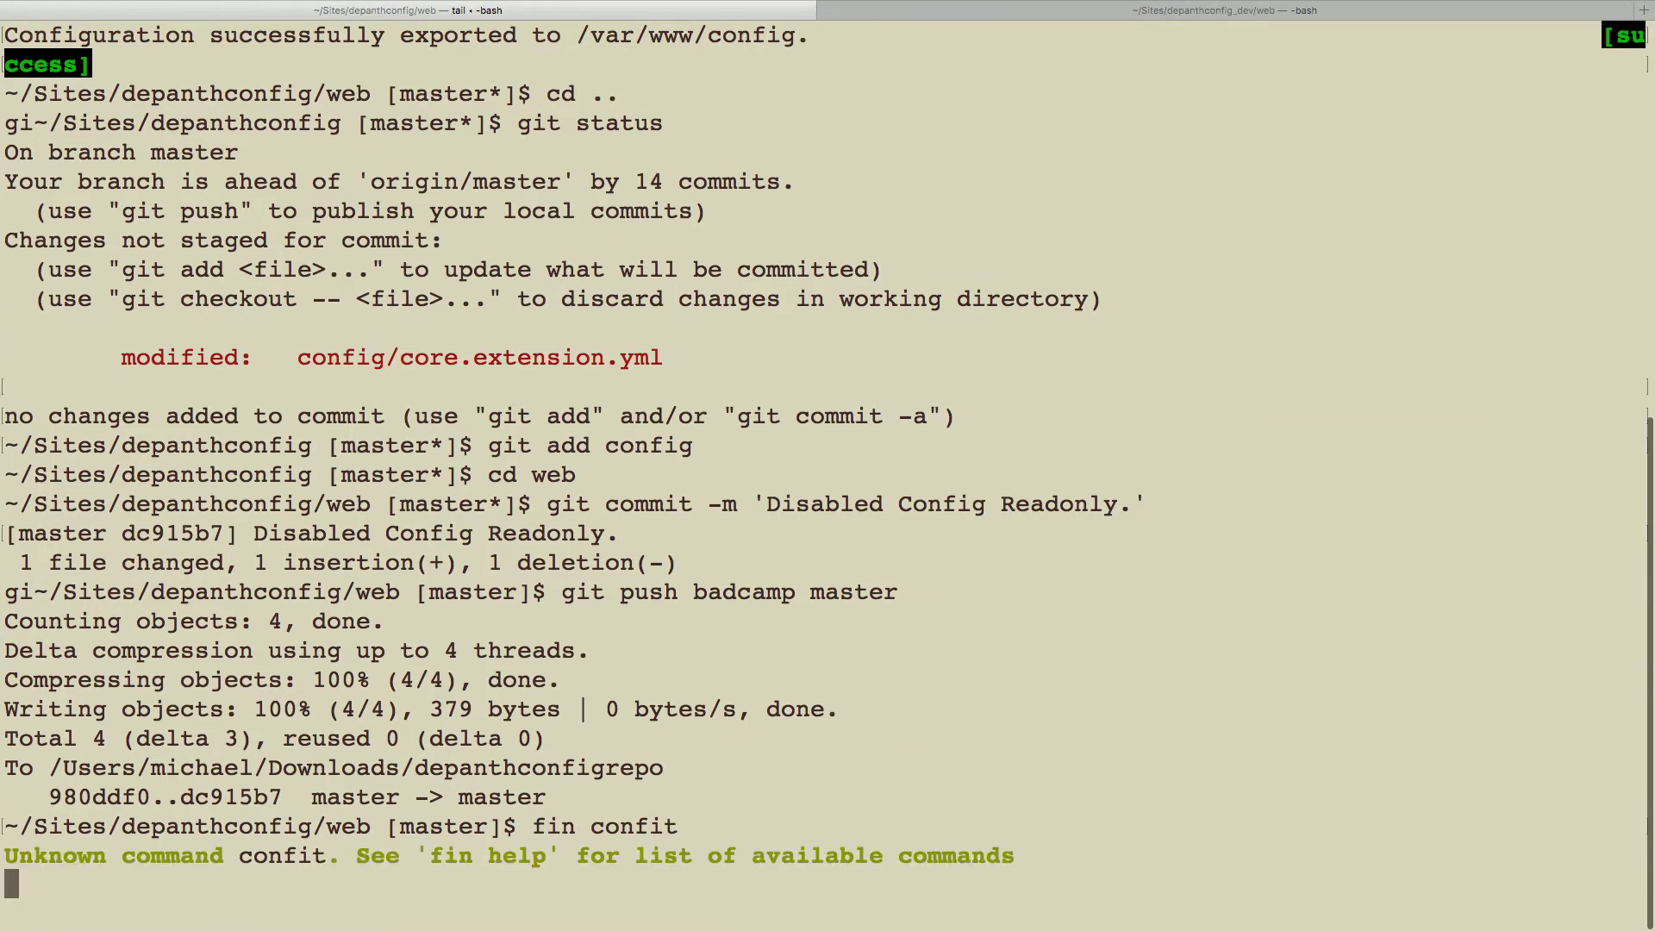
pyautogui.press('Return')
# - Run fin config in the depanthconfig/web directory and review the project's Docksal host and MySQL connection details
pyautogui.write('fin config')
pyautogui.press('Return')
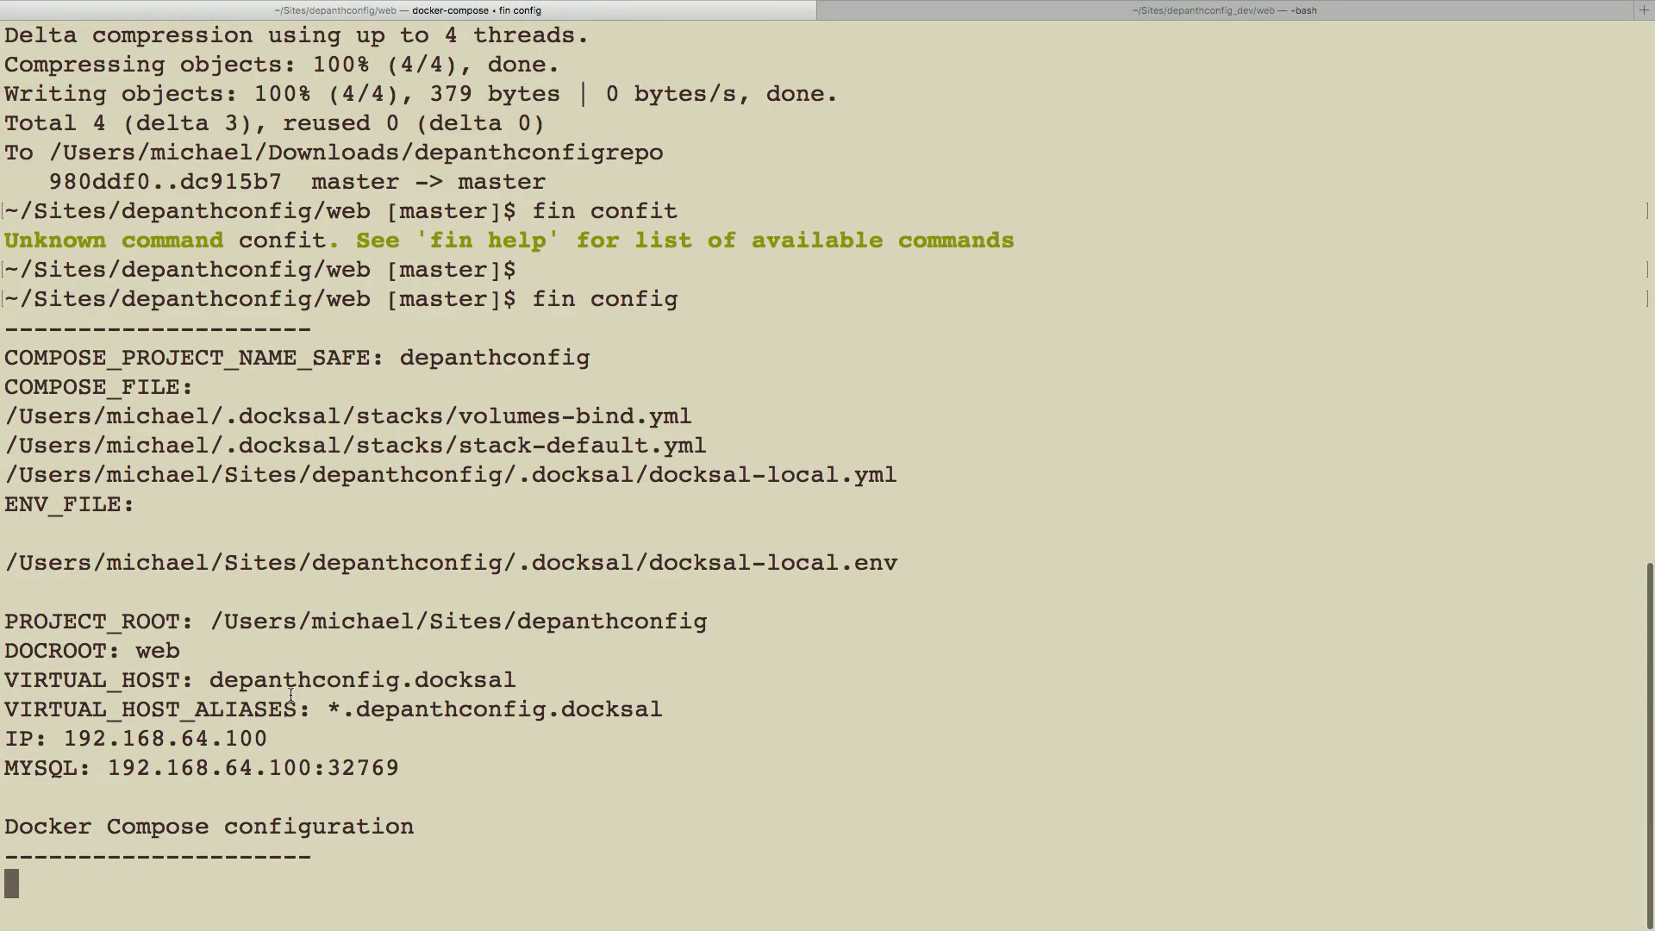
pyautogui.scroll(15, 361, 432)
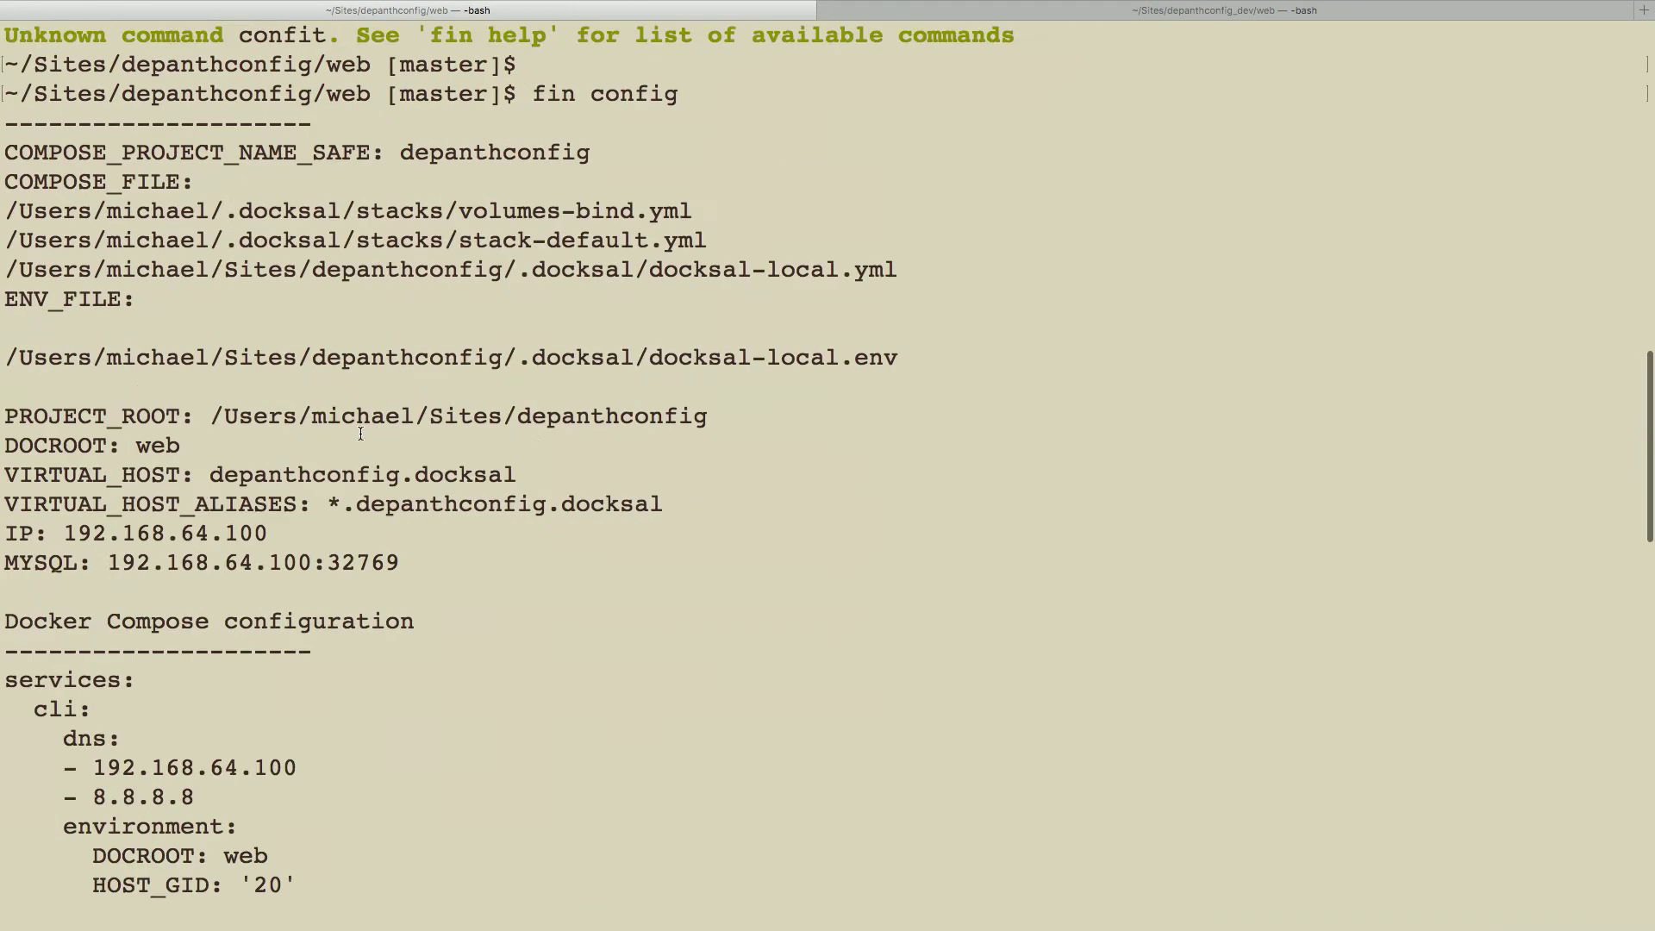
pyautogui.scroll(-15, 357, 579)
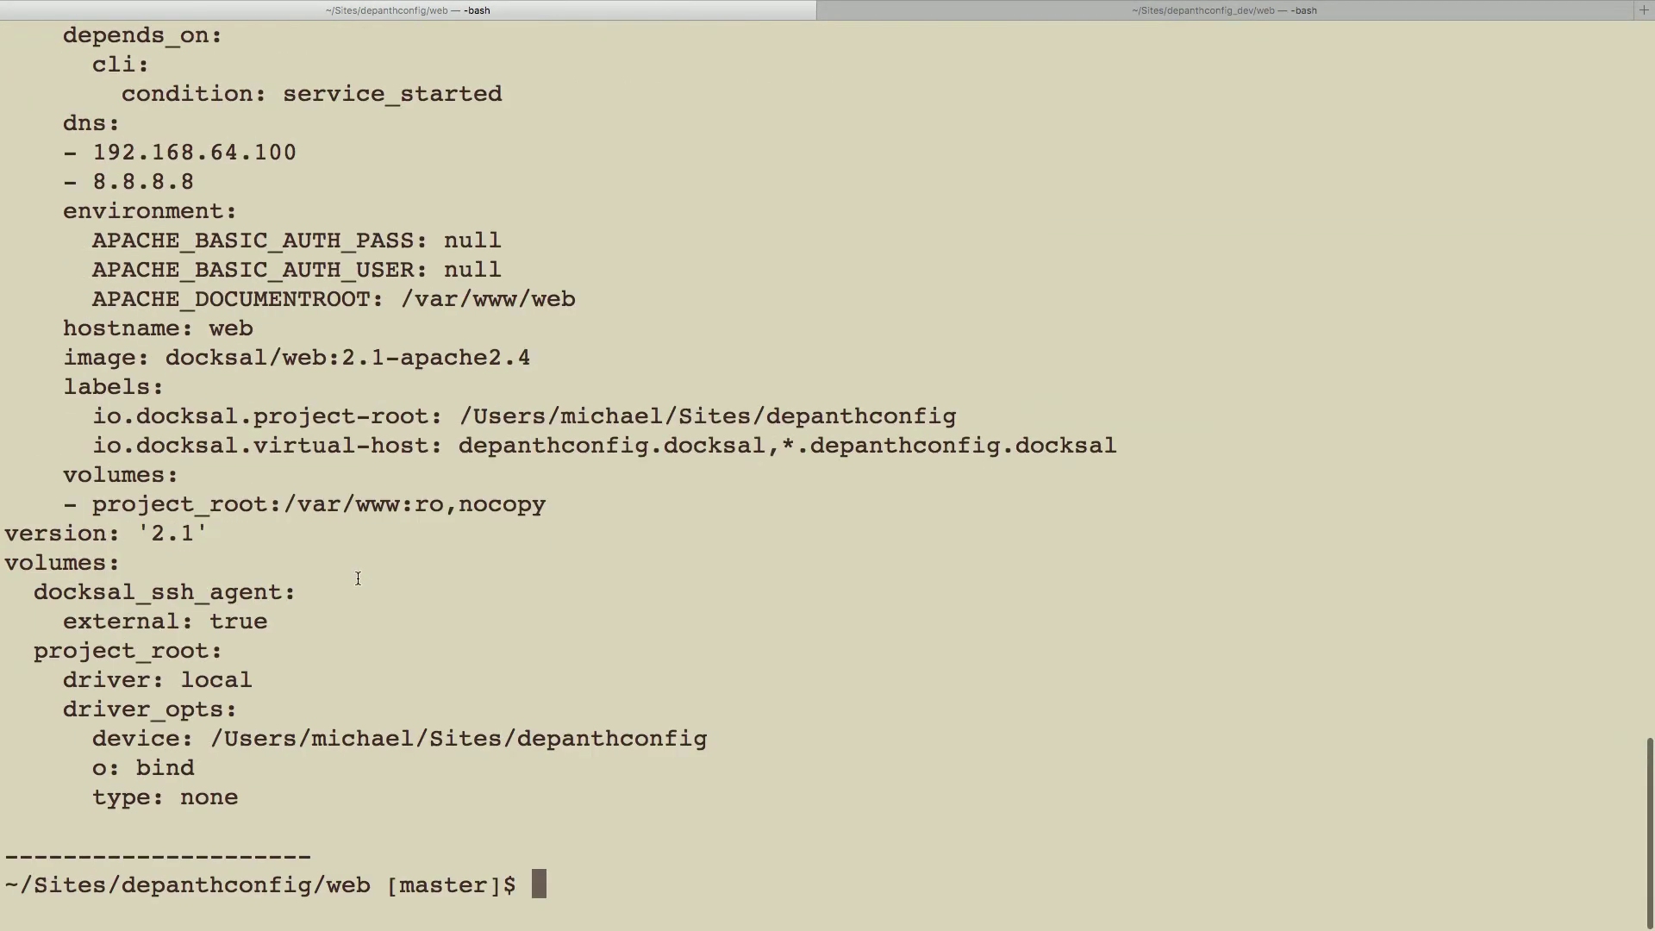
# - Switch to Sequel Pro and set the port of the Docksal temp connection to 32769
pyautogui.hotkey('ctrl', 'Left')
pyautogui.hotkey('ctrl', 'Left')
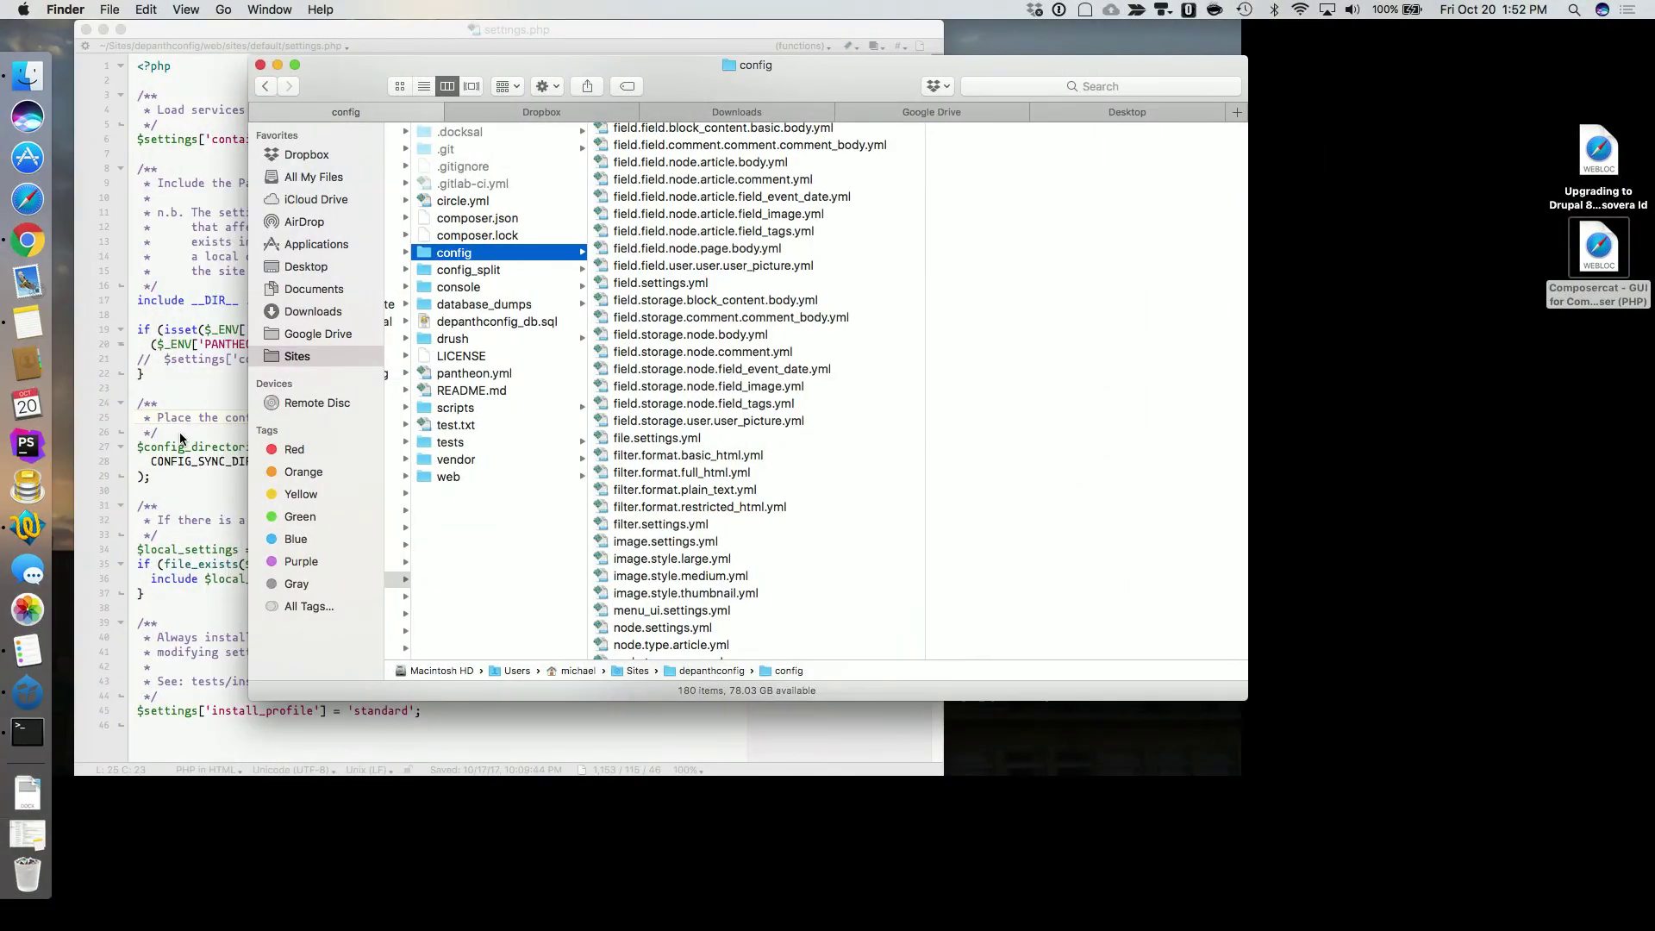
pyautogui.click(27, 487)
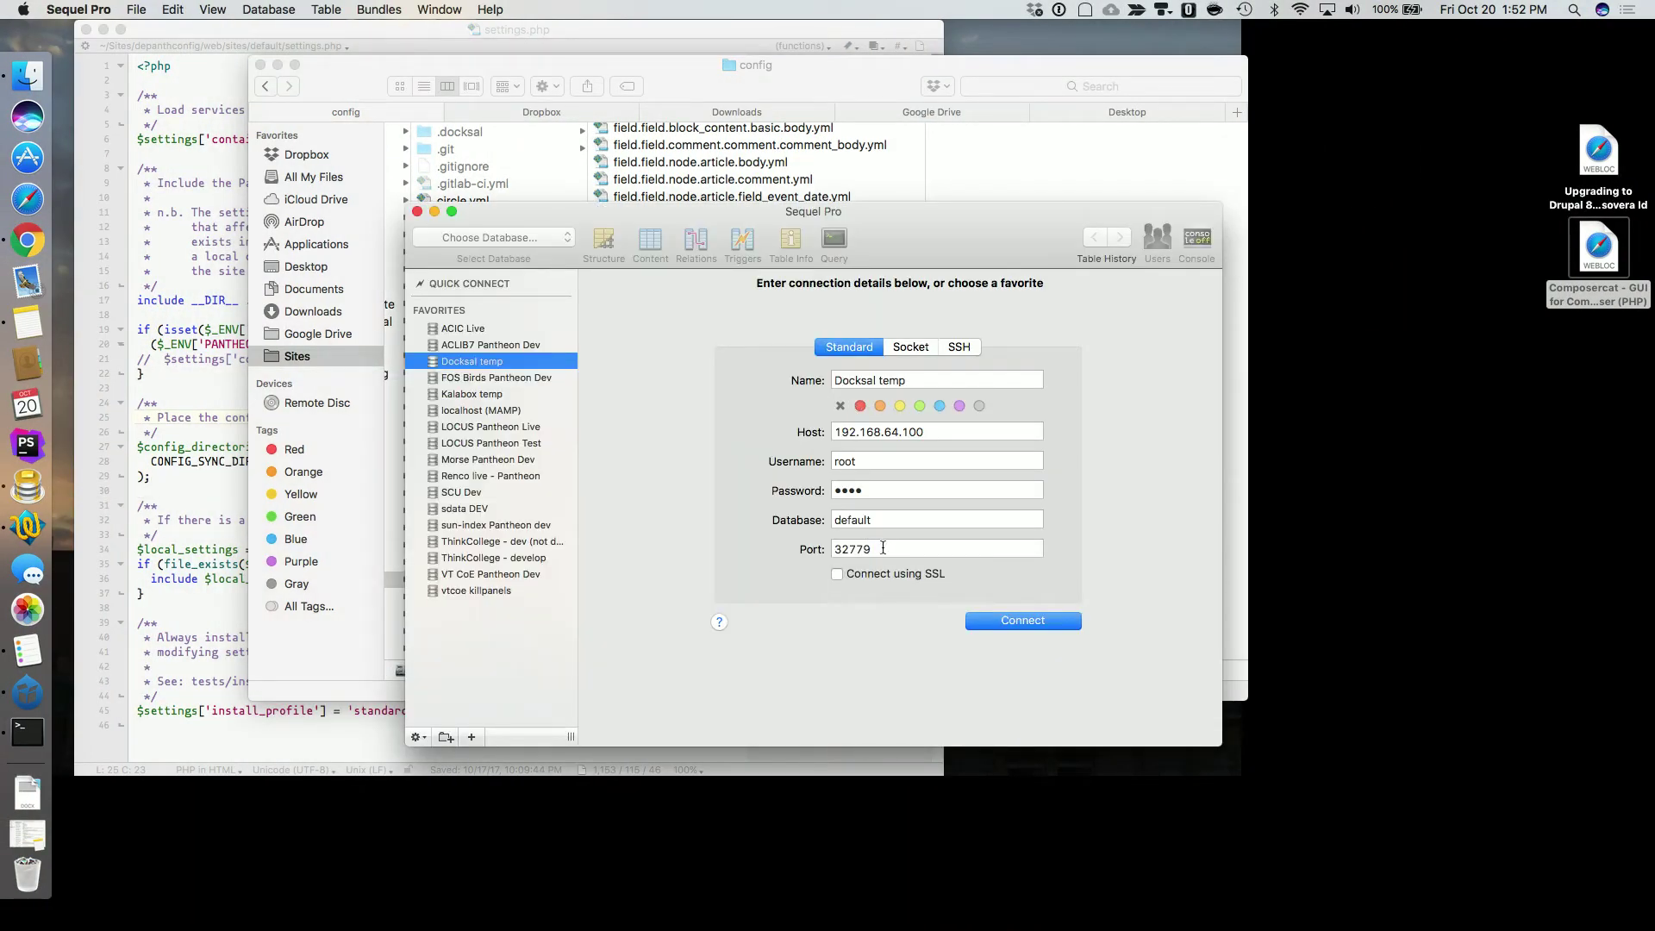
pyautogui.click(883, 548)
pyautogui.press('BackSpace')
pyautogui.press('BackSpace')
pyautogui.write('68')
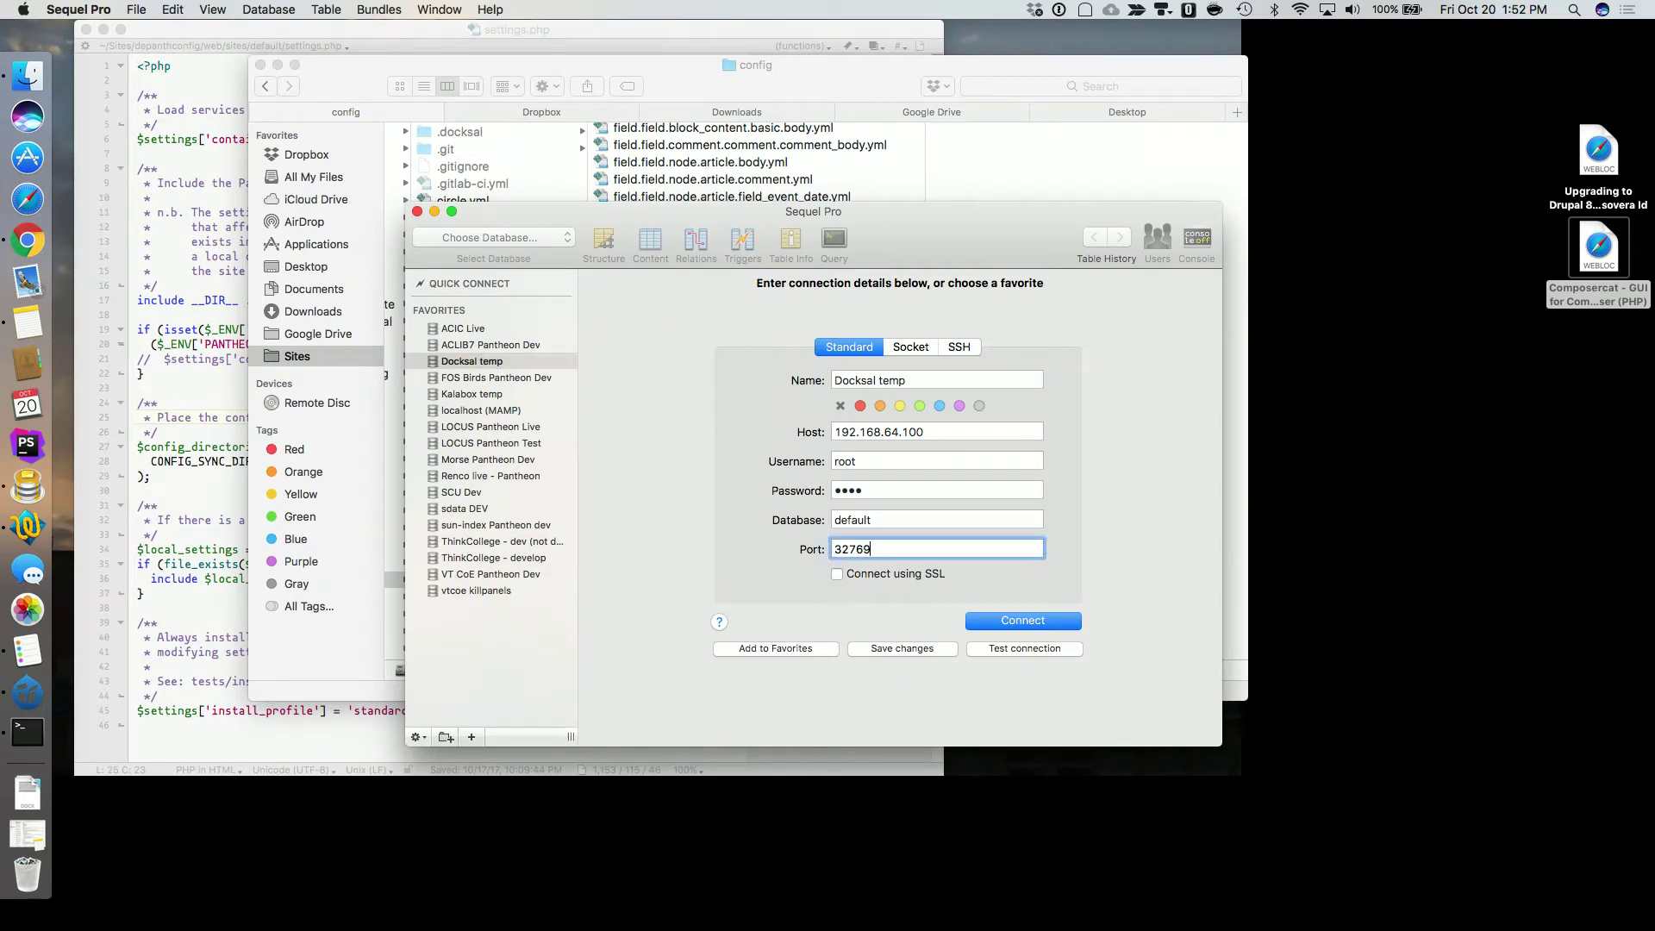
# - Connect to the Docksal temp database in a full-screen window and open the contents of its config table
pyautogui.click(1030, 620)
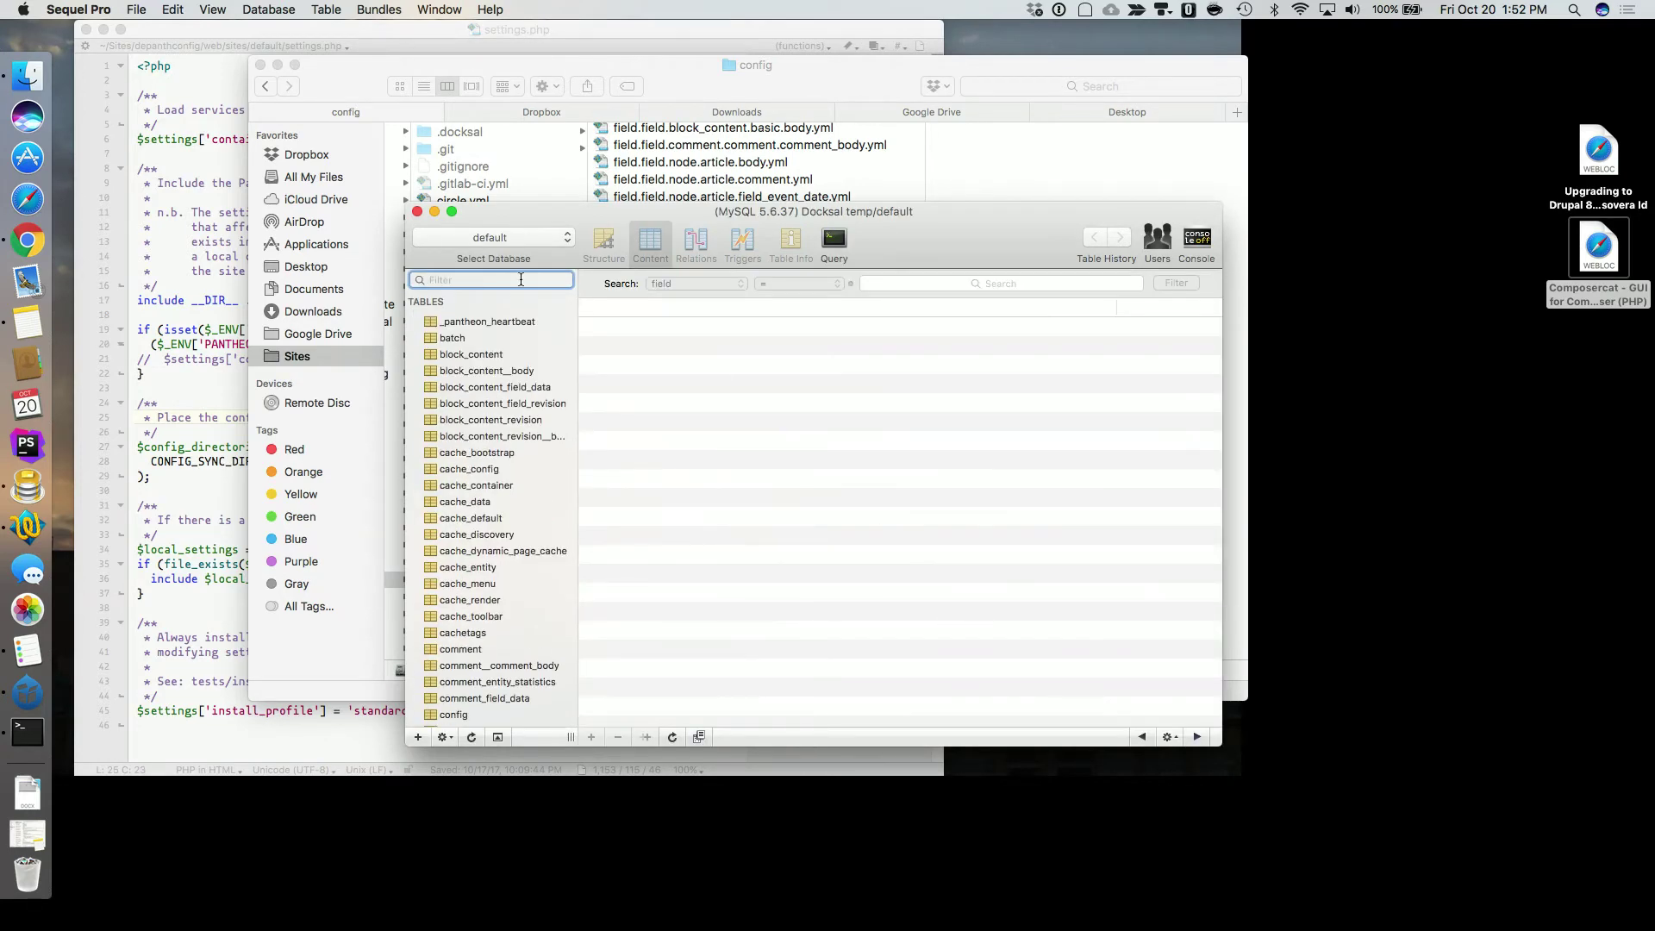
pyautogui.click(452, 211)
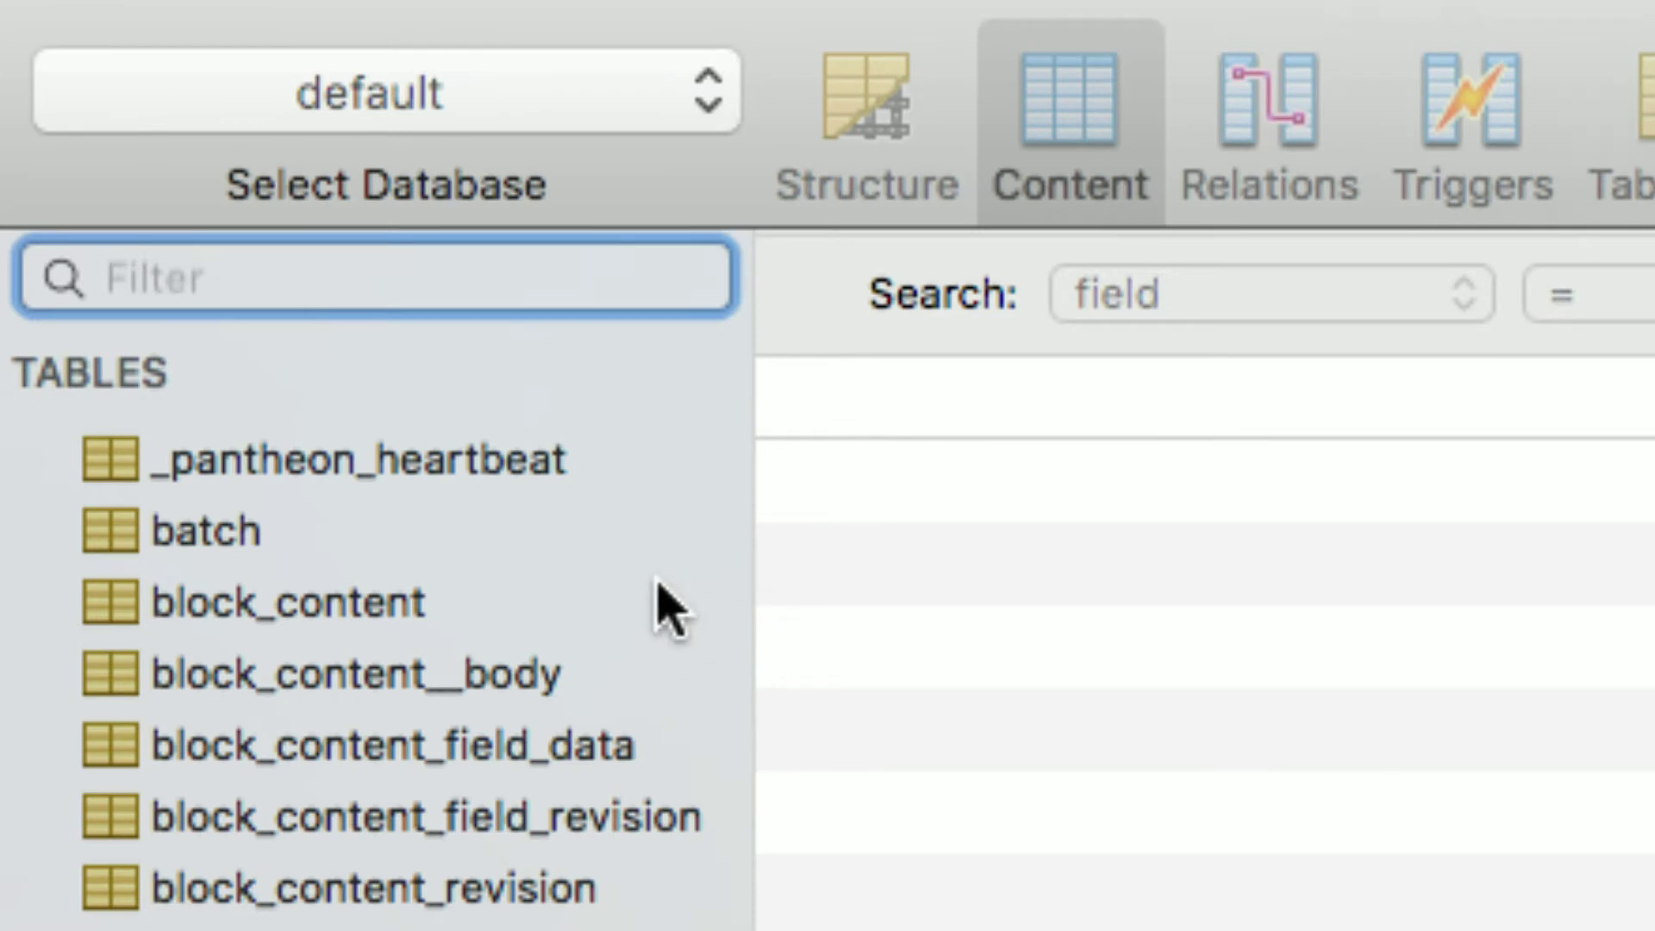
pyautogui.scroll(-10, 664, 608)
pyautogui.scroll(-10, 435, 604)
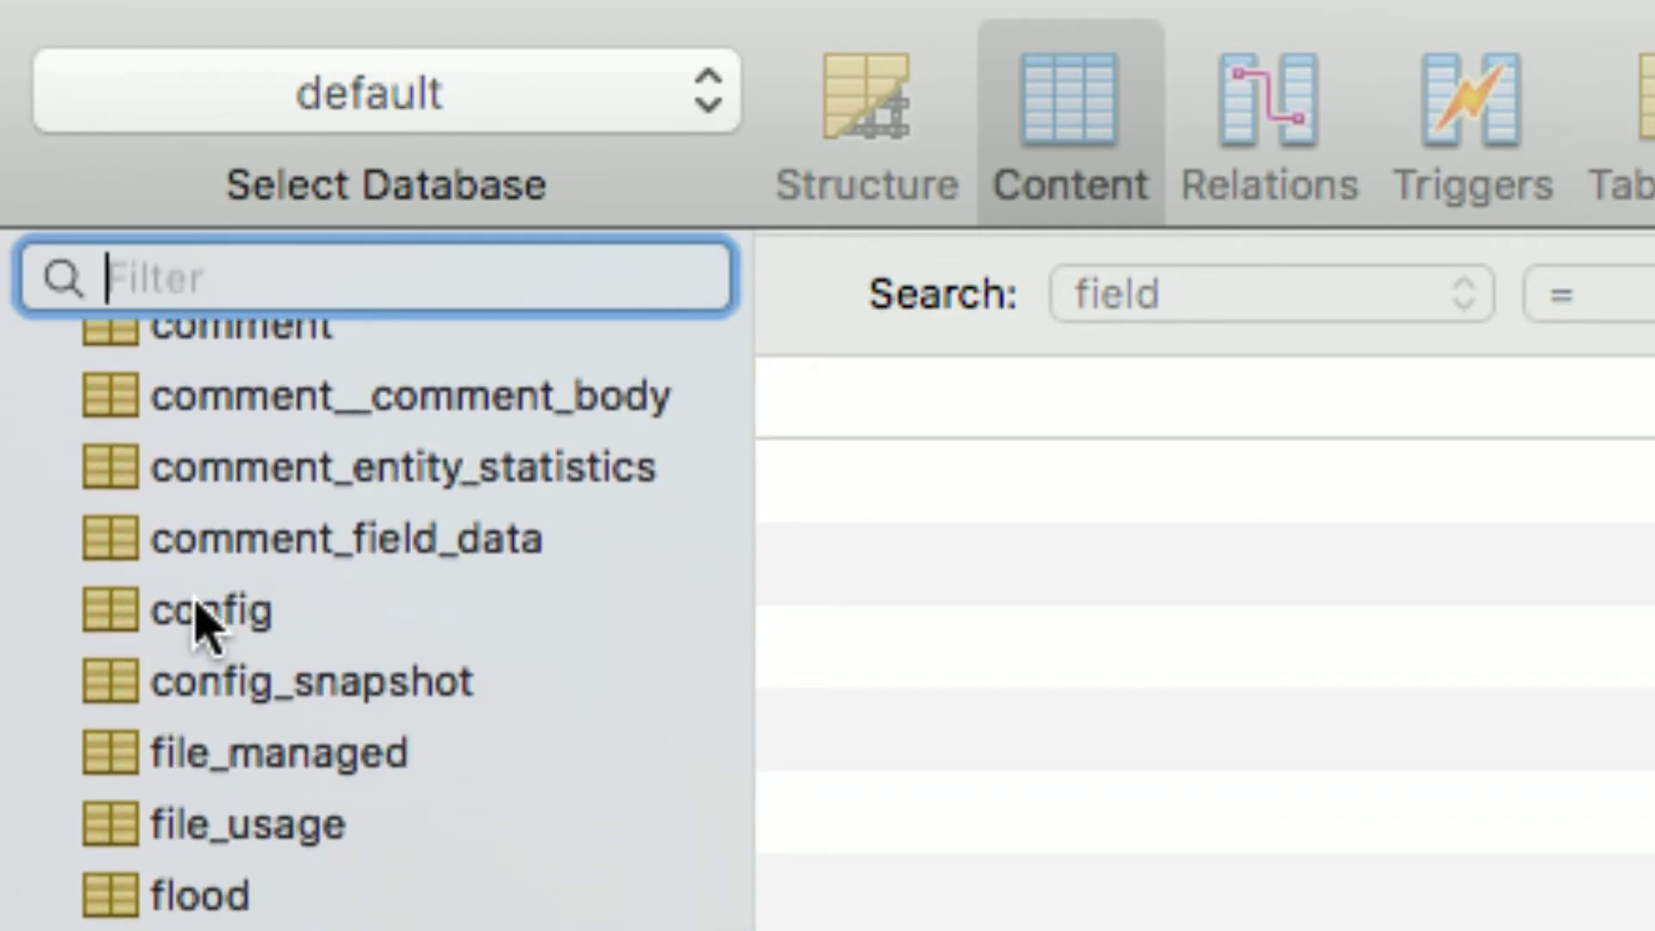
pyautogui.click(198, 610)
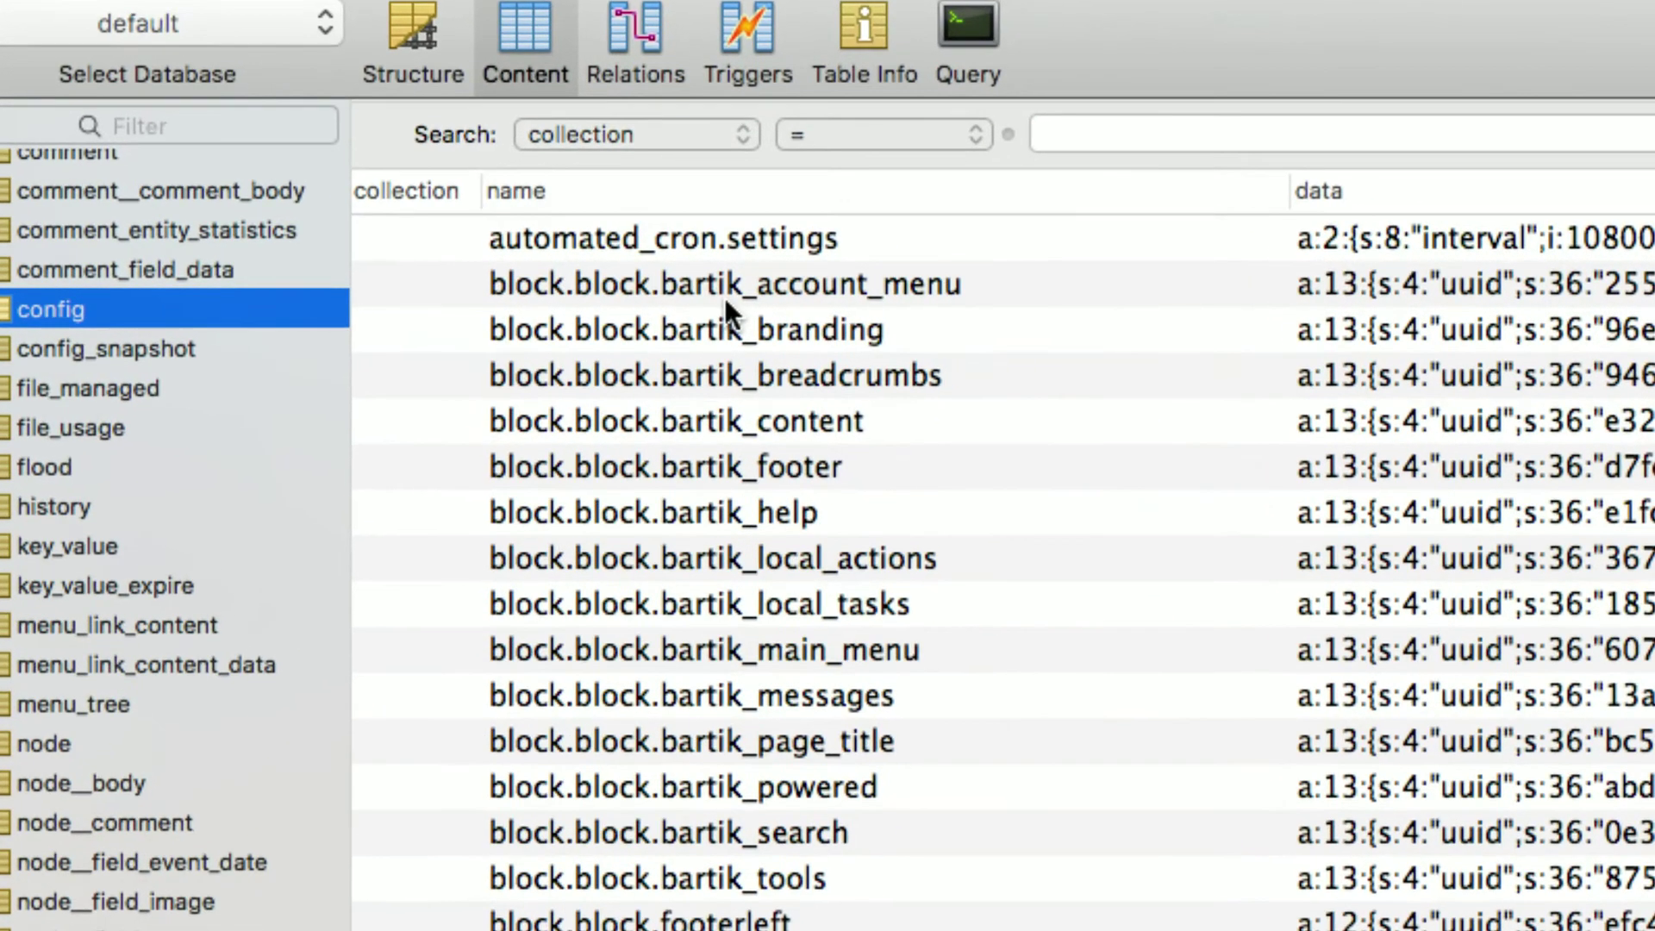
# - Browse the config table's rows and compare their names with the YAML files in Finder's config folder
pyautogui.scroll(-15, 982, 653)
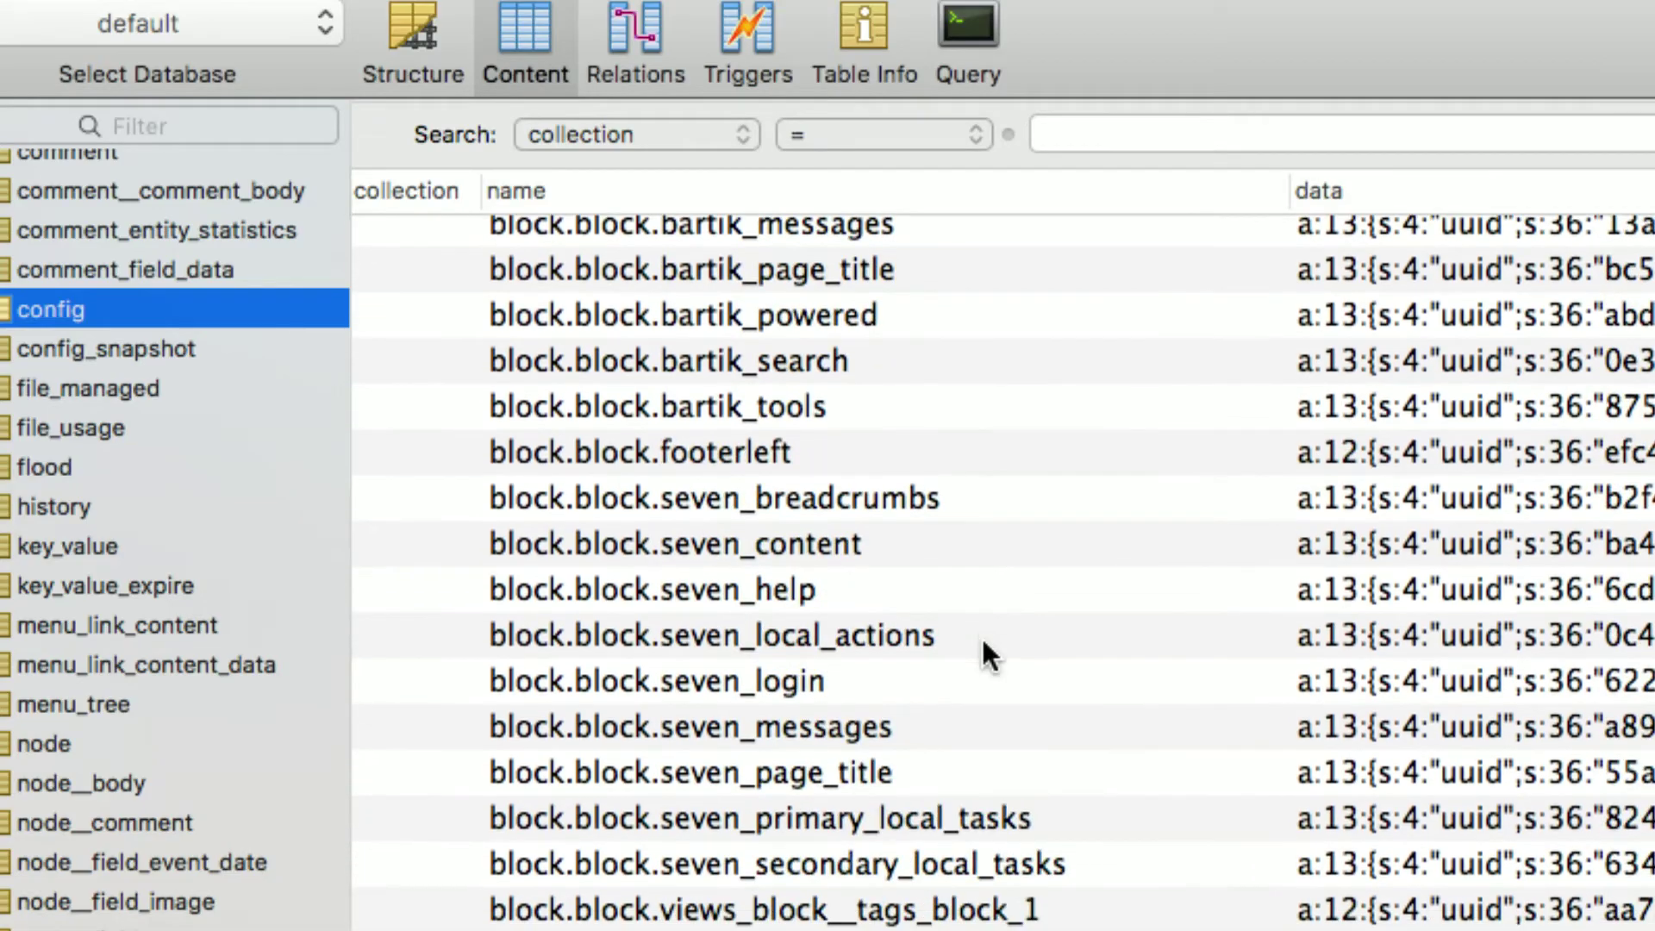
pyautogui.scroll(-15, 982, 652)
pyautogui.scroll(20, 986, 628)
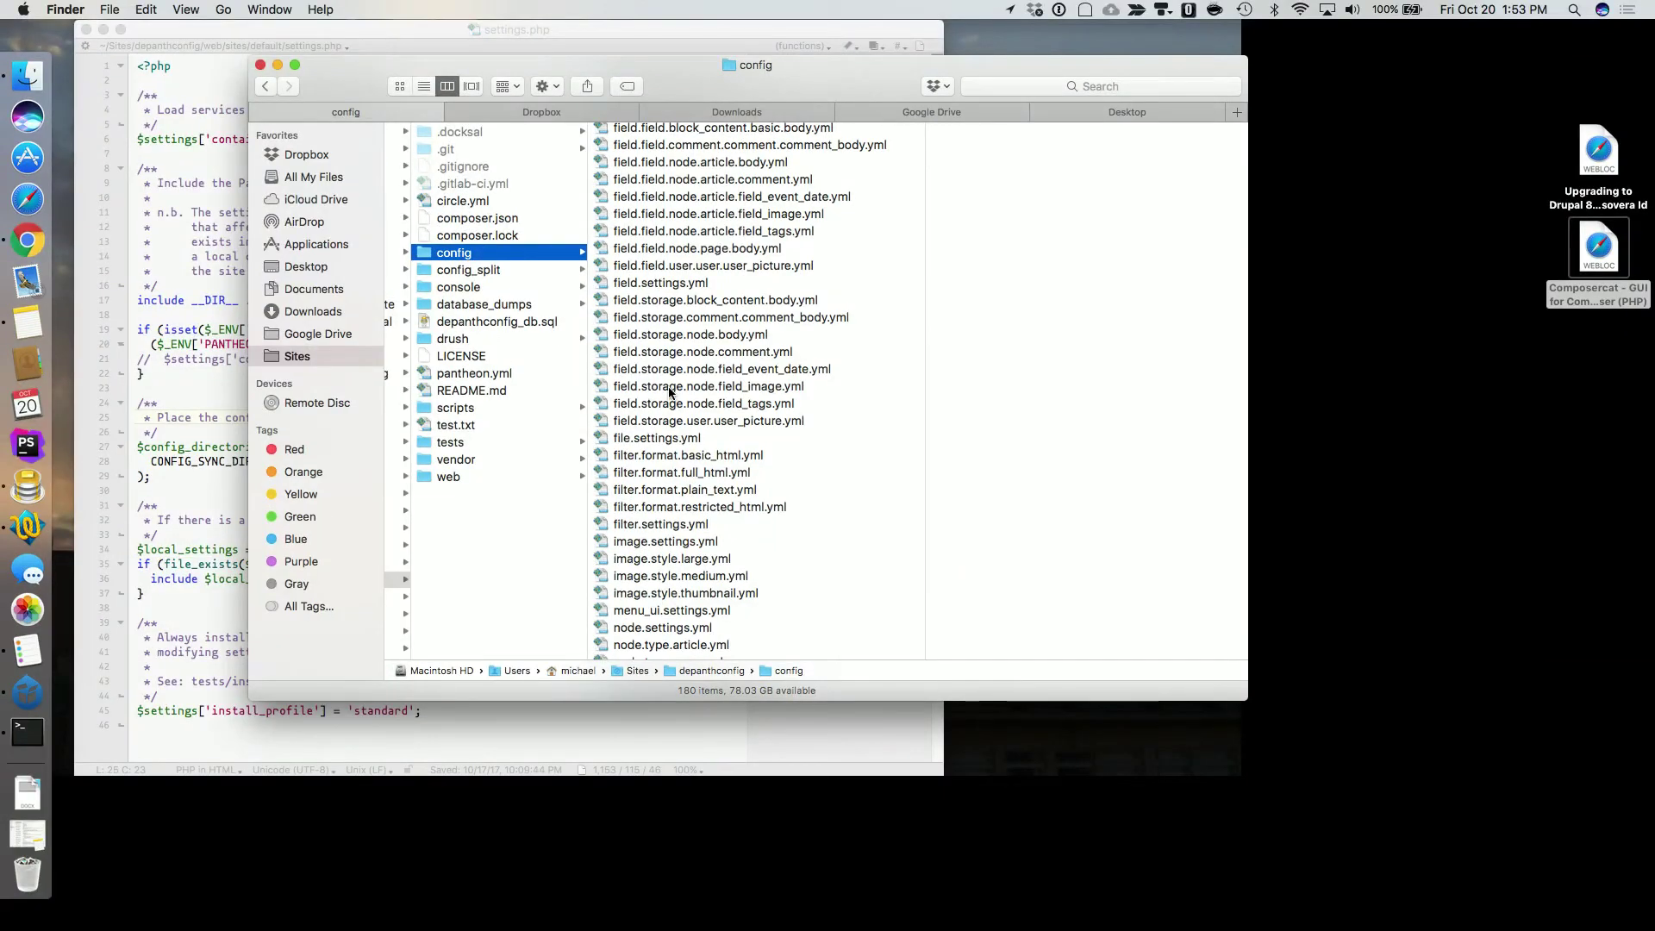
pyautogui.scroll(20, 657, 226)
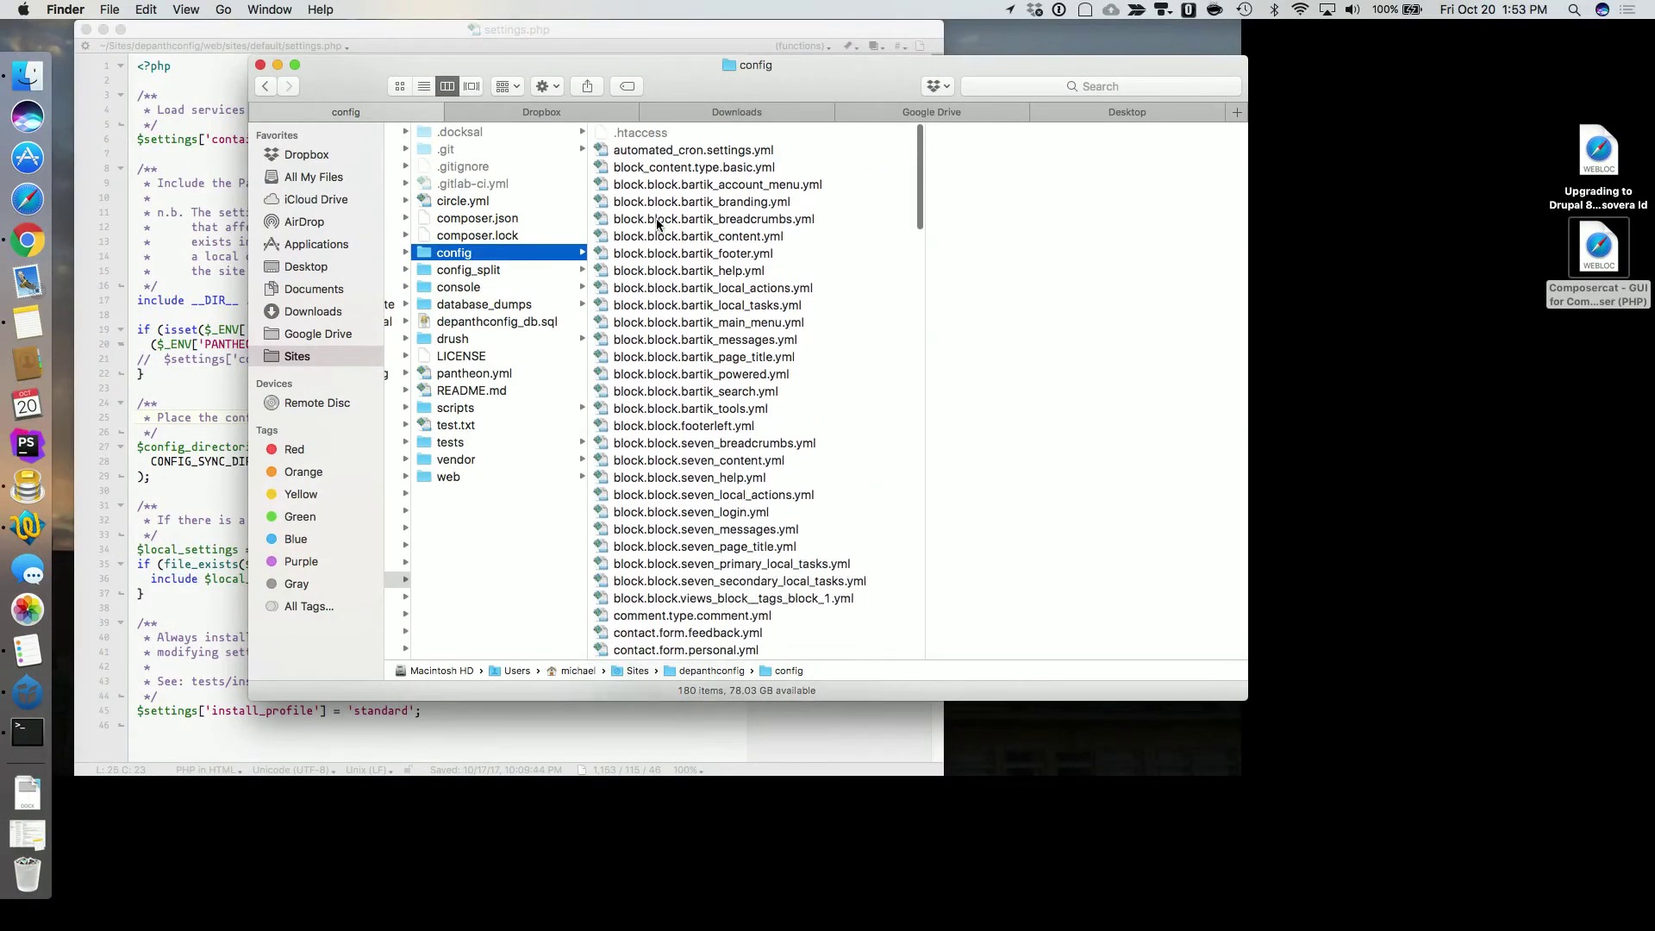
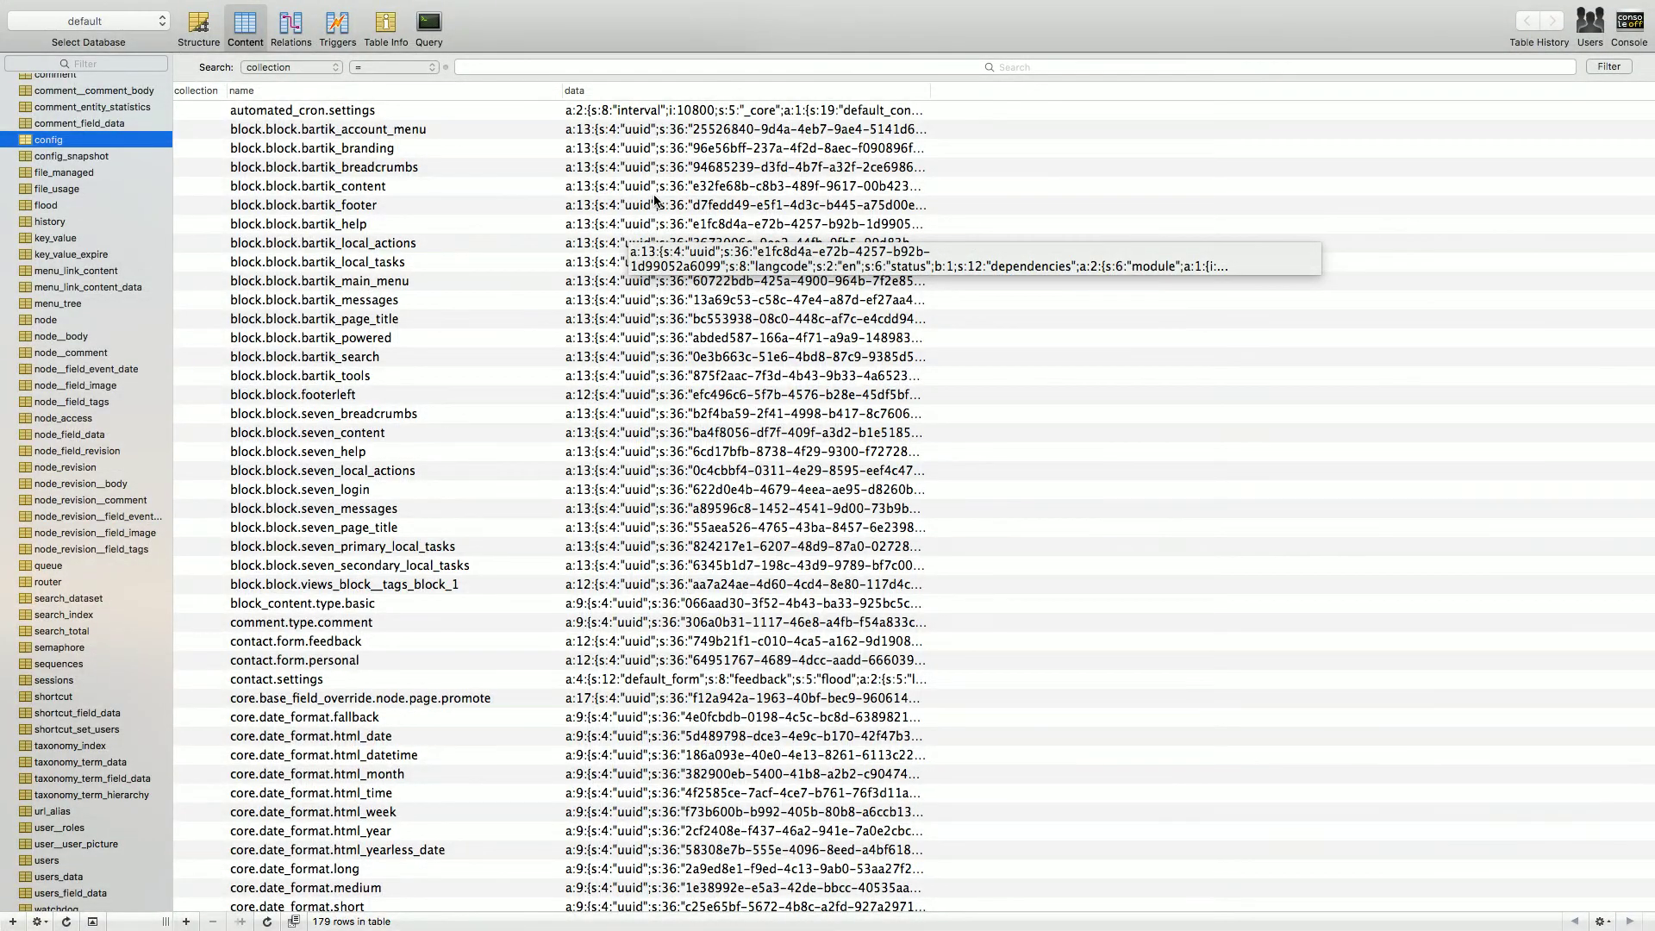
# - In Finder, select every configuration file in the config folder from automated_cron.settings.yml through views.view.who_s_online.yml
pyautogui.hotkey('ctrl', 'Left')
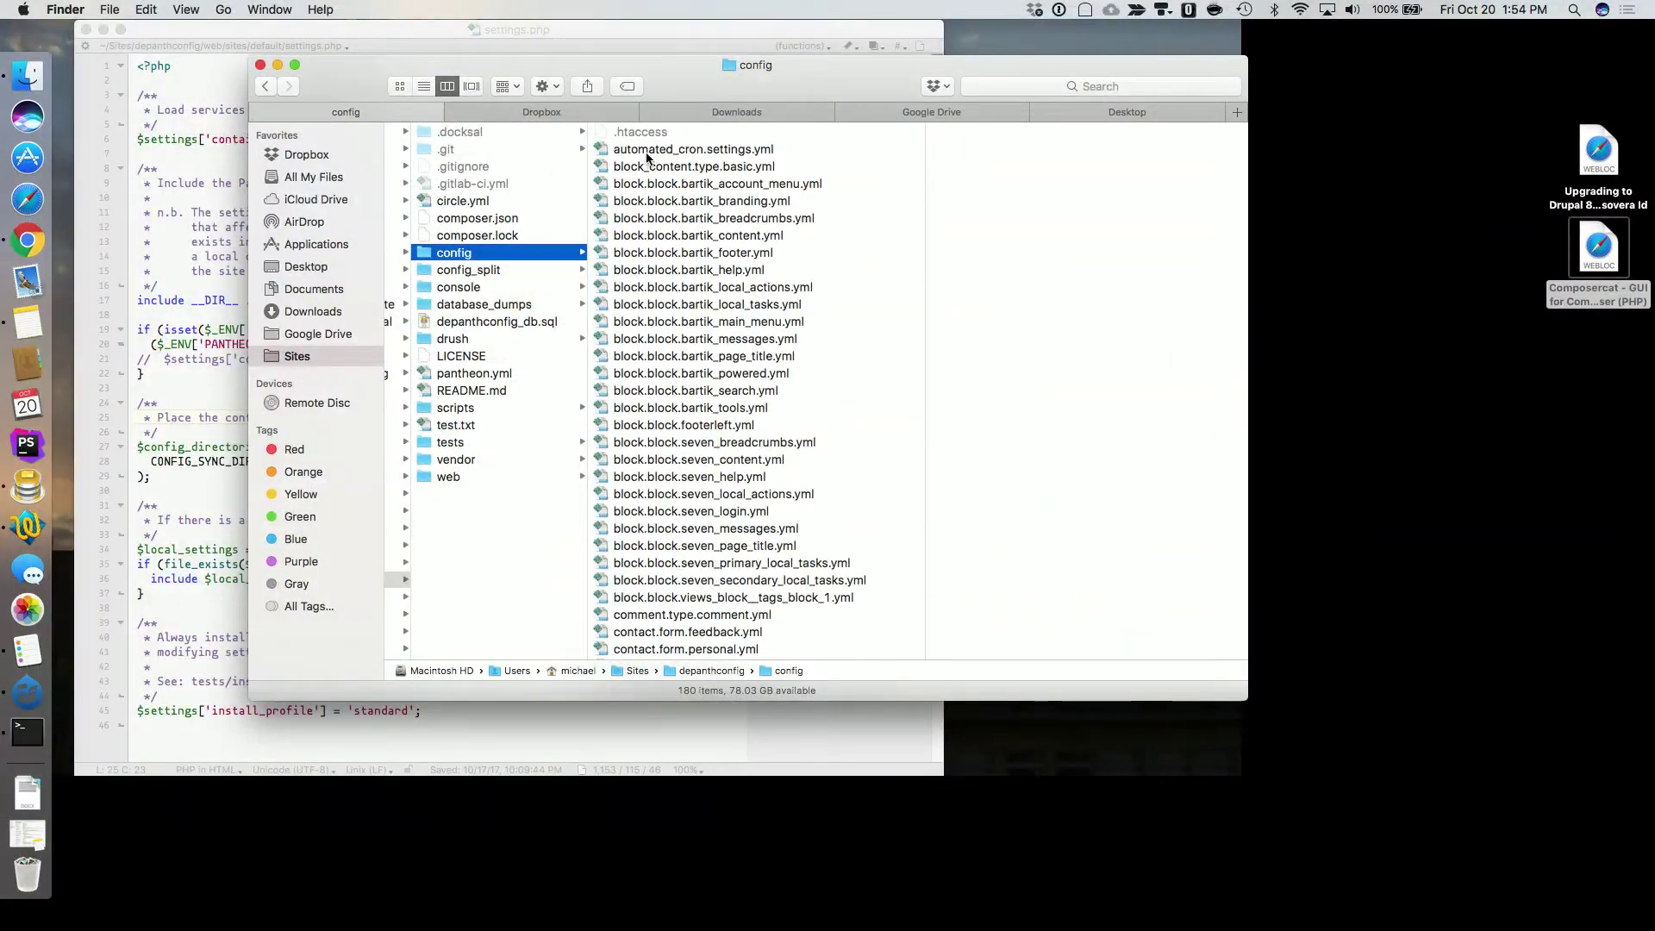
pyautogui.click(648, 152)
pyautogui.scroll(-20, 620, 374)
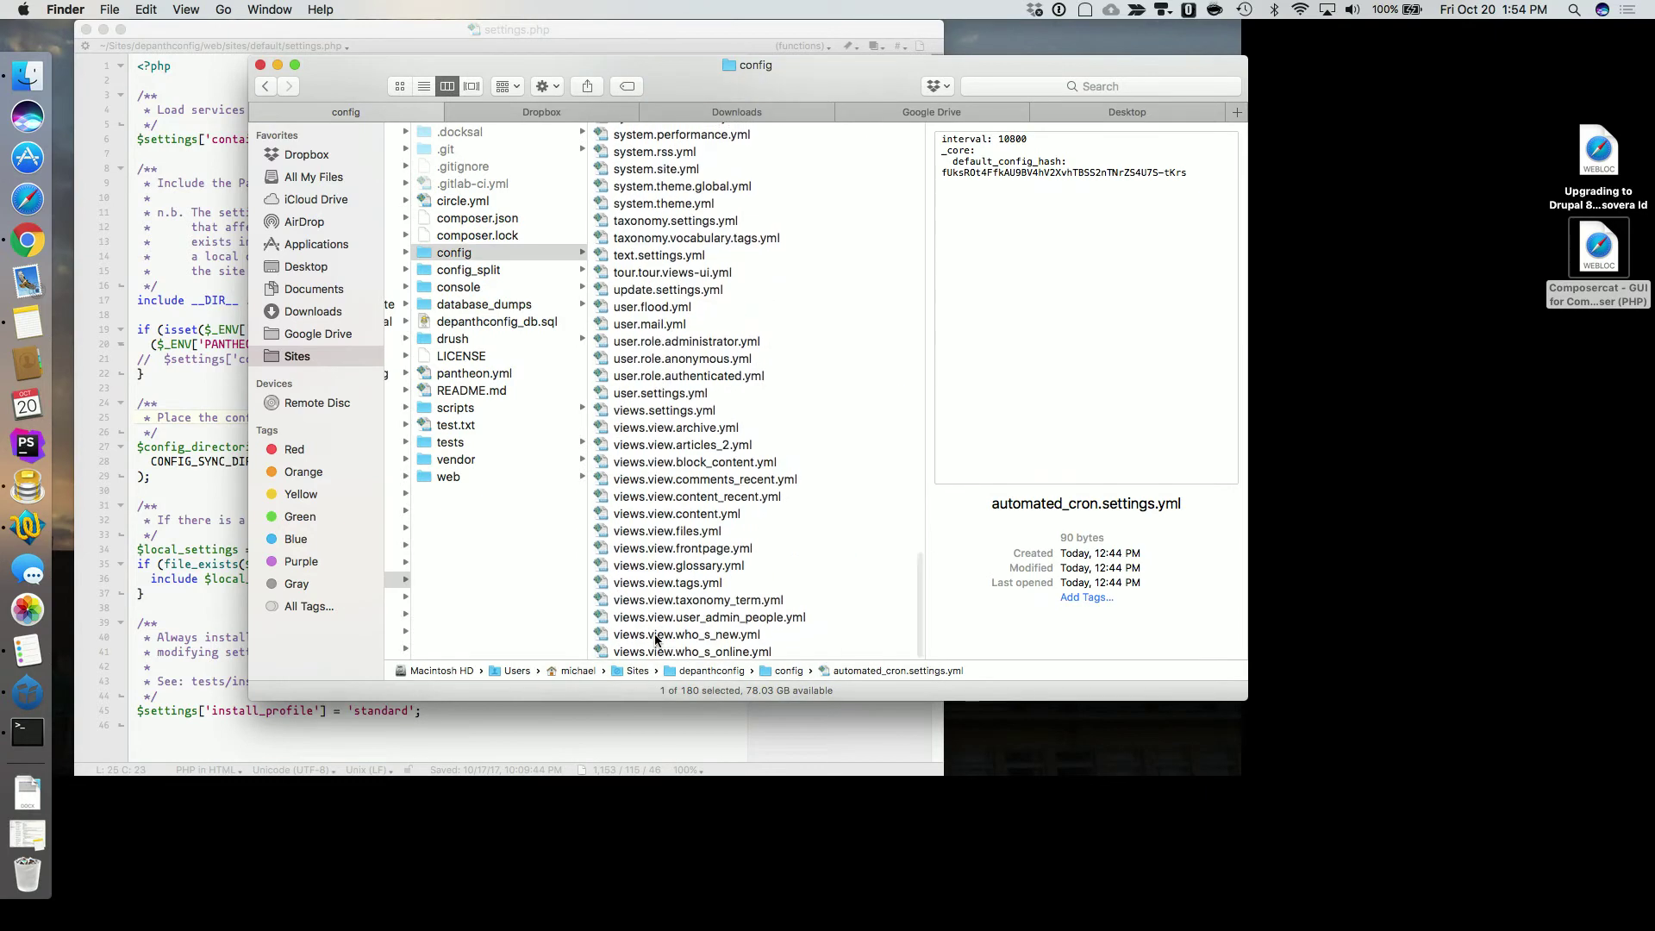
pyautogui.keyDown('shift'); pyautogui.click(657, 653); pyautogui.keyUp('shift')
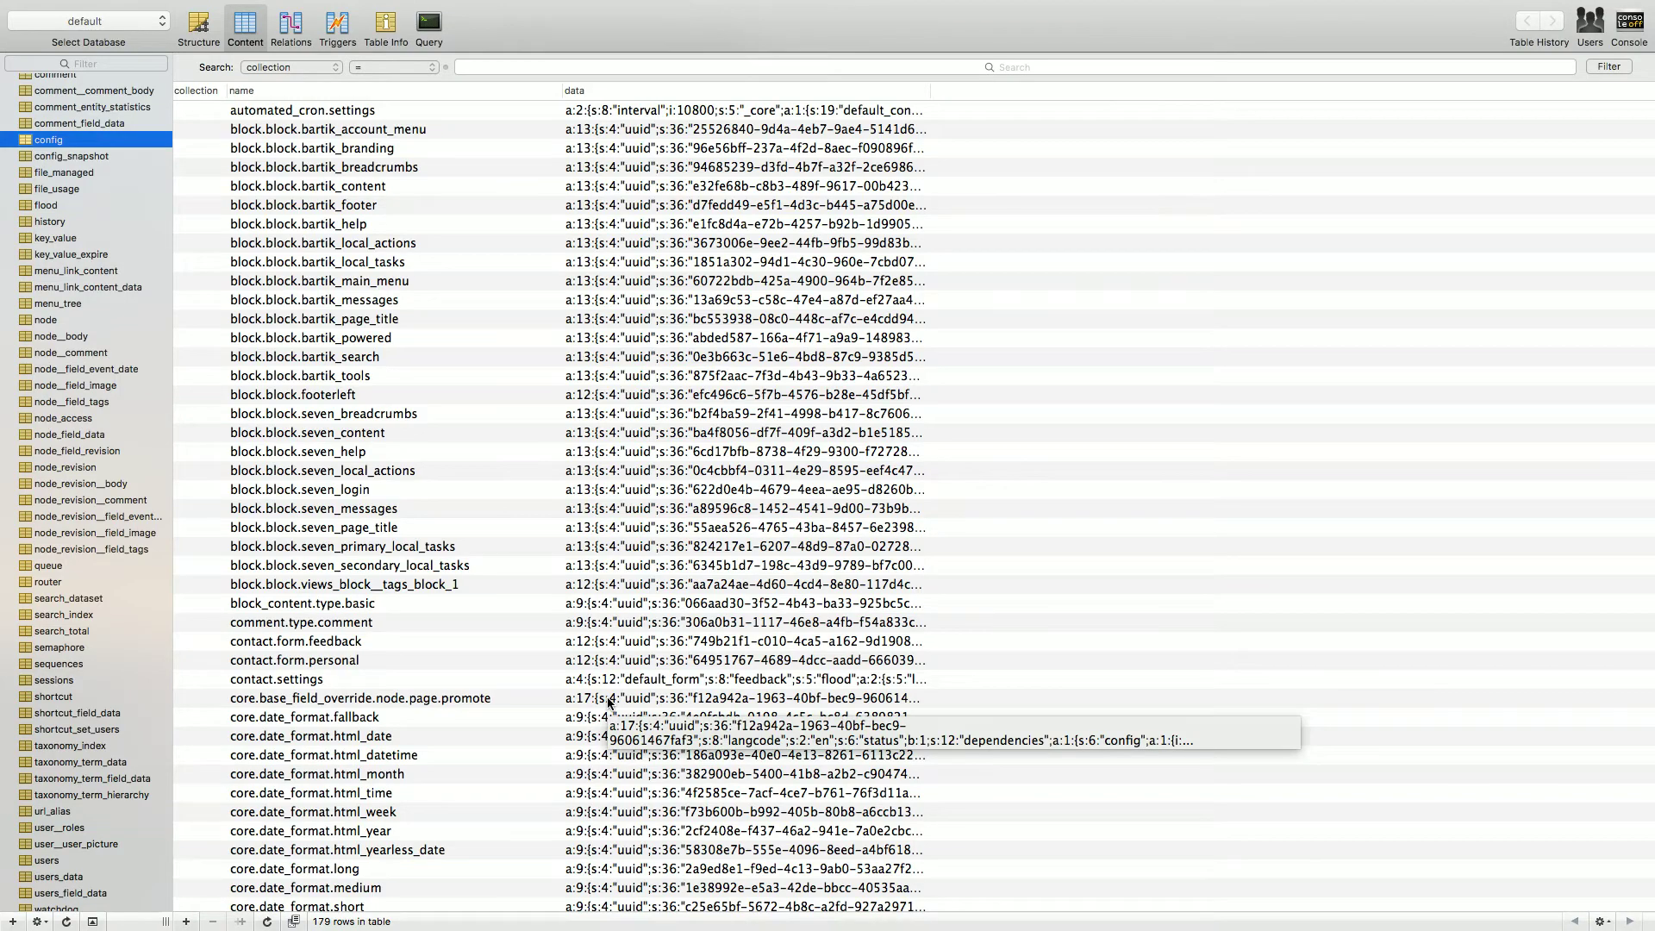
# - Select all rows of the config table in Sequel Pro and compare their number with the files selected in Finder
pyautogui.click(344, 566)
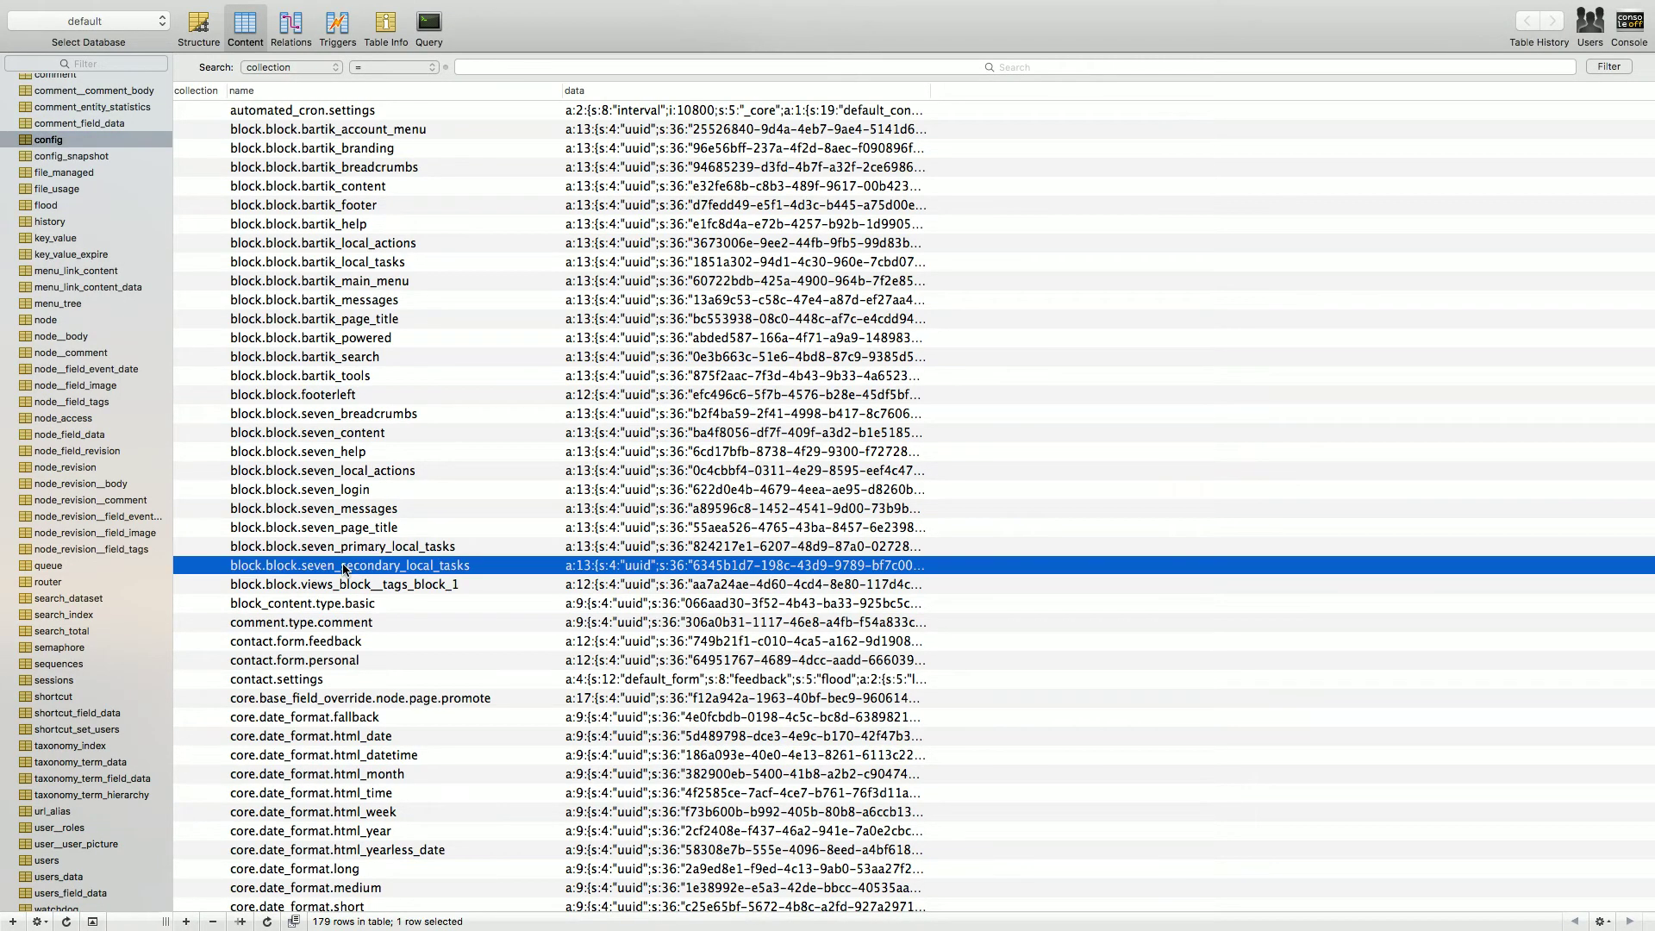
pyautogui.press('super+a')
pyautogui.hotkey('ctrl', 'Left')
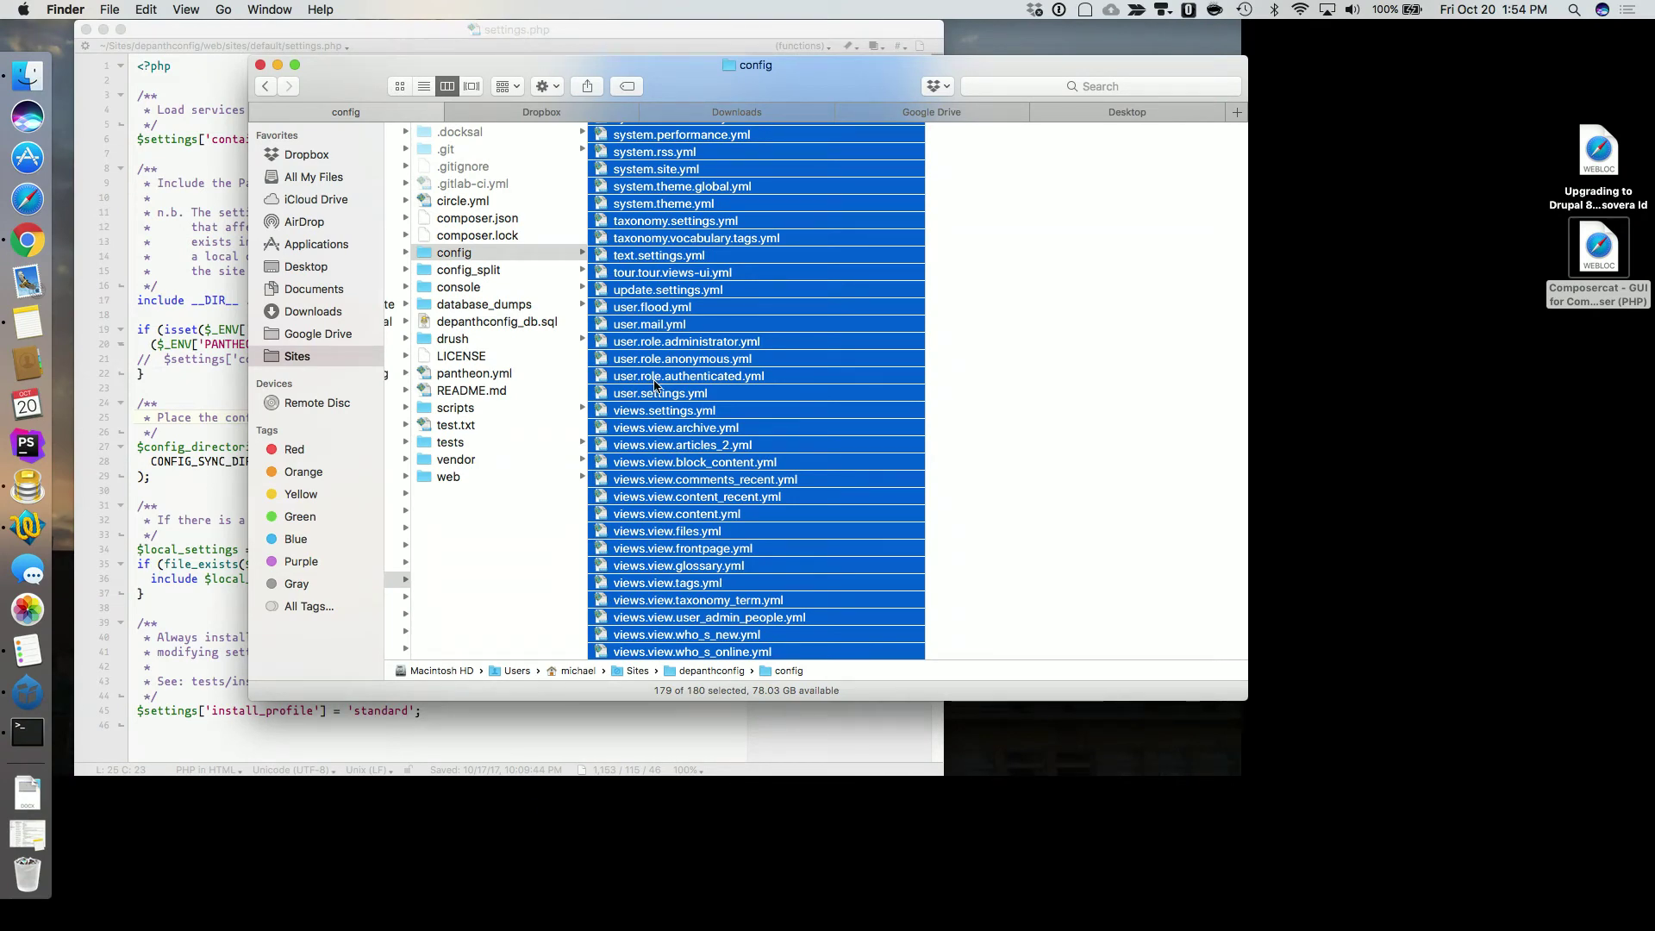
pyautogui.hotkey('ctrl', 'Right')
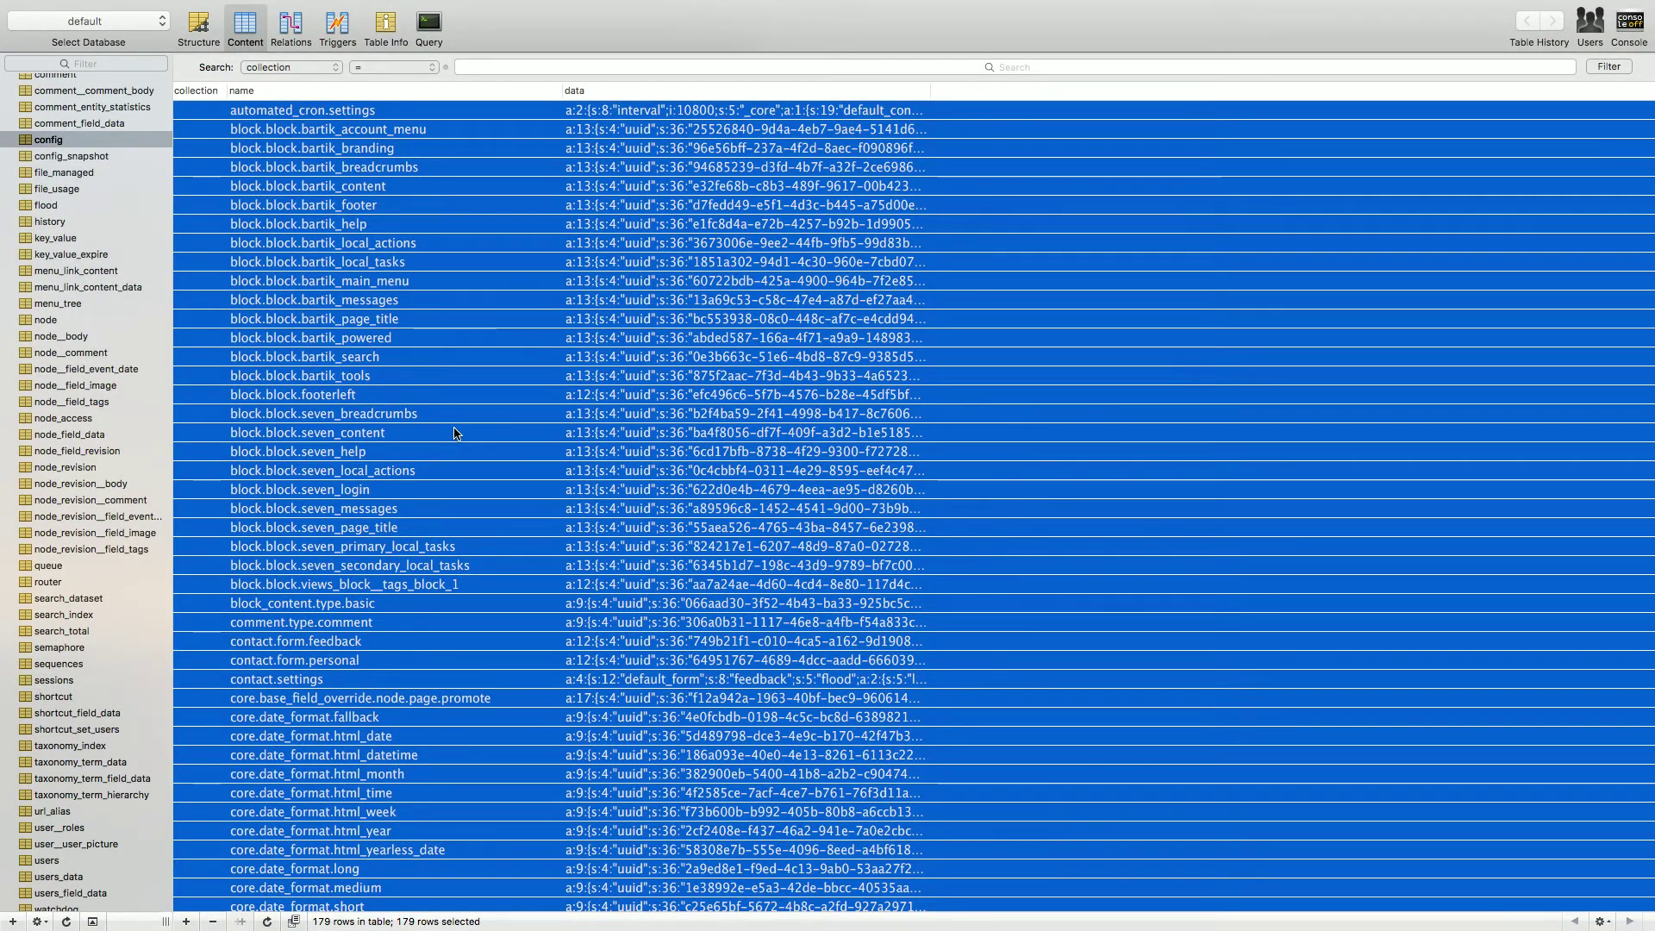
pyautogui.hotkey('ctrl', 'Left')
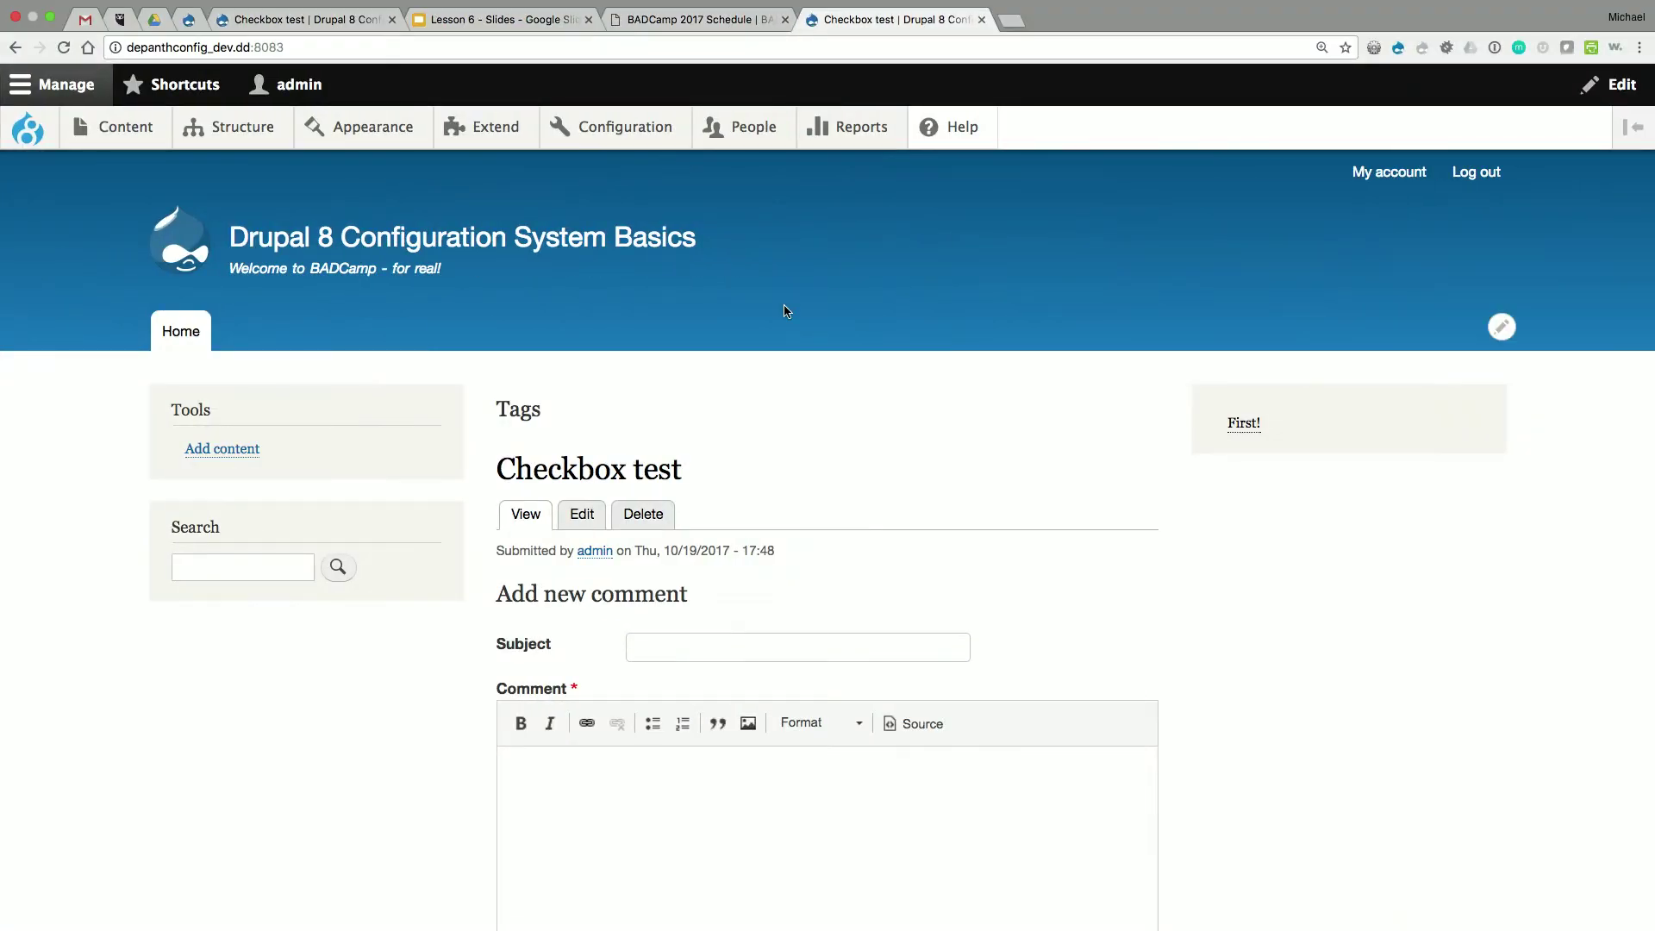
# - In Chrome, zoom the depanthconfig_dev.dd:8083 site to 150%, compare it with the depanthconfig.docksal site, and stay on the latter
pyautogui.press('super+equal')
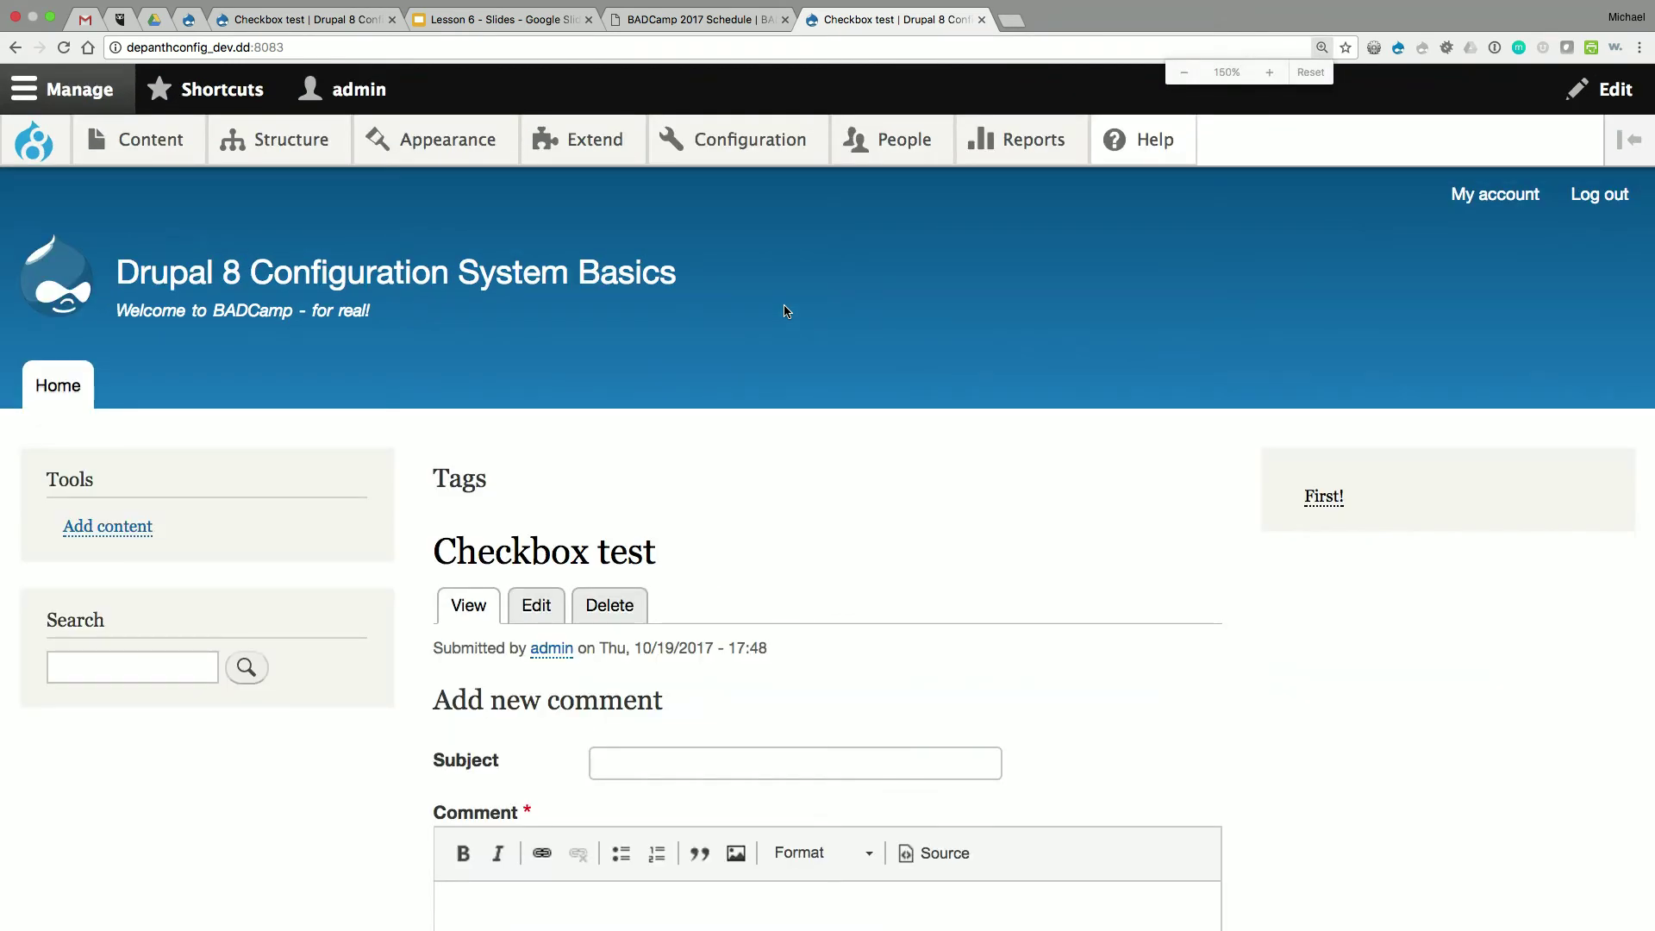
pyautogui.moveTo(336, 6)
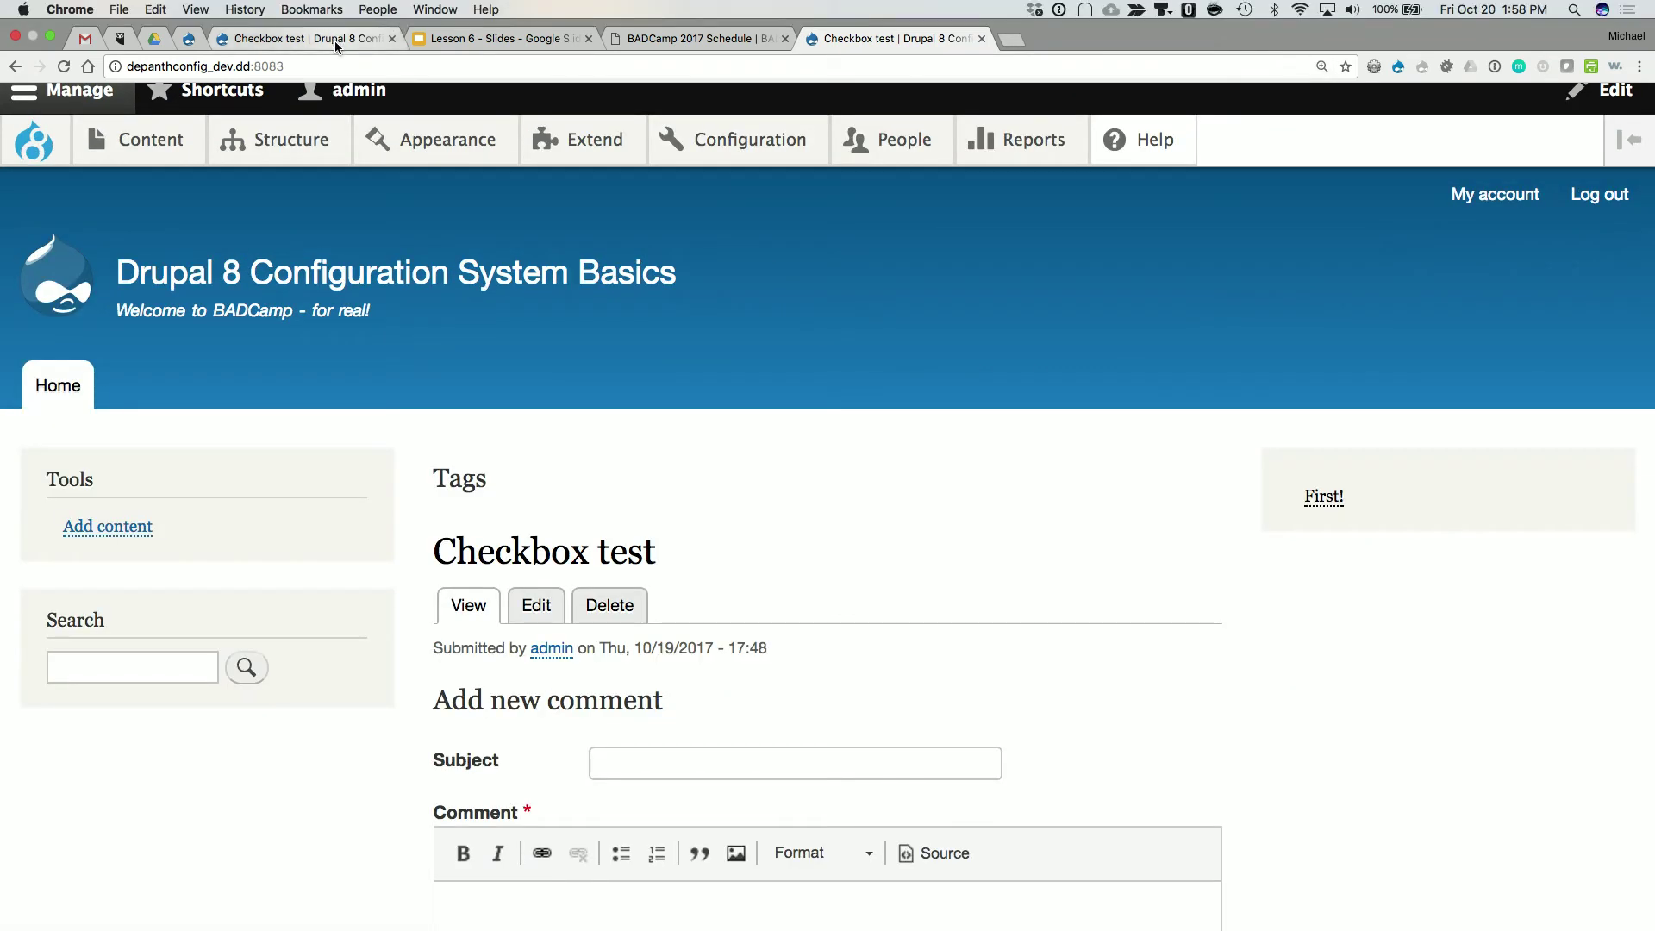
pyautogui.click(336, 44)
pyautogui.click(847, 39)
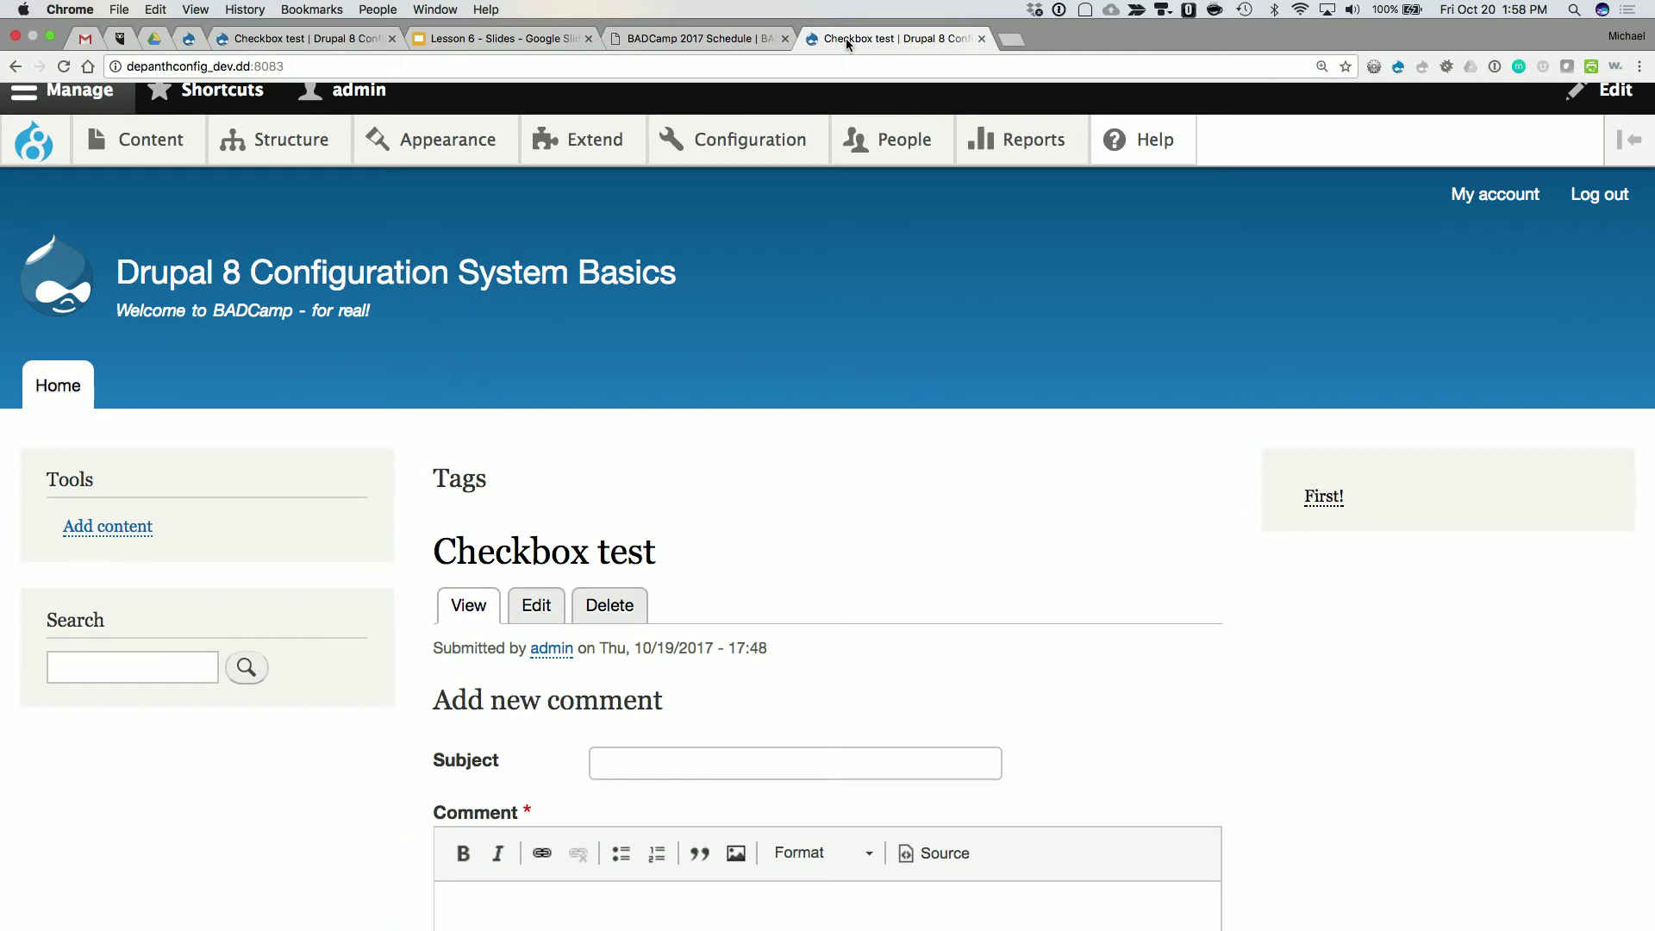
pyautogui.click(328, 39)
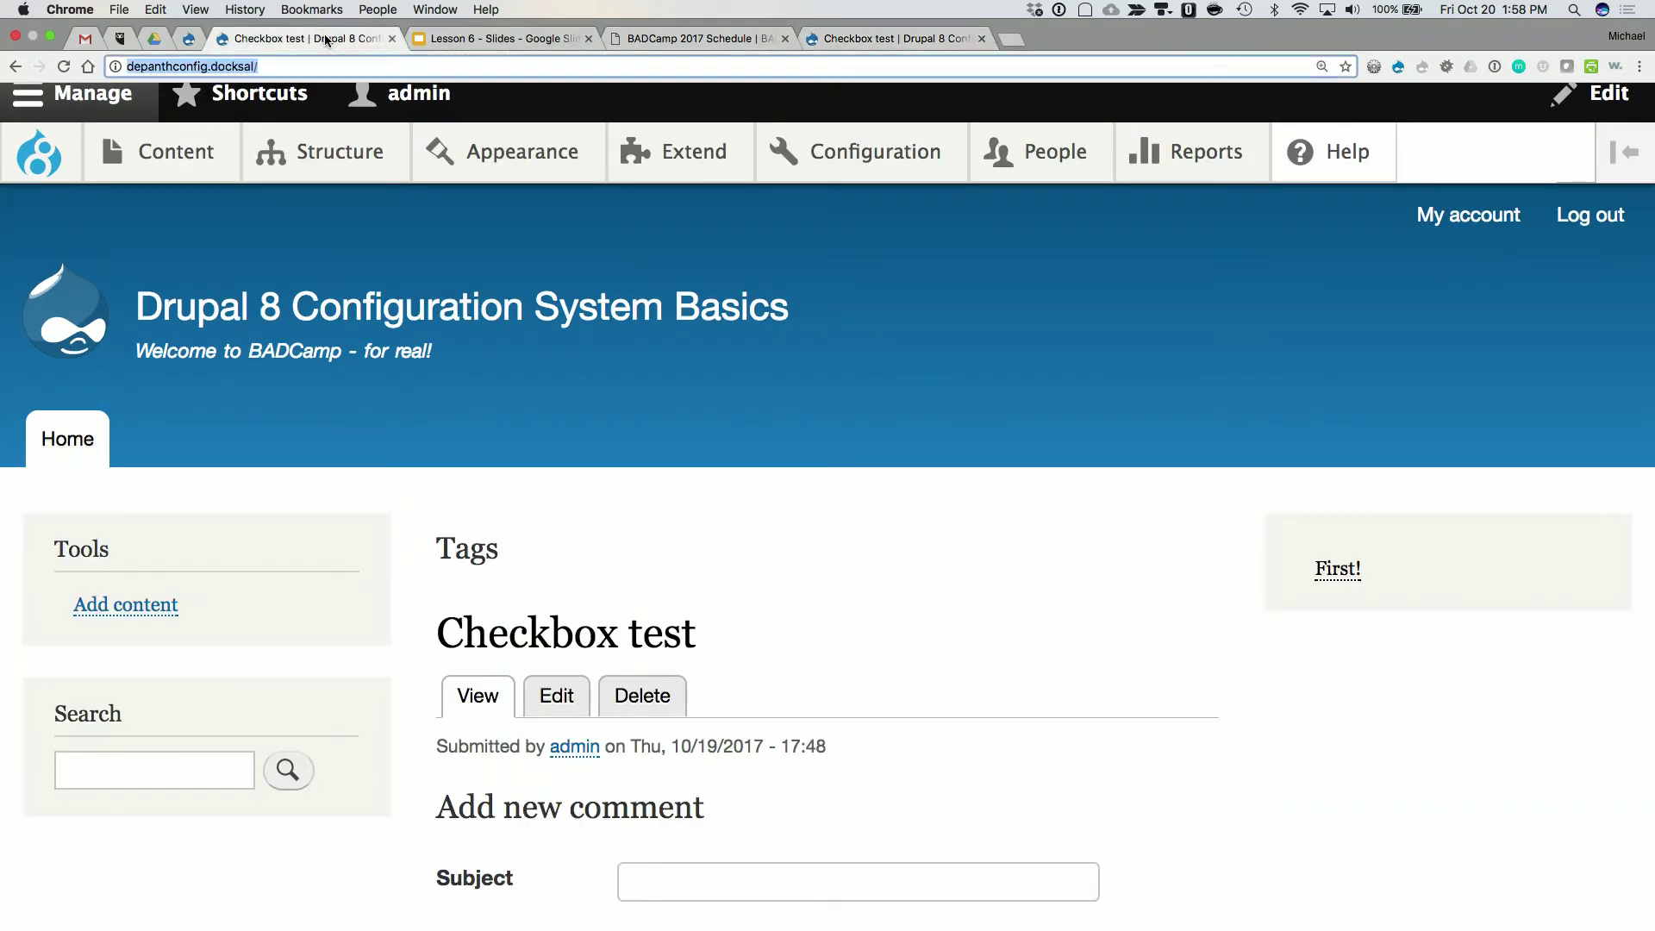
# - Open the Configuration synchronization page of the depanthconfig.docksal site to check for pending changes
pyautogui.moveTo(846, 148)
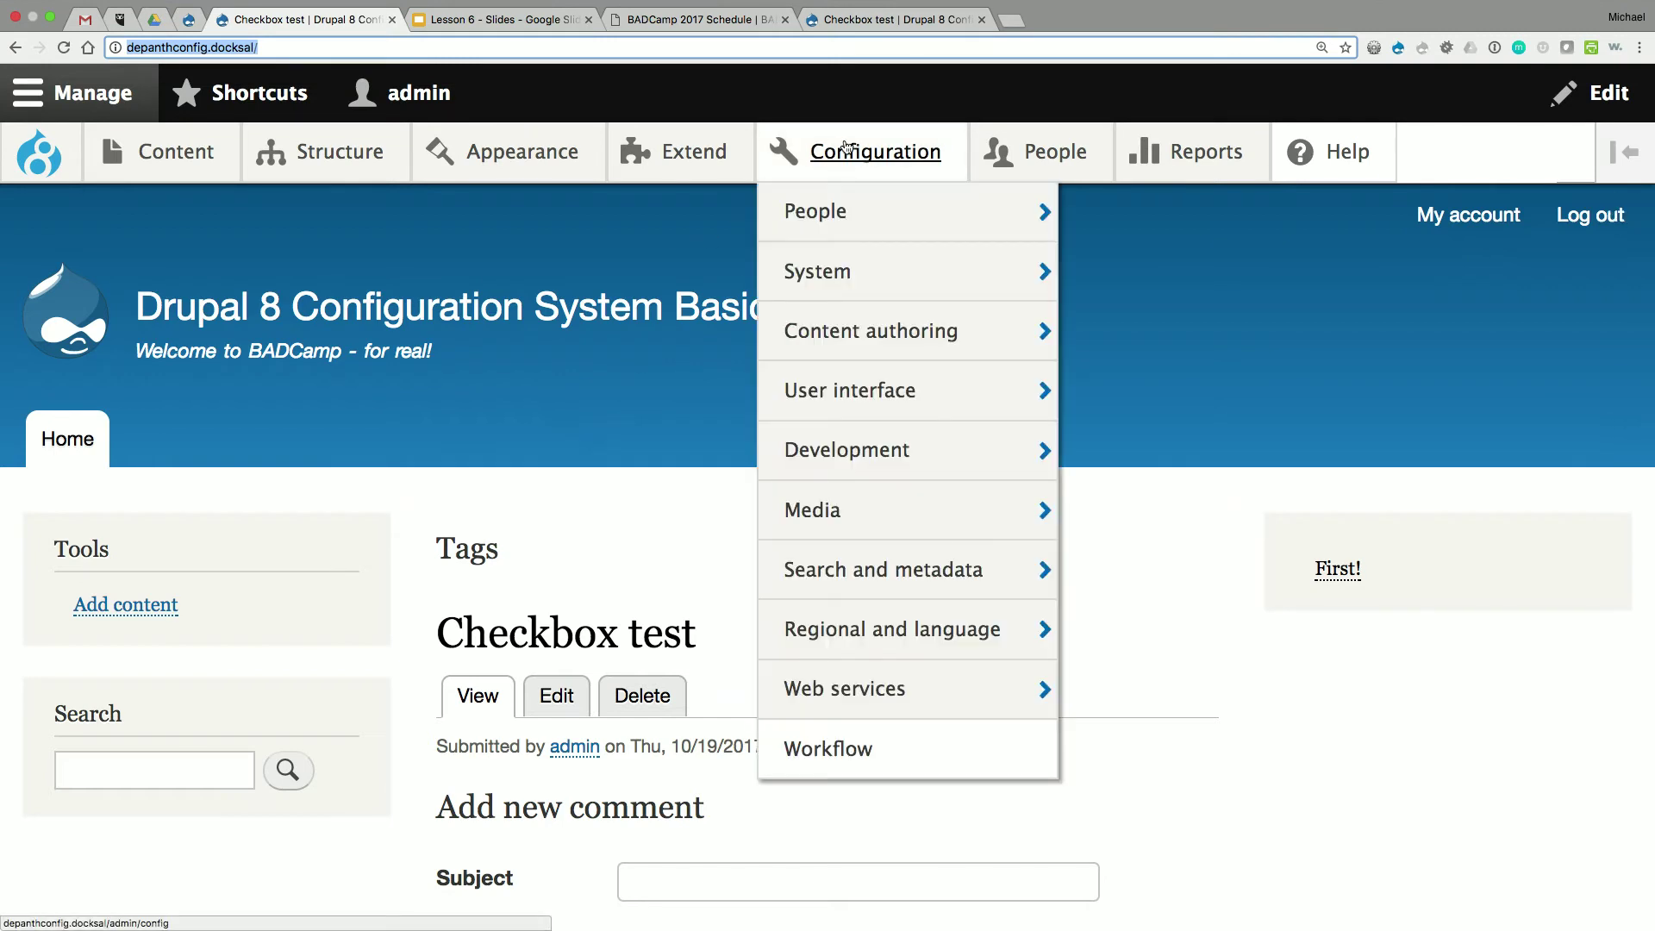
pyautogui.moveTo(949, 458)
pyautogui.click(1120, 645)
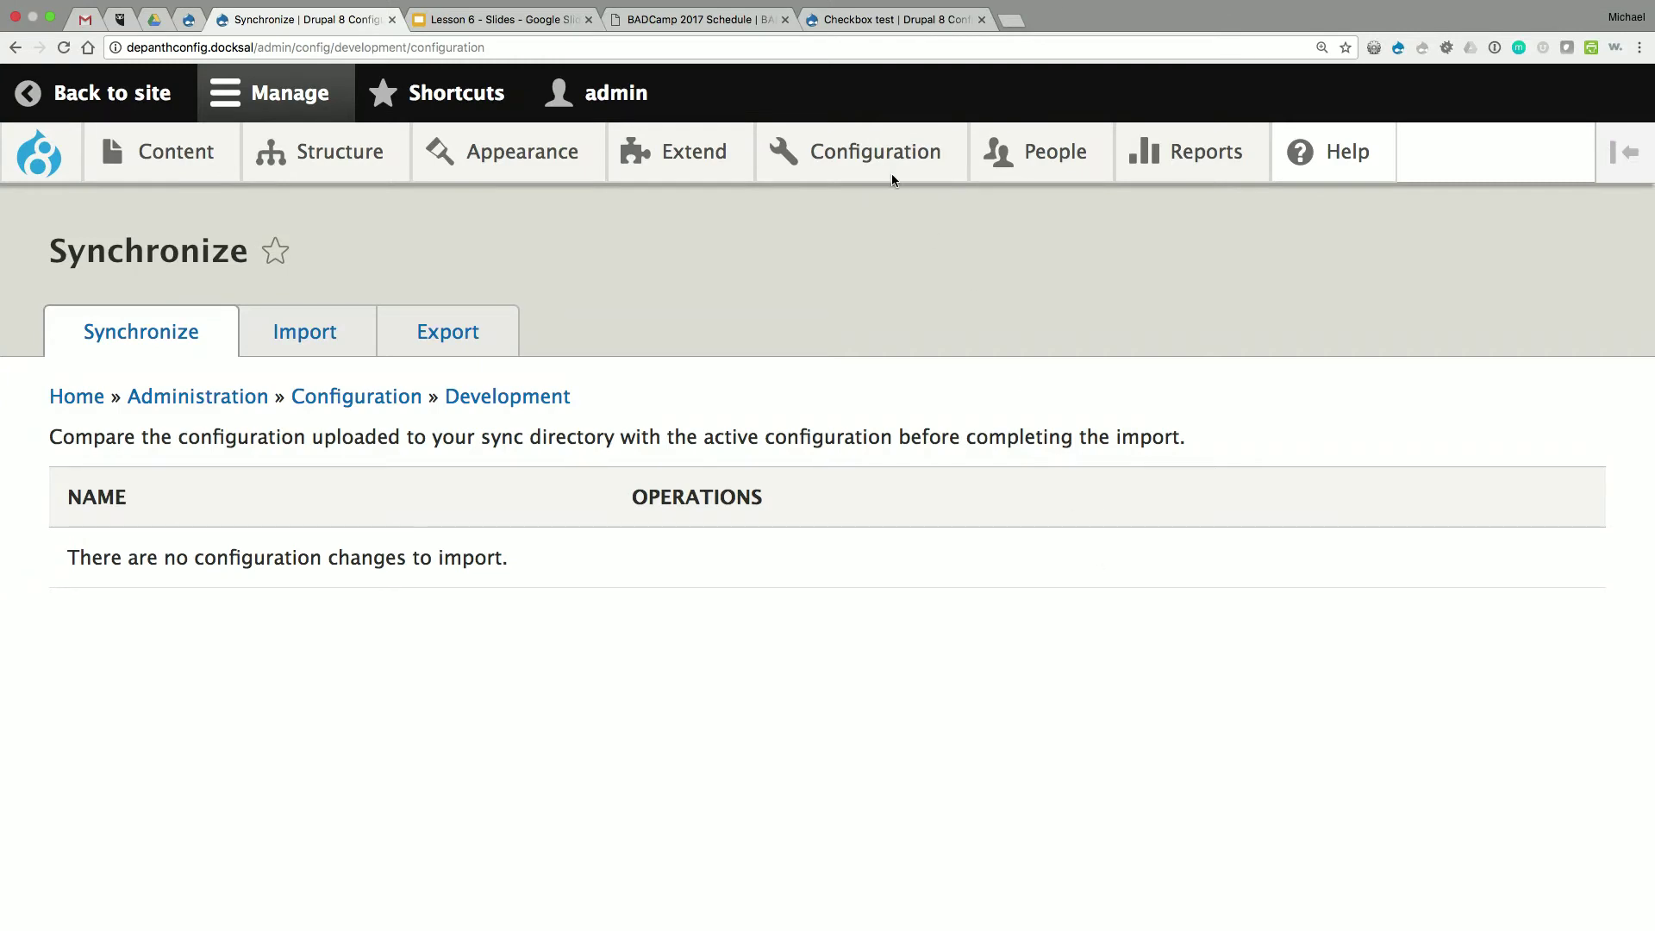
# - Open the site's Basic site settings page
pyautogui.moveTo(891, 176)
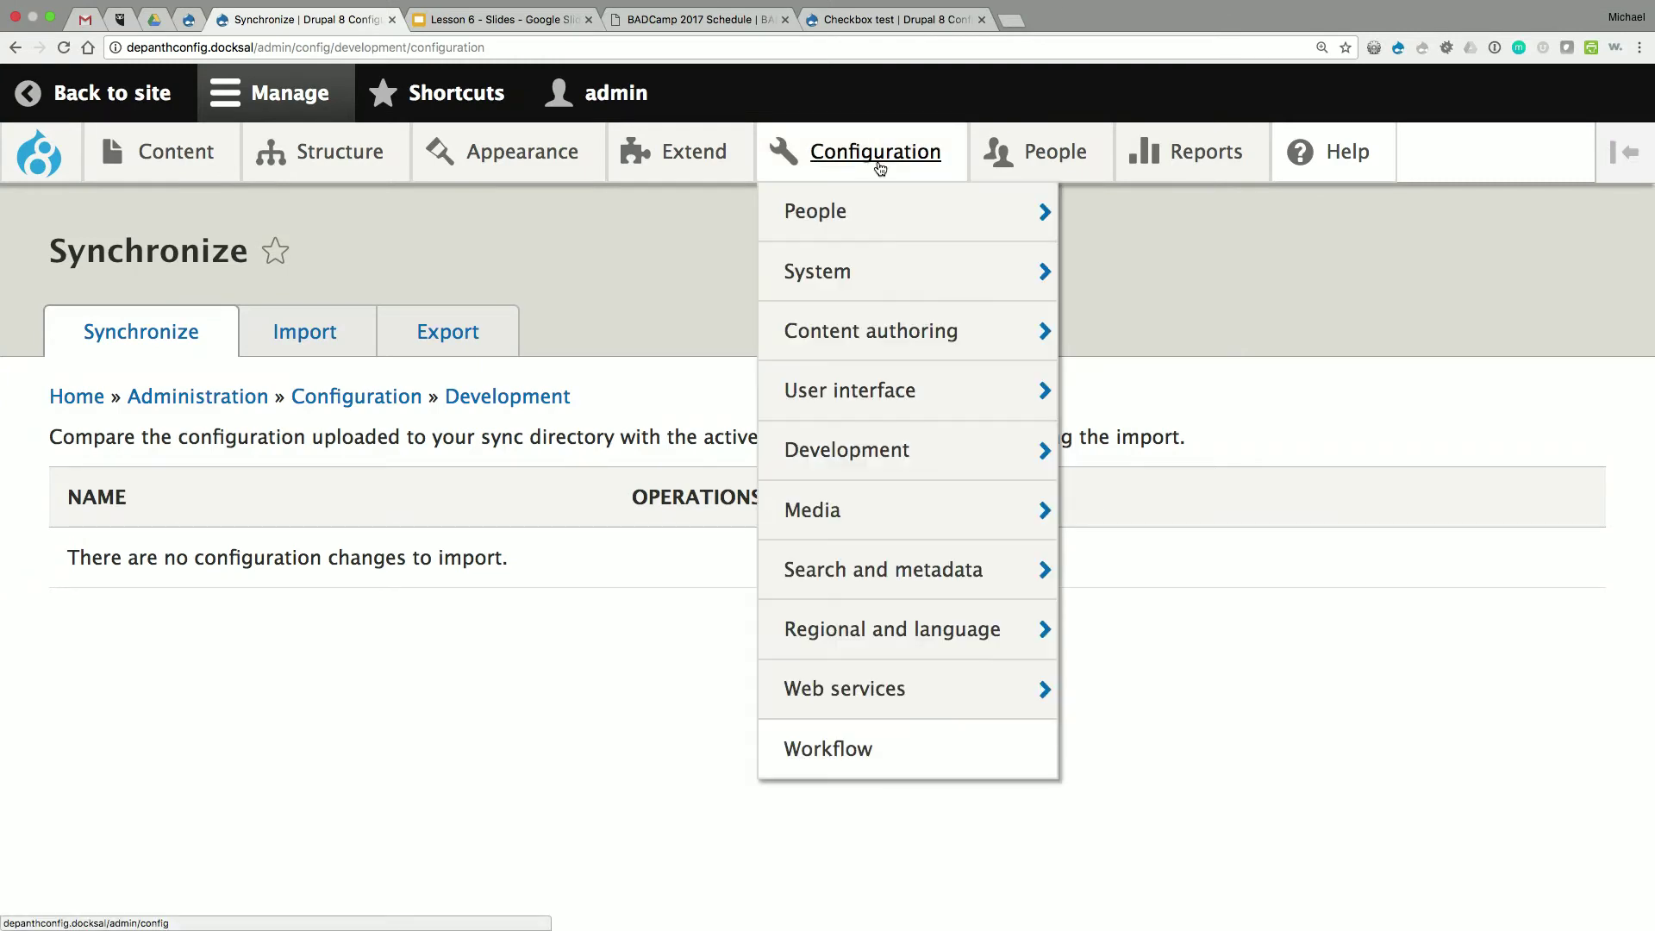
pyautogui.moveTo(999, 272)
pyautogui.click(1127, 270)
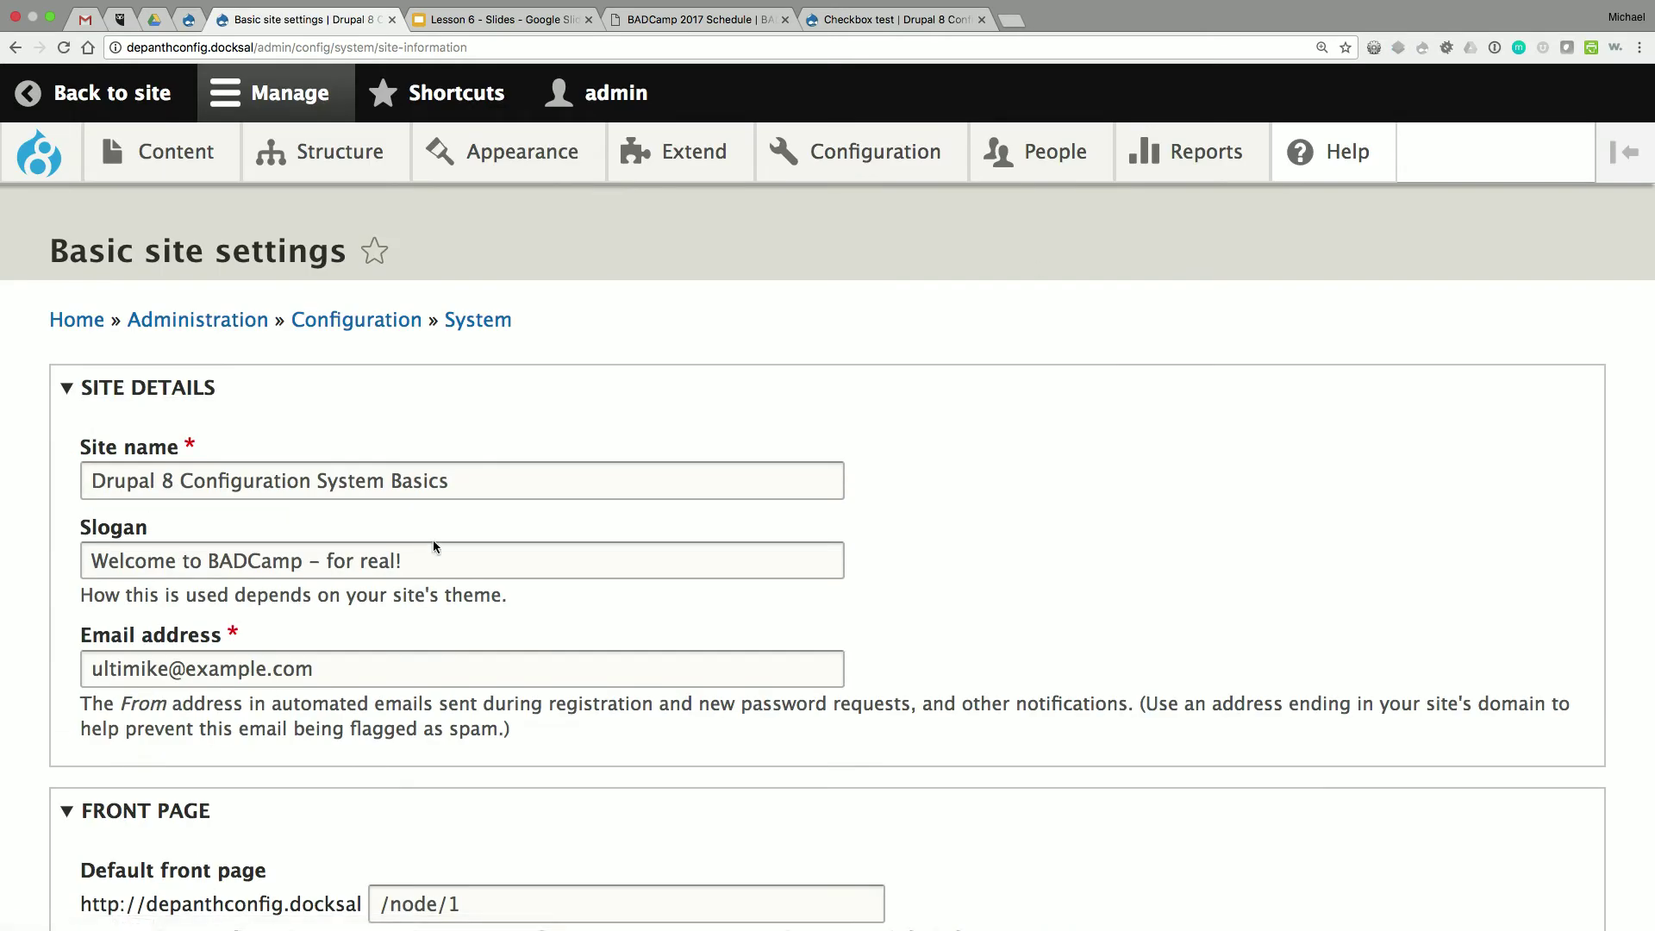
# - Change the site slogan to "Welcome to BADCamp, Day 3." and save the configuration
pyautogui.click(441, 561)
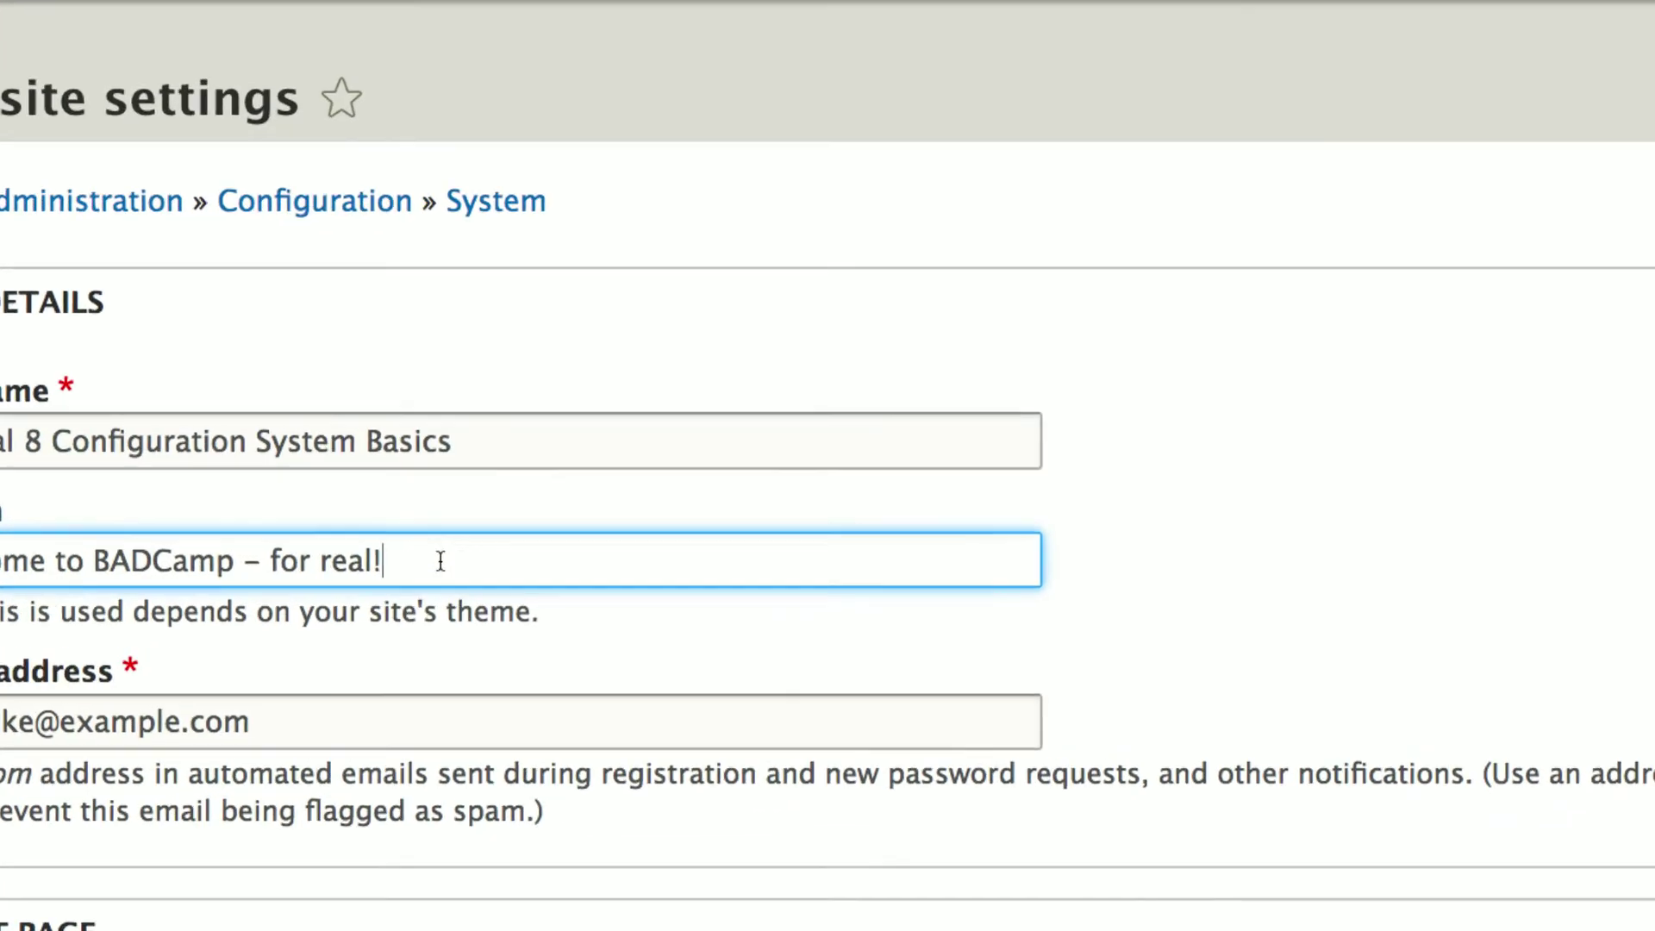
pyautogui.moveTo(656, 566); pyautogui.dragTo(496, 564)
pyautogui.press('BackSpace')
pyautogui.press('BackSpace')
pyautogui.press('BackSpace')
pyautogui.press('BackSpace')
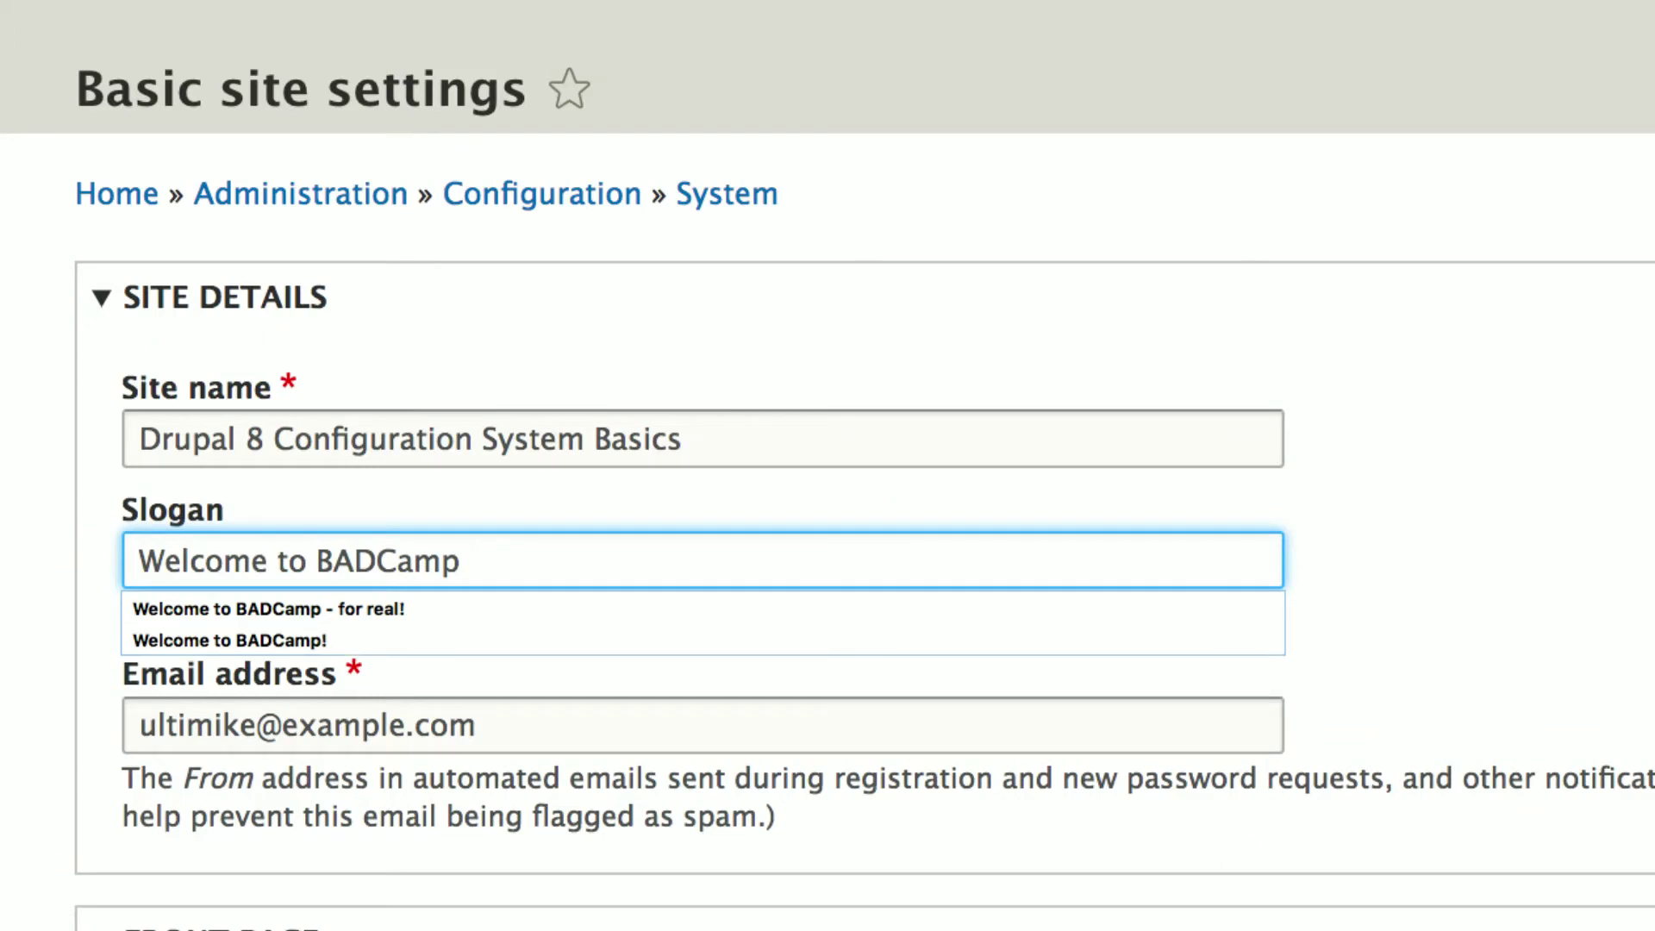
pyautogui.write(', day')
pyautogui.press('BackSpace')
pyautogui.press('BackSpace')
pyautogui.press('BackSpace')
pyautogui.write('Day #')
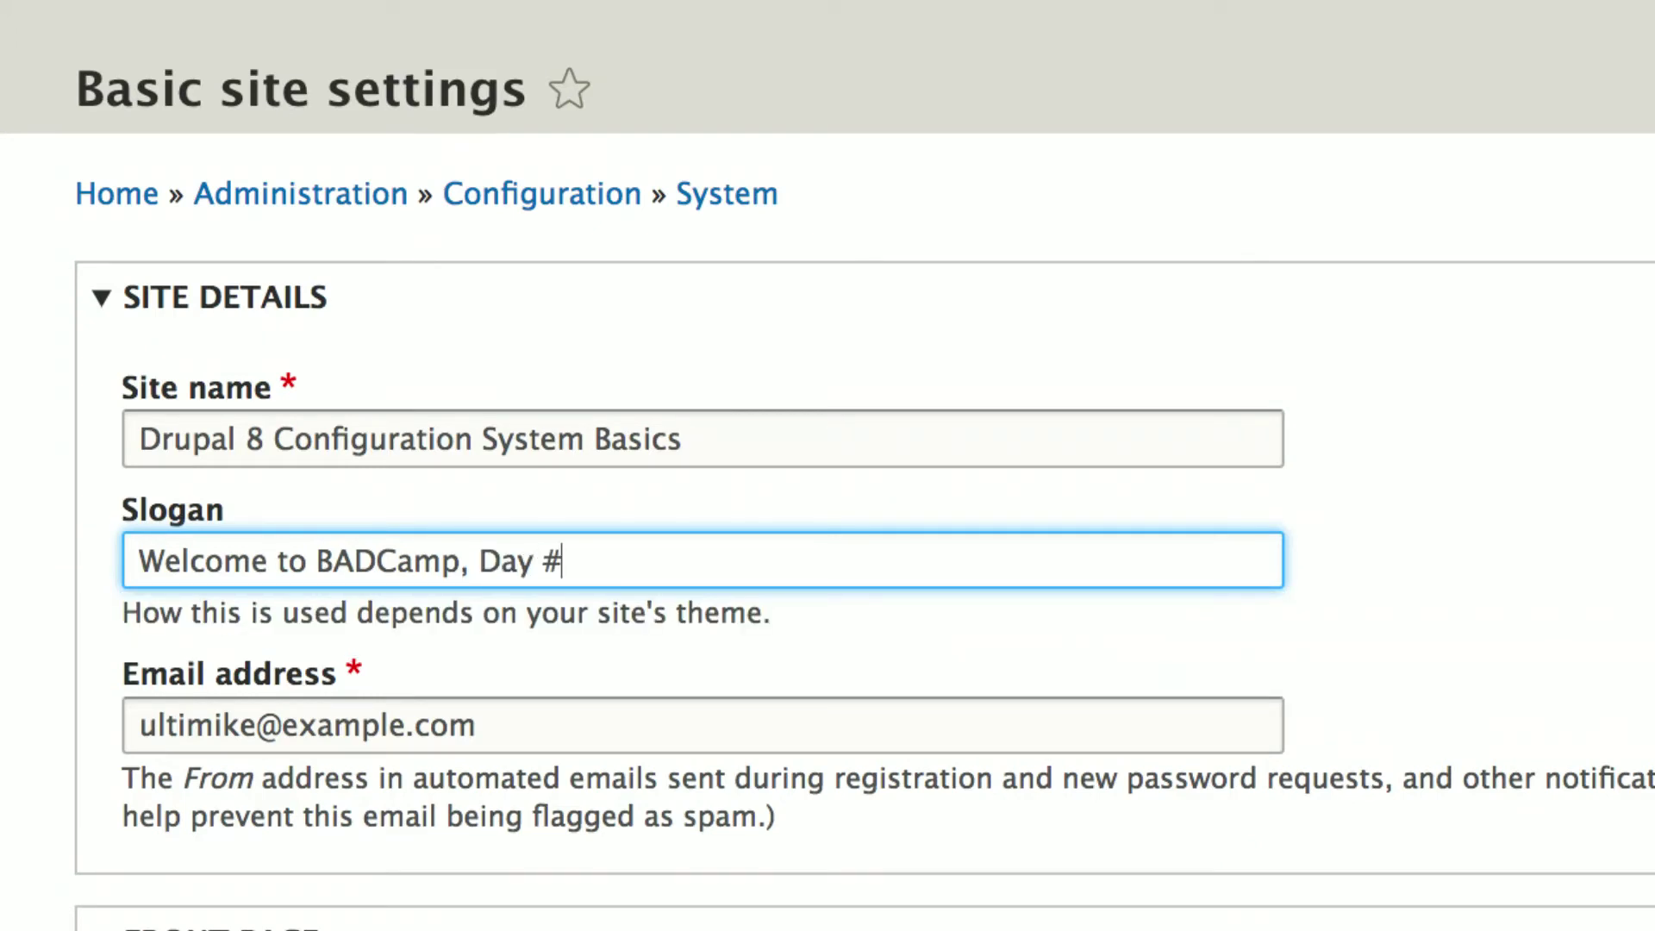
pyautogui.press('BackSpace')
pyautogui.write('3.')
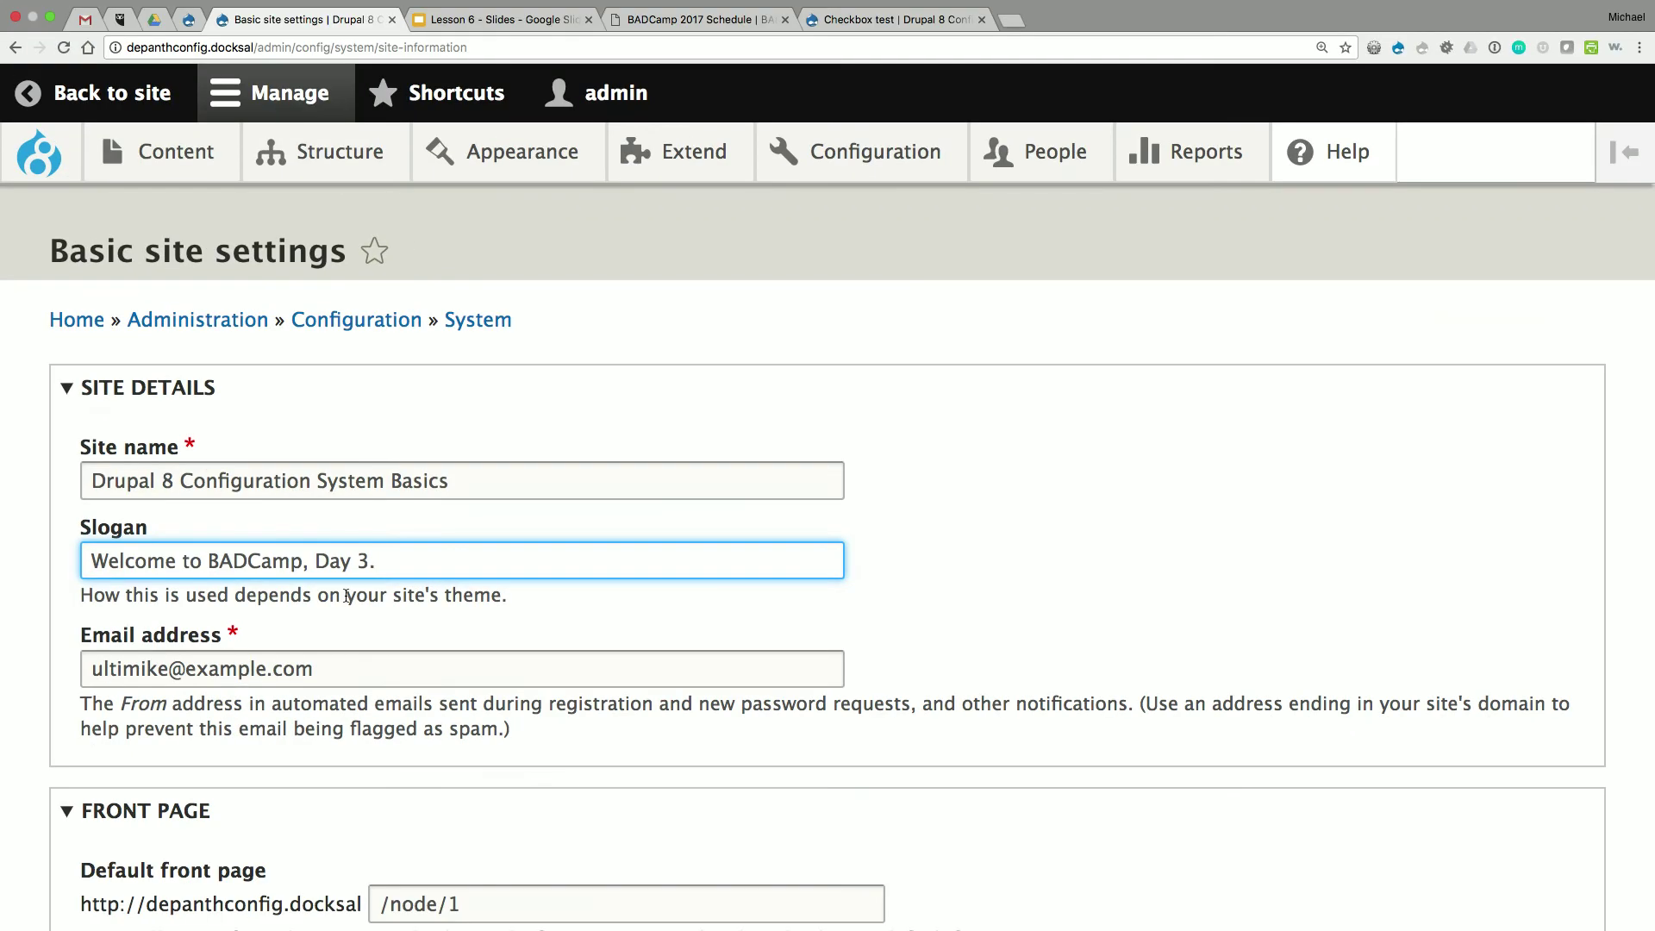
pyautogui.scroll(-7, 345, 596)
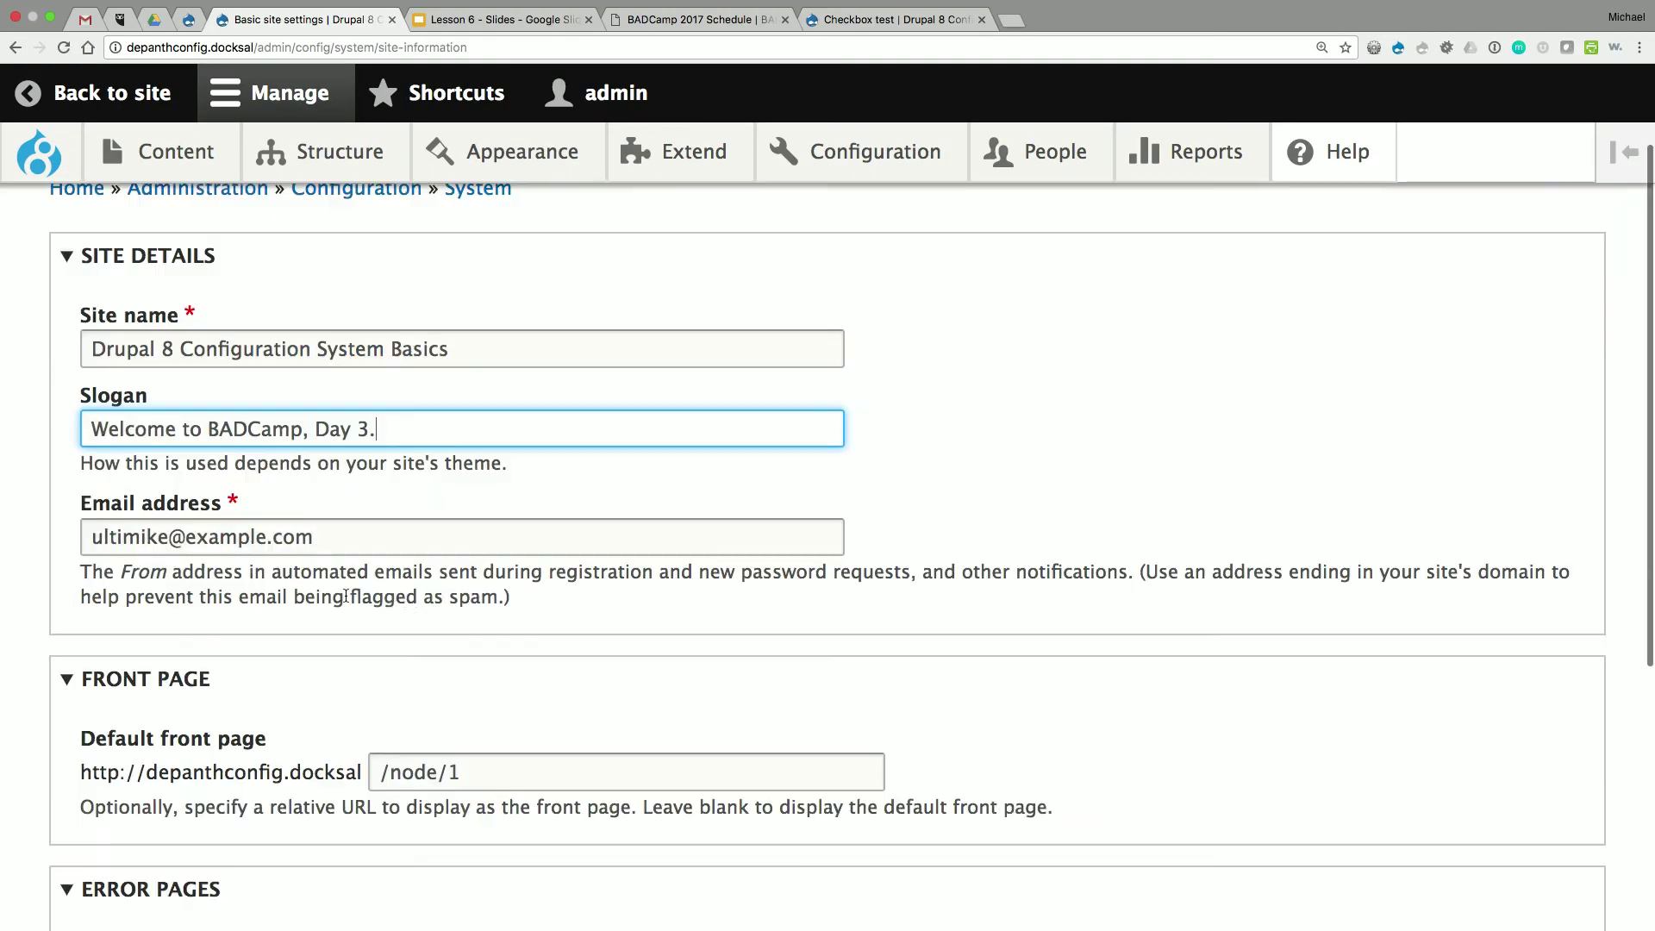
pyautogui.click(216, 781)
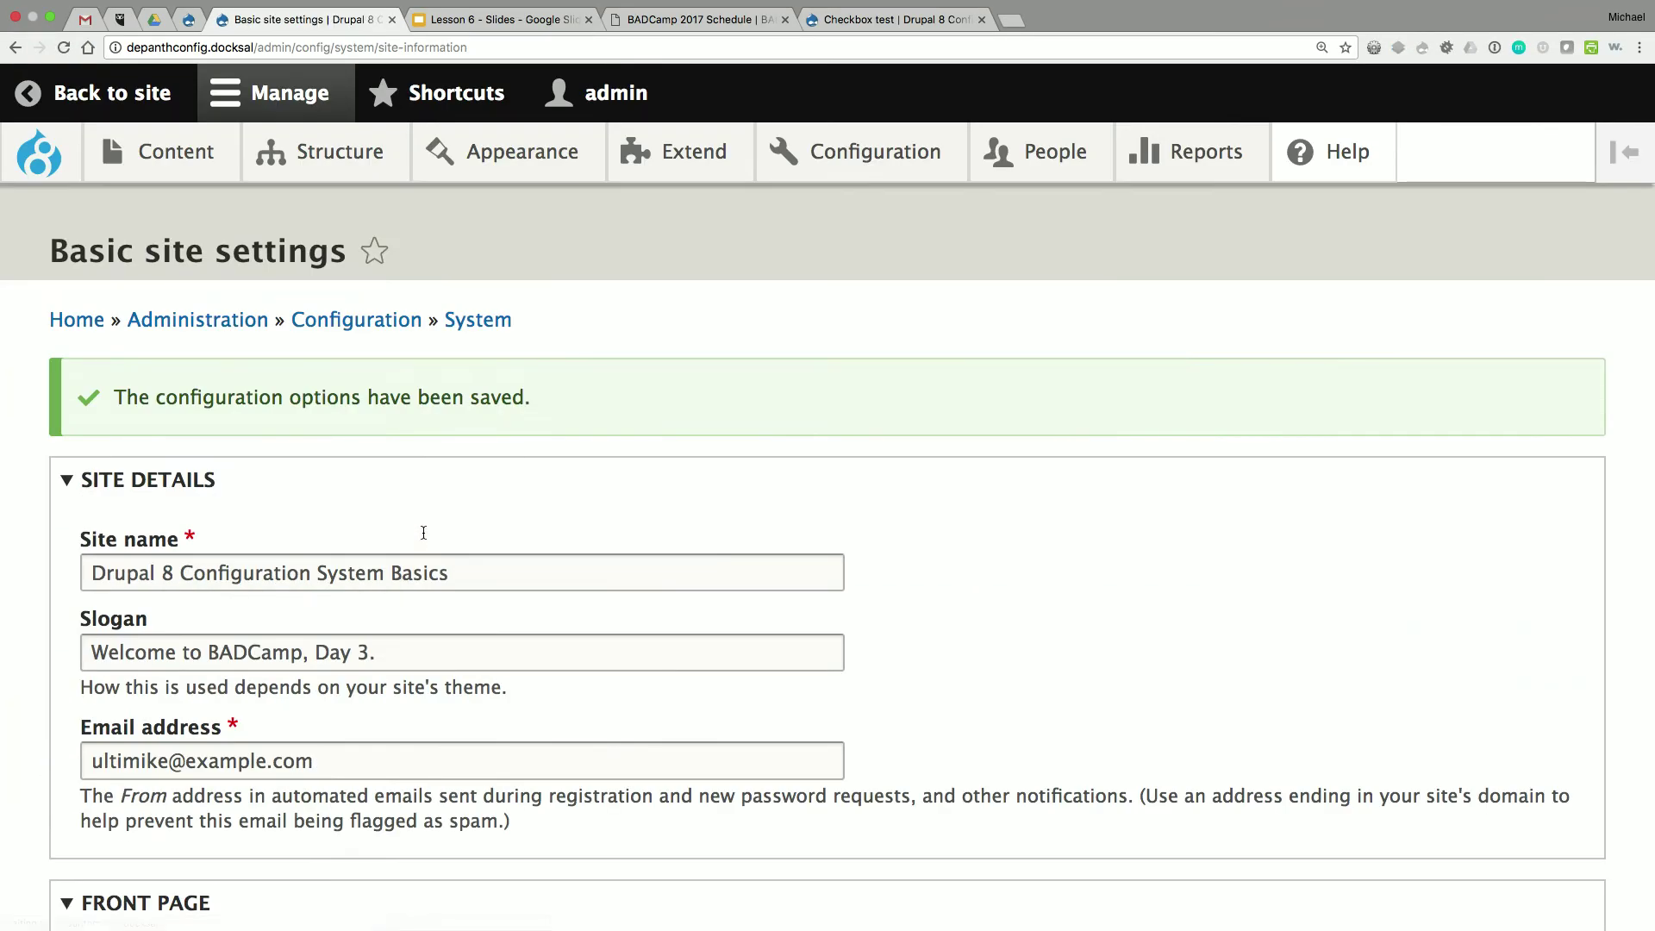
# - Return to the Configuration synchronization page and review the changed items it lists
pyautogui.moveTo(832, 177)
pyautogui.moveTo(859, 444)
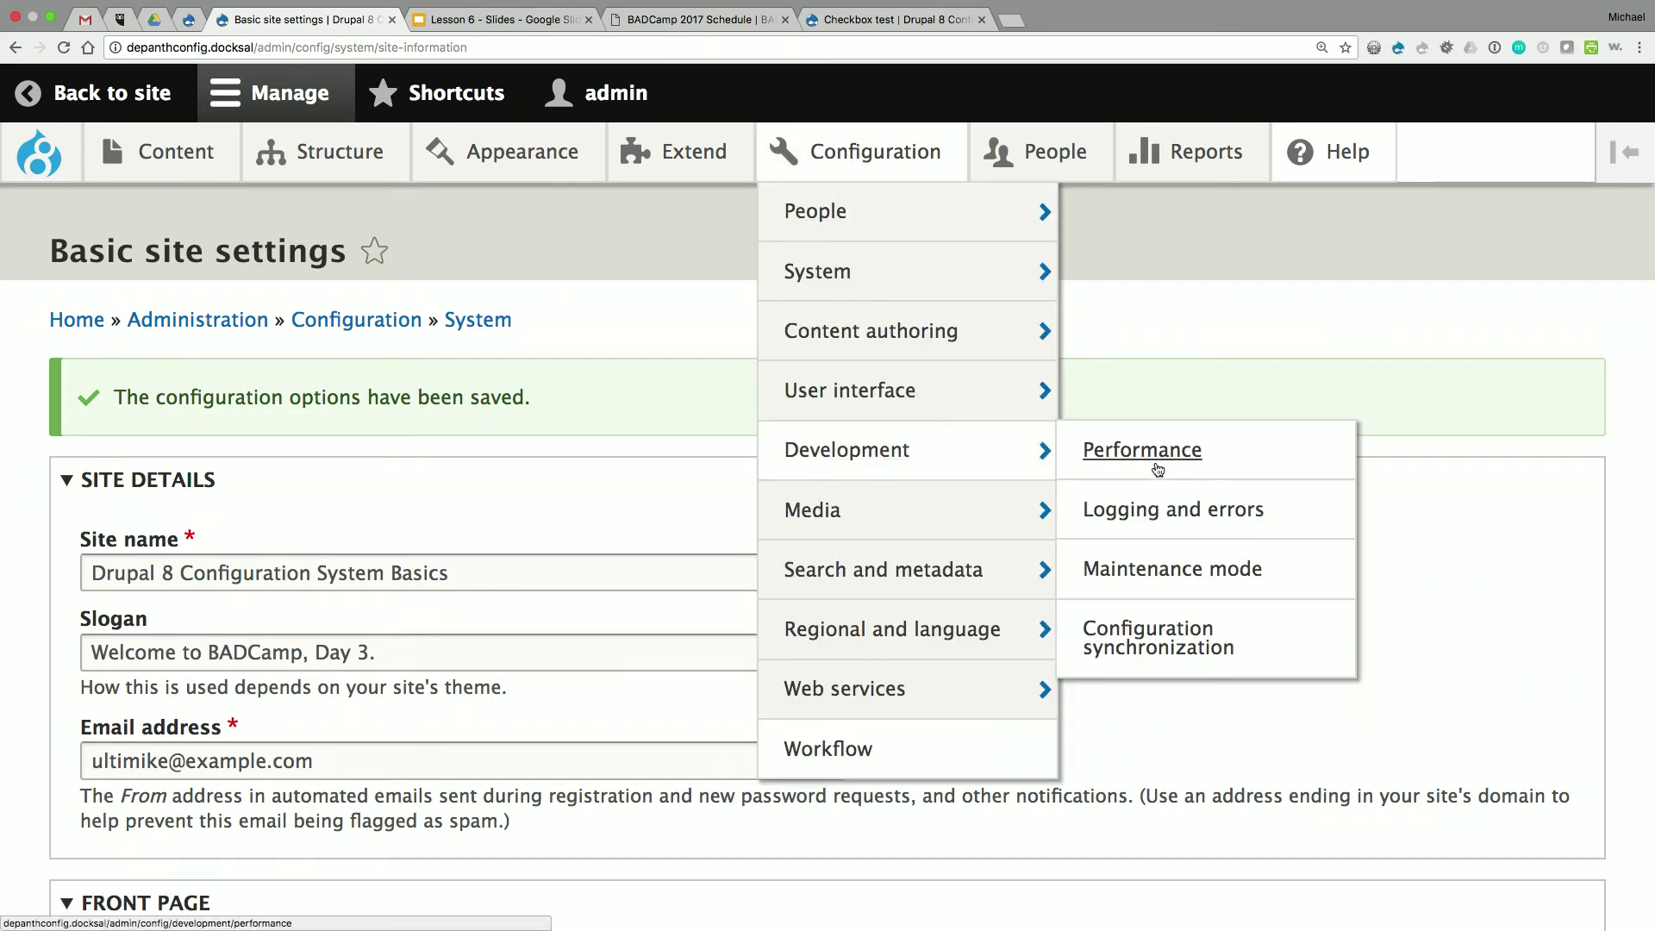
pyautogui.click(1150, 638)
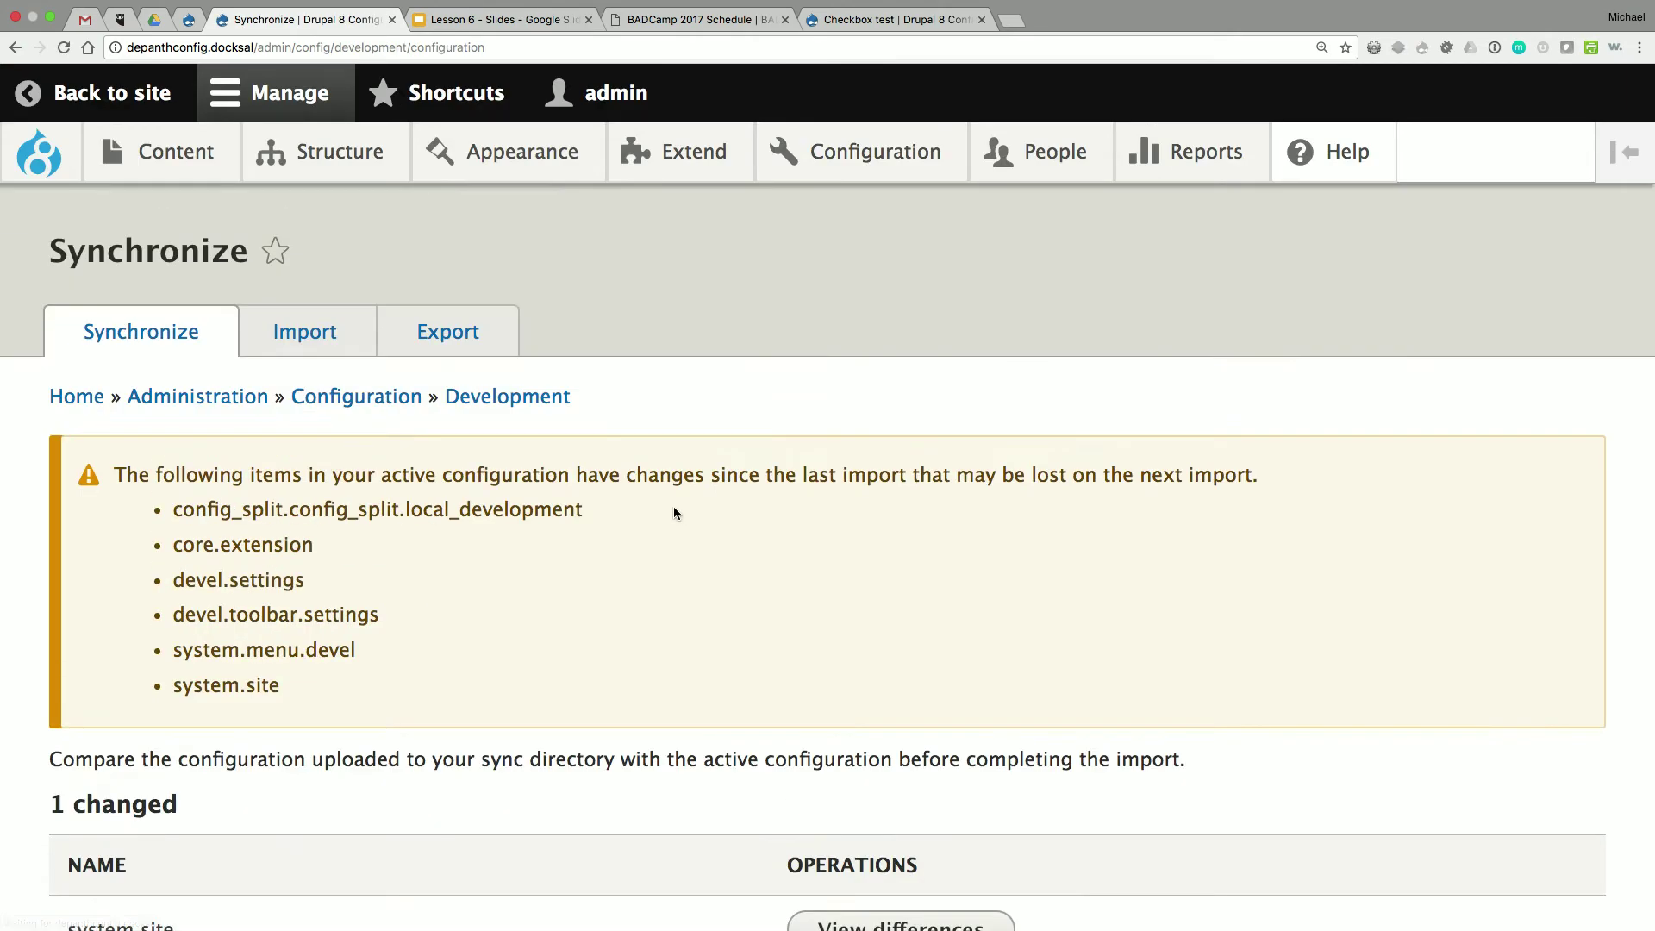
pyautogui.scroll(-1, 674, 513)
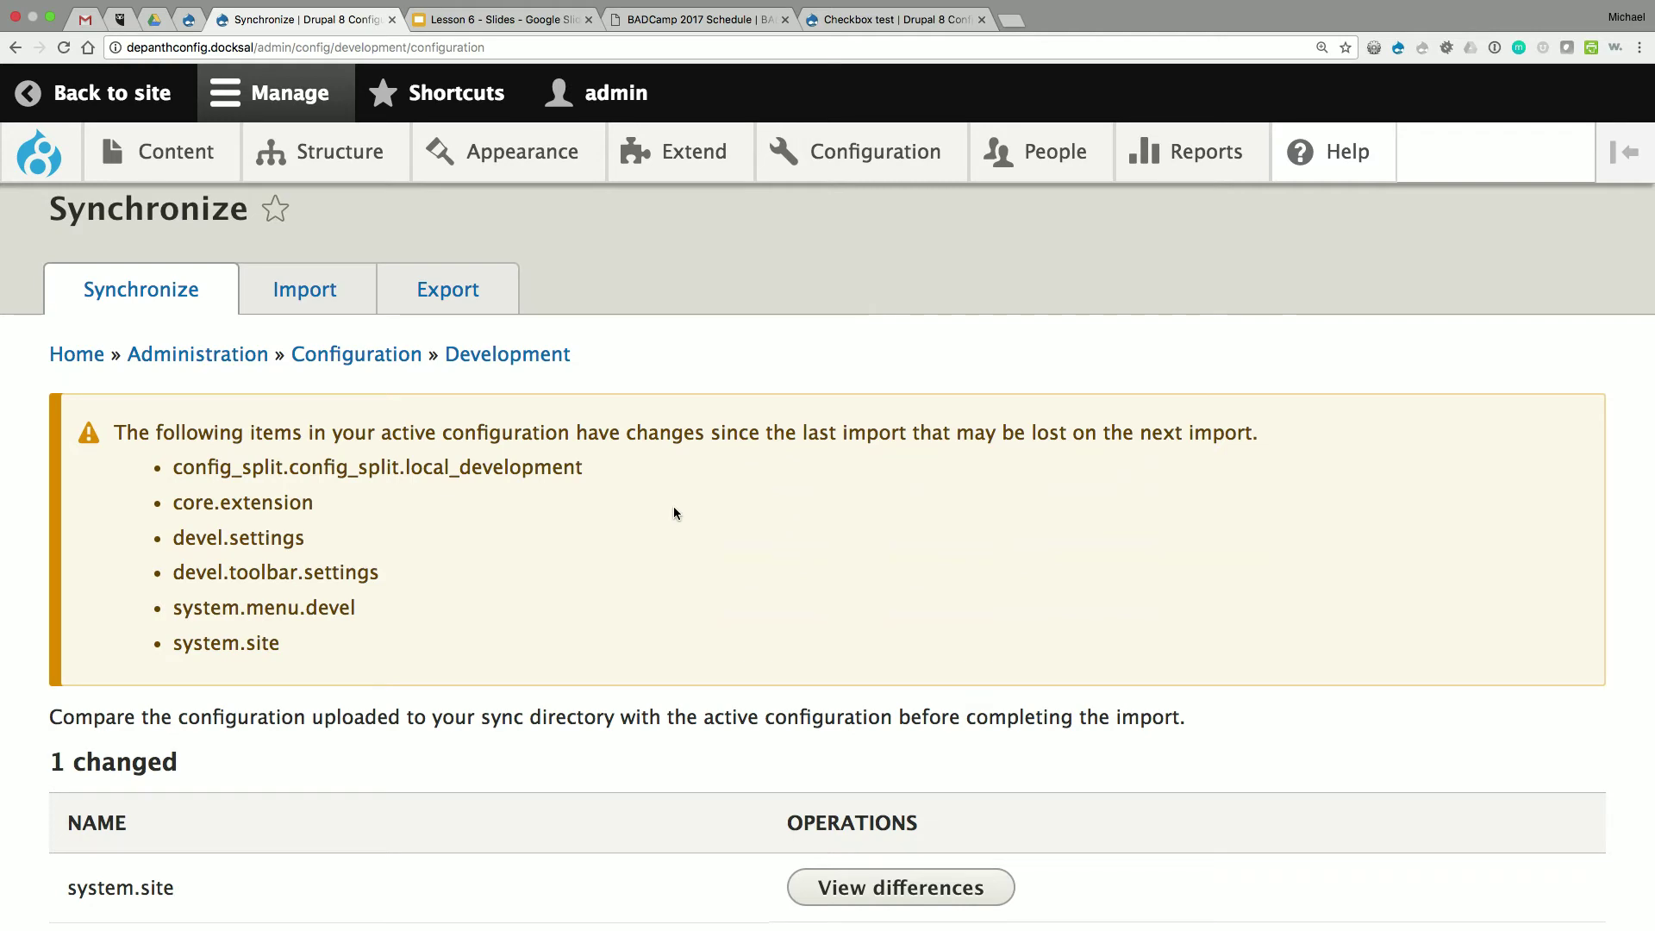
pyautogui.scroll(-3, 673, 507)
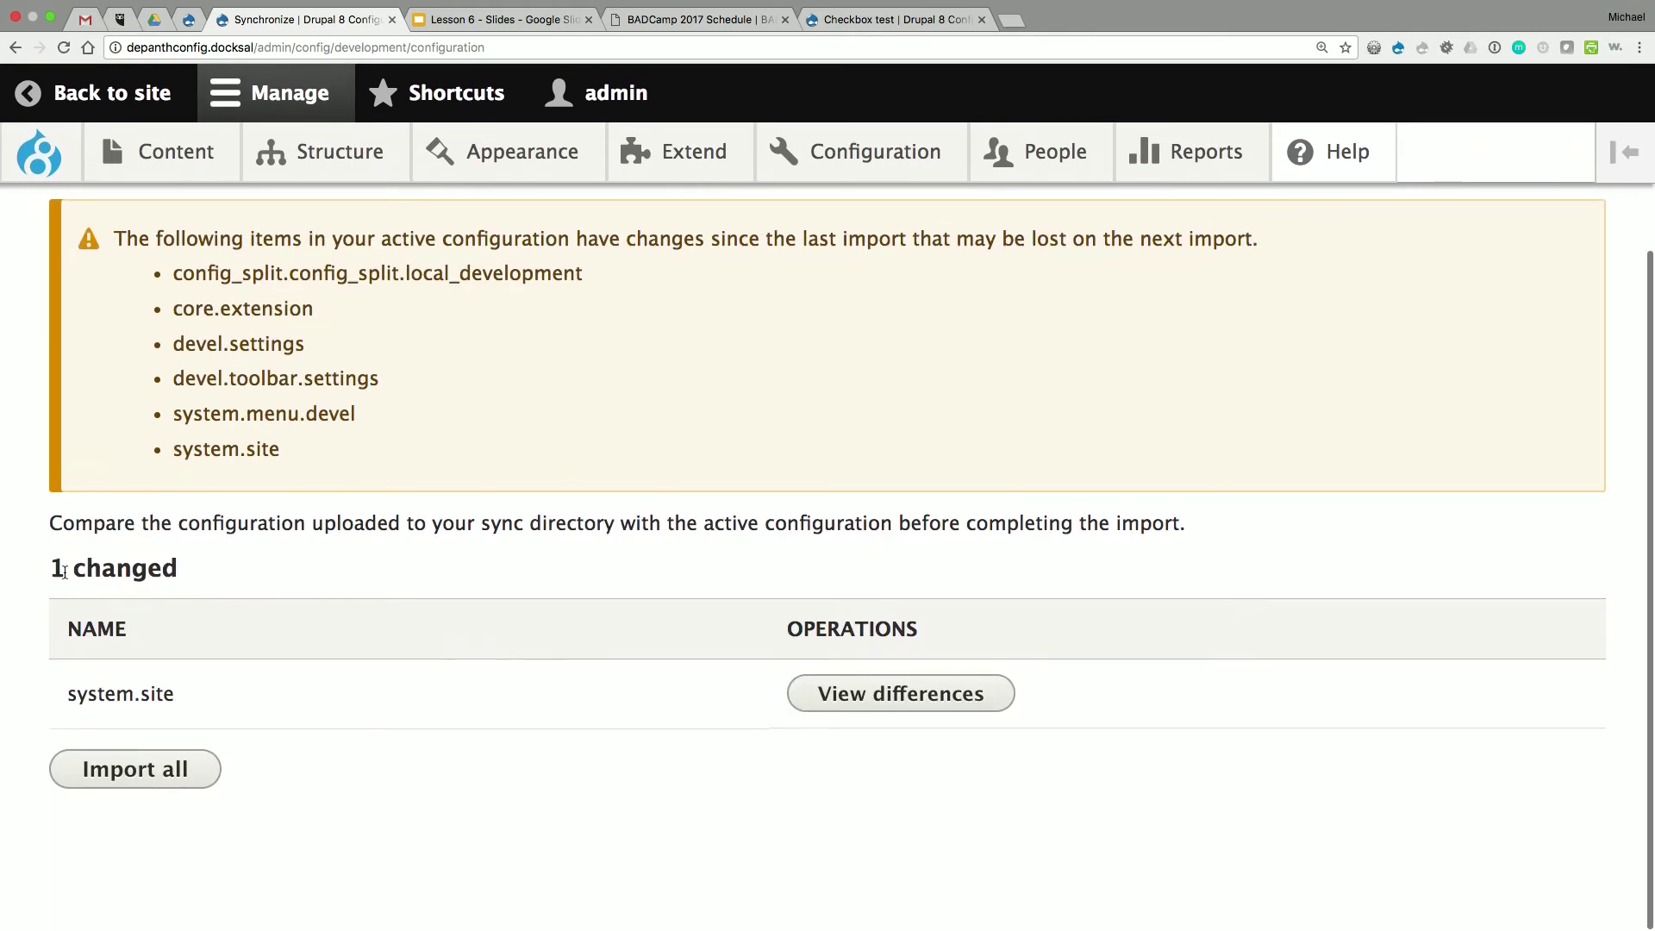
# - Examine the changed-items list and view the differences between the active and staged system.site configuration
pyautogui.doubleClick(99, 569)
pyautogui.moveTo(241, 602); pyautogui.dragTo(285, 703)
pyautogui.click(284, 704)
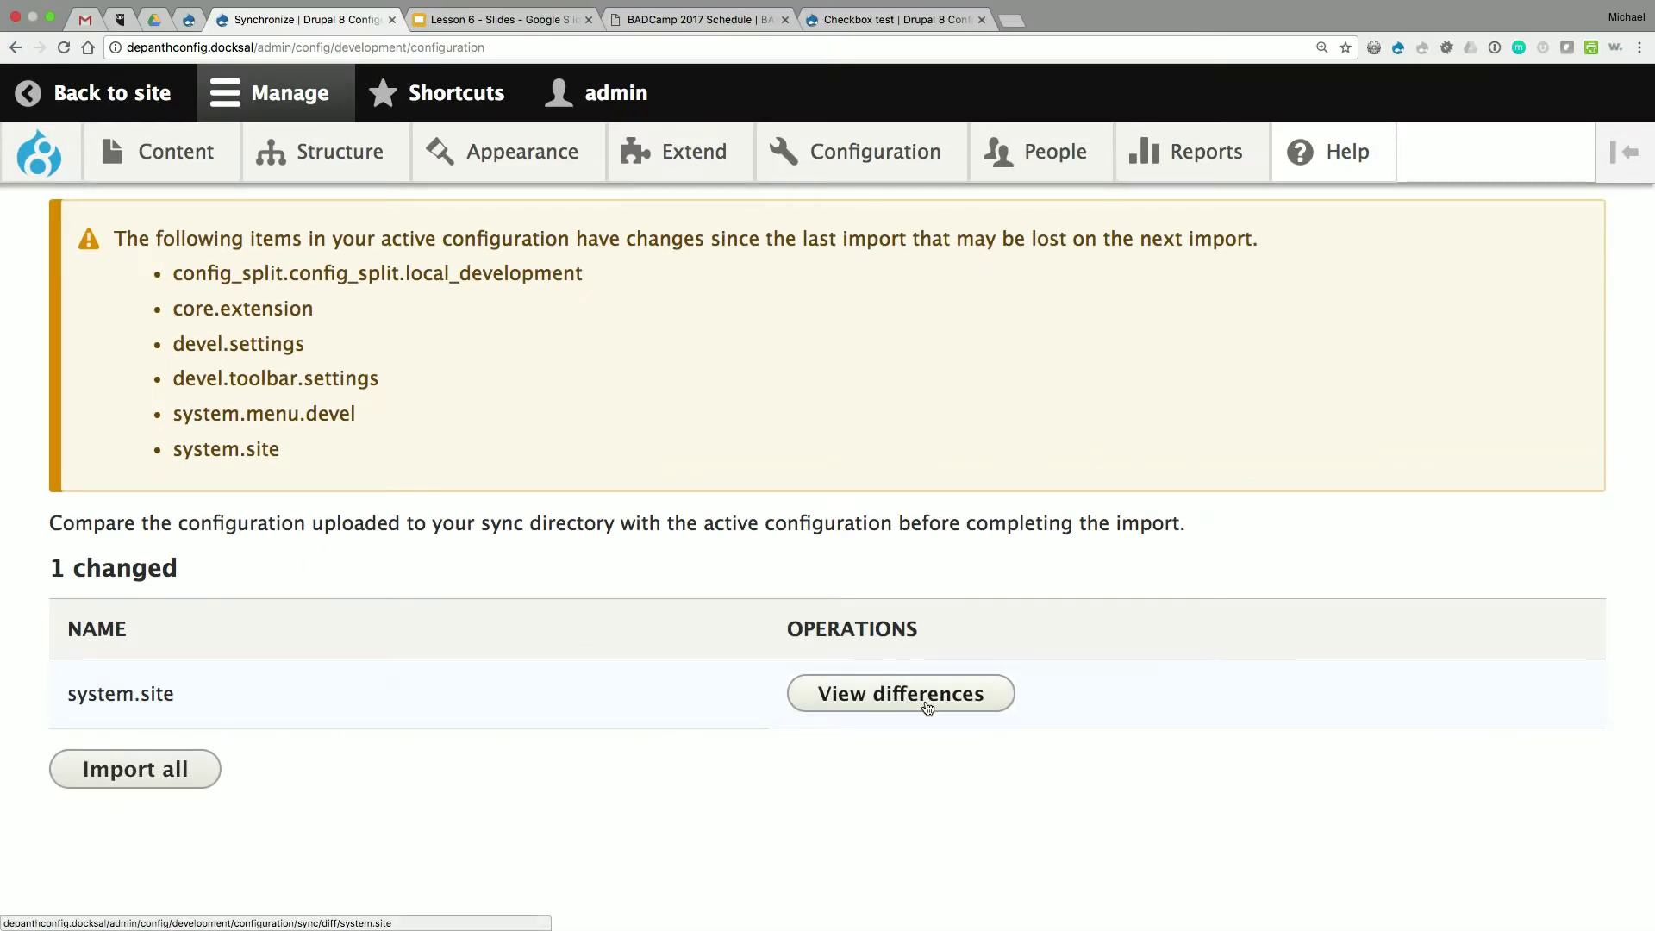
pyautogui.click(923, 696)
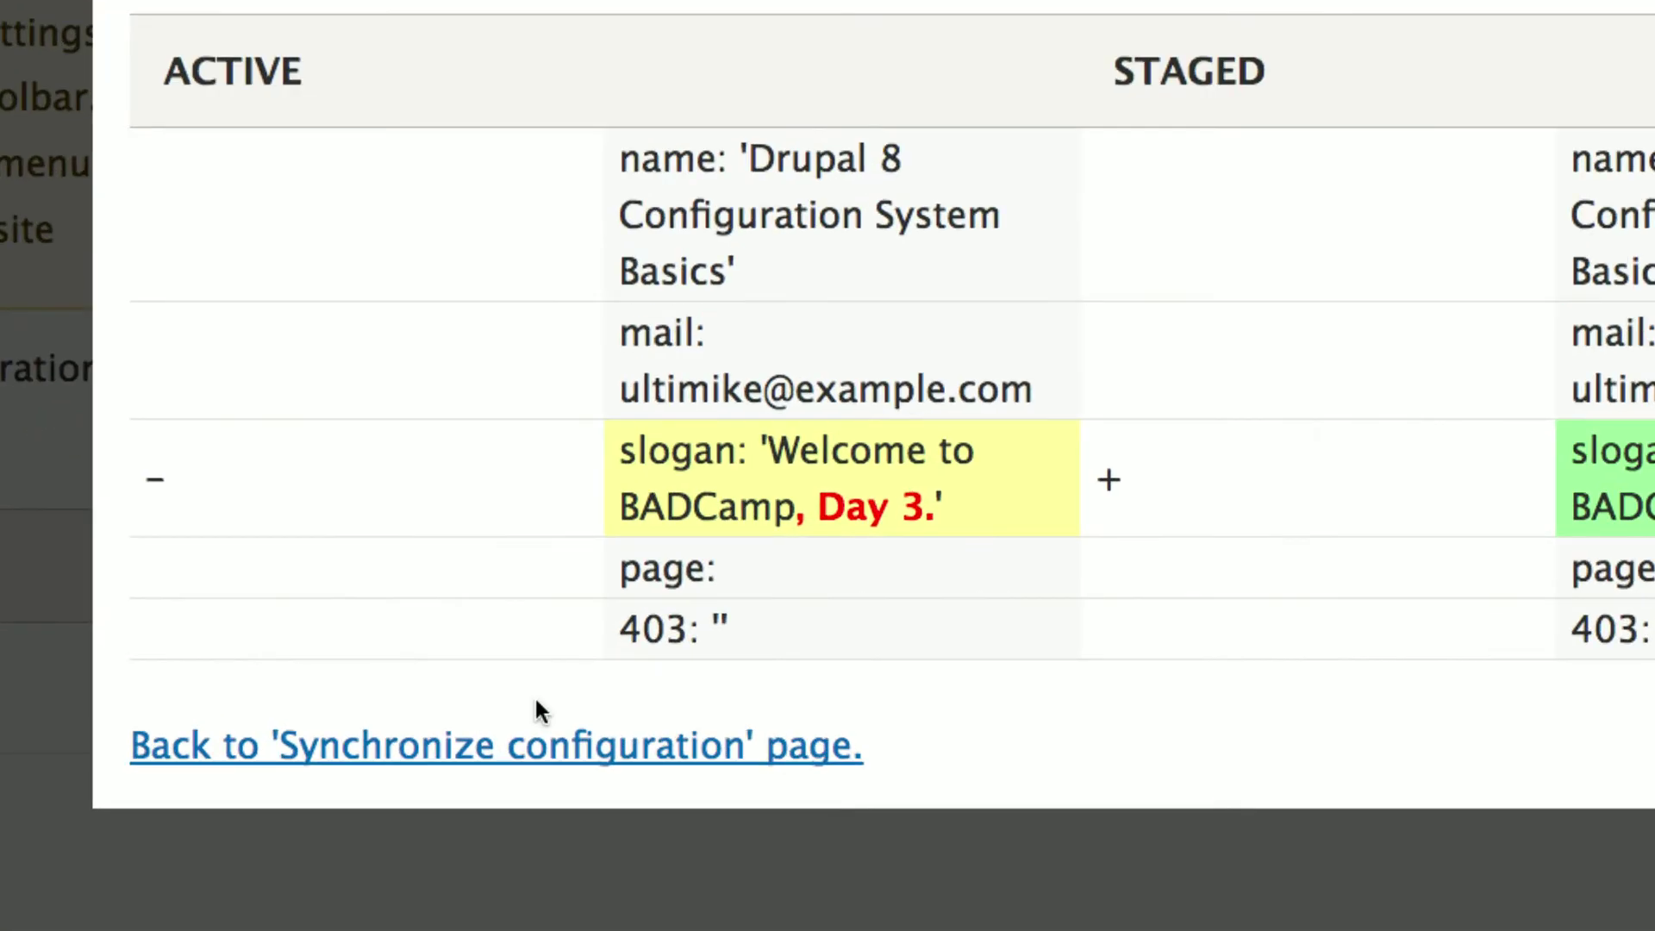
# - Close the system.site comparison and import all staged configuration into the active site
pyautogui.moveTo(167, 69); pyautogui.dragTo(323, 75)
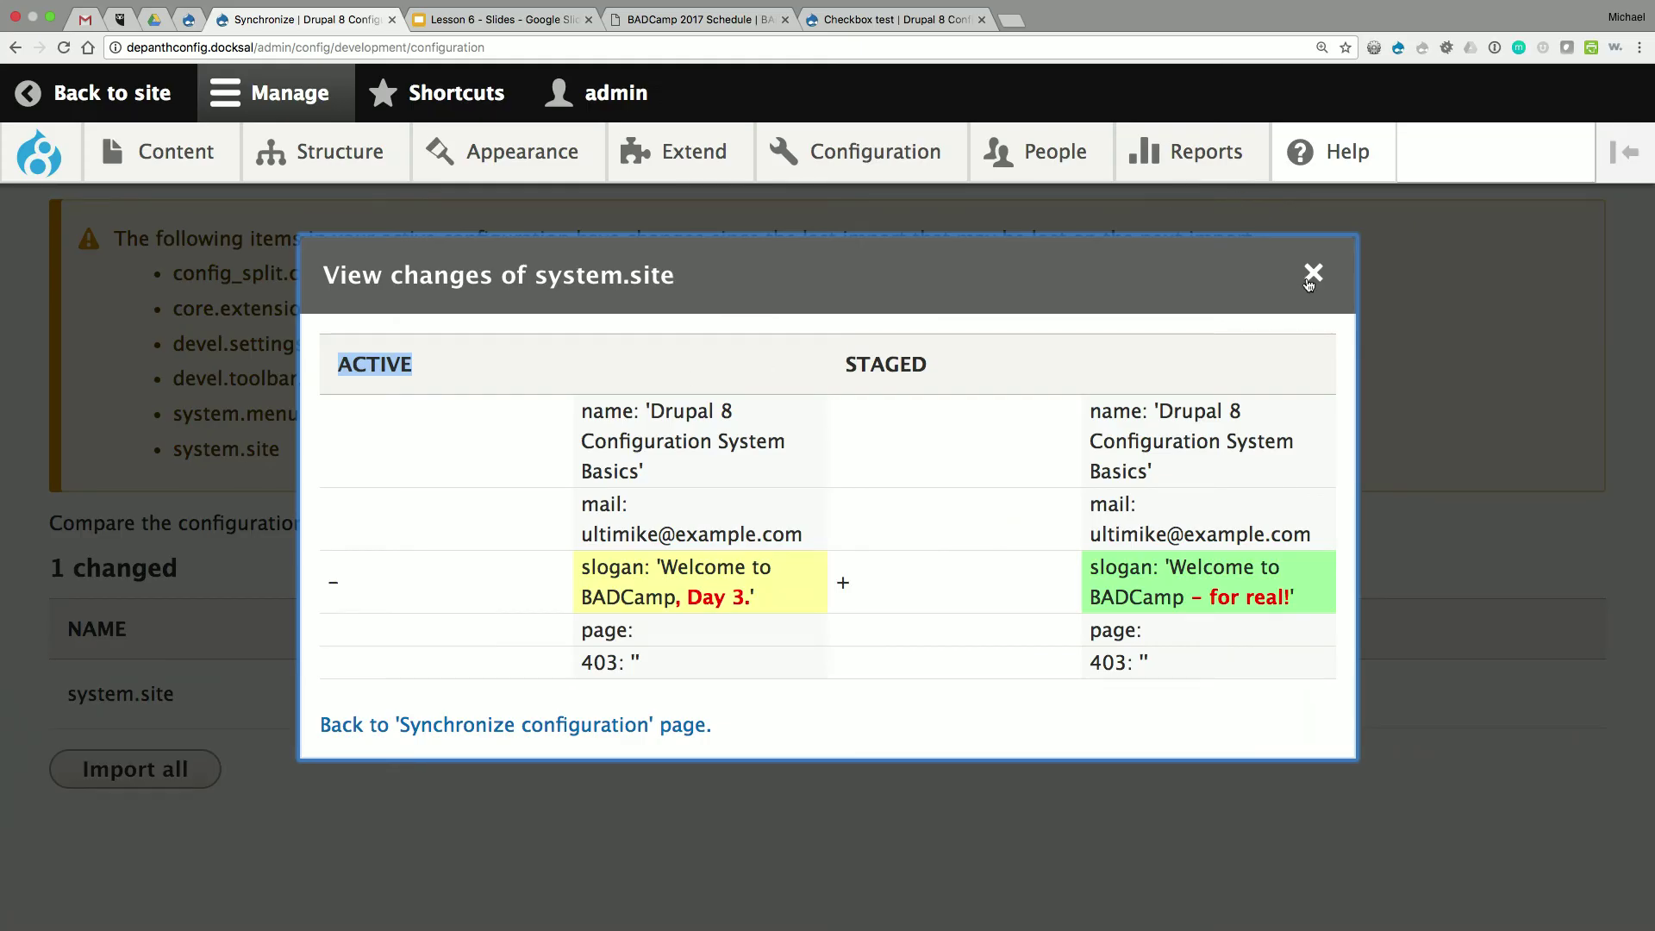
pyautogui.click(1310, 276)
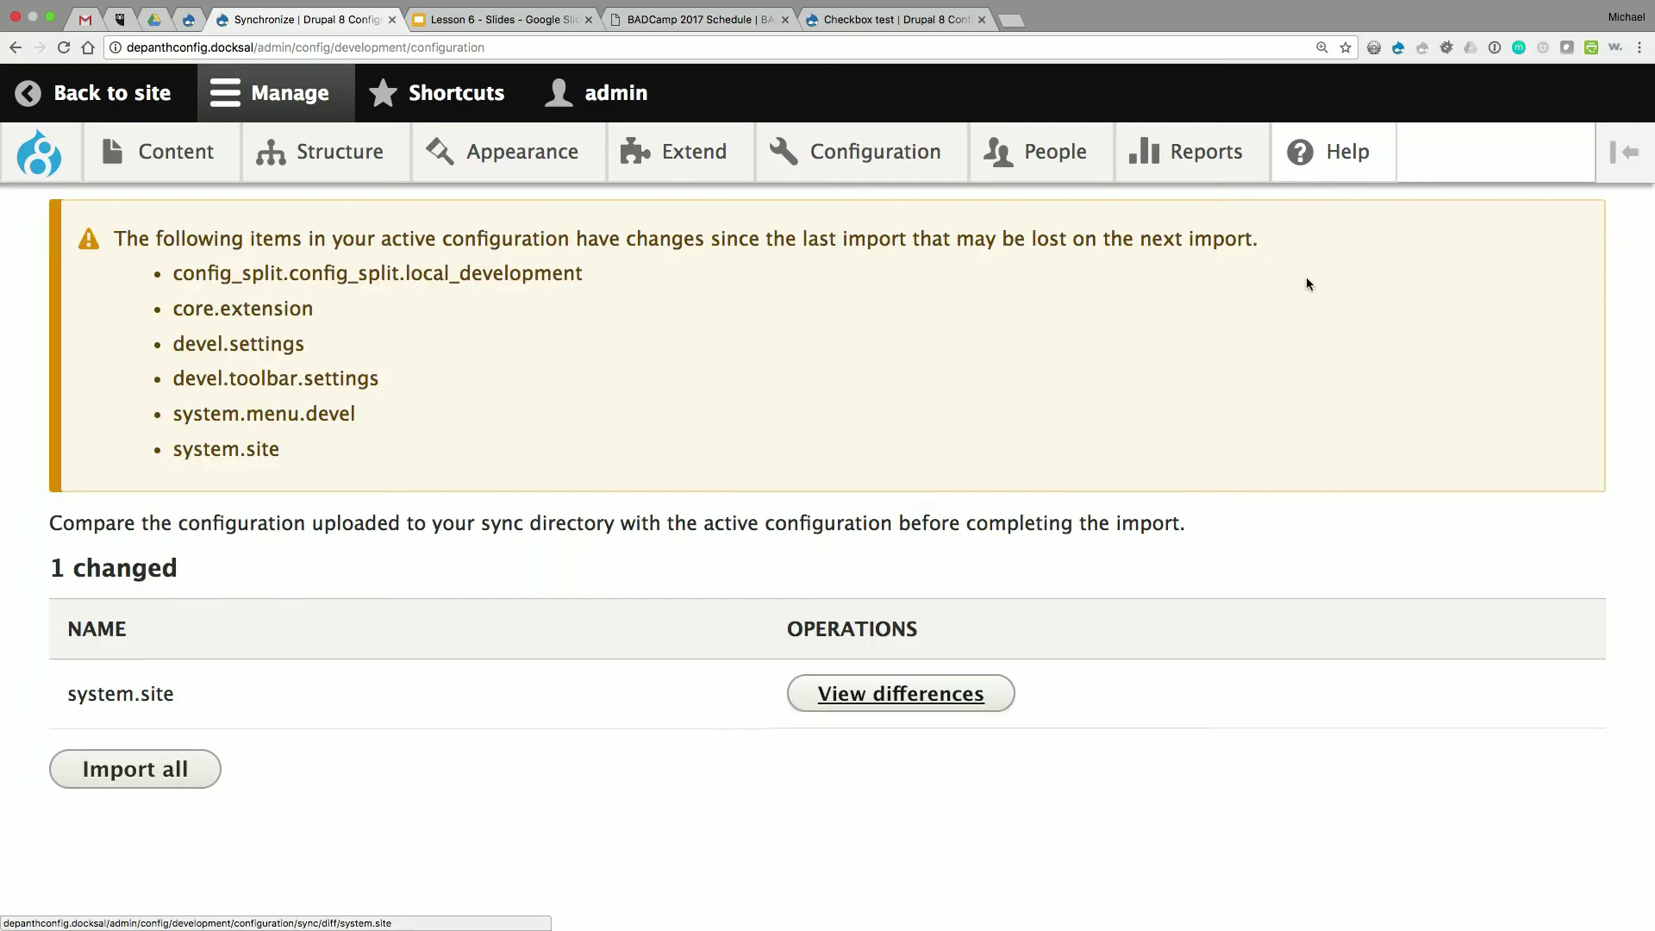
pyautogui.click(137, 769)
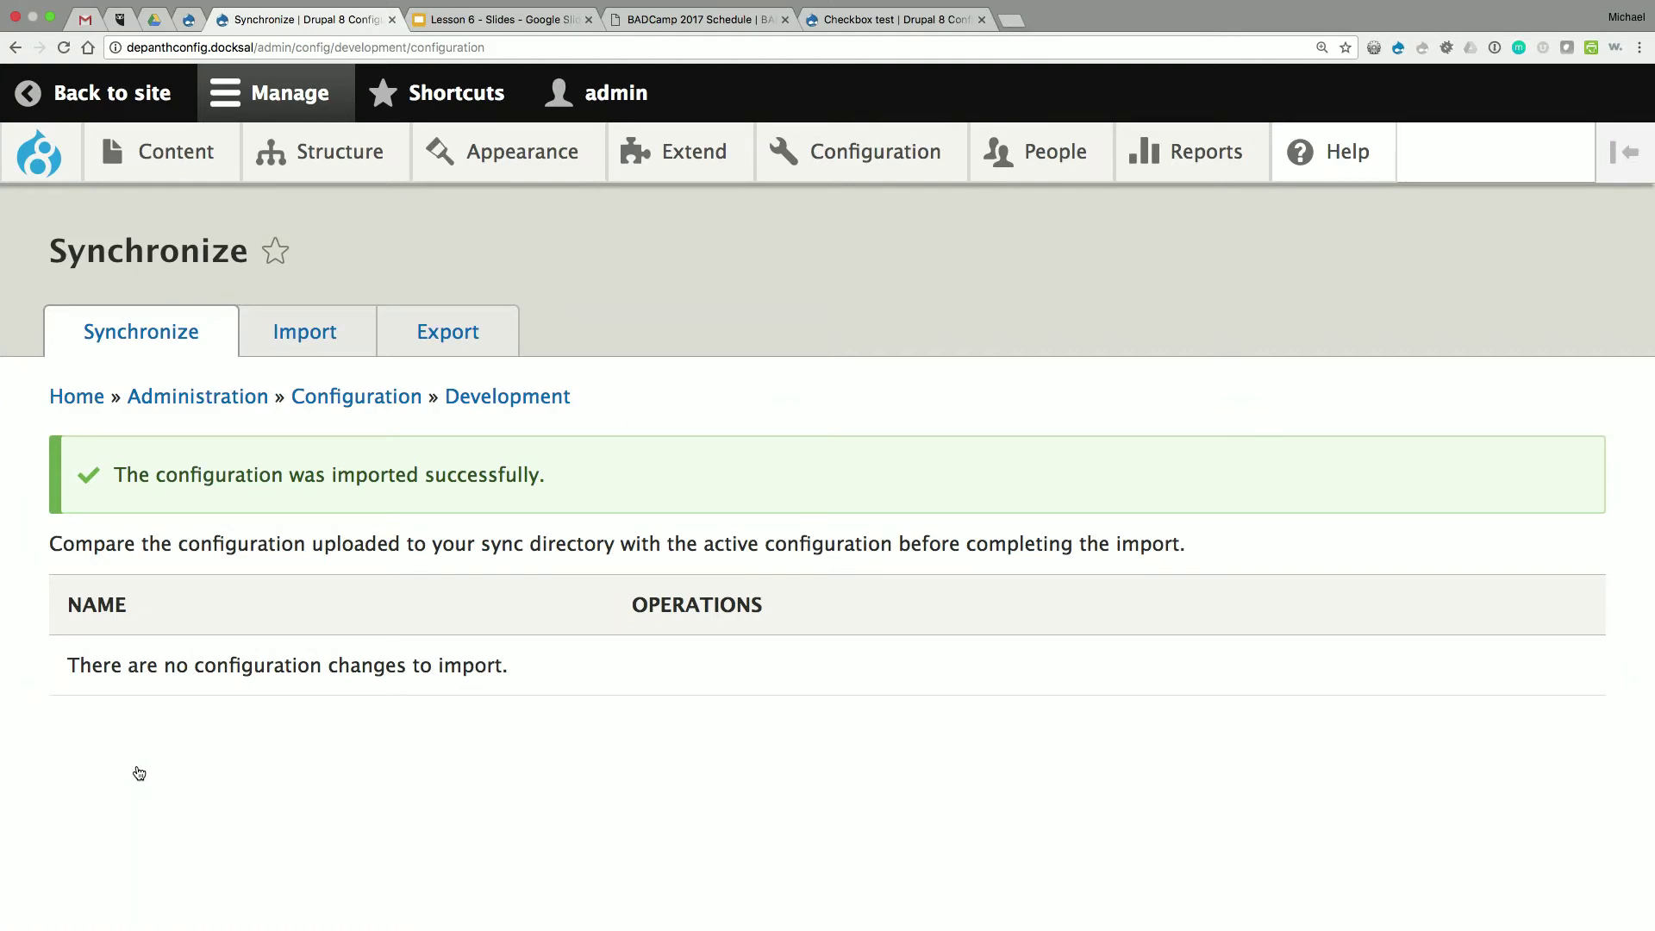
# - In the Basic site settings, change the slogan to "Welcome to BADCamp - Day 3, Again!" and save the configuration
pyautogui.moveTo(842, 171)
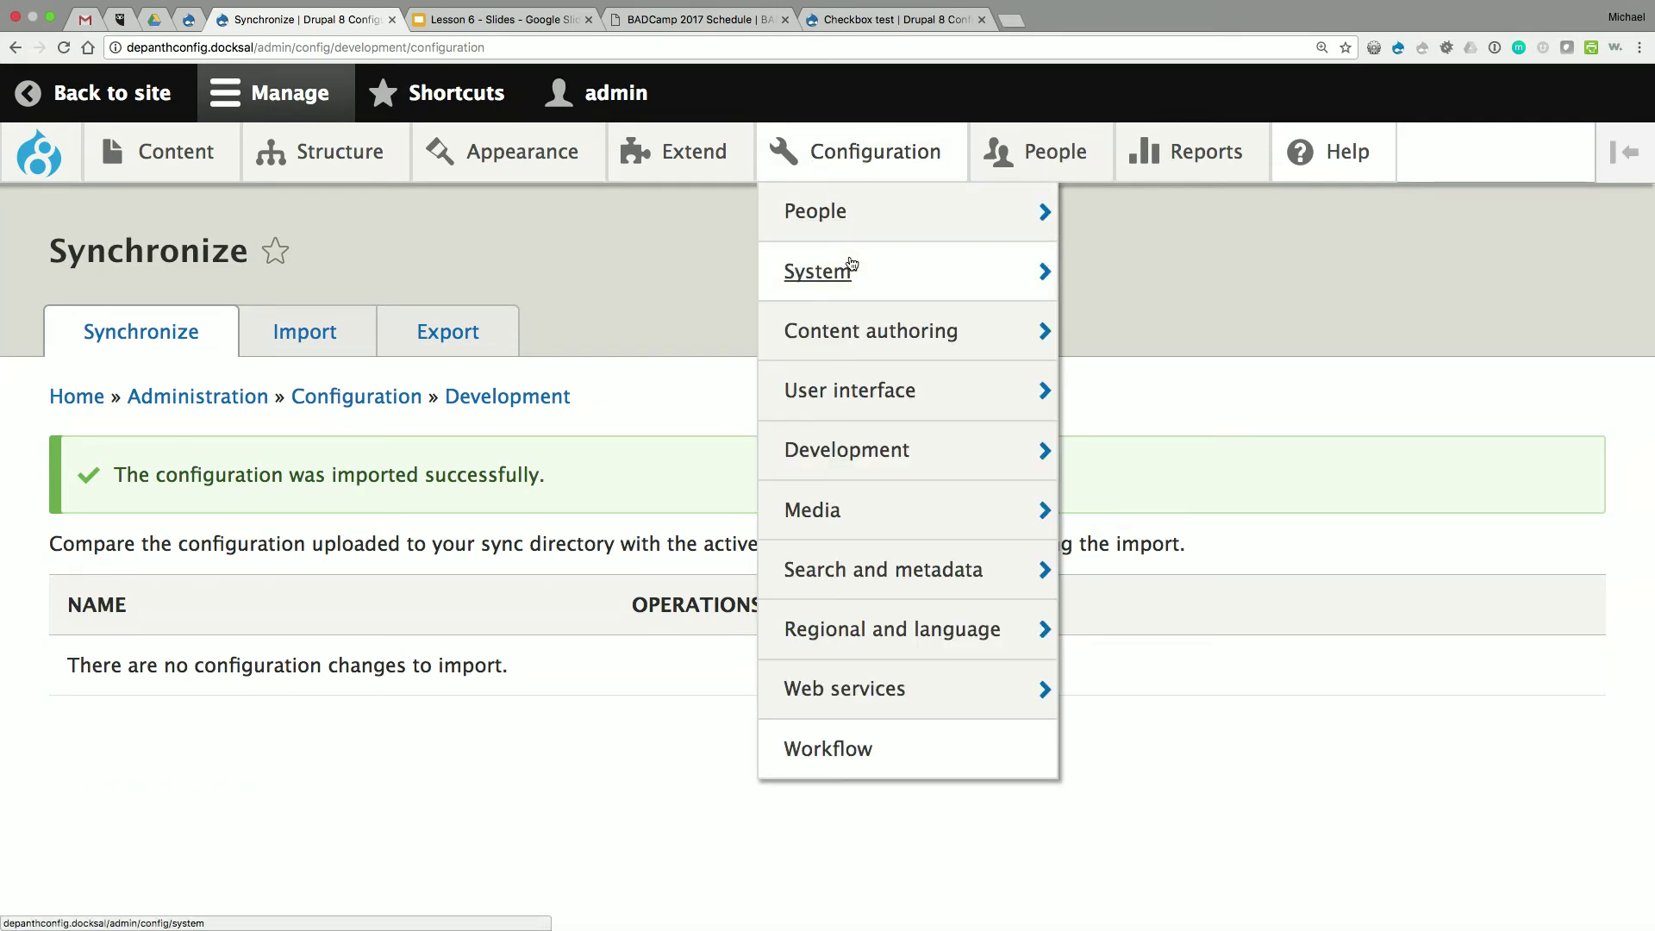
pyautogui.moveTo(853, 269)
pyautogui.click(1138, 274)
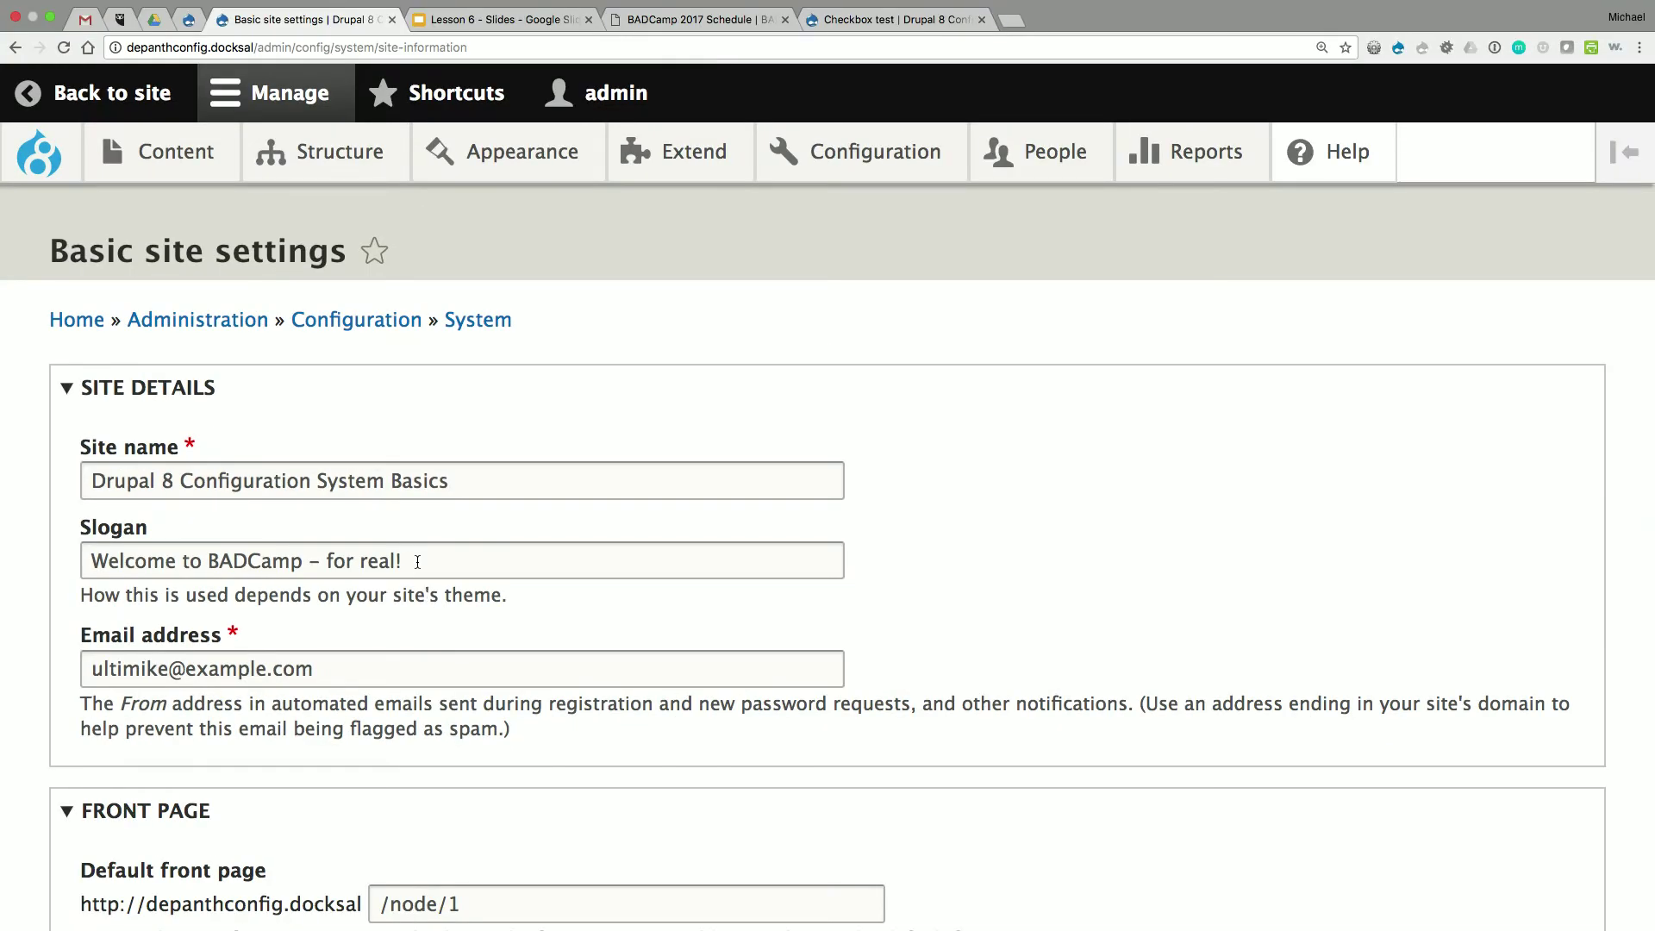
pyautogui.moveTo(417, 562); pyautogui.dragTo(327, 562)
pyautogui.write('Day 3, Again!')
pyautogui.scroll(-7, 446, 589)
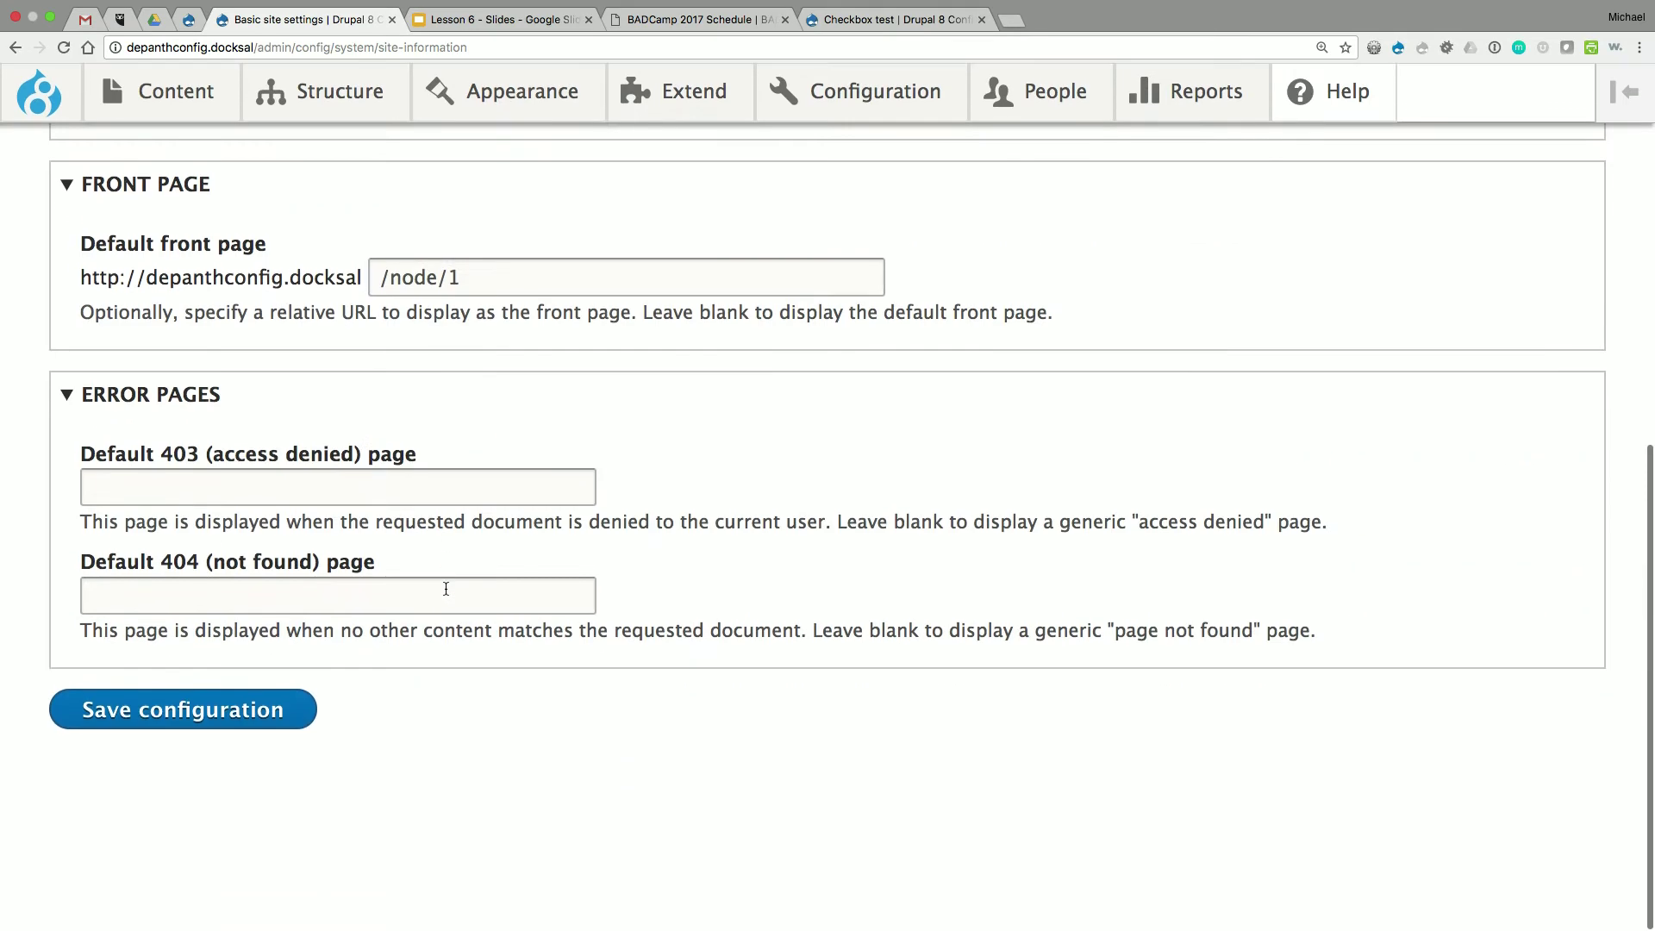
pyautogui.click(225, 767)
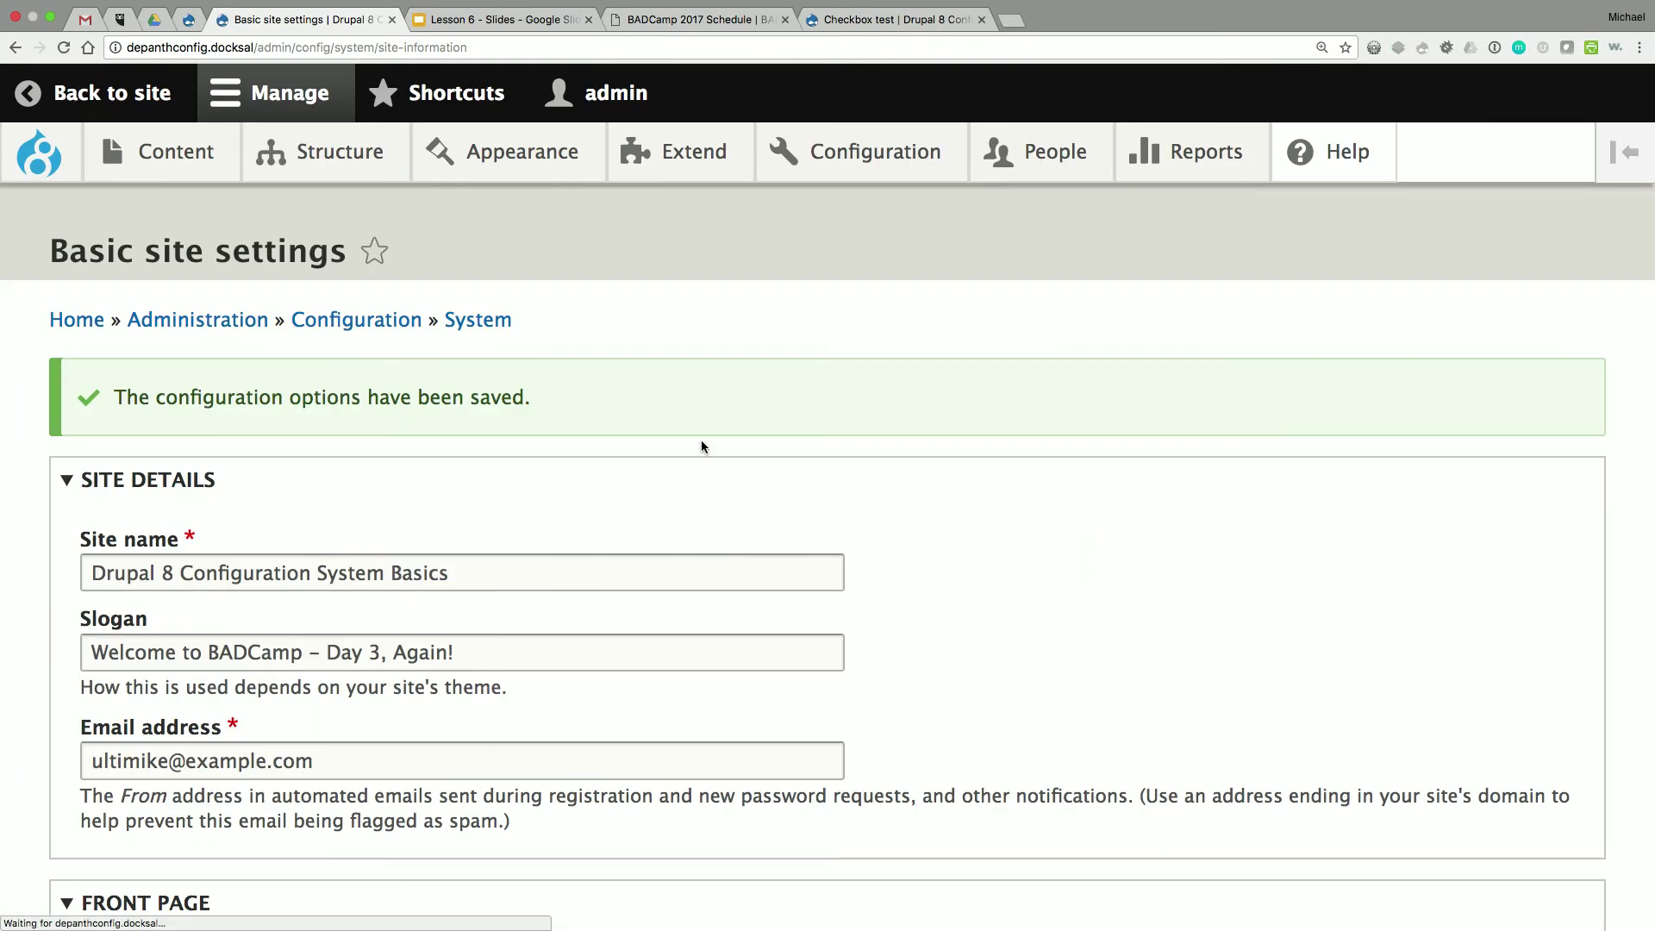
# - Return to the Configuration synchronization page and compare the active and staged versions of system.site
pyautogui.moveTo(865, 155)
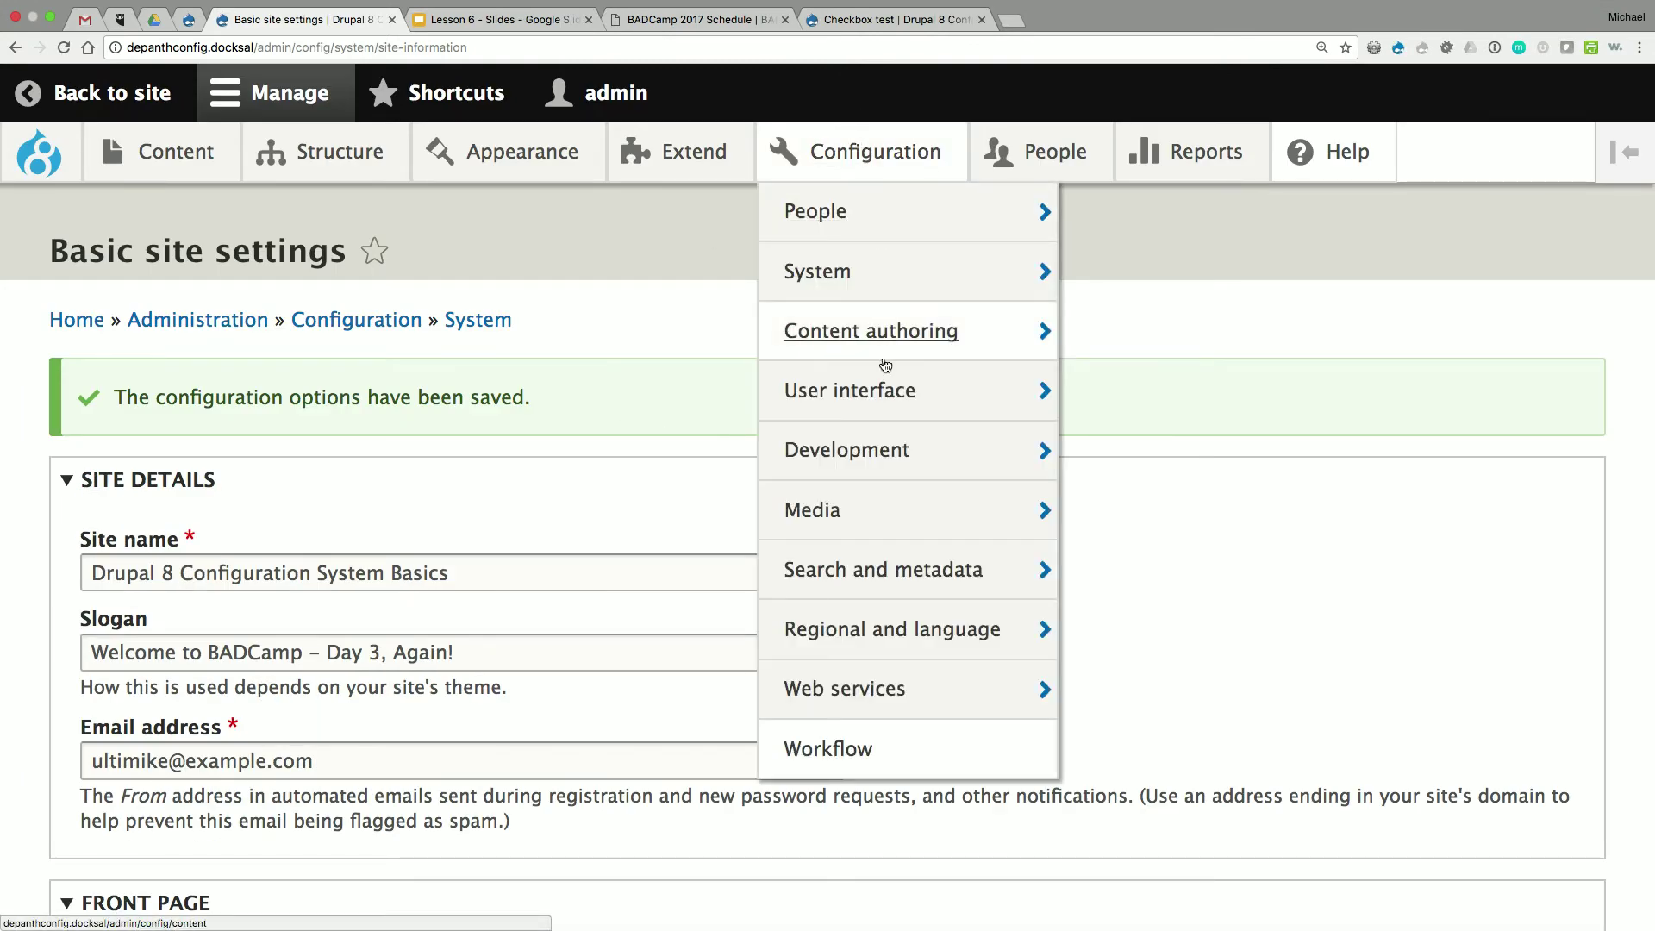
pyautogui.moveTo(887, 450)
pyautogui.click(1142, 666)
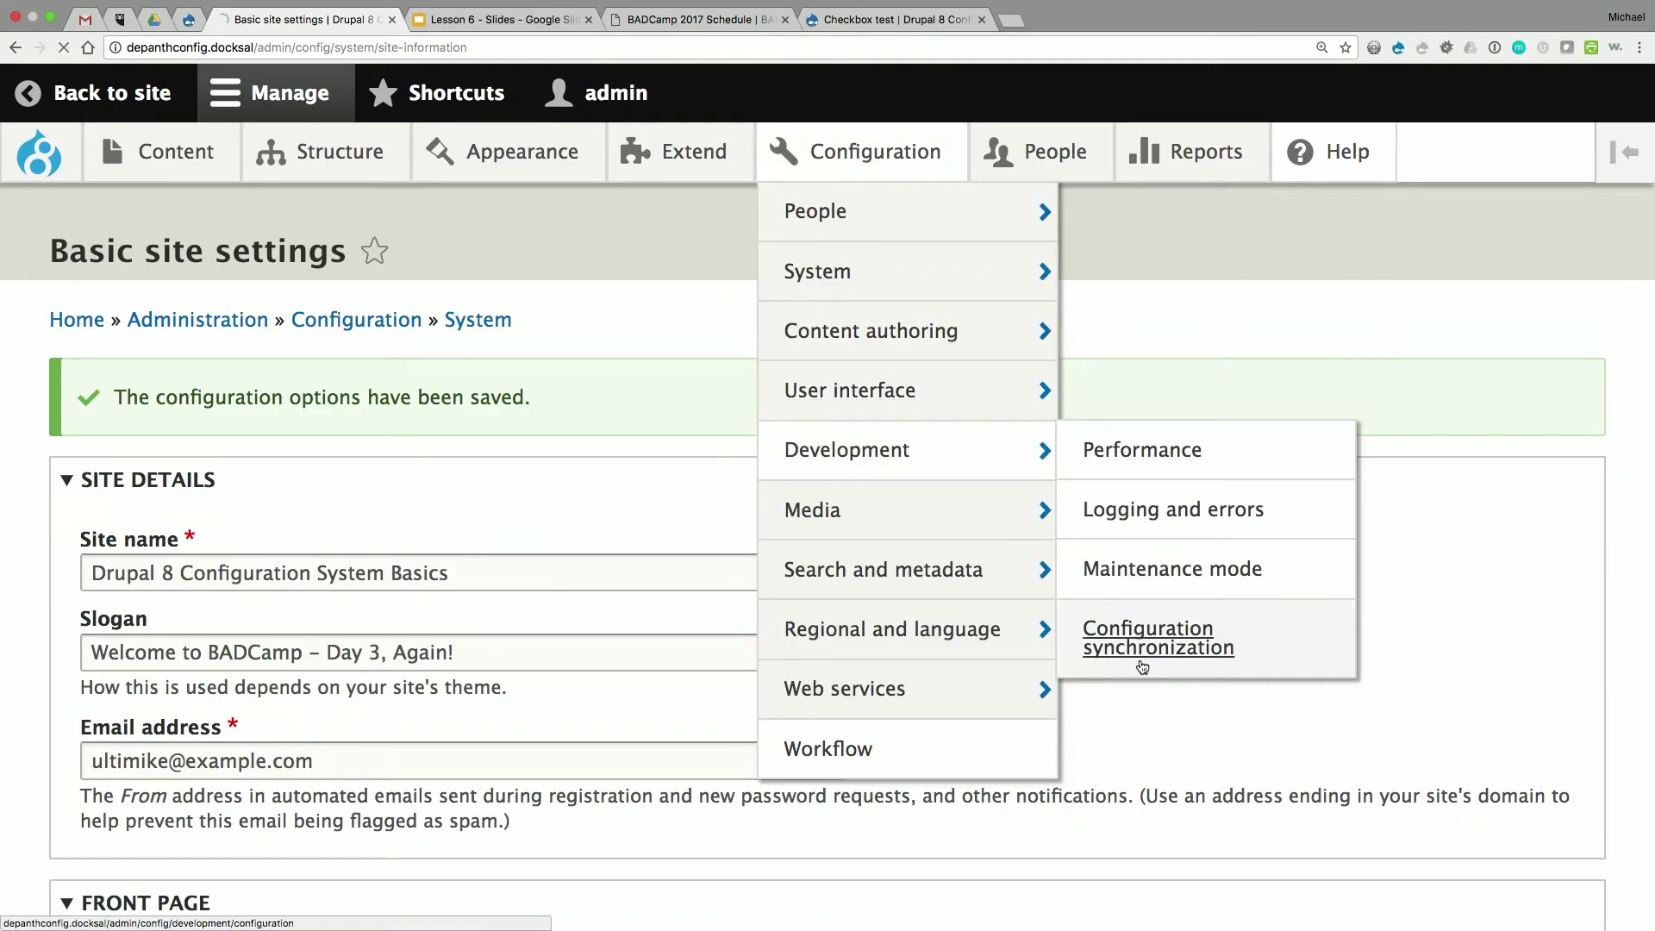
pyautogui.scroll(-1, 649, 411)
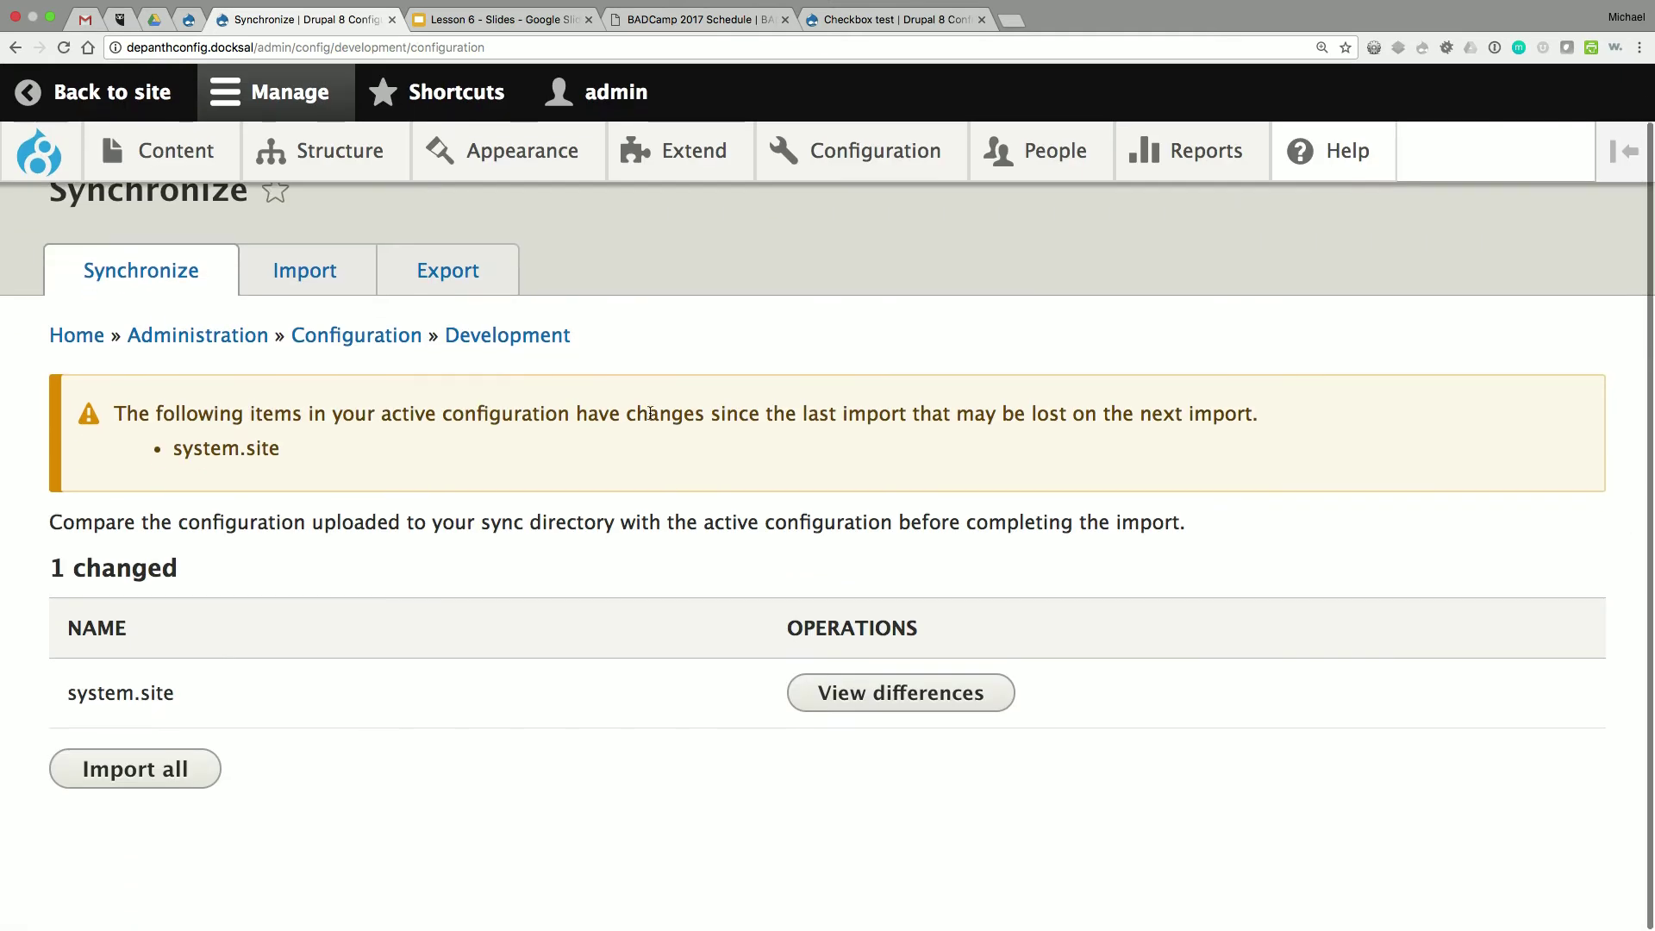
pyautogui.click(857, 705)
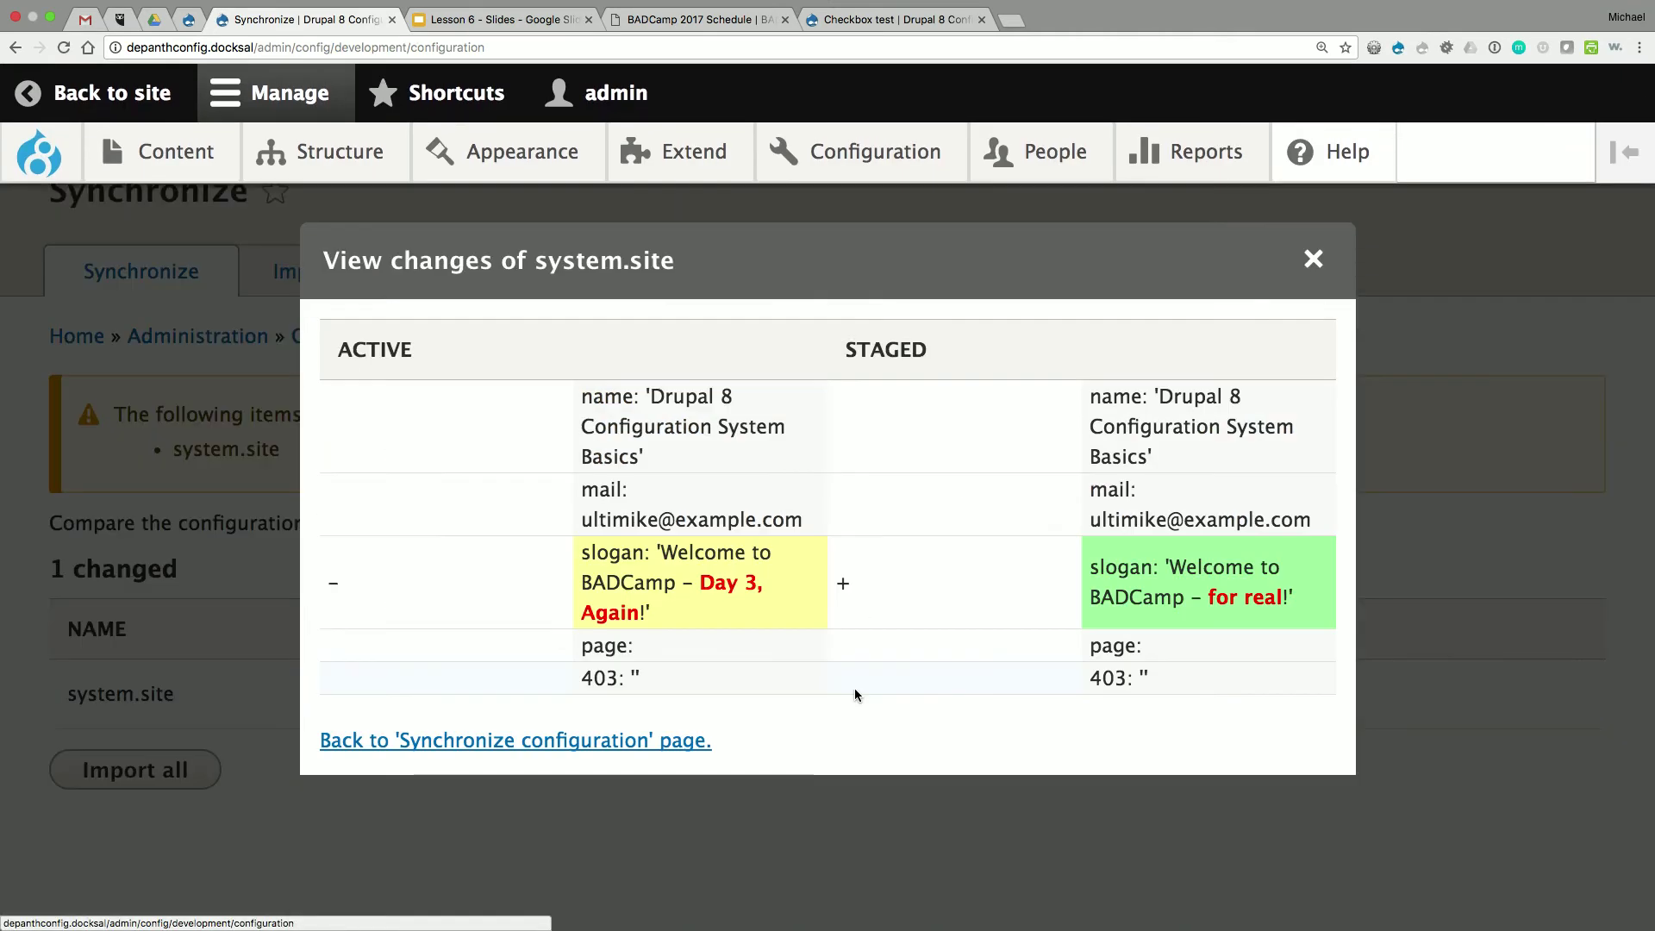
pyautogui.click(1312, 259)
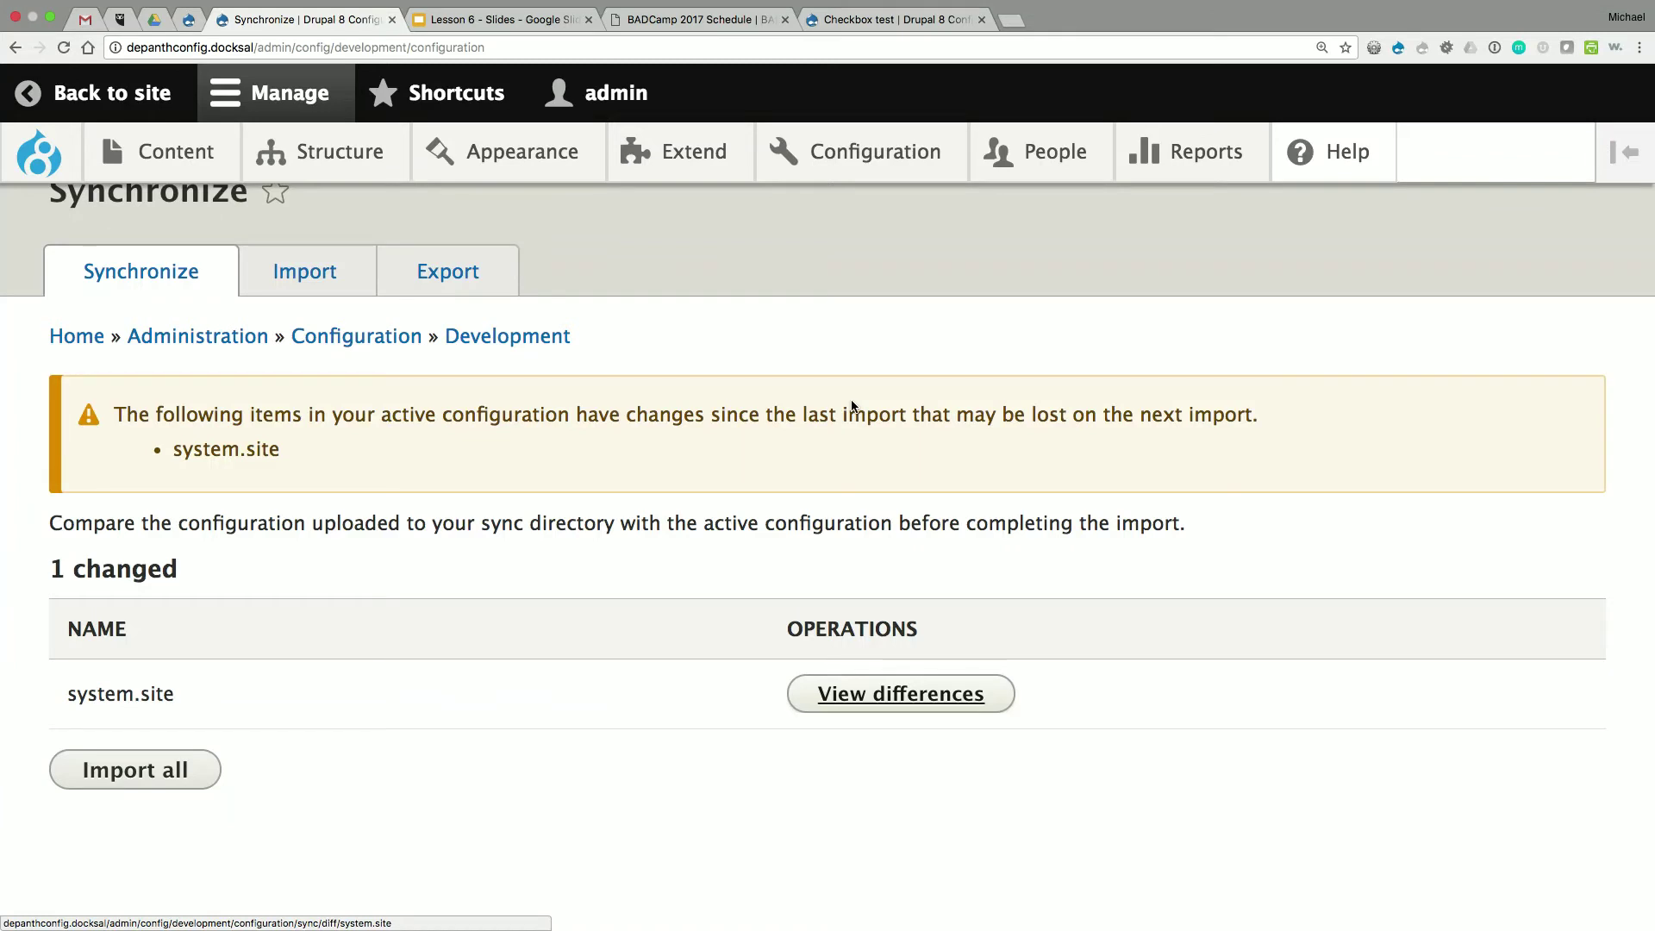
# - View the code and content flow diagram on slide 6 of the Lesson 6 slides, and return to the Synchronize page
pyautogui.click(504, 18)
pyautogui.click(62, 345)
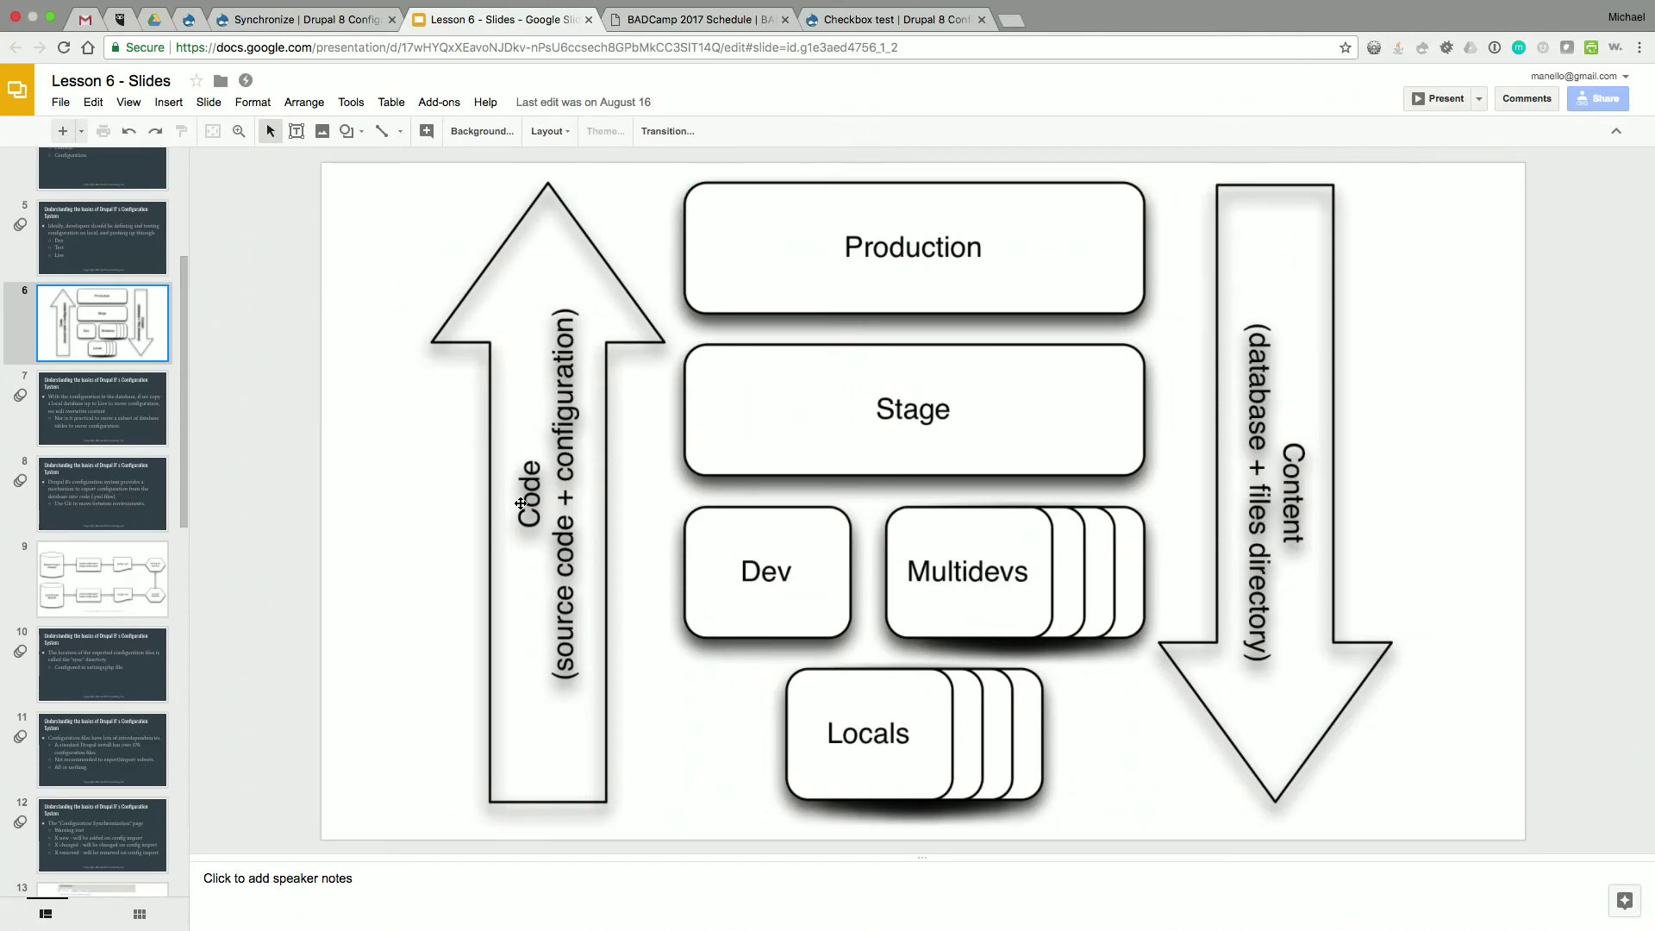
pyautogui.hotkey('ctrl', 'Right')
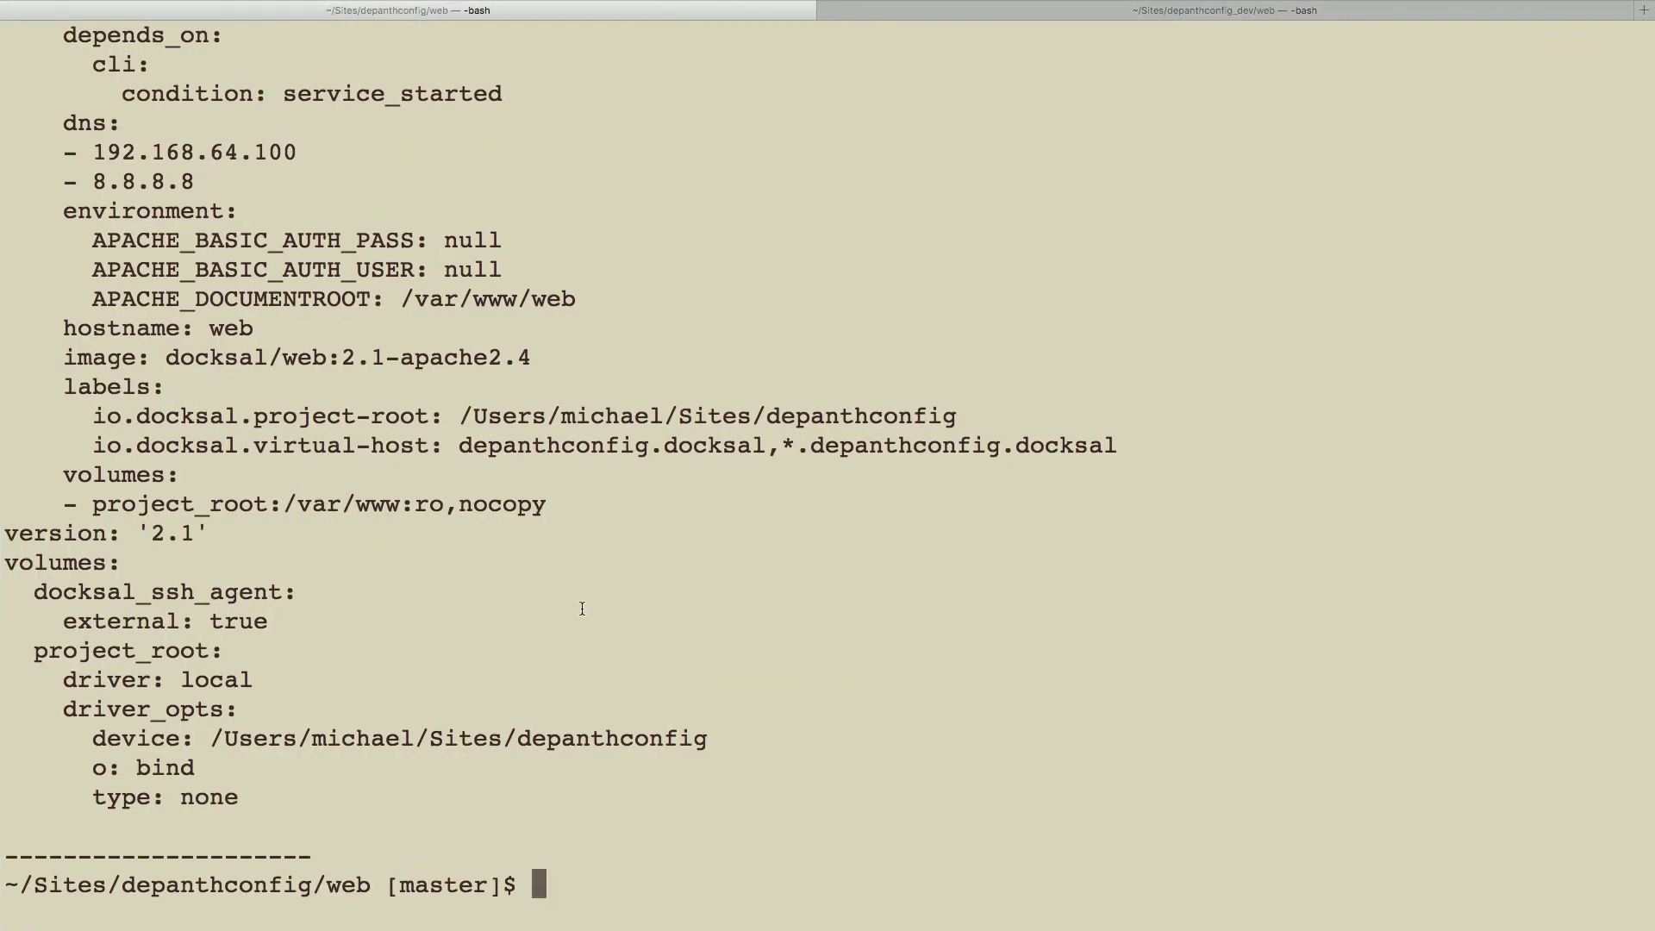
pyautogui.hotkey('ctrl', 'Left')
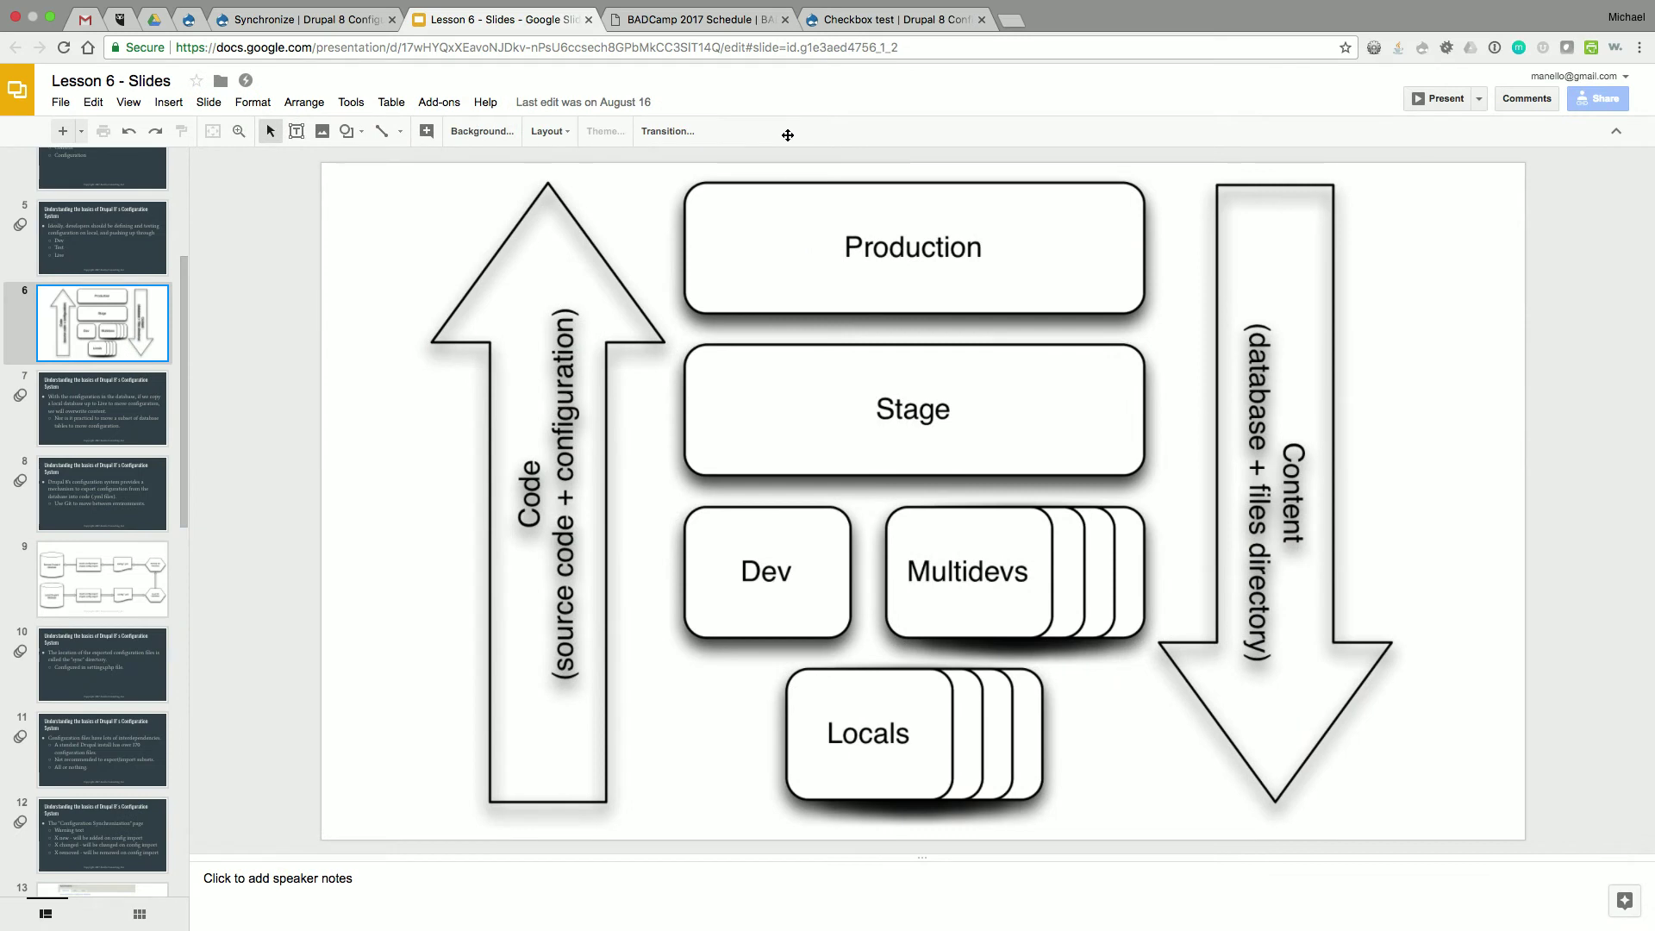
pyautogui.click(307, 24)
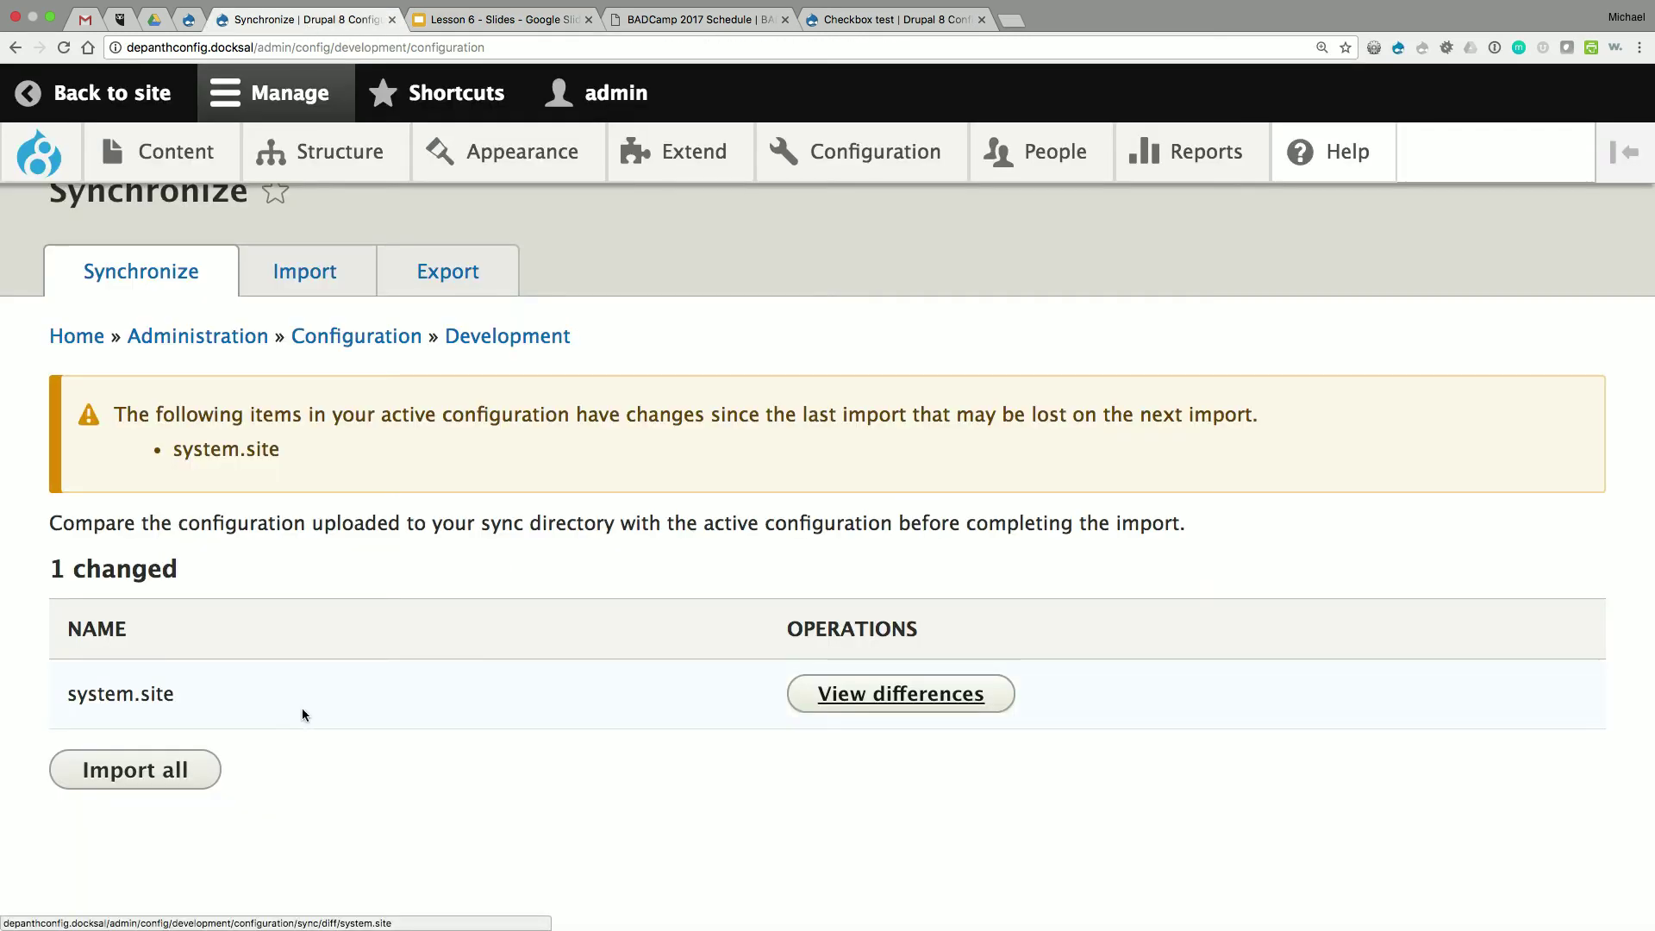
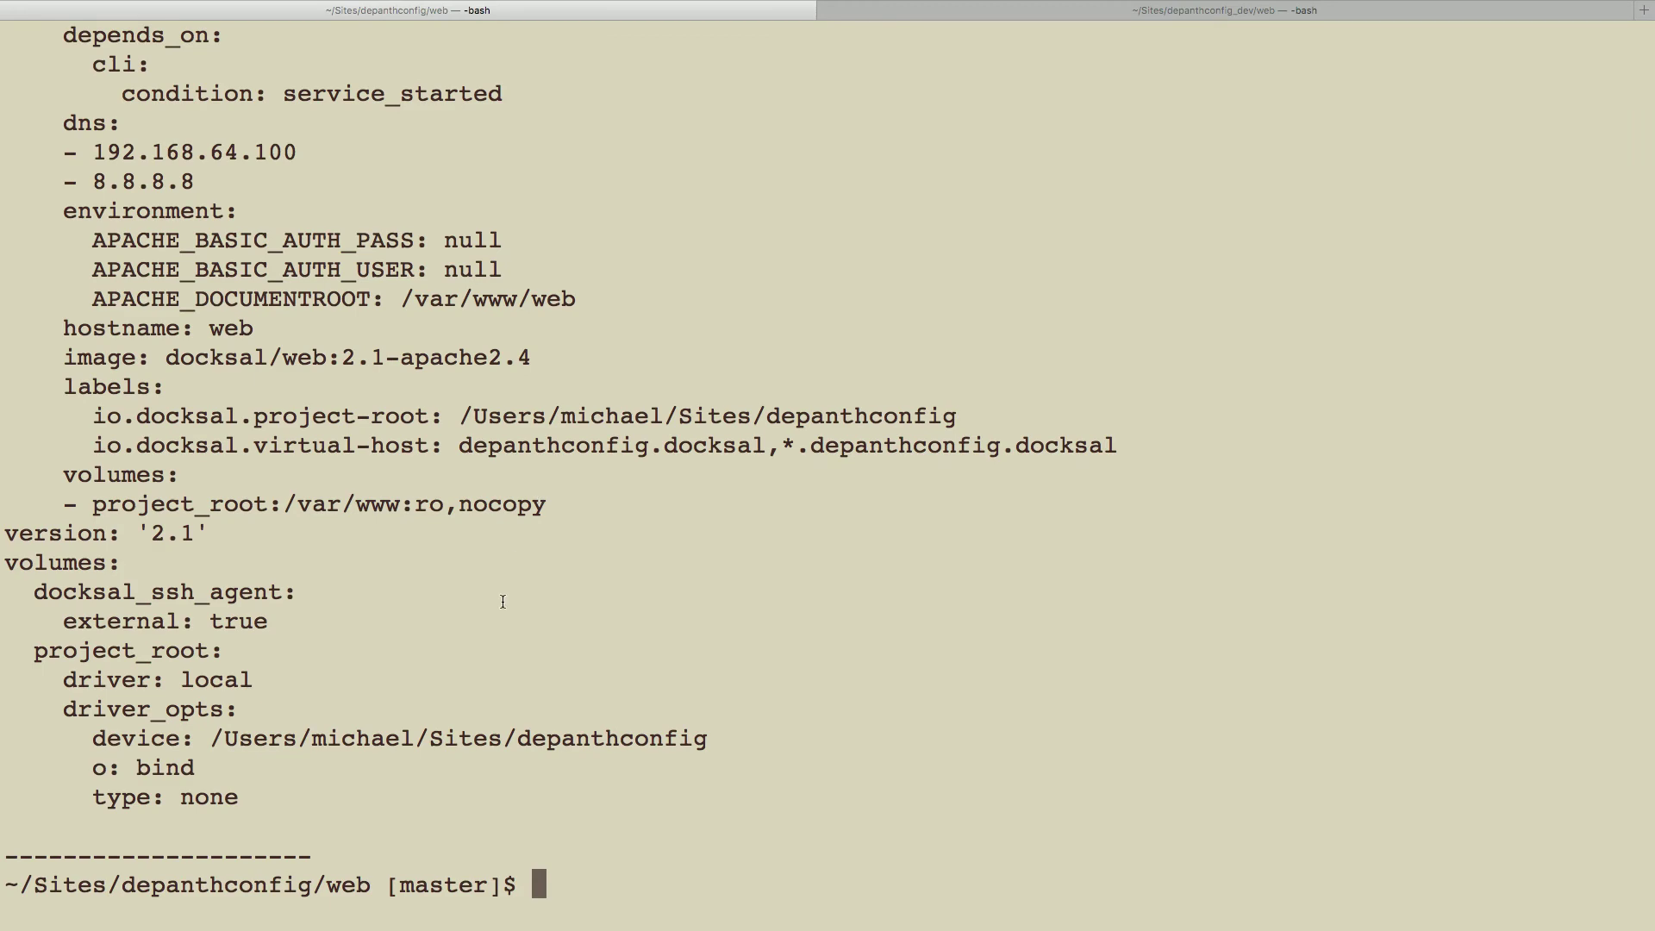
# - Switch to the terminal in ~/Sites/depanthconfig/web, enlarge its text and clear the screen
pyautogui.press('super+plus')
pyautogui.press('super+plus')
pyautogui.write('c')
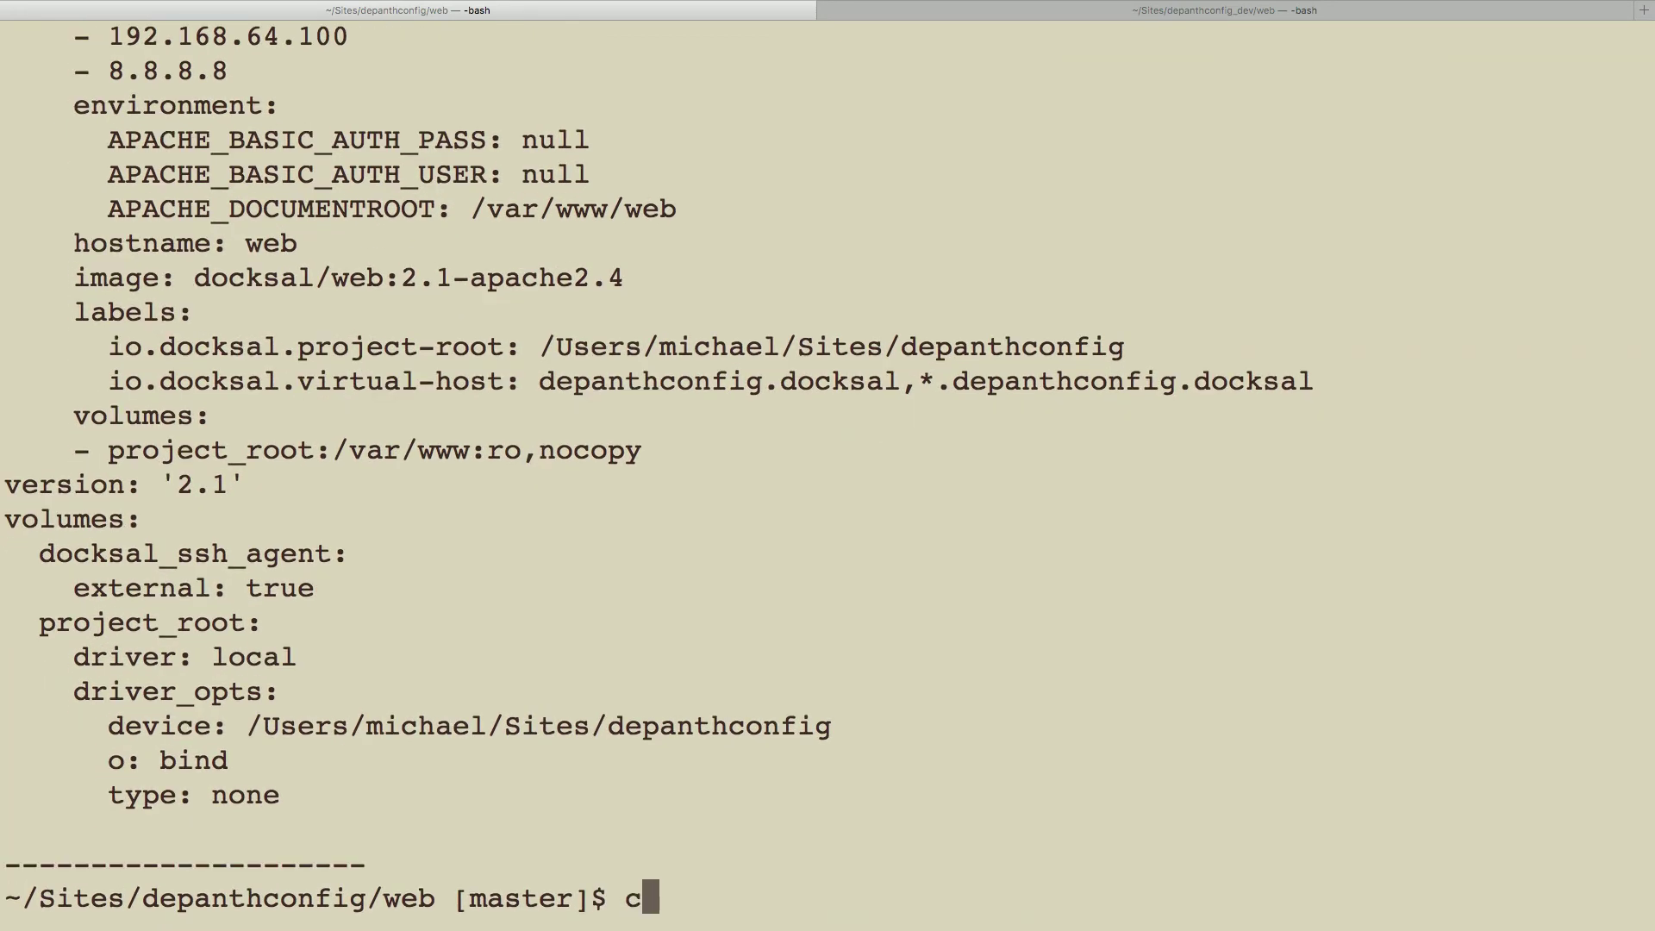
pyautogui.write('lear')
pyautogui.press('Return')
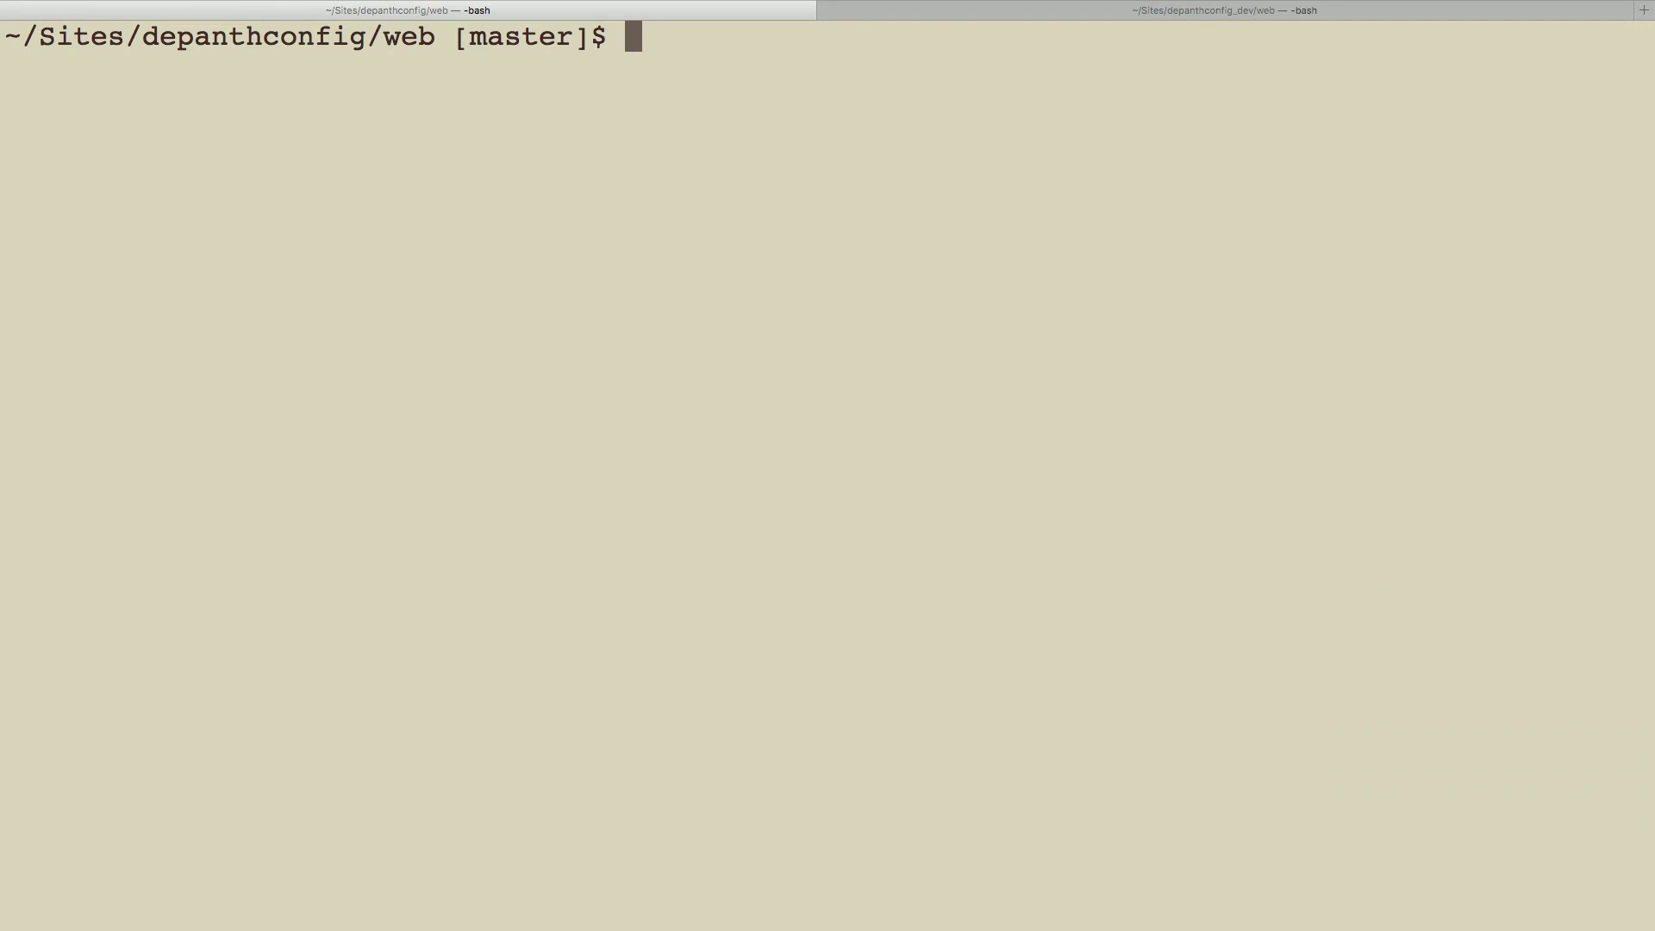
# - Try to export the active configuration by running "drush config-export"
pyautogui.write('drush cex')
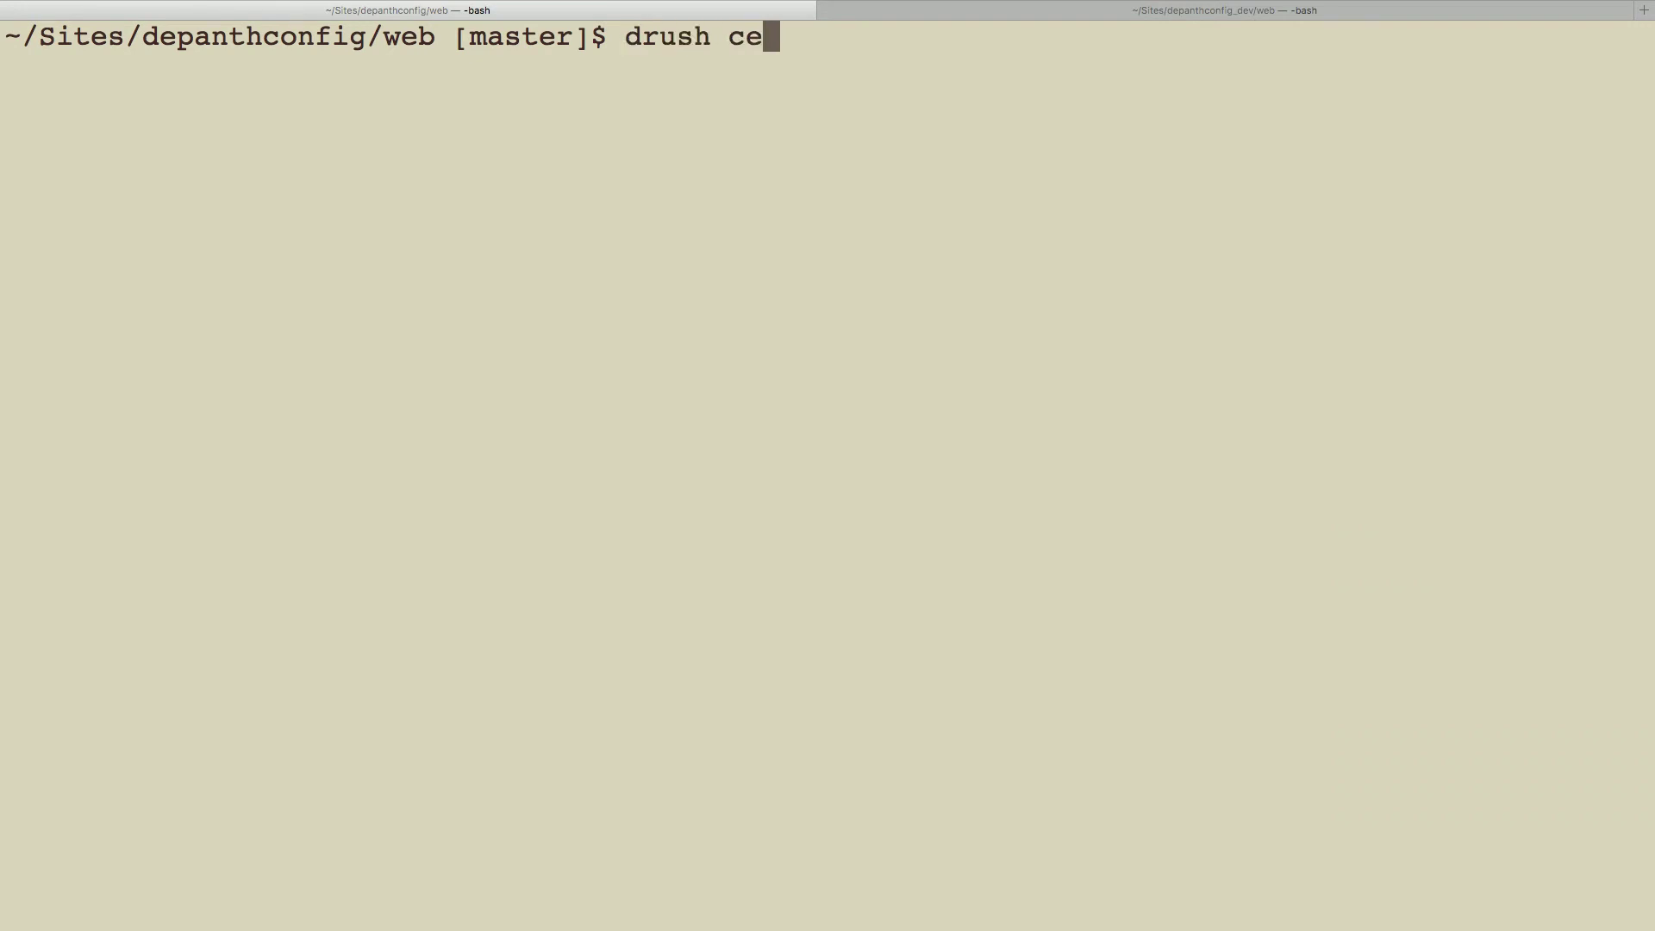
pyautogui.press('BackSpace')
pyautogui.press('BackSpace')
pyautogui.write('onfix-')
pyautogui.press('BackSpace')
pyautogui.press('BackSpace')
pyautogui.write('g-ex')
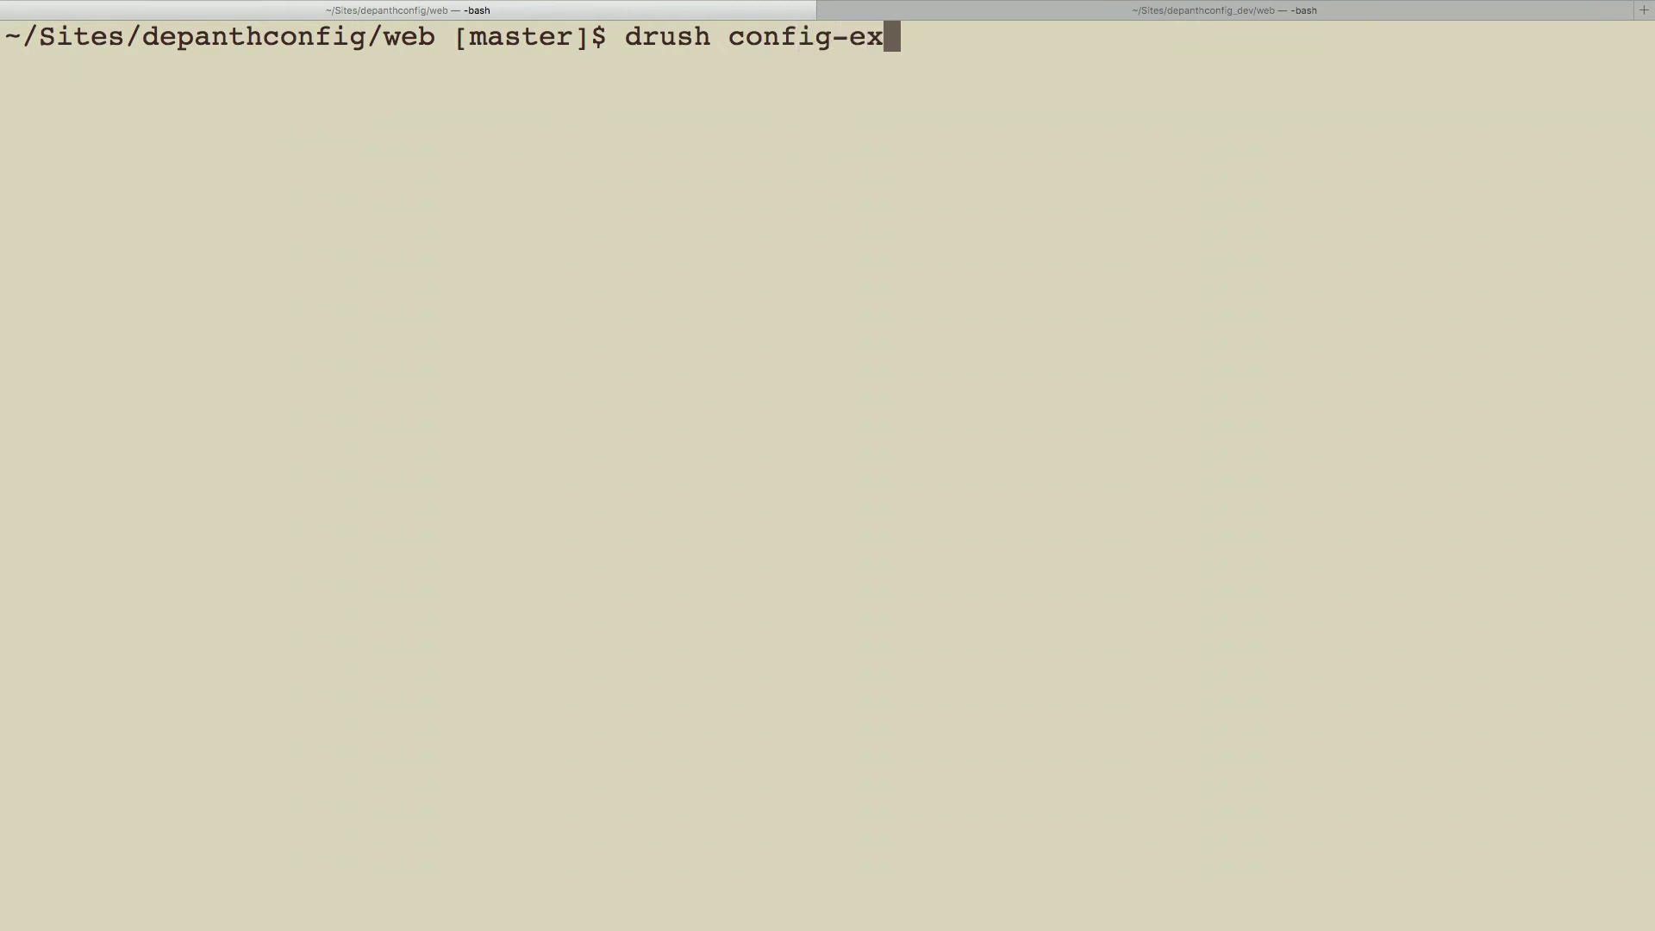
pyautogui.write('port')
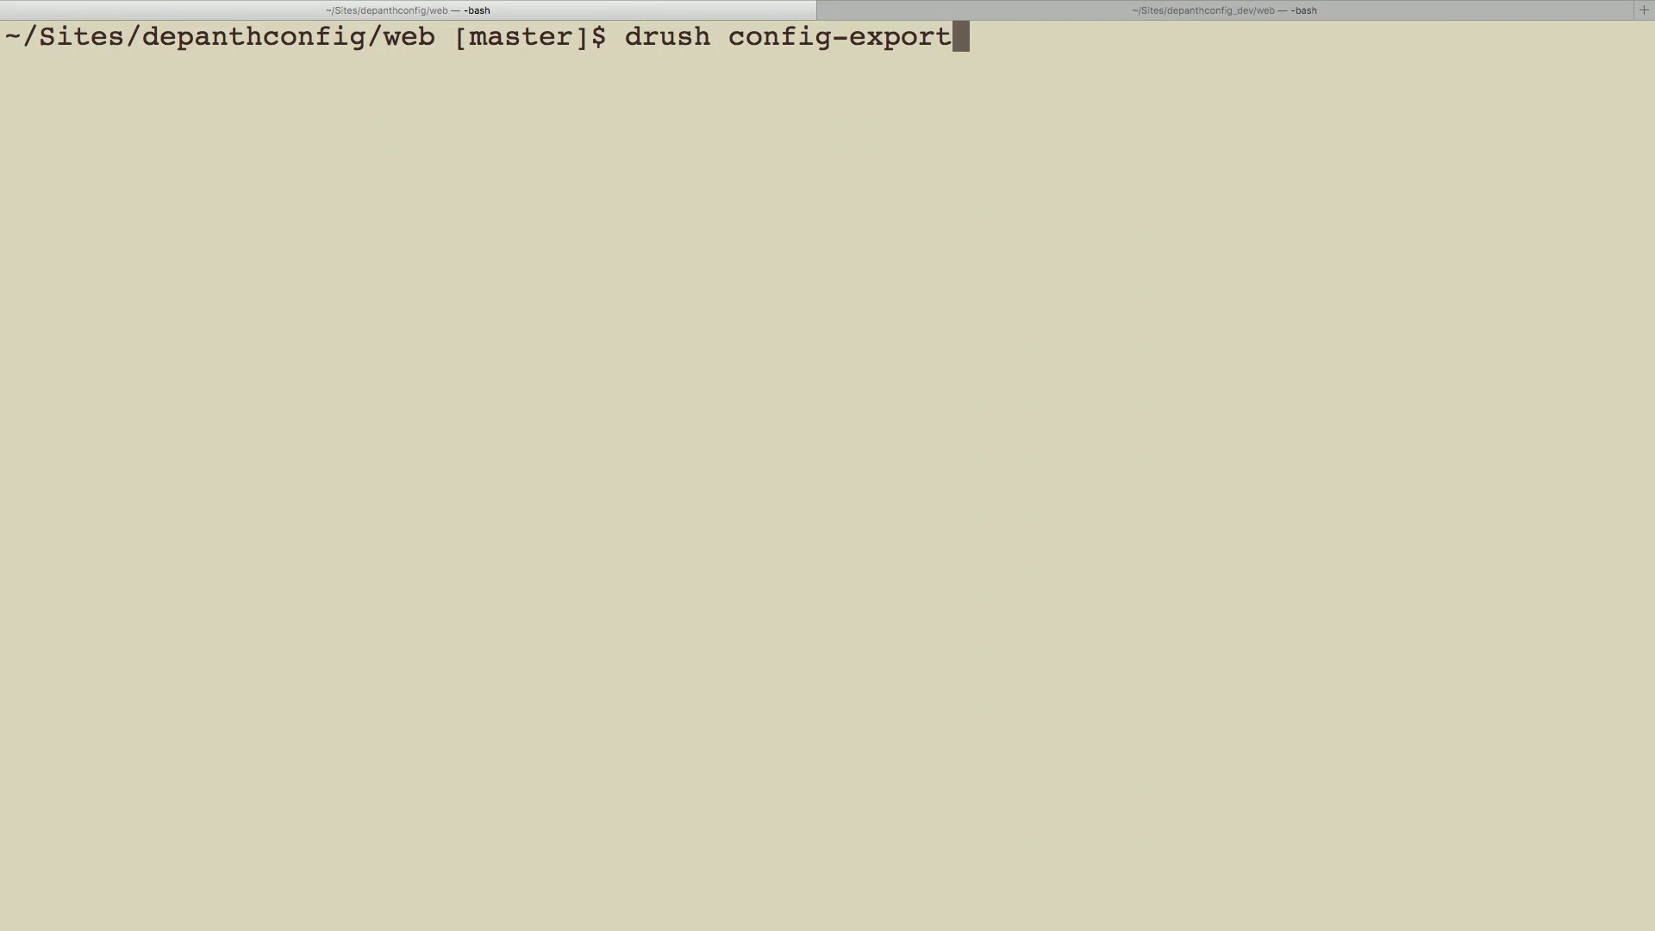
pyautogui.press('Return')
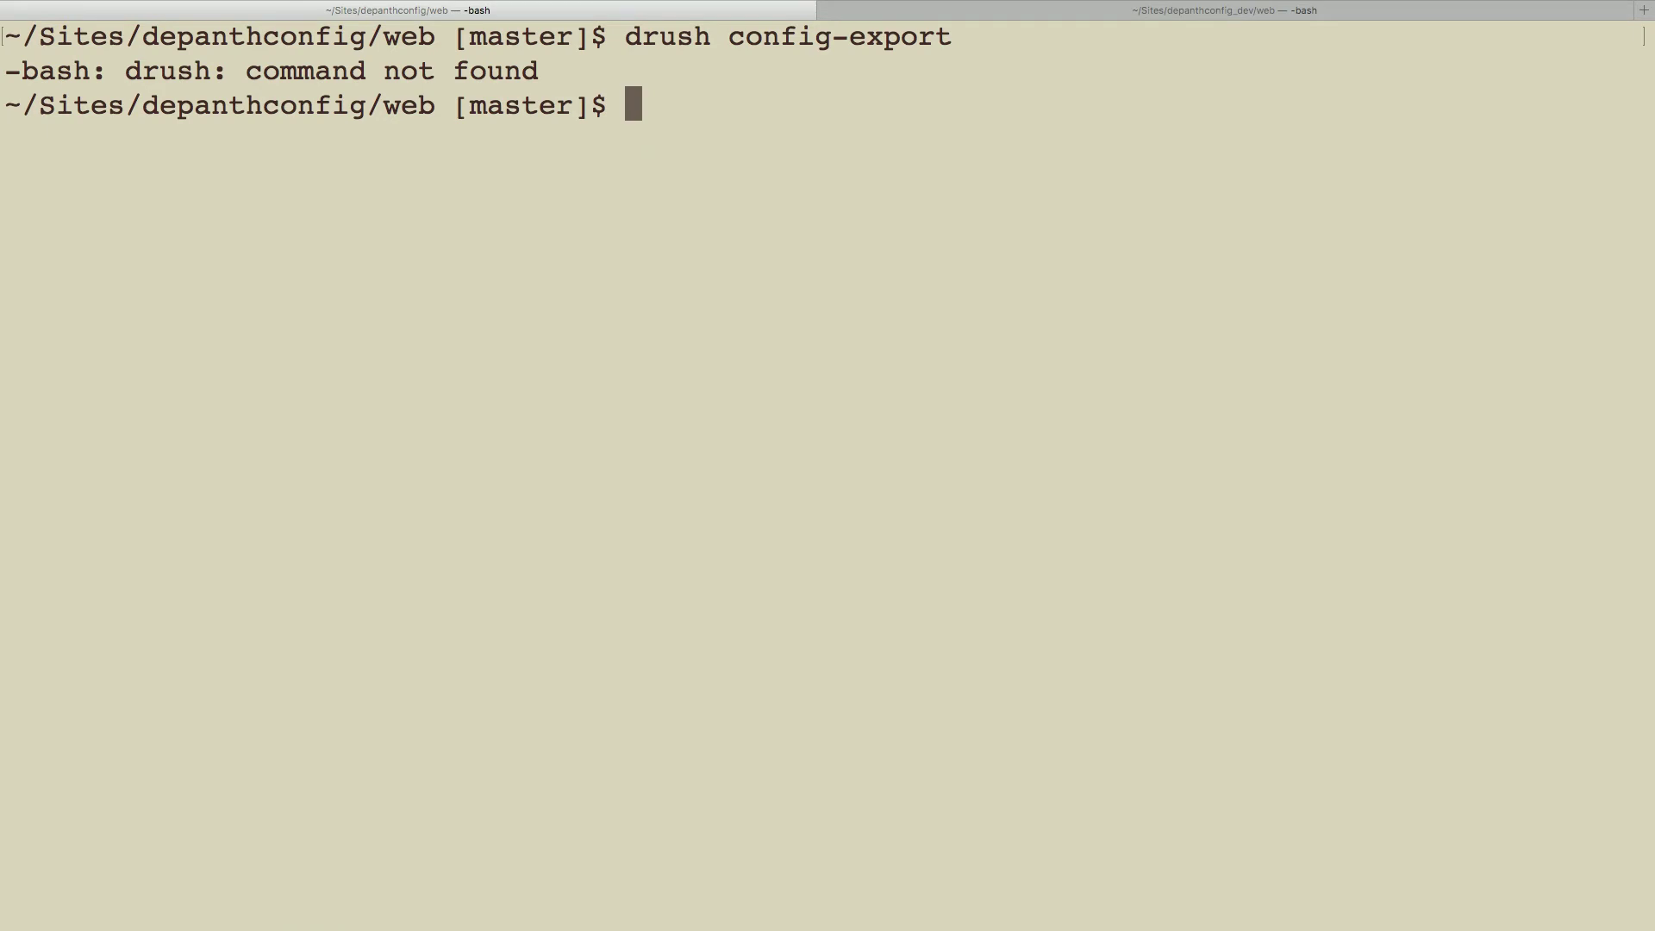
# - Export the active configuration with "fin drush config-export" and agree to replace the .yml files in /var/www/config
pyautogui.write('fin drush config-')
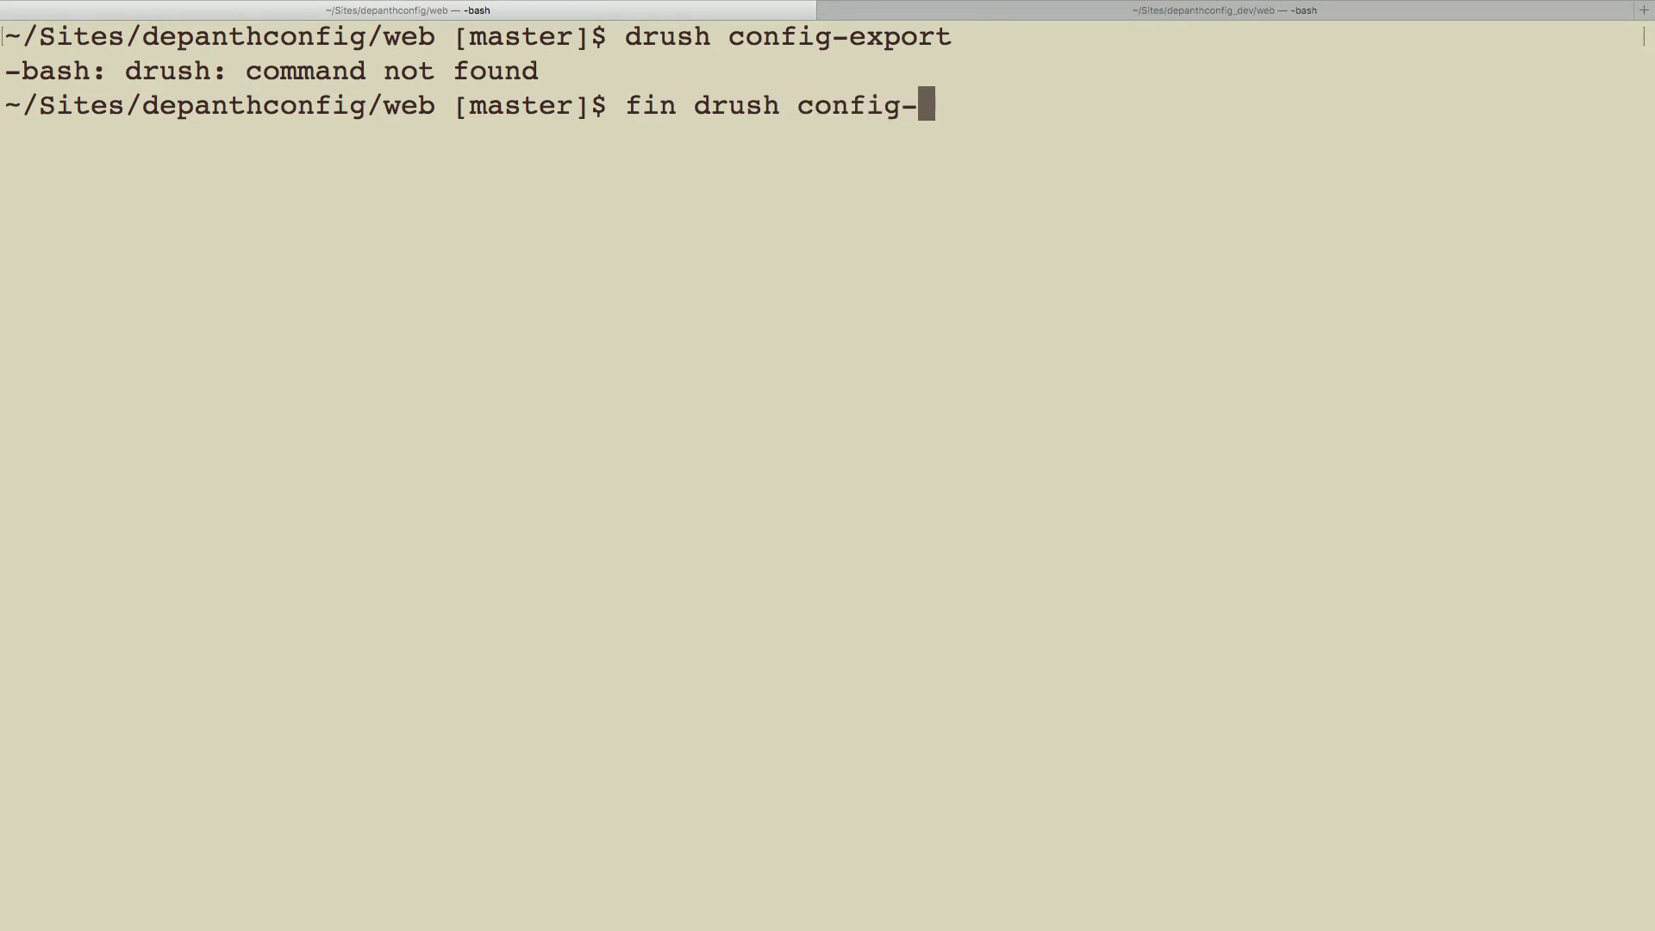
pyautogui.write('export')
pyautogui.press('Return')
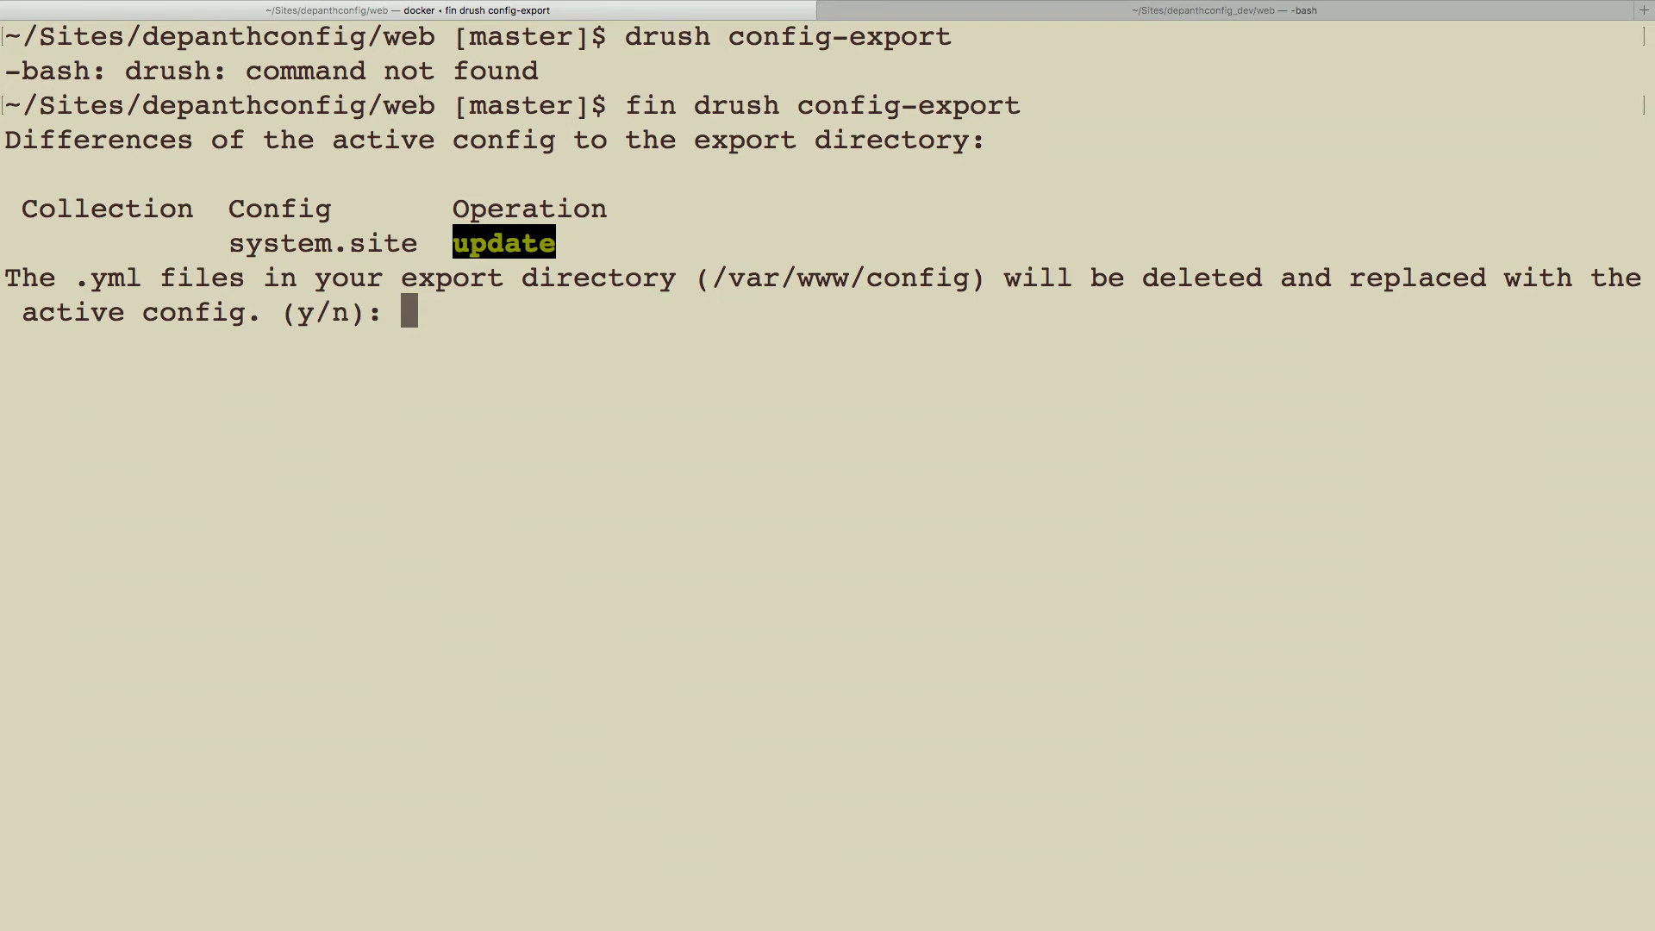
pyautogui.moveTo(712, 281); pyautogui.dragTo(974, 285)
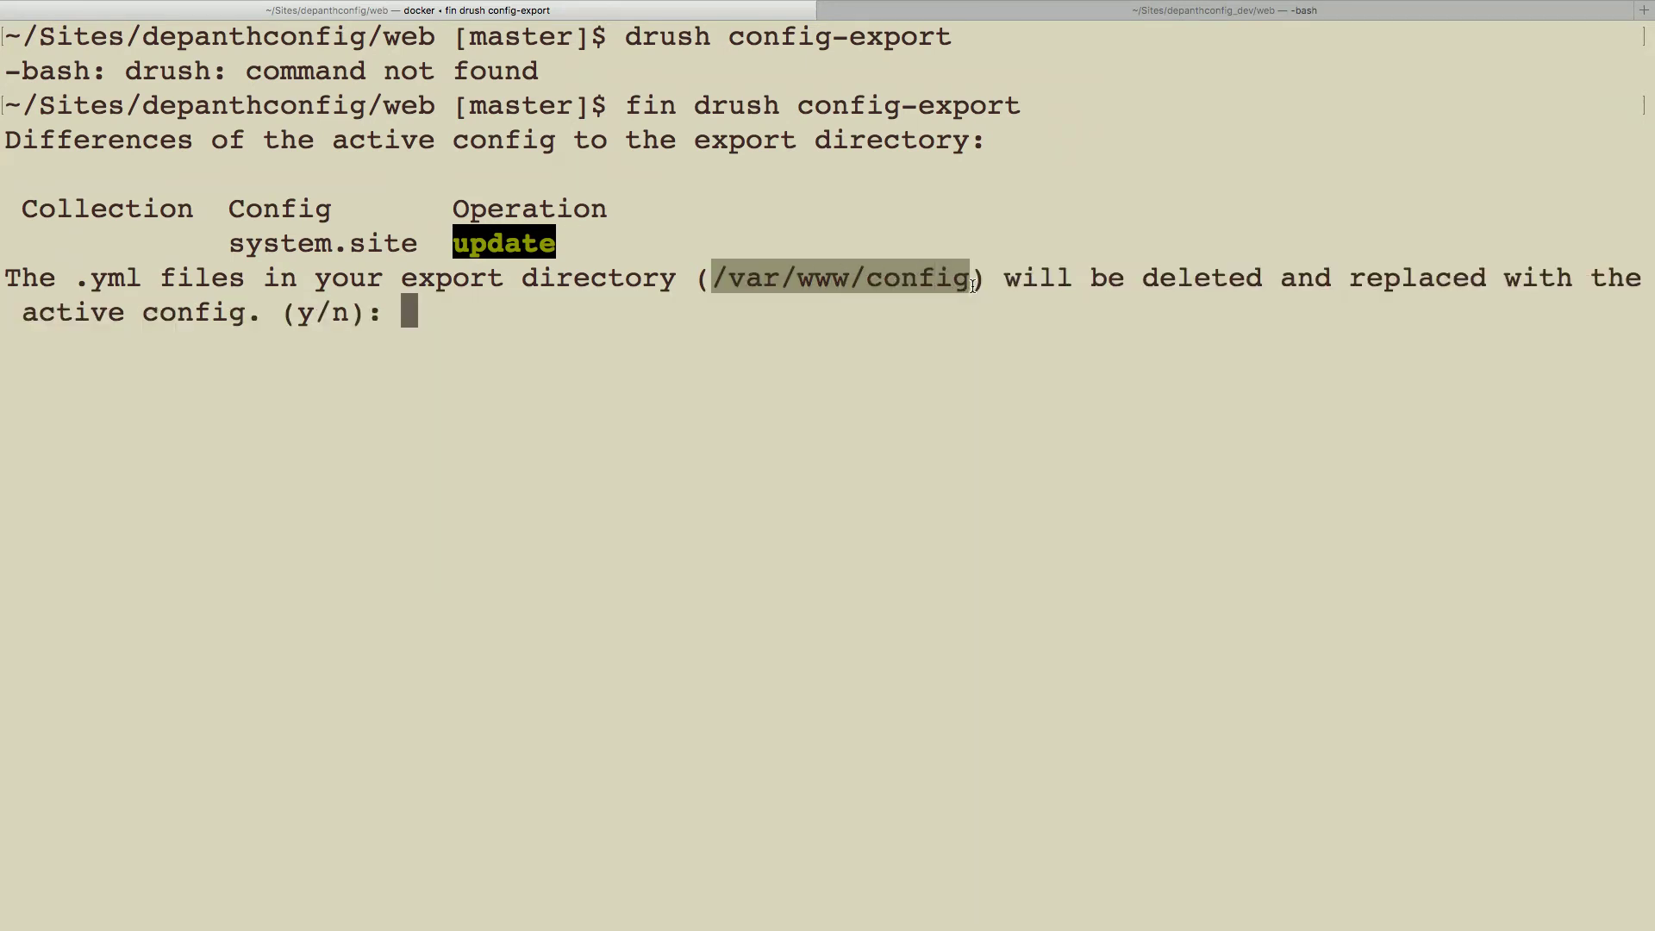
pyautogui.click(973, 286)
pyautogui.write('y')
pyautogui.press('Return')
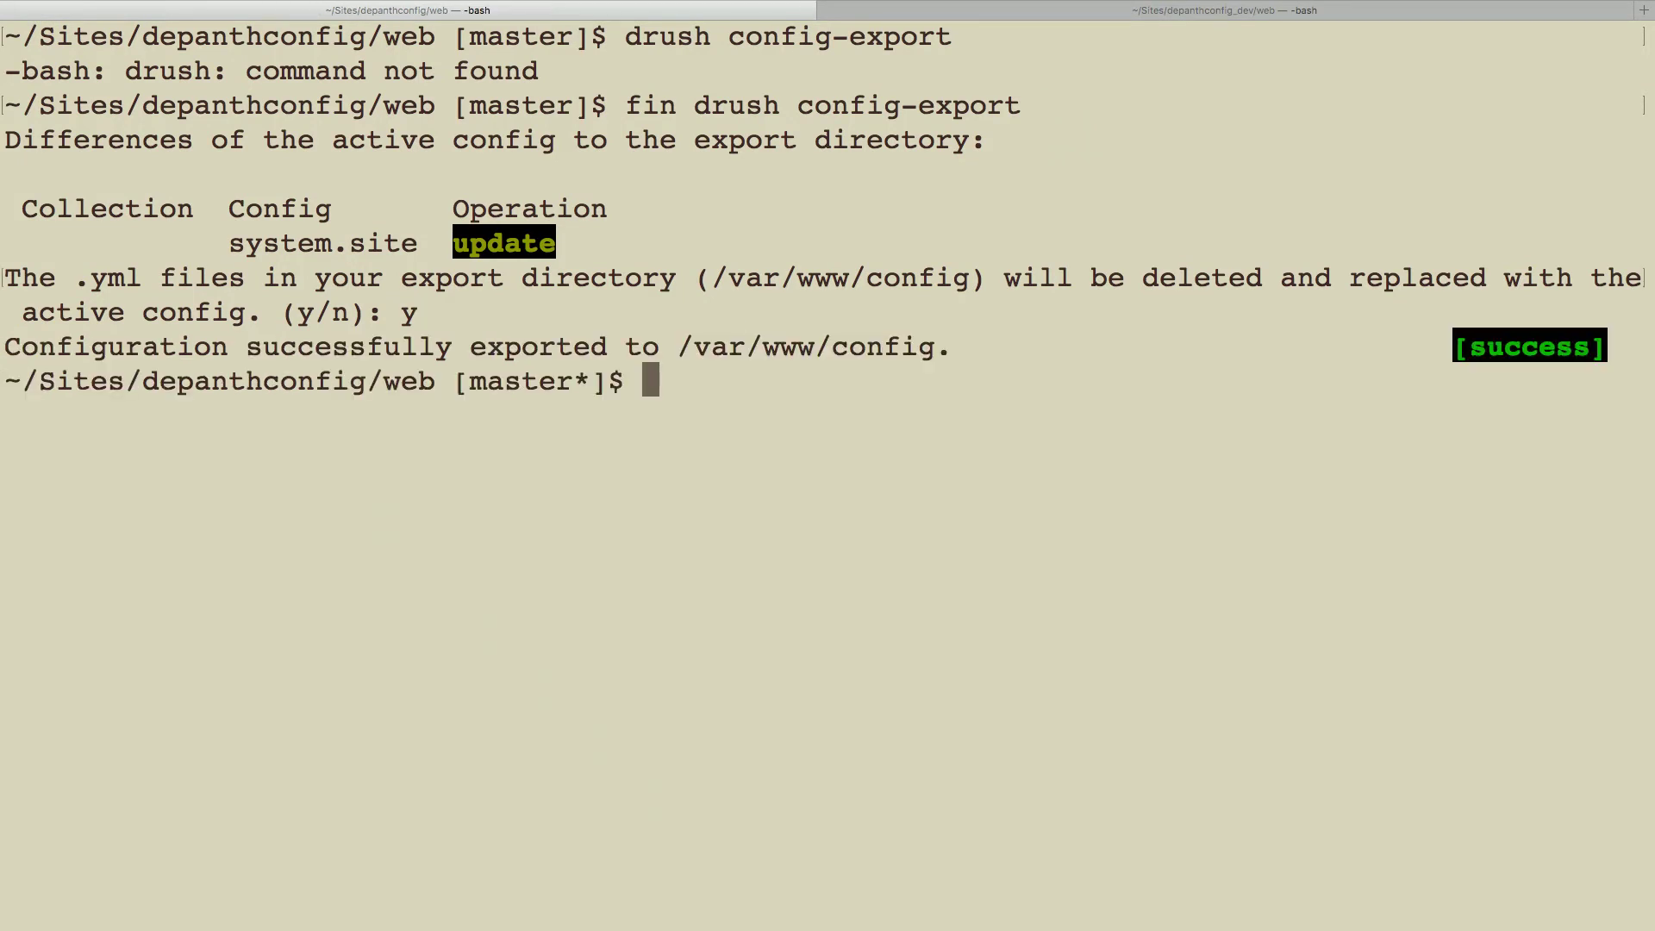
# - Run "git status" to check which exported configuration files are modified
pyautogui.write('git status')
pyautogui.press('Return')
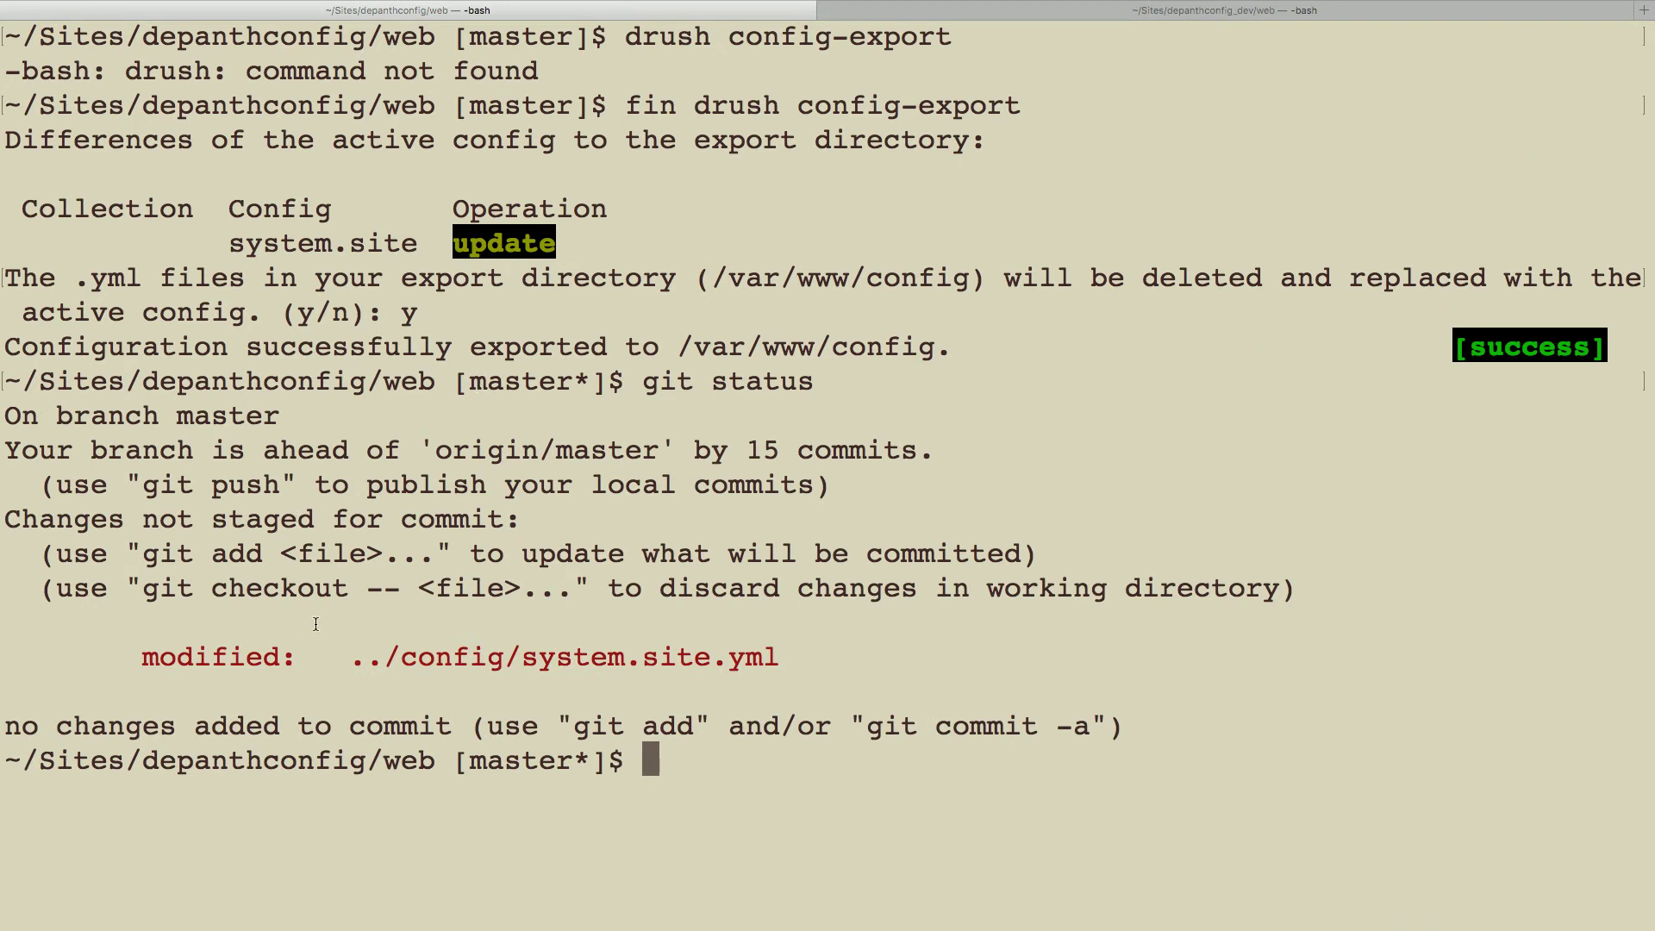
pyautogui.moveTo(349, 658); pyautogui.dragTo(813, 657)
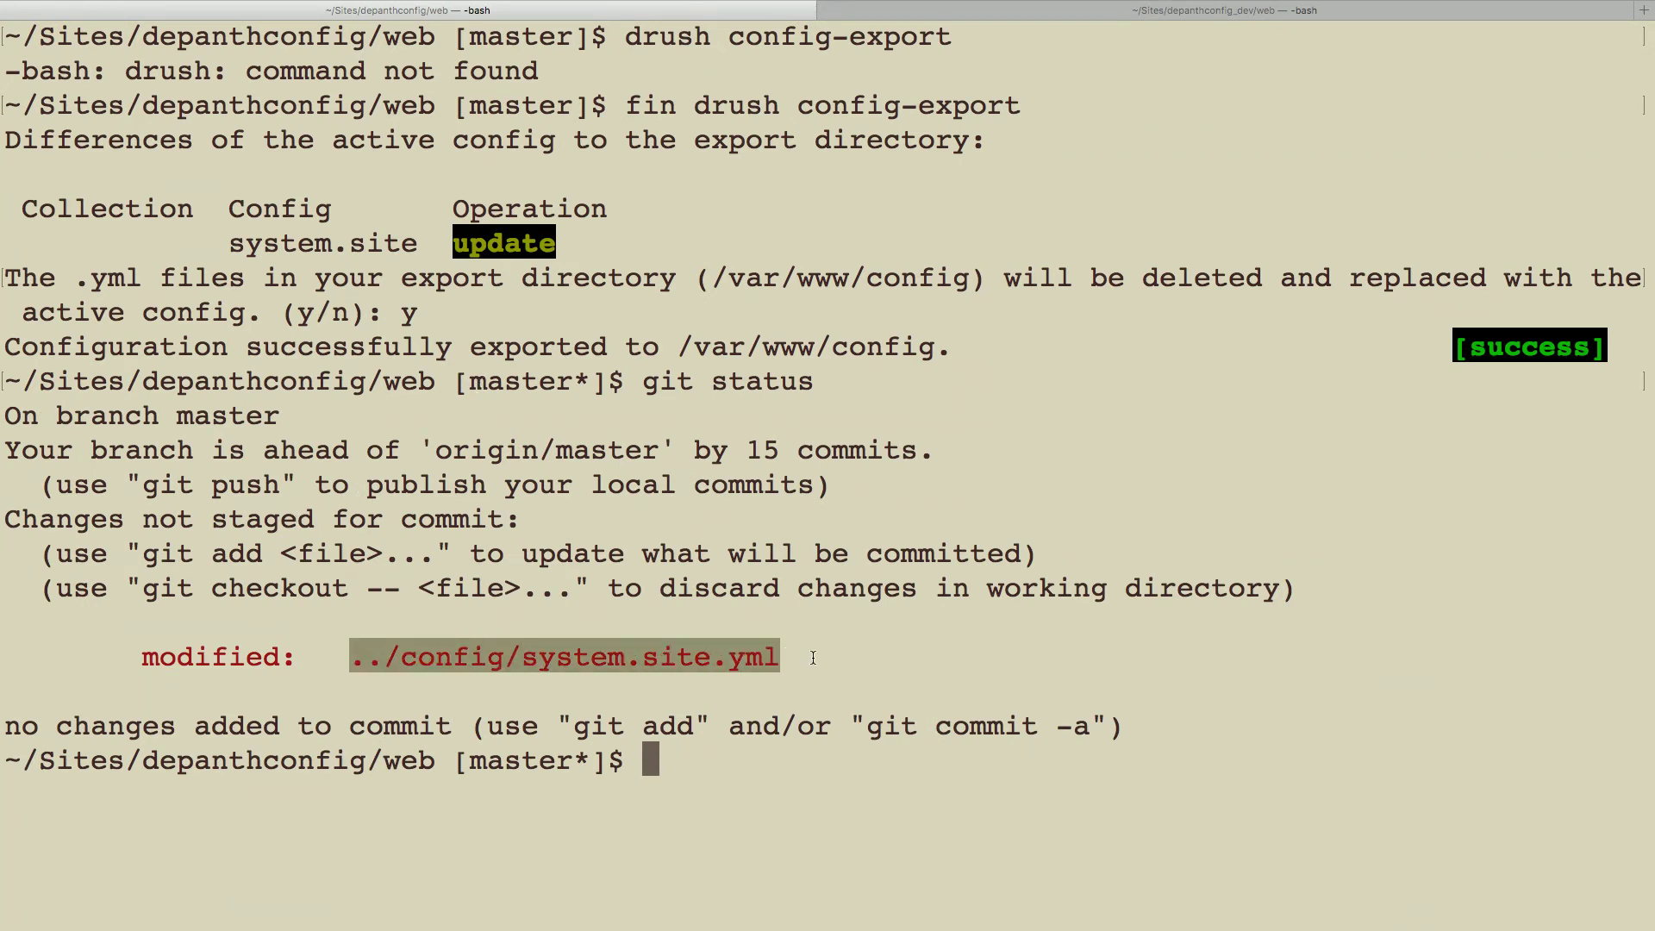
# - Run "git diff ../config/system.site.yml" to review the changes in the exported site configuration
pyautogui.write('got')
pyautogui.press('BackSpace')
pyautogui.press('BackSpace')
pyautogui.write('it df')
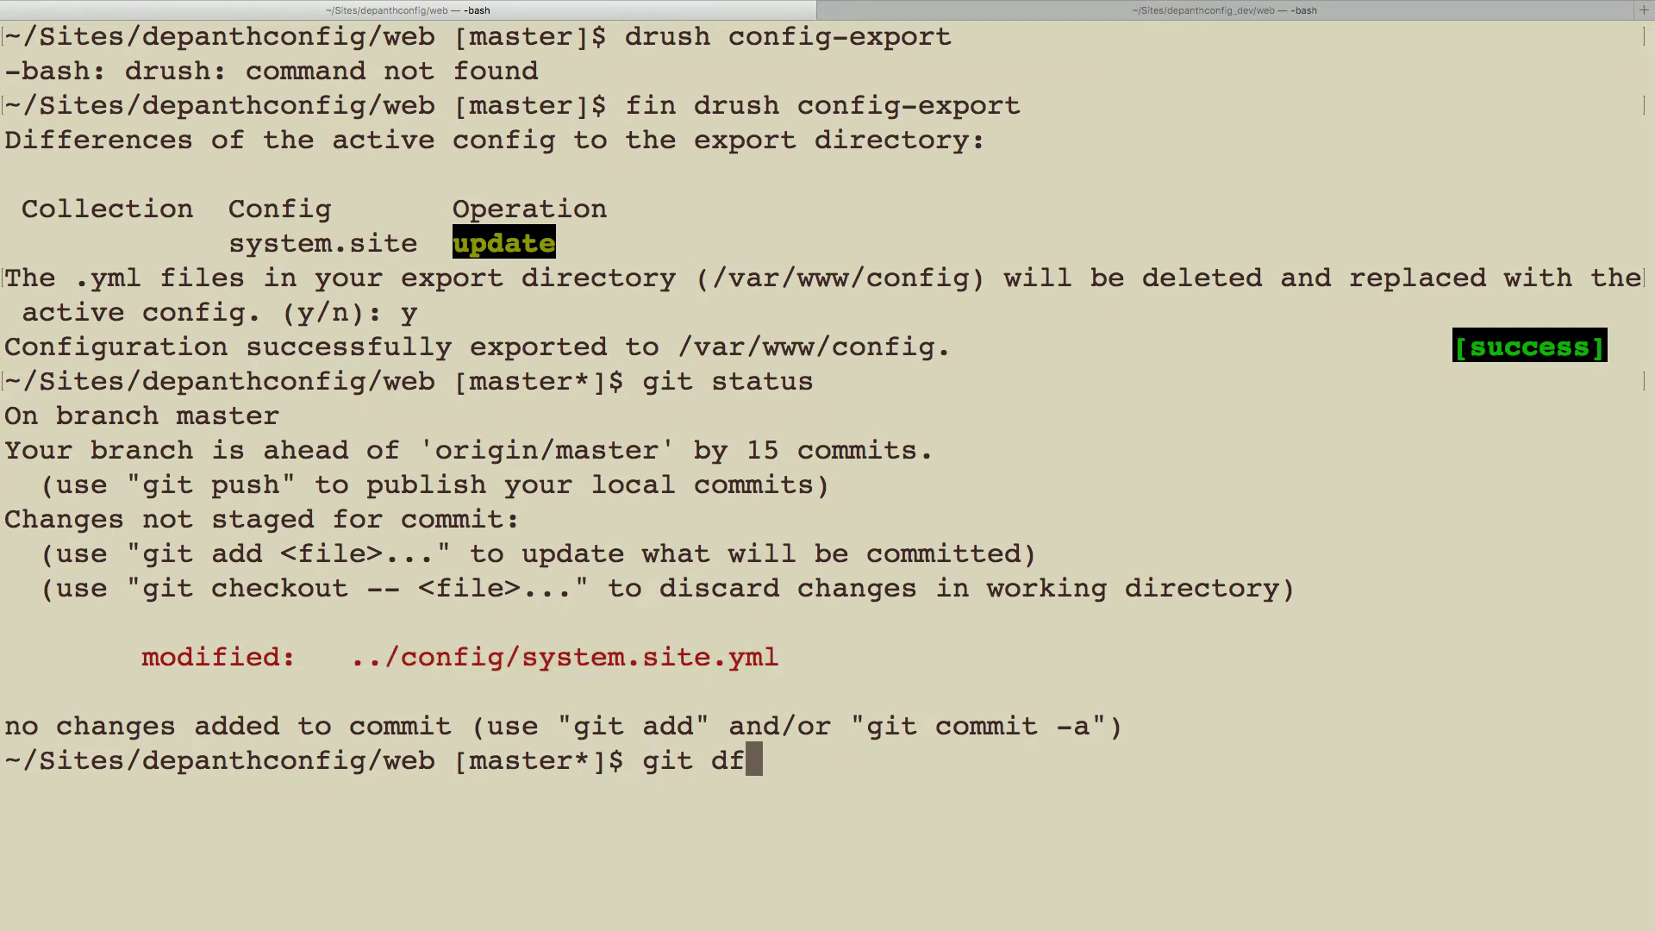
pyautogui.press('BackSpace')
pyautogui.write('iff ')
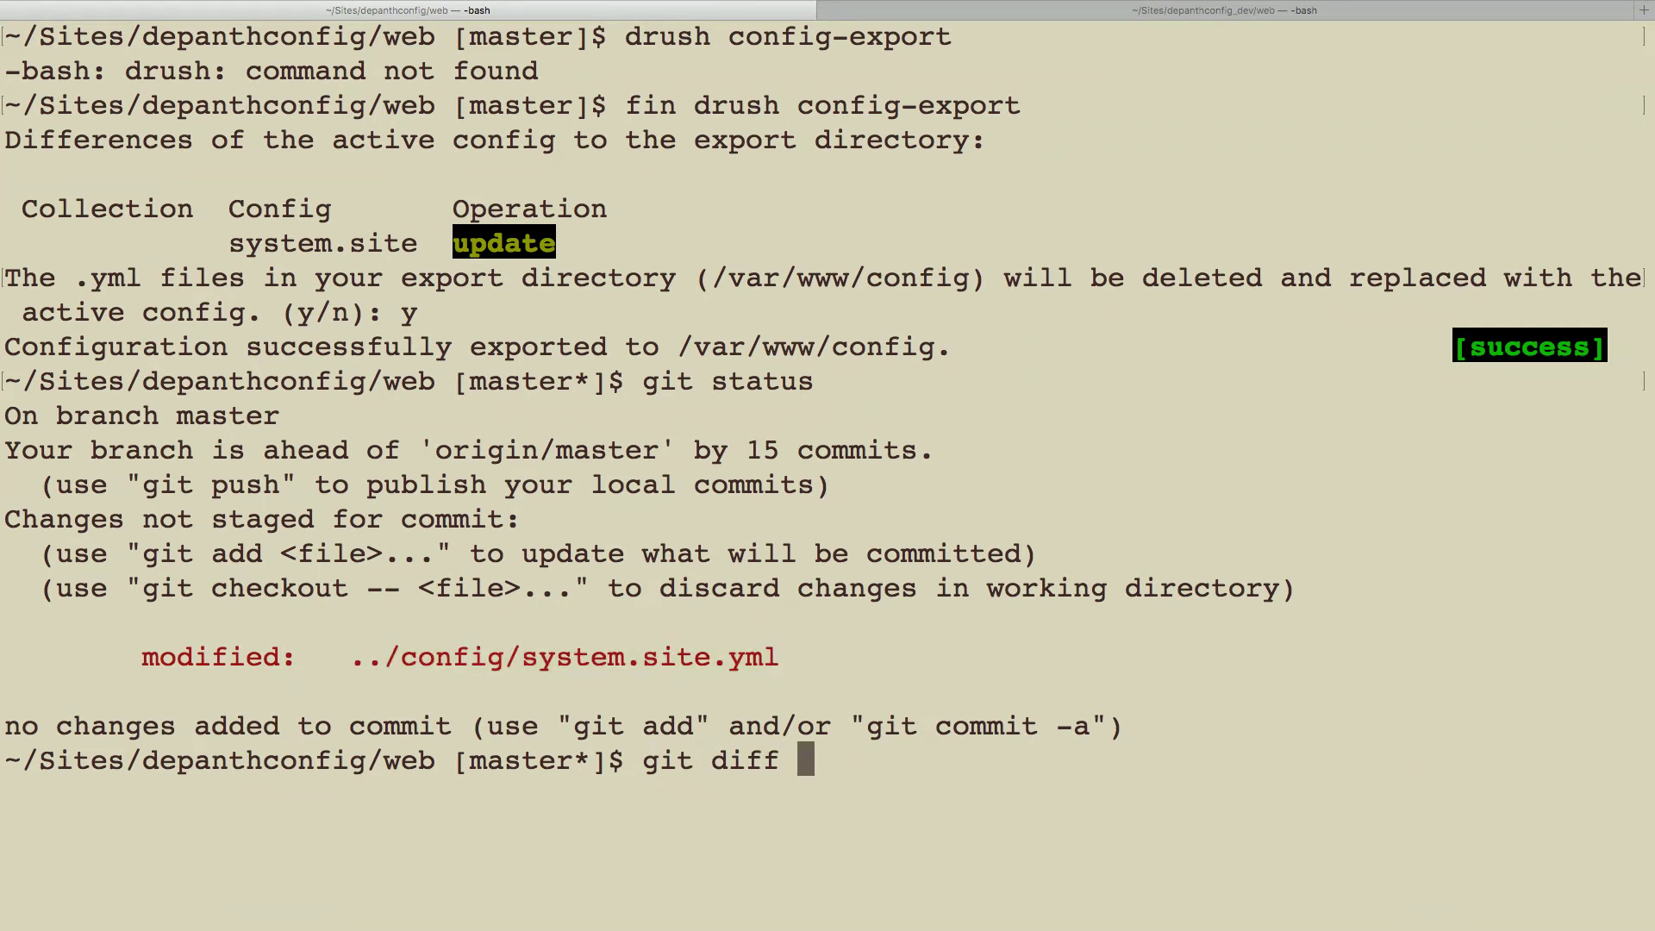
pyautogui.write('../config')
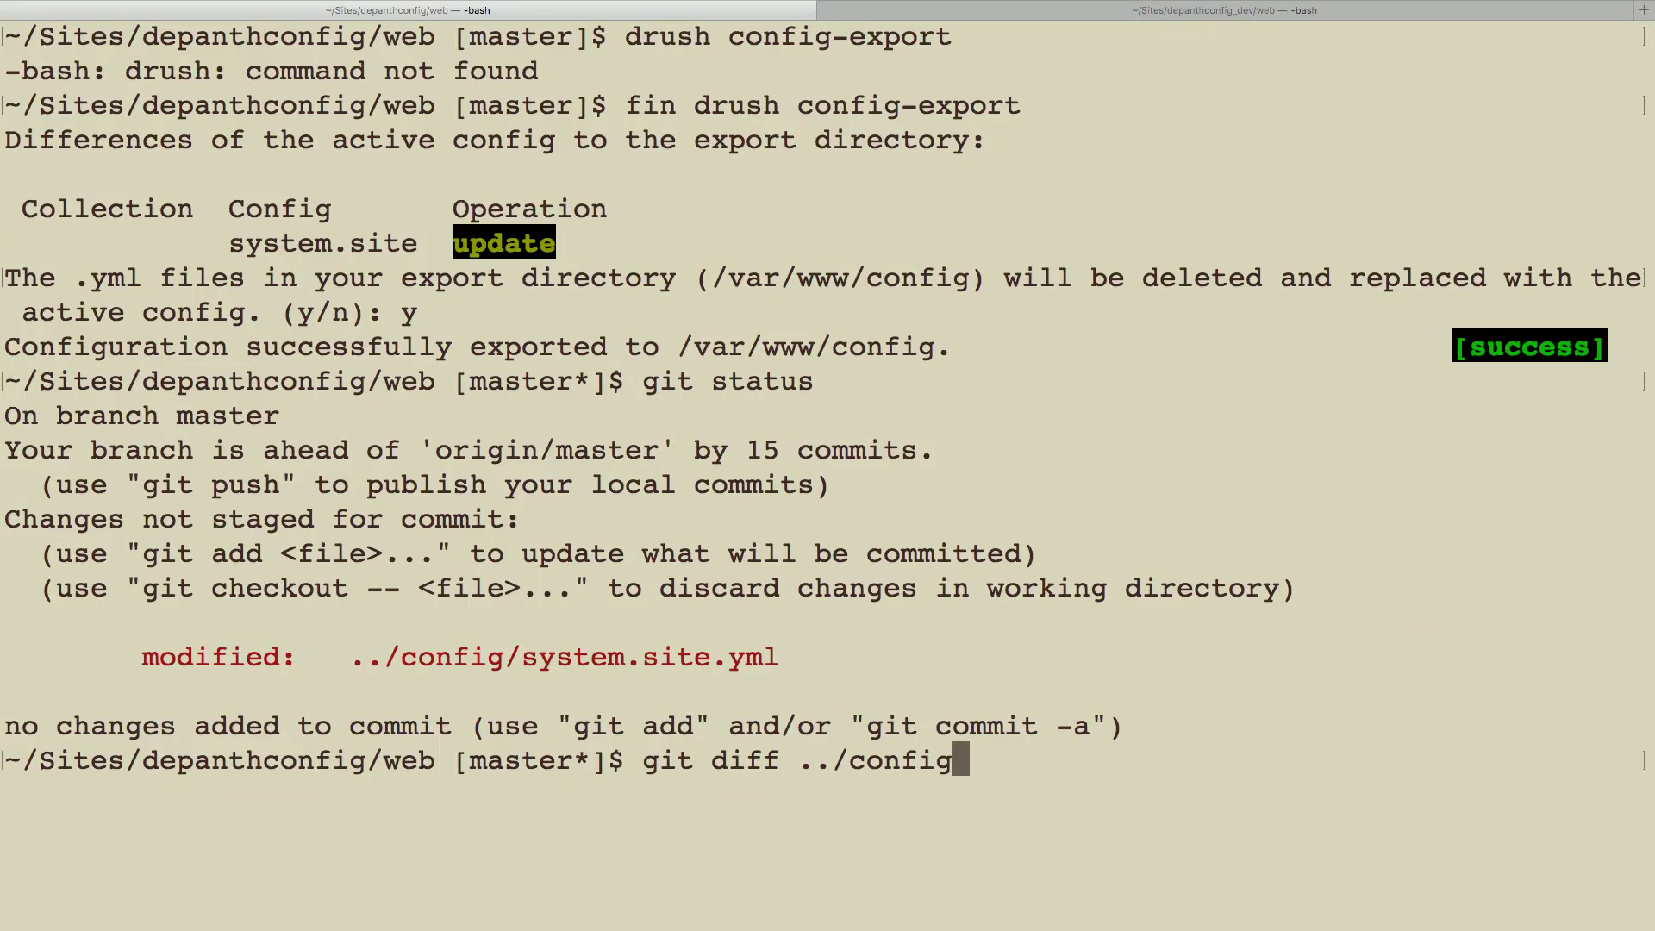
pyautogui.write('/system.si')
pyautogui.press('Tab')
pyautogui.press('Return')
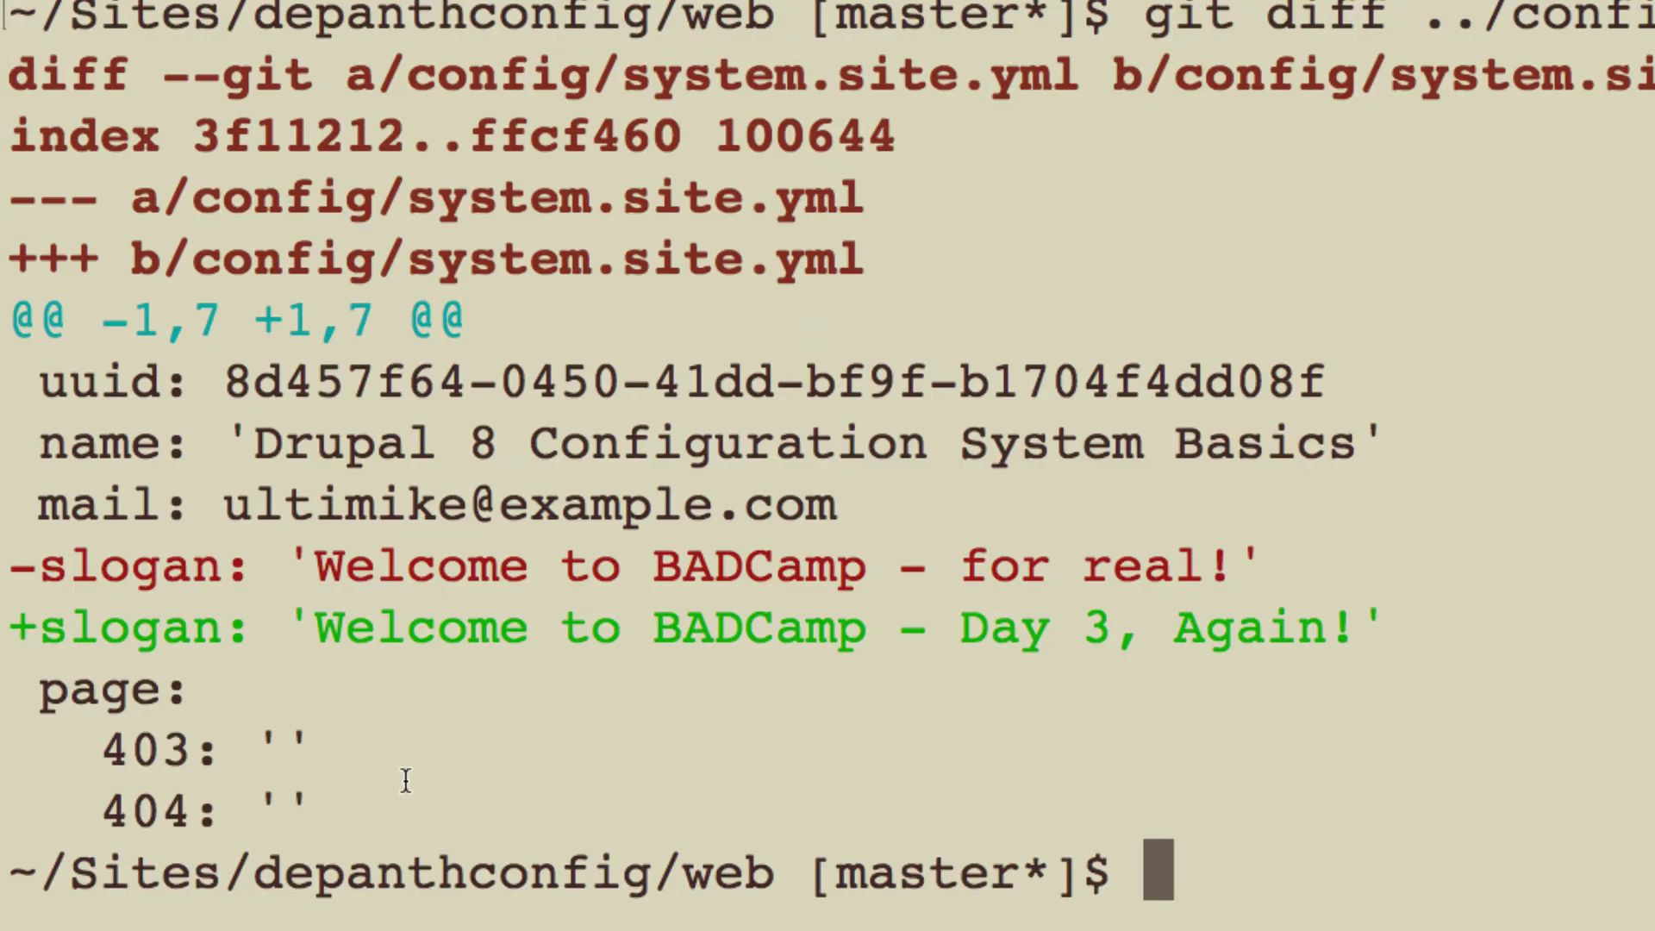
# - Stage the exported configuration with "git add ../config" and check the staged files with "git status"
pyautogui.write('git add ')
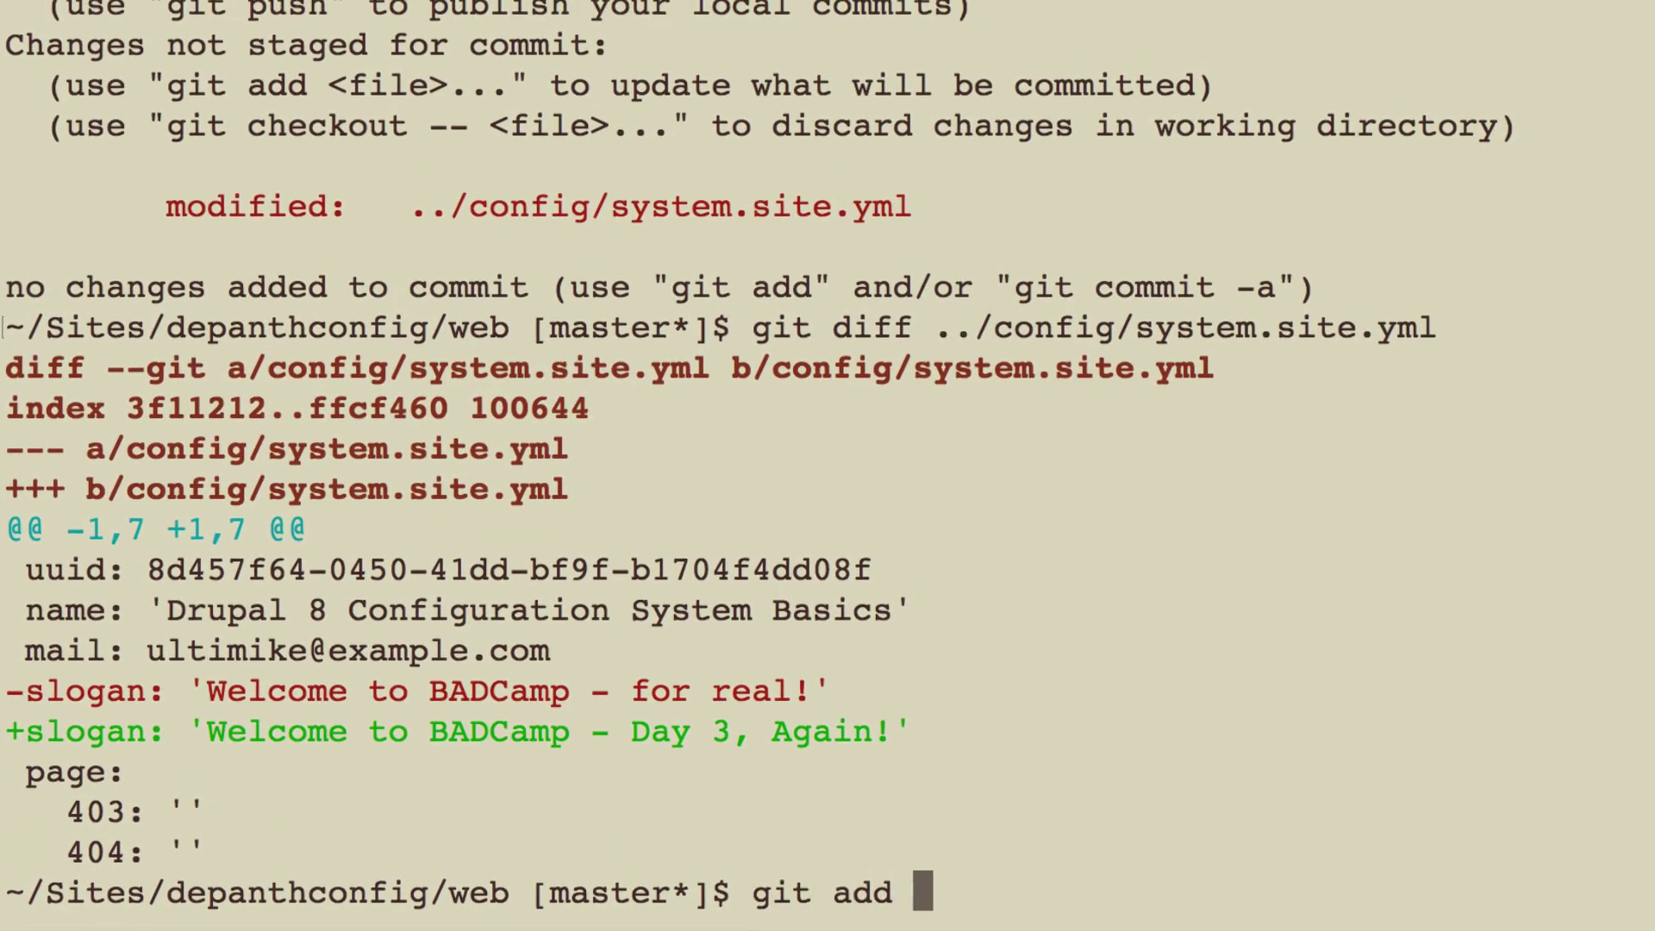
pyautogui.write('../config')
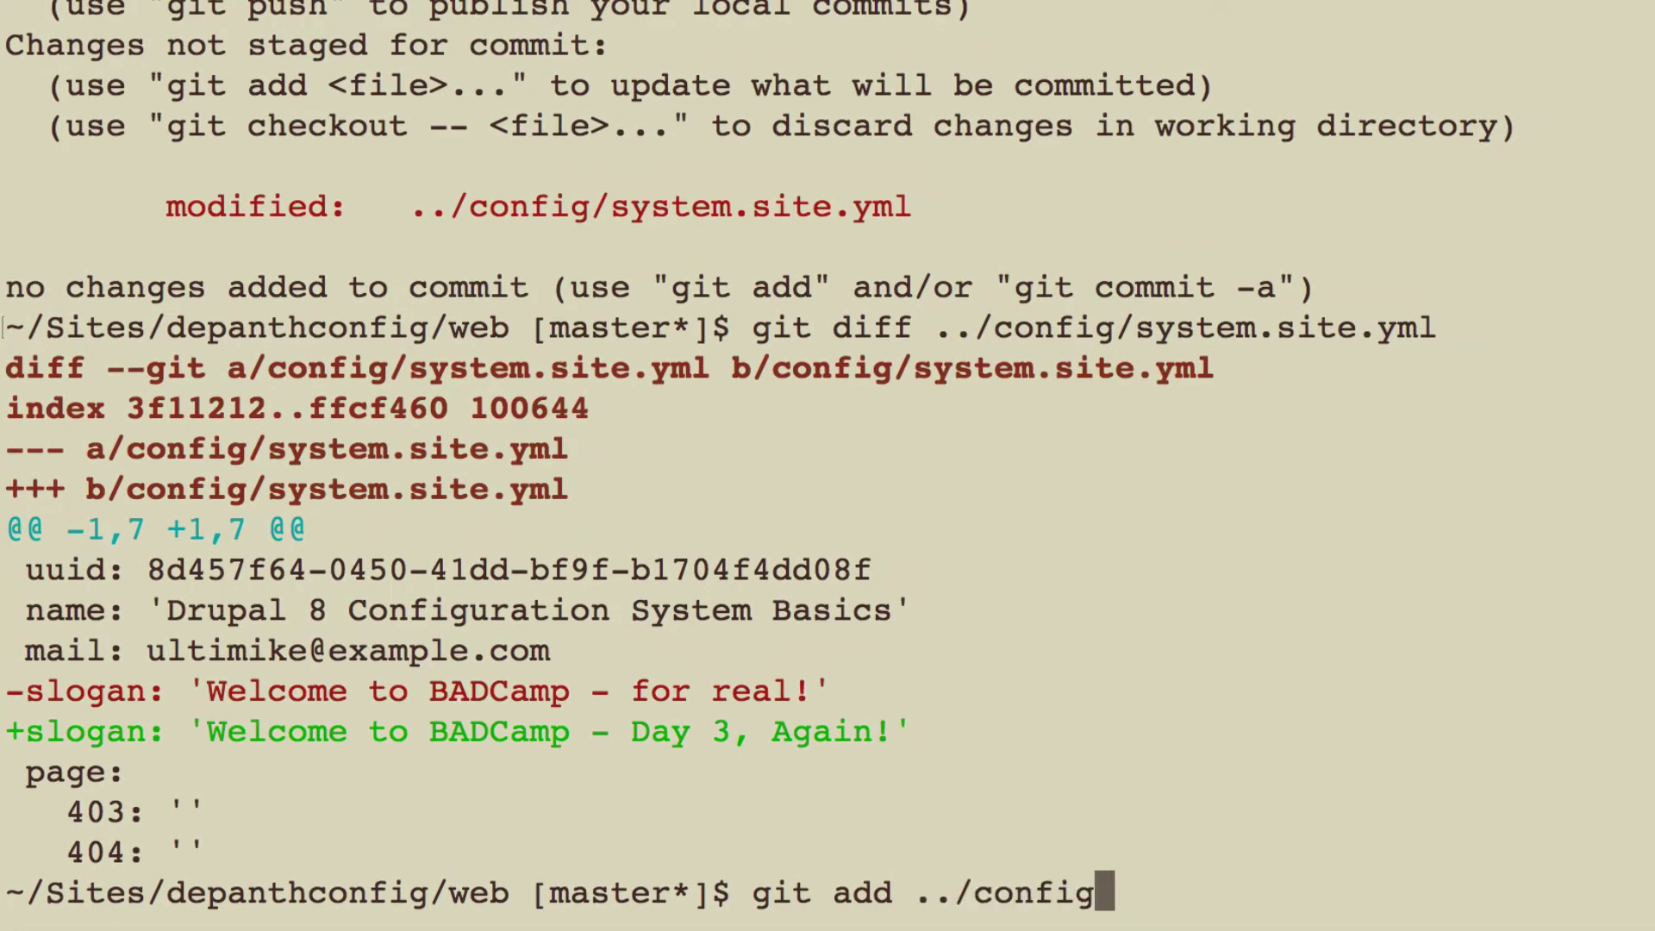
pyautogui.press('Return')
pyautogui.write('git')
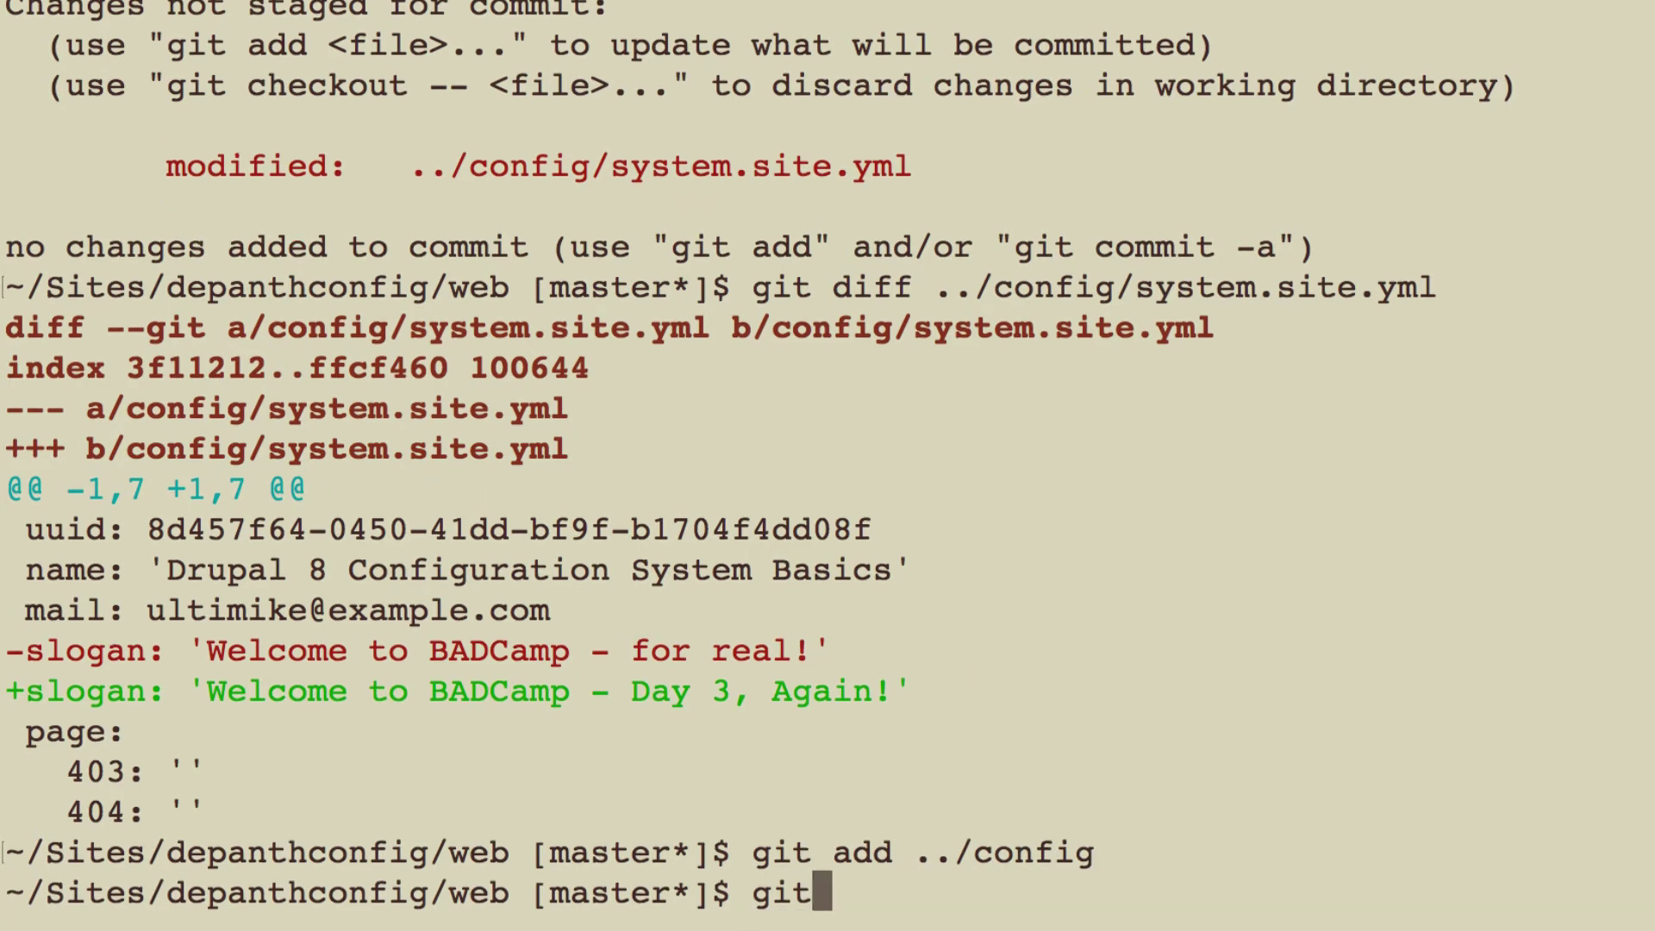
pyautogui.write(' status')
pyautogui.press('Return')
# - Commit the staged configuration with the message 'Config: Changed site slogan'
pyautogui.write('git com')
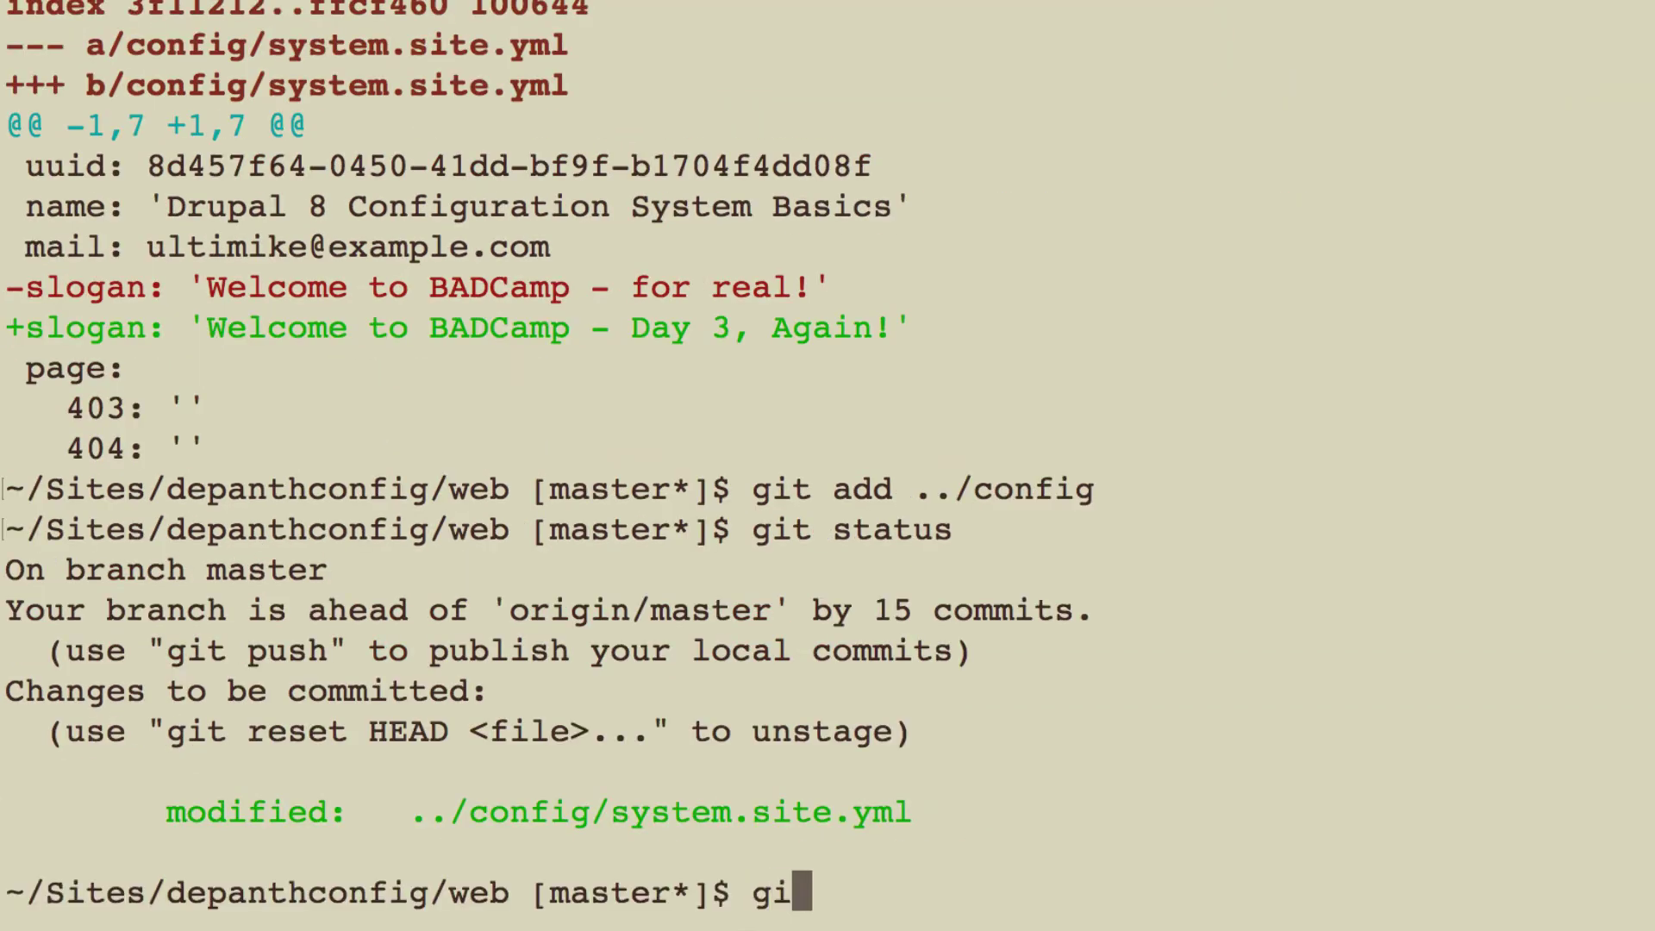
pyautogui.write("mit -m '")
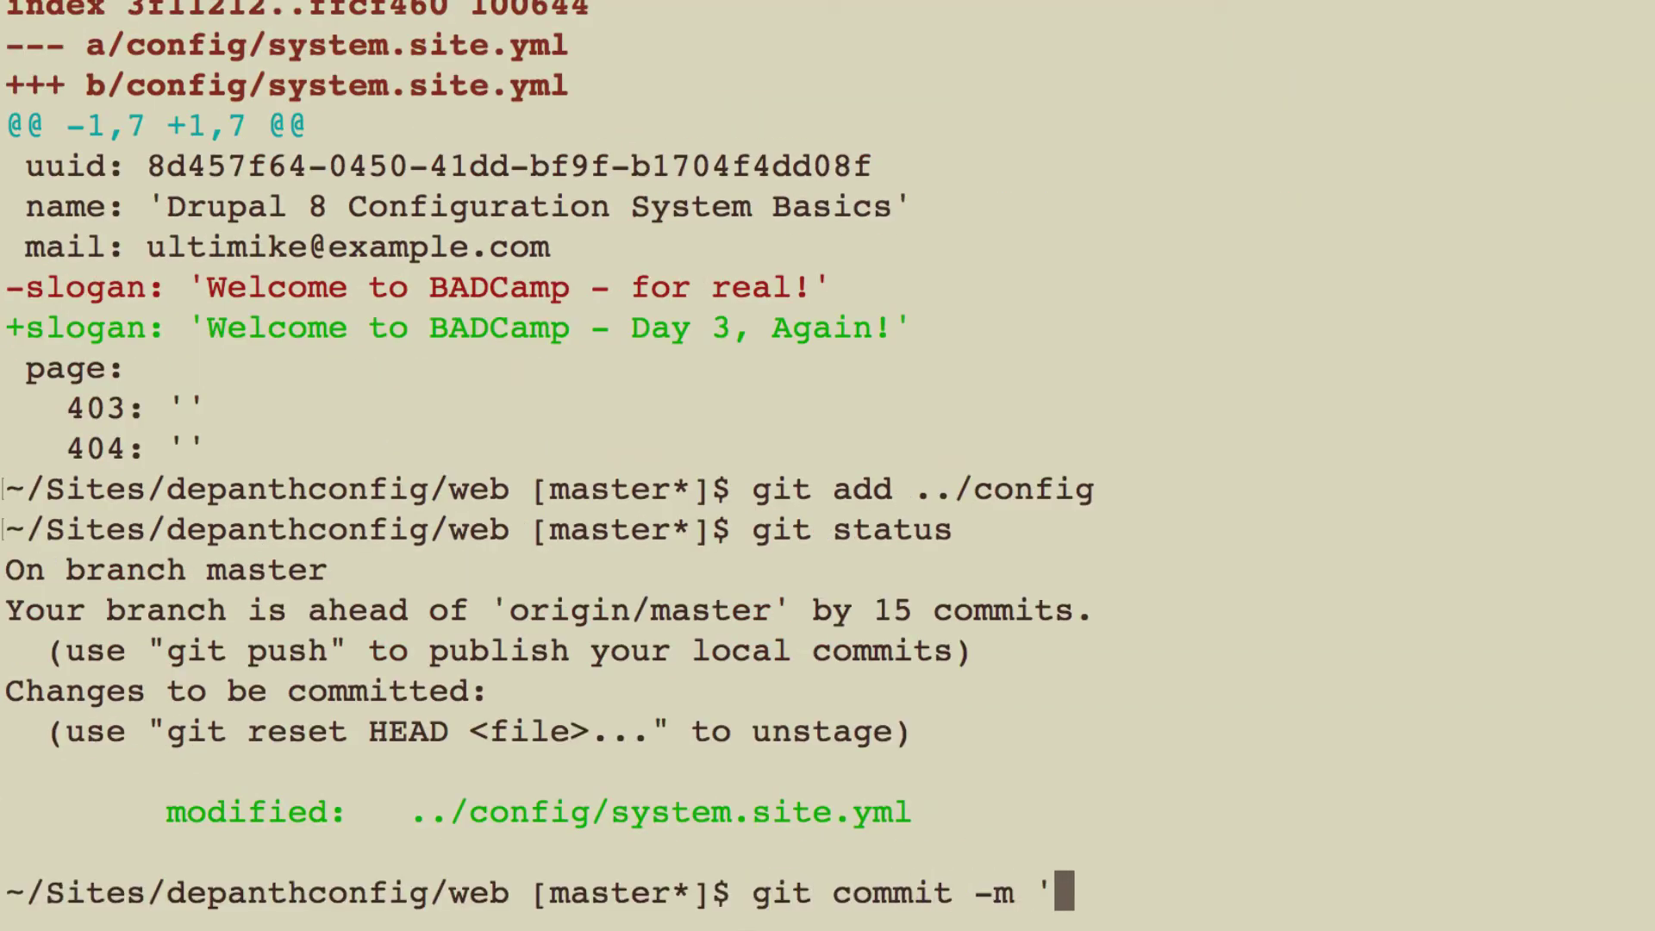
pyautogui.write('Chang')
pyautogui.press('BackSpace')
pyautogui.press('BackSpace')
pyautogui.press('BackSpace')
pyautogui.press('BackSpace')
pyautogui.write('onfig:')
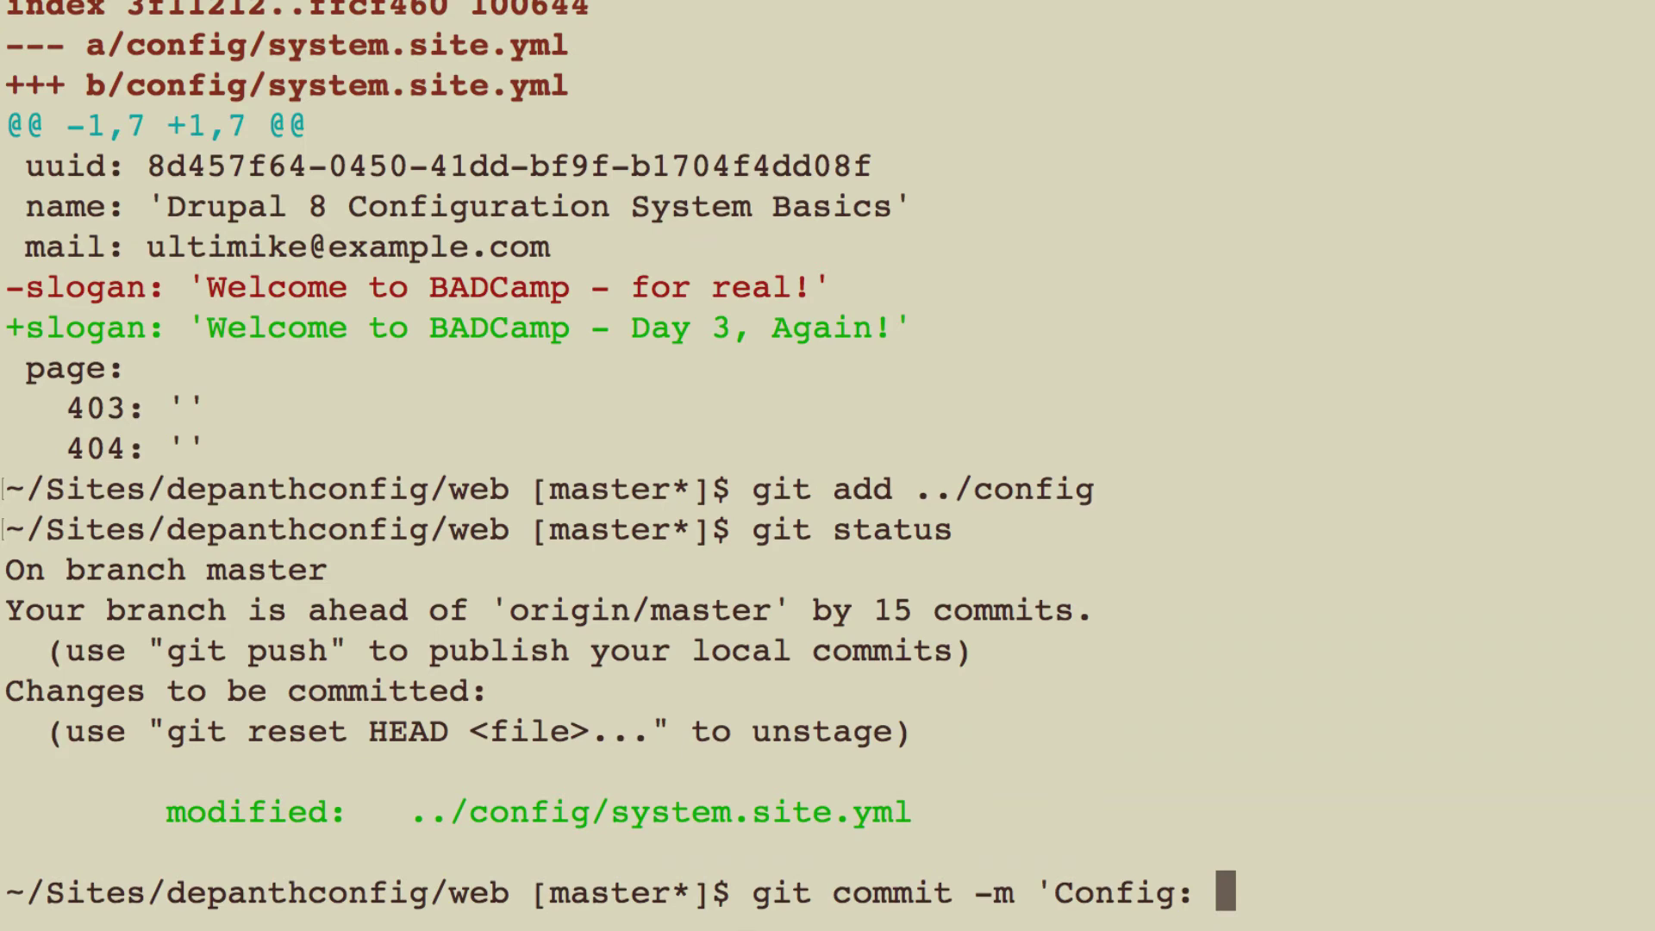
pyautogui.write('Changed site slo')
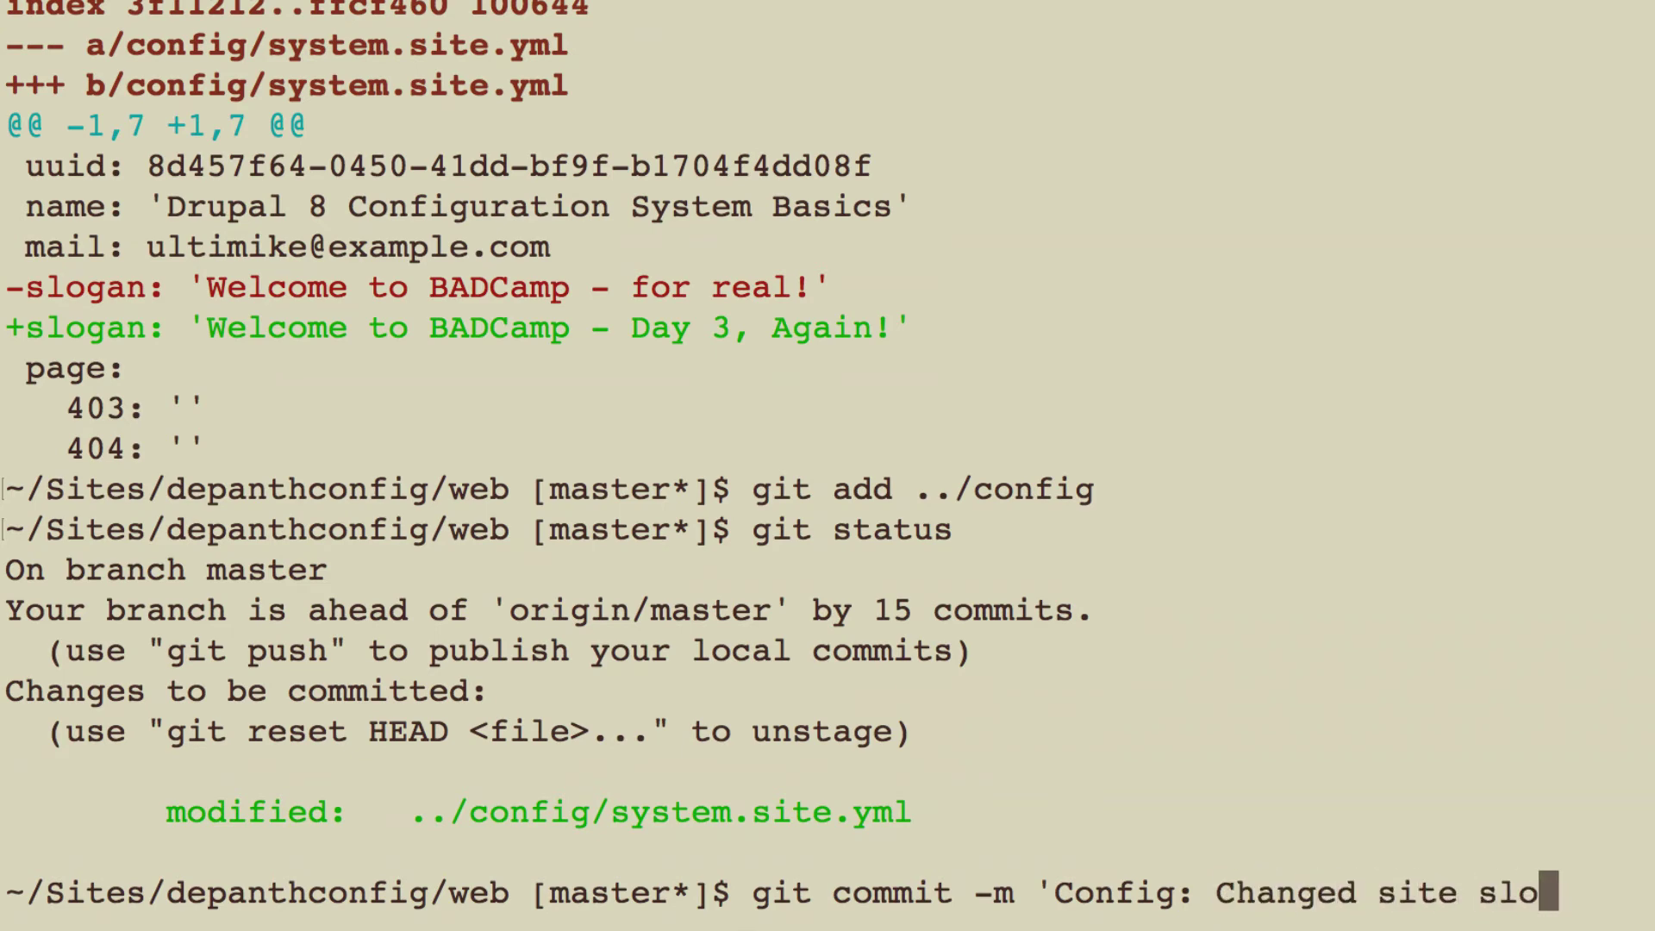
pyautogui.write('gan')
pyautogui.write("'")
pyautogui.press('Return')
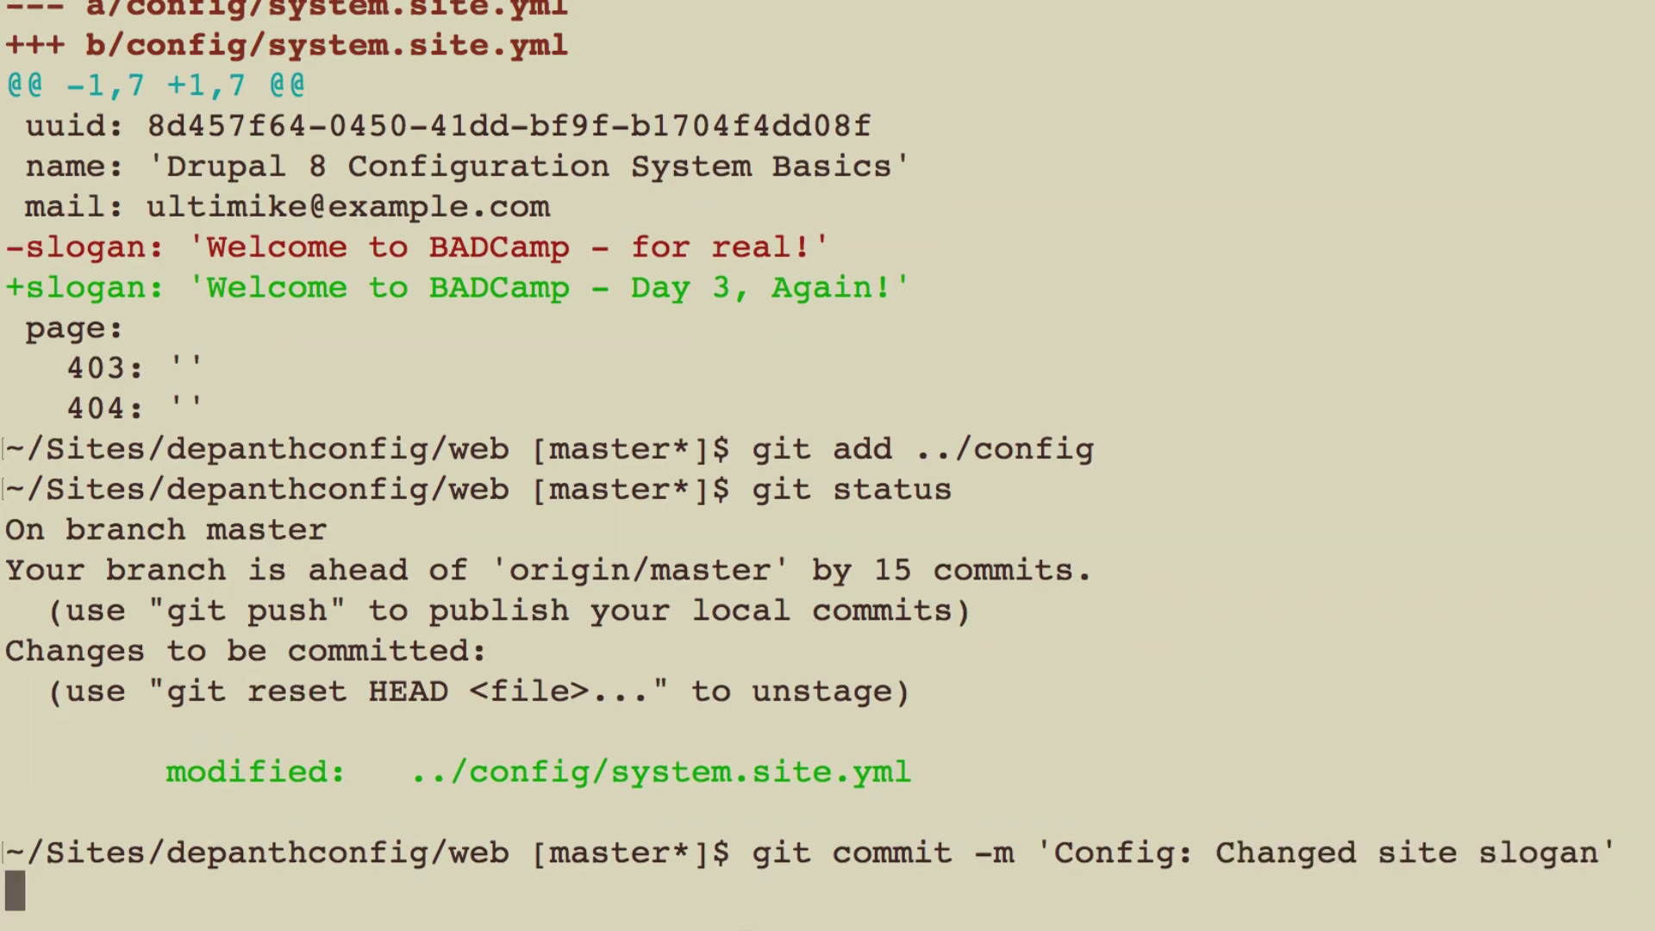
# - Push the commit with "git push badcamp" and check the working directory with "git status"
pyautogui.write('git push badcamp')
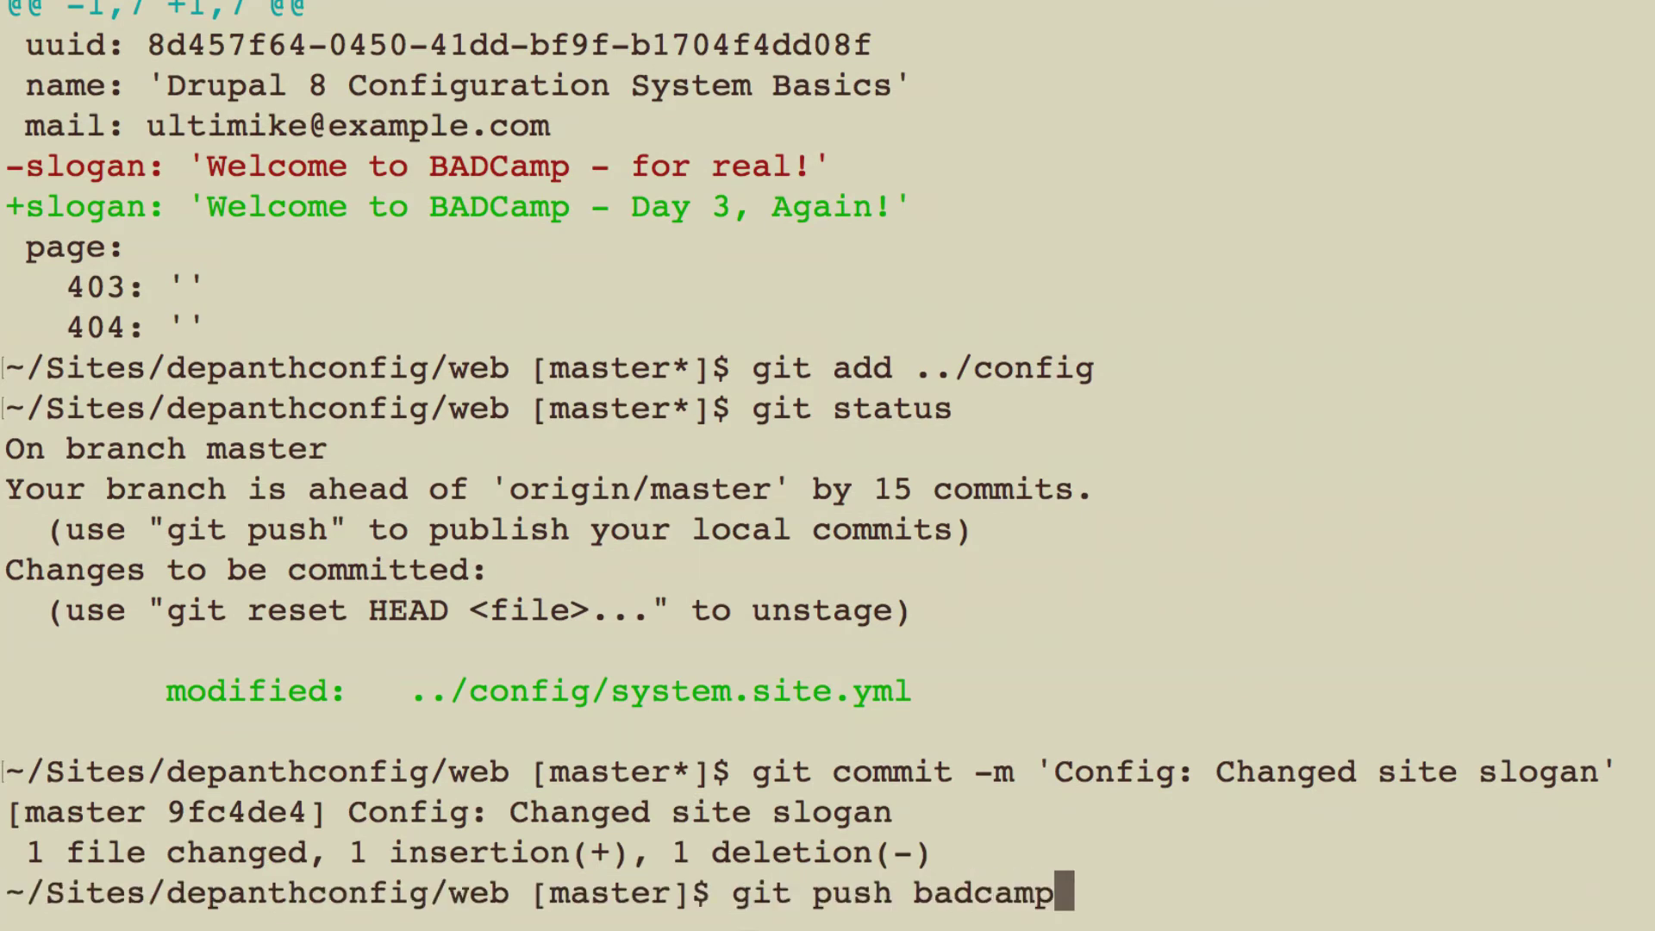
pyautogui.press('Return')
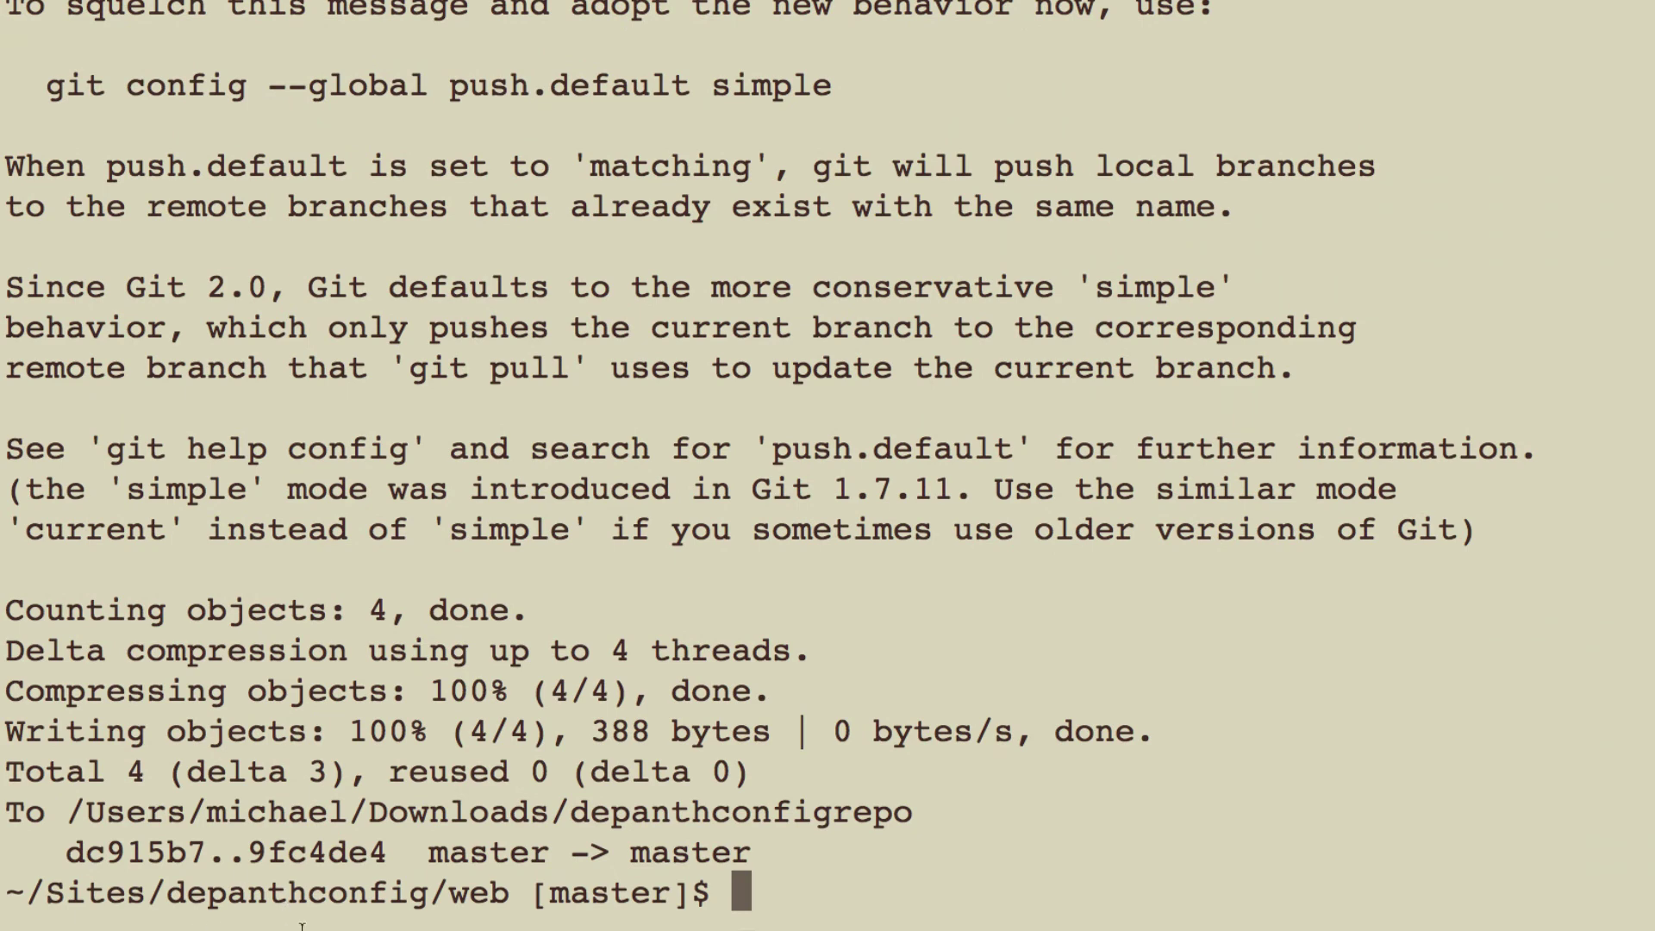
pyautogui.write('git status')
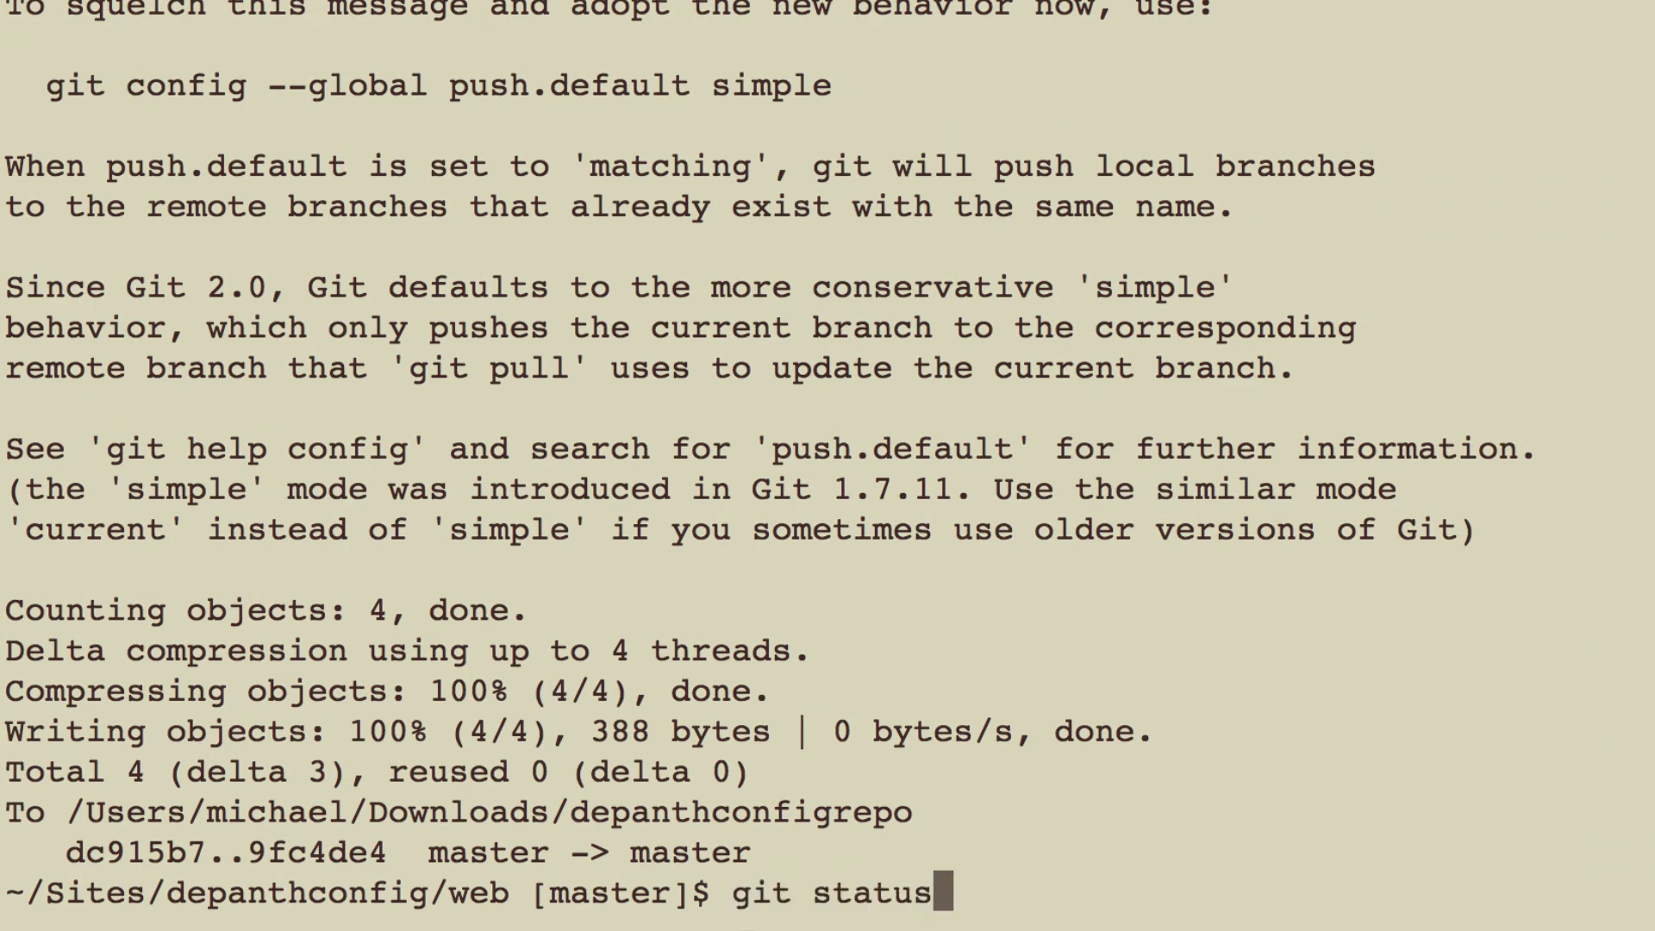
pyautogui.press('Return')
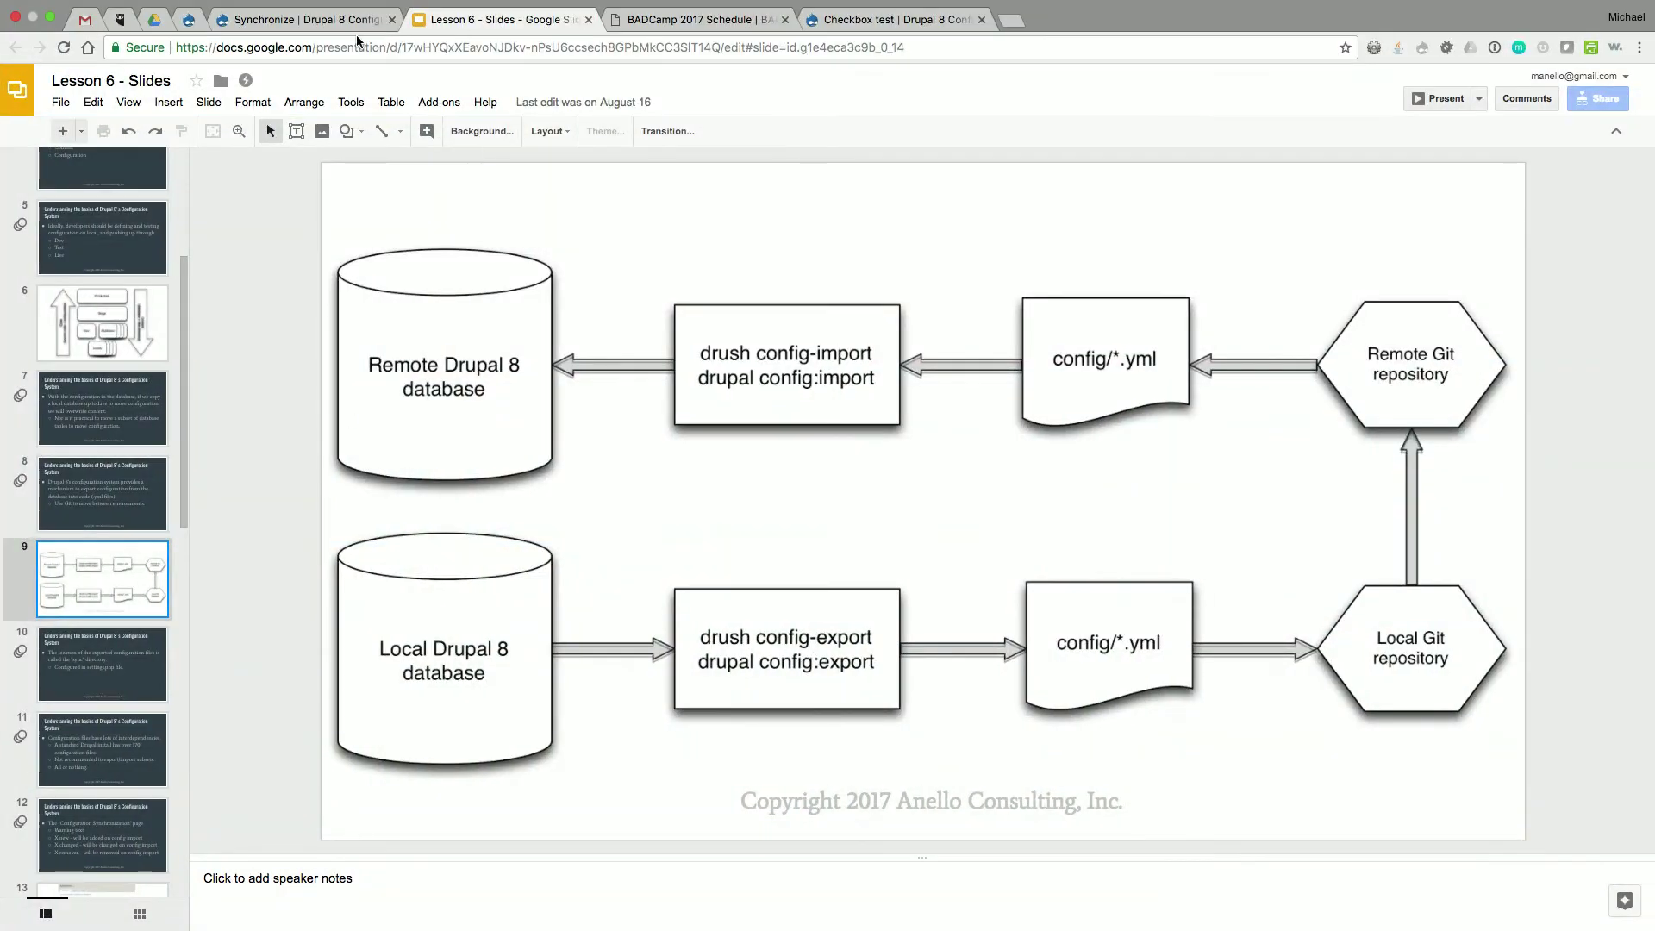
# - Reload the local site's Synchronize page in Chrome to check for remaining configuration differences
pyautogui.click(332, 19)
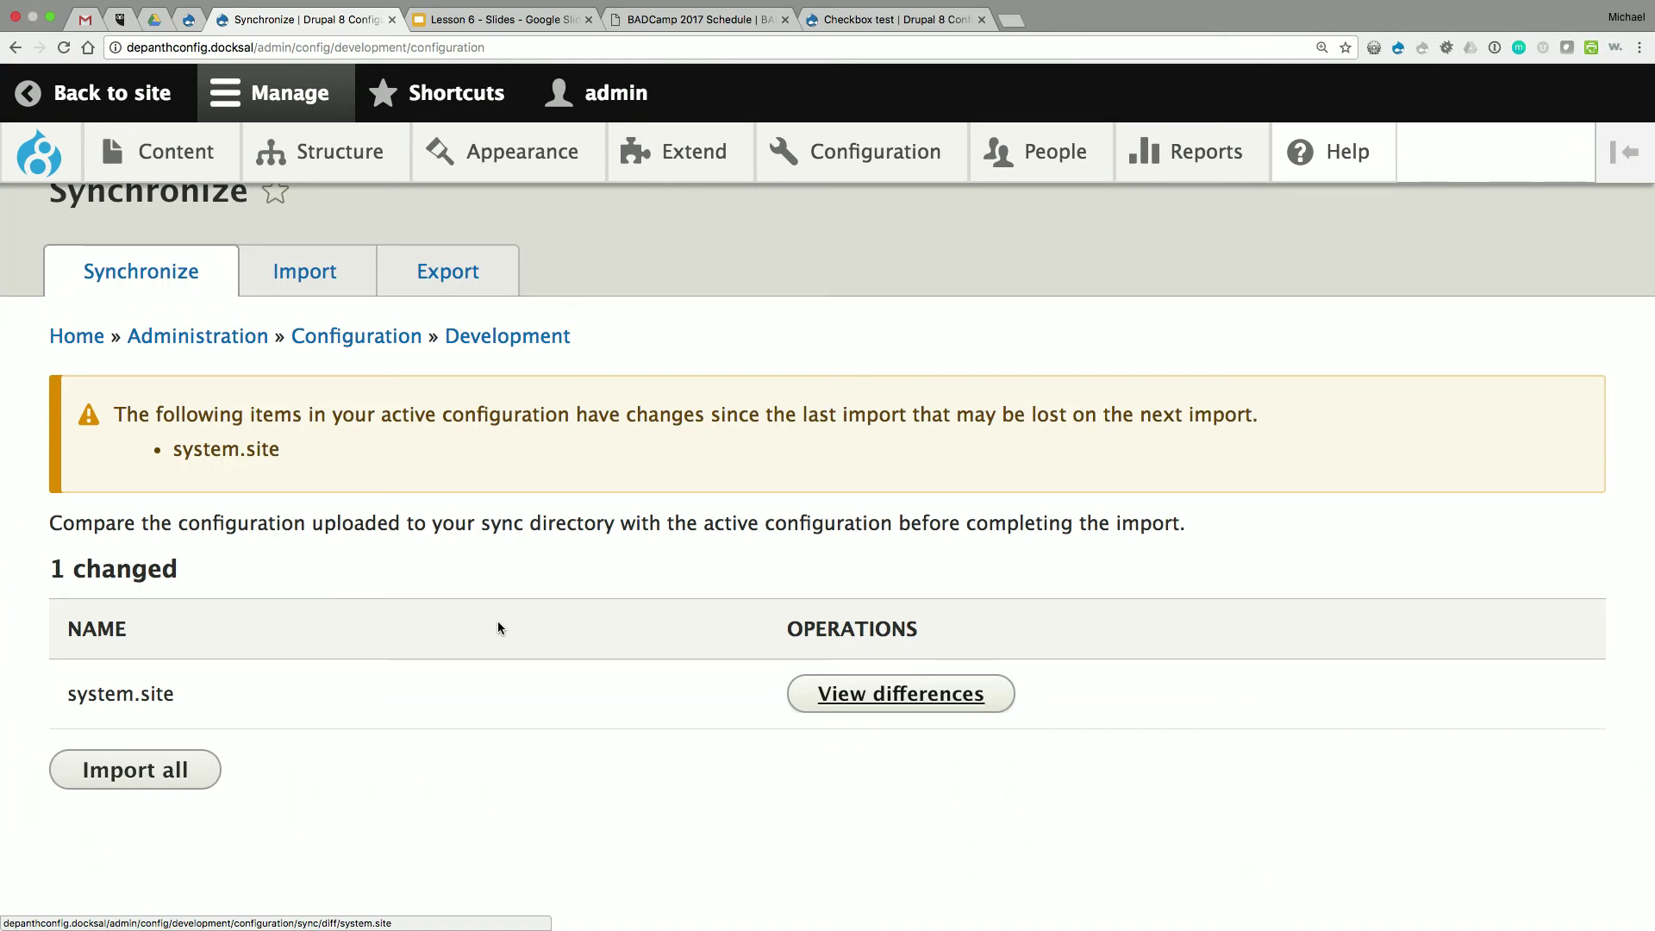
pyautogui.press('super+r')
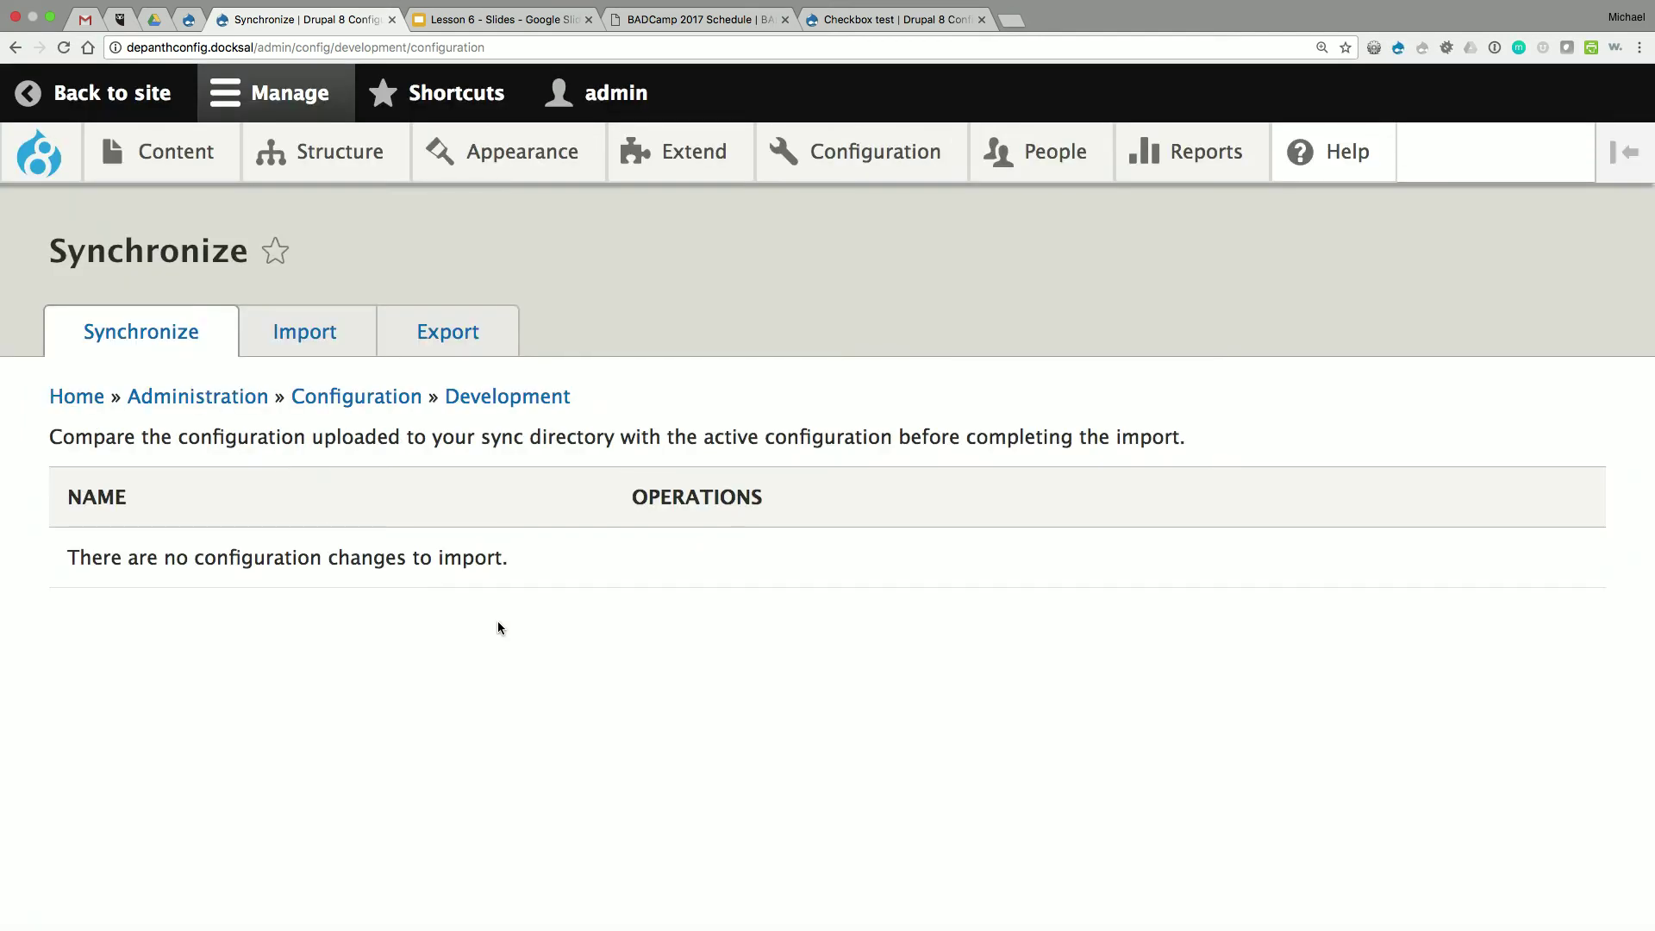
pyautogui.press('super+Tab')
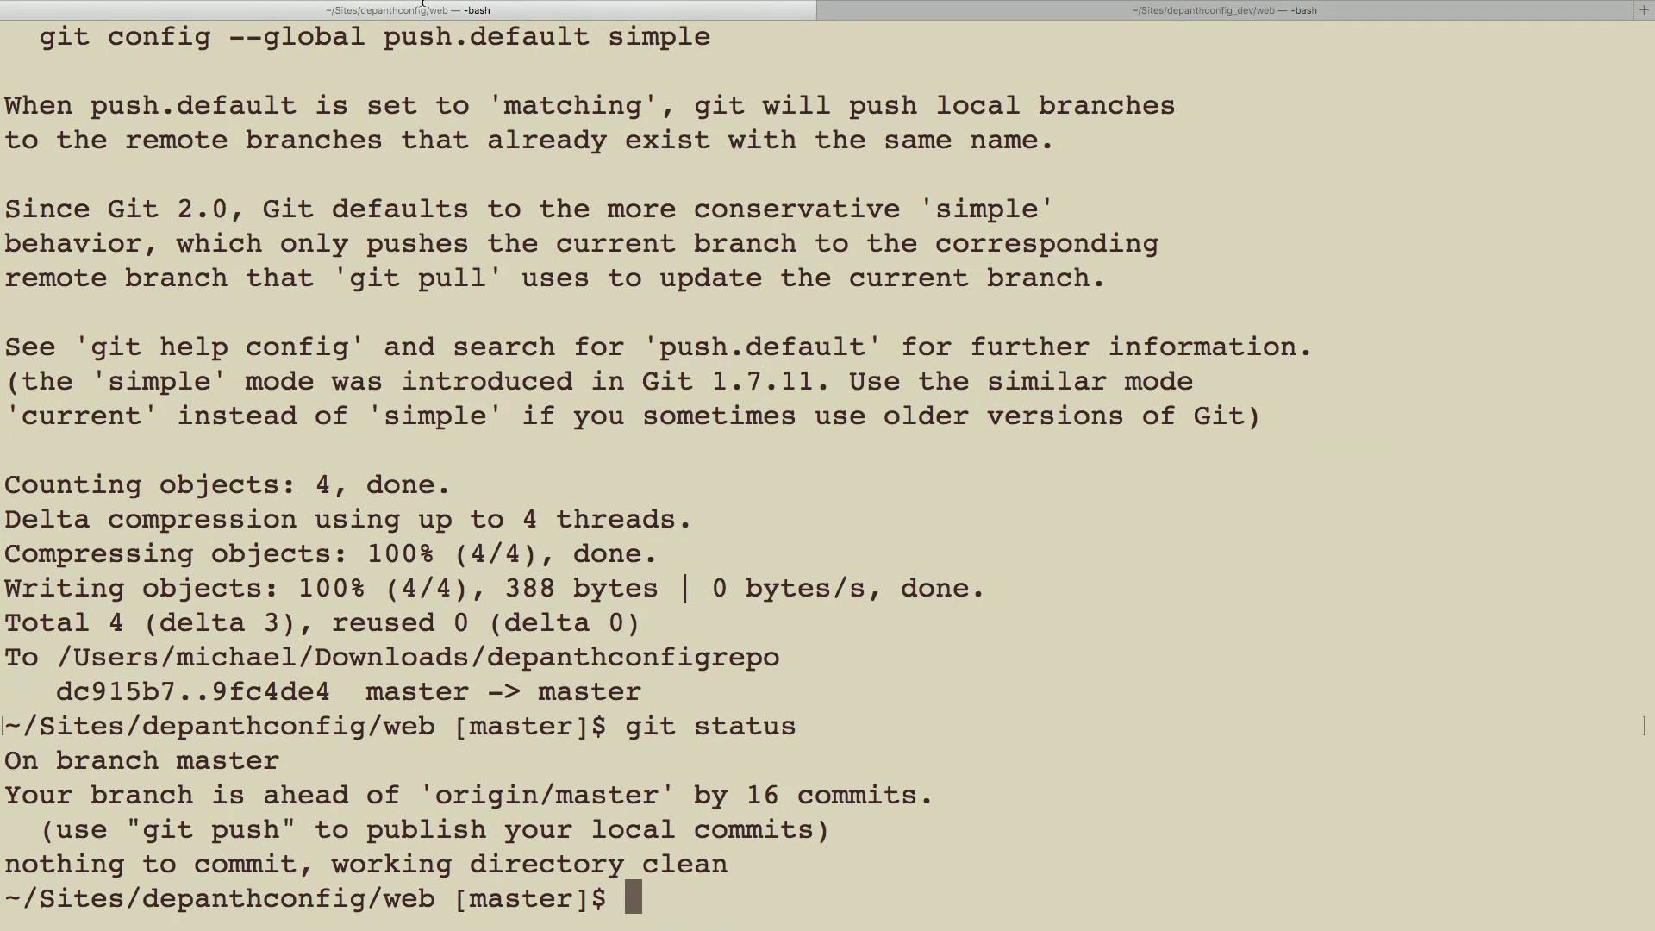
pyautogui.moveTo(420, 6)
pyautogui.press('super+Tab')
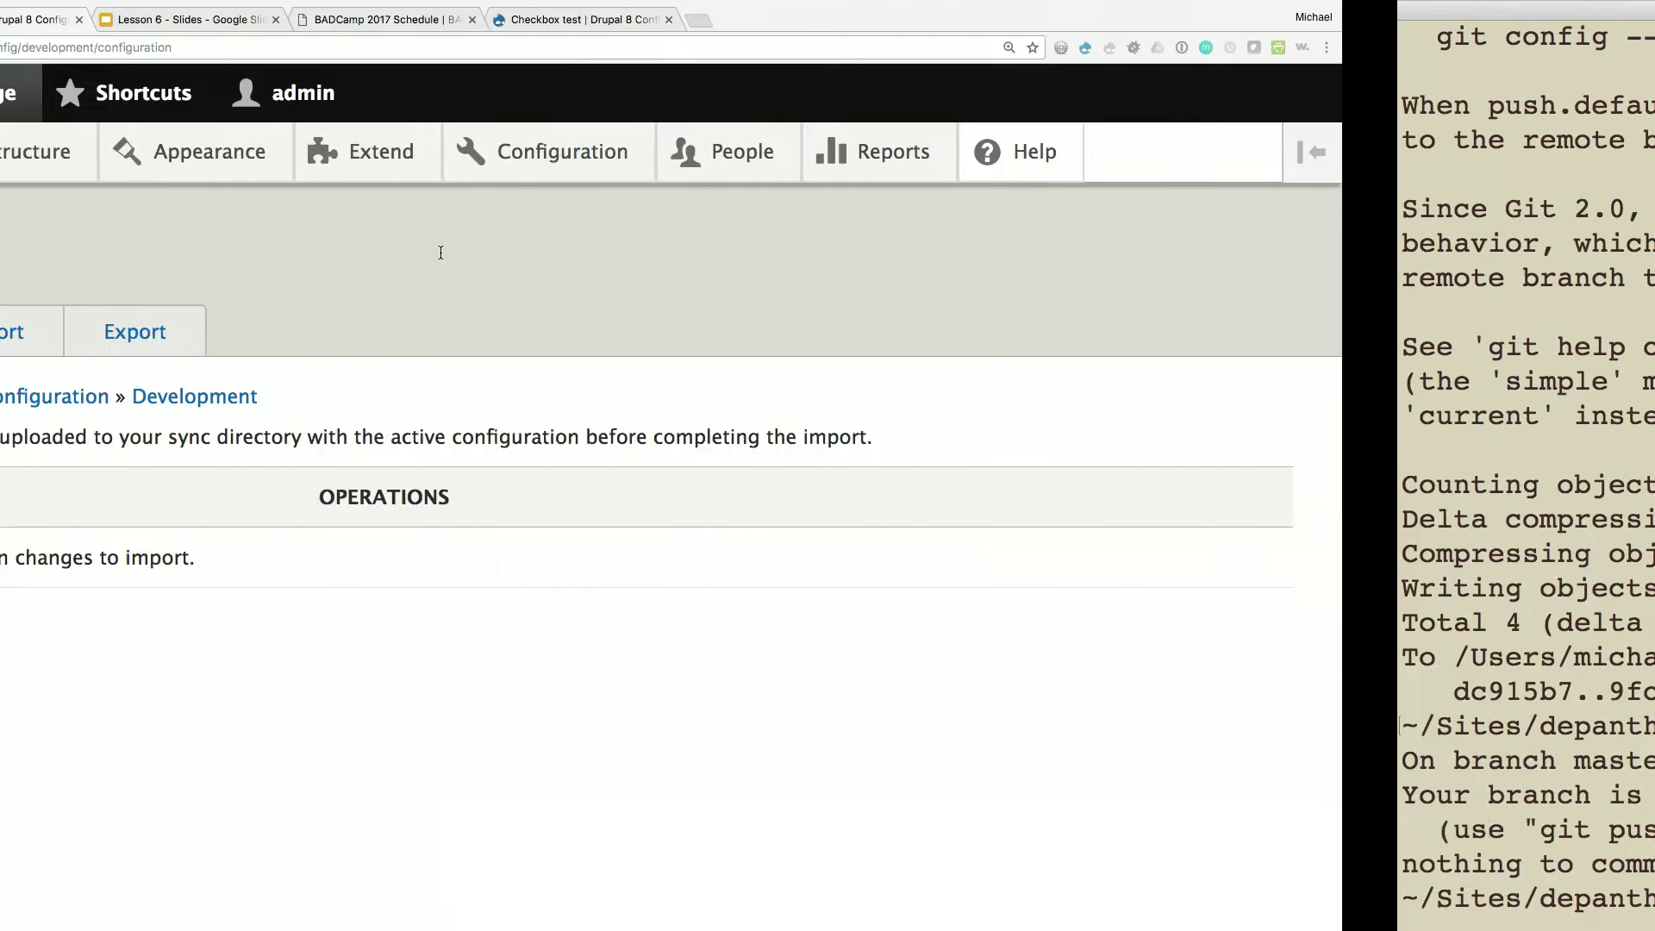
# - Review the configuration workflow diagram in the Lesson 6 slides and reload the depanthconfig_dev site to check its slogan
pyautogui.click(478, 17)
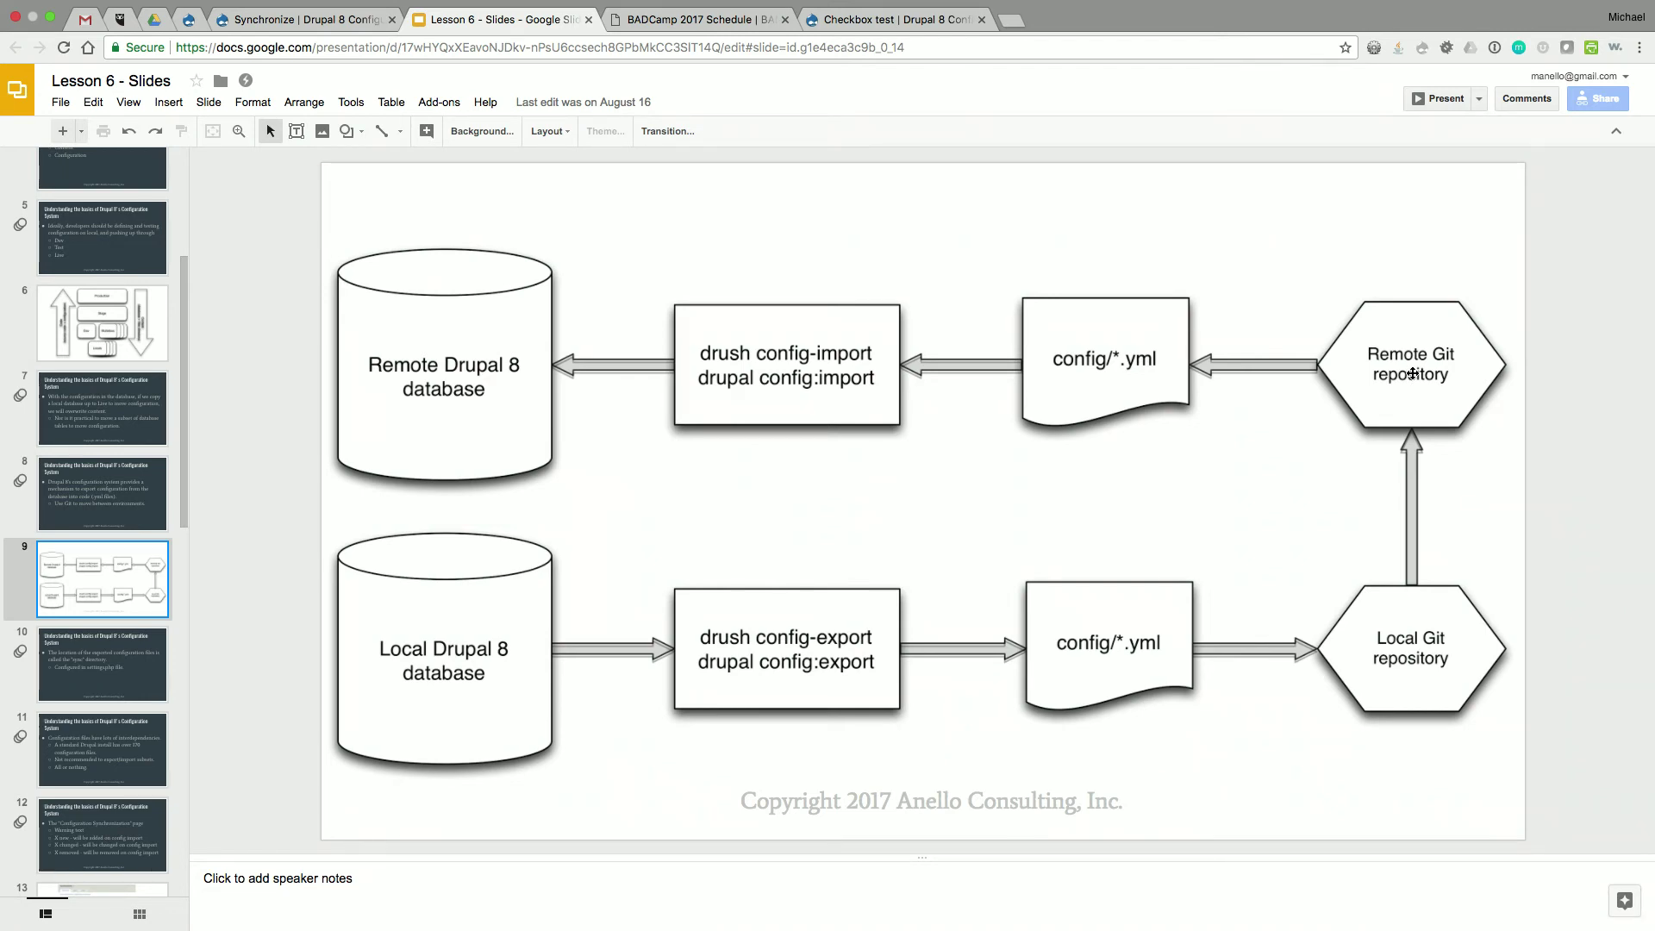
pyautogui.click(846, 33)
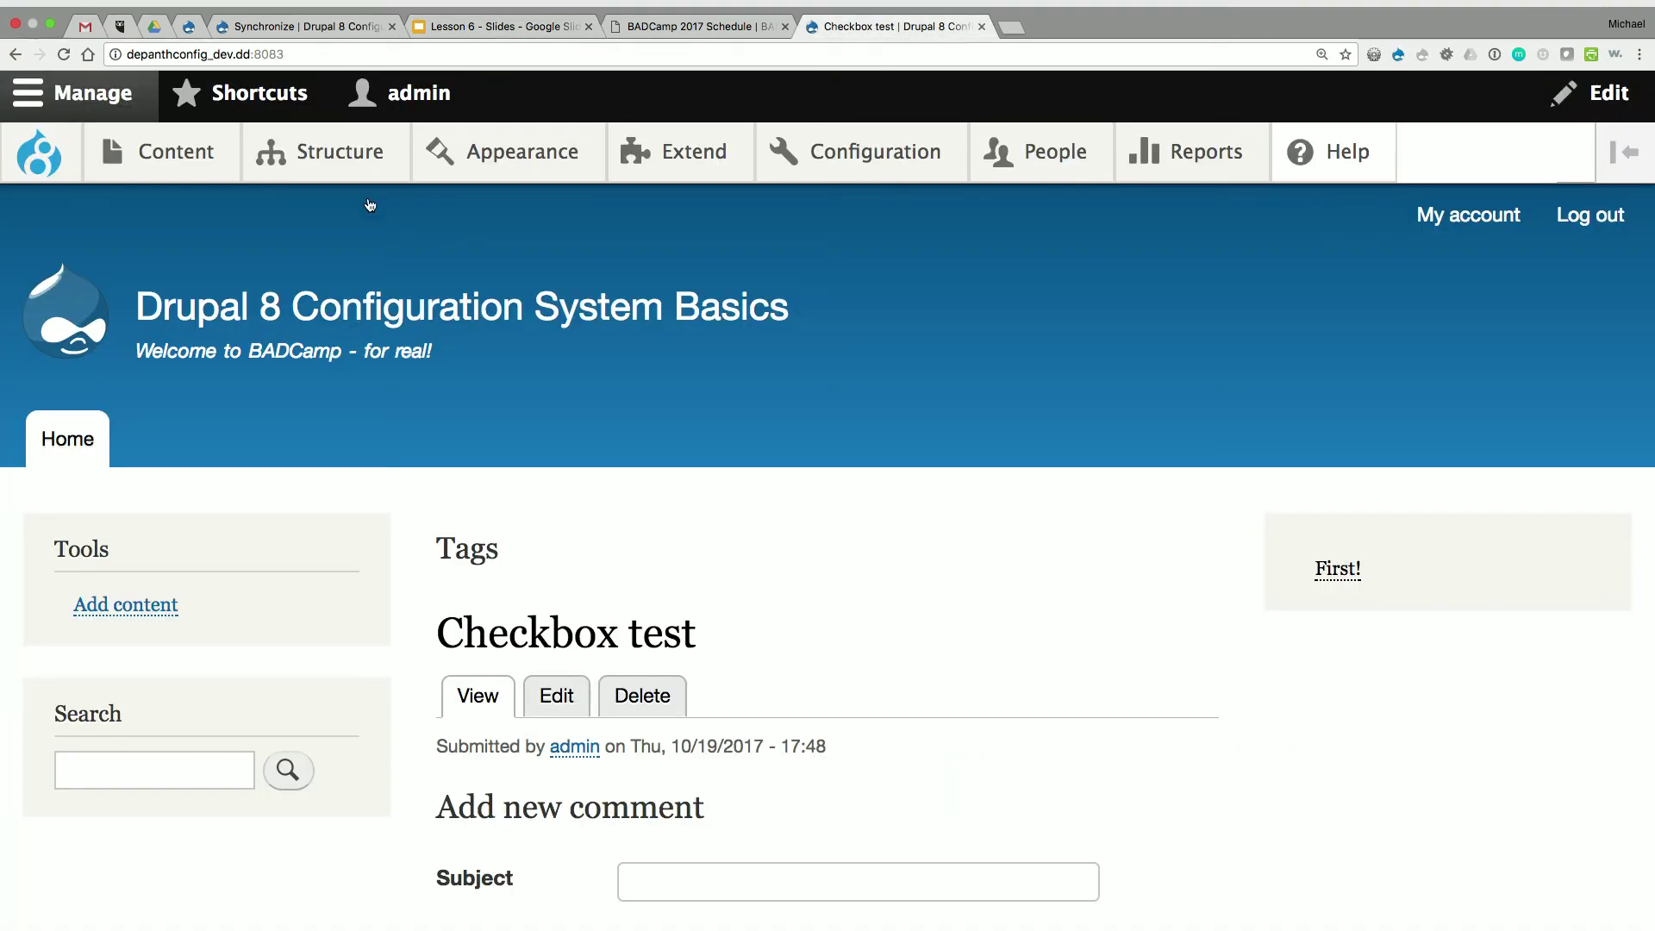
pyautogui.press('super+r')
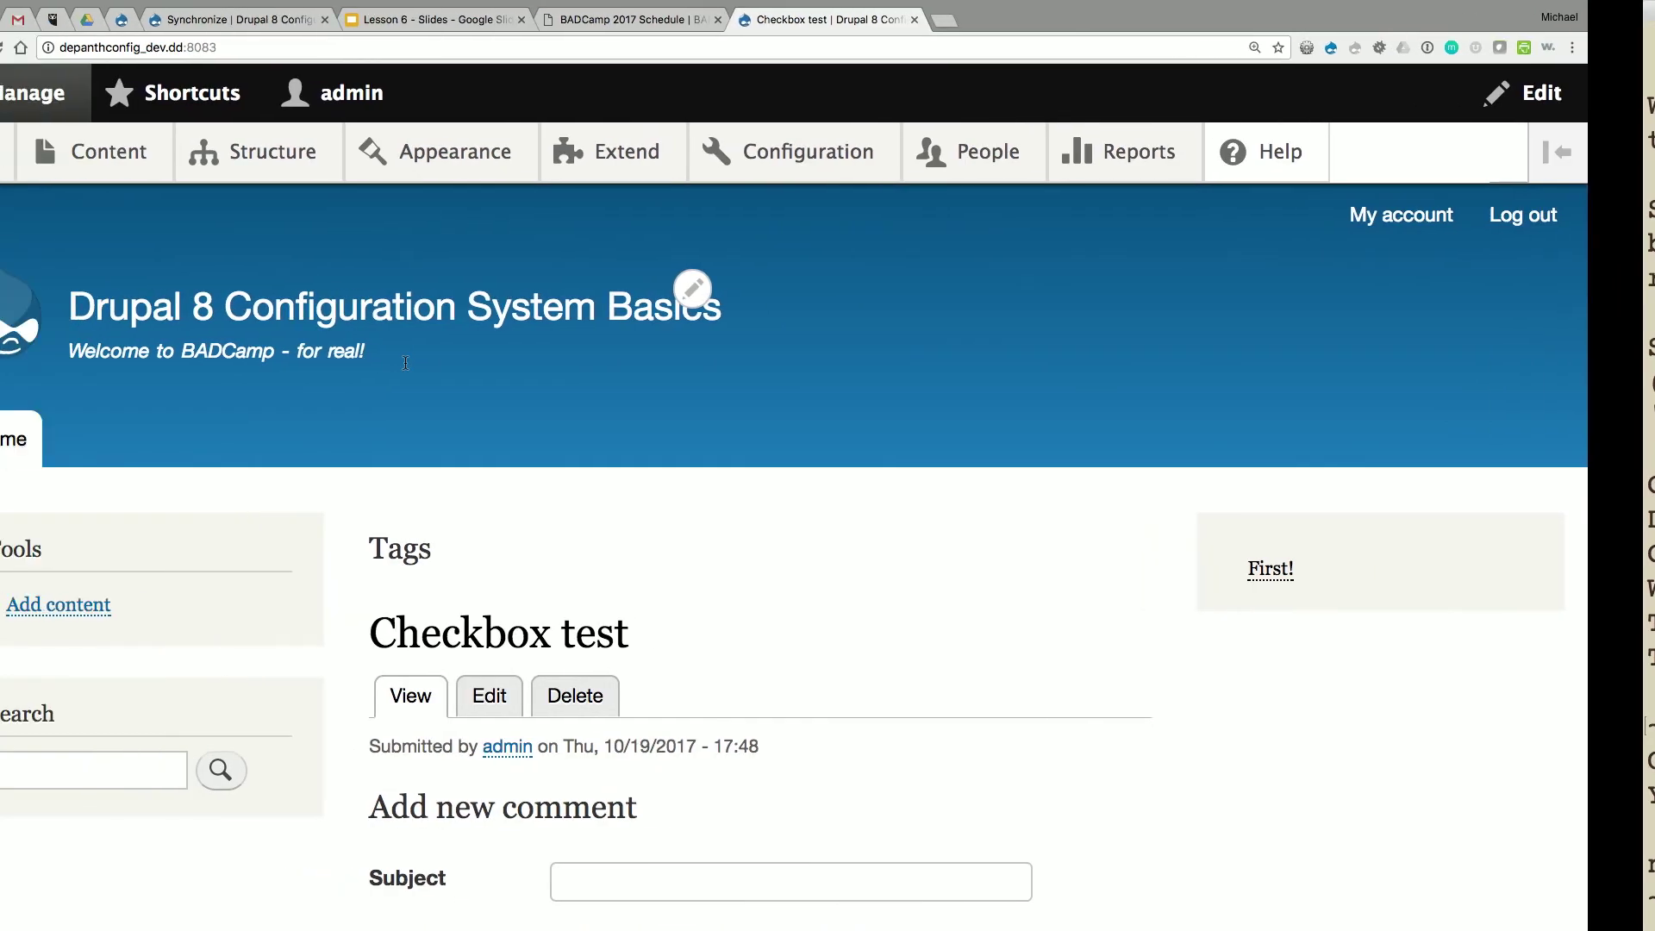
pyautogui.click(495, 20)
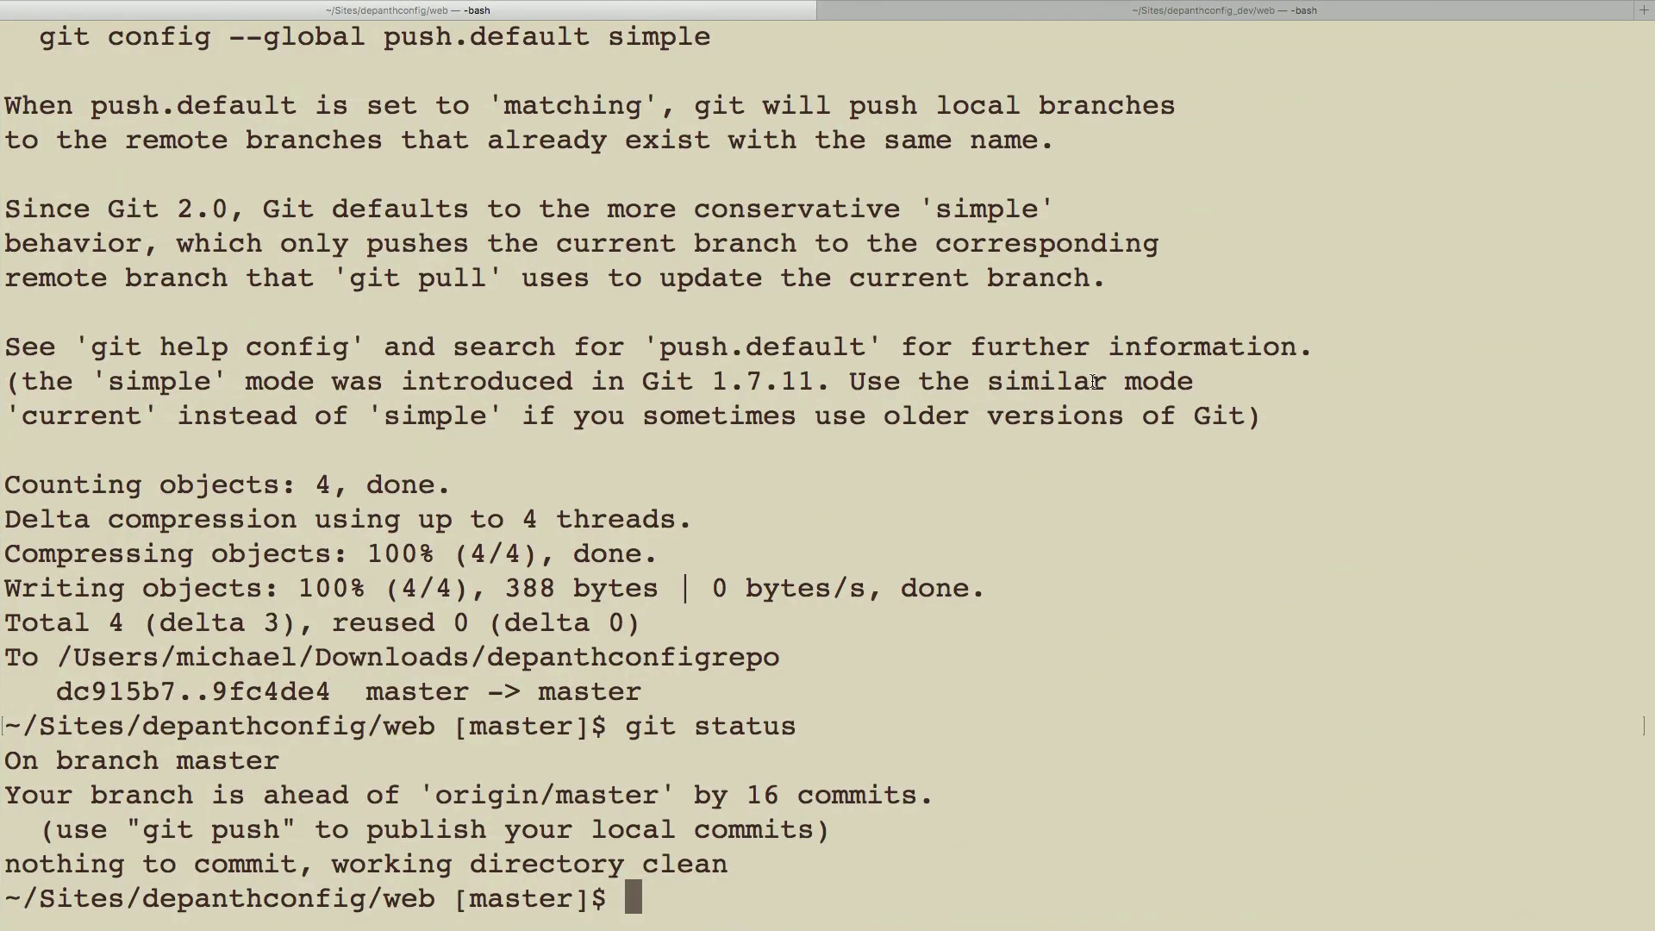
# - Switch to the depanthconfig_dev terminal session, enlarge its text four levels and clear its output
pyautogui.click(887, 12)
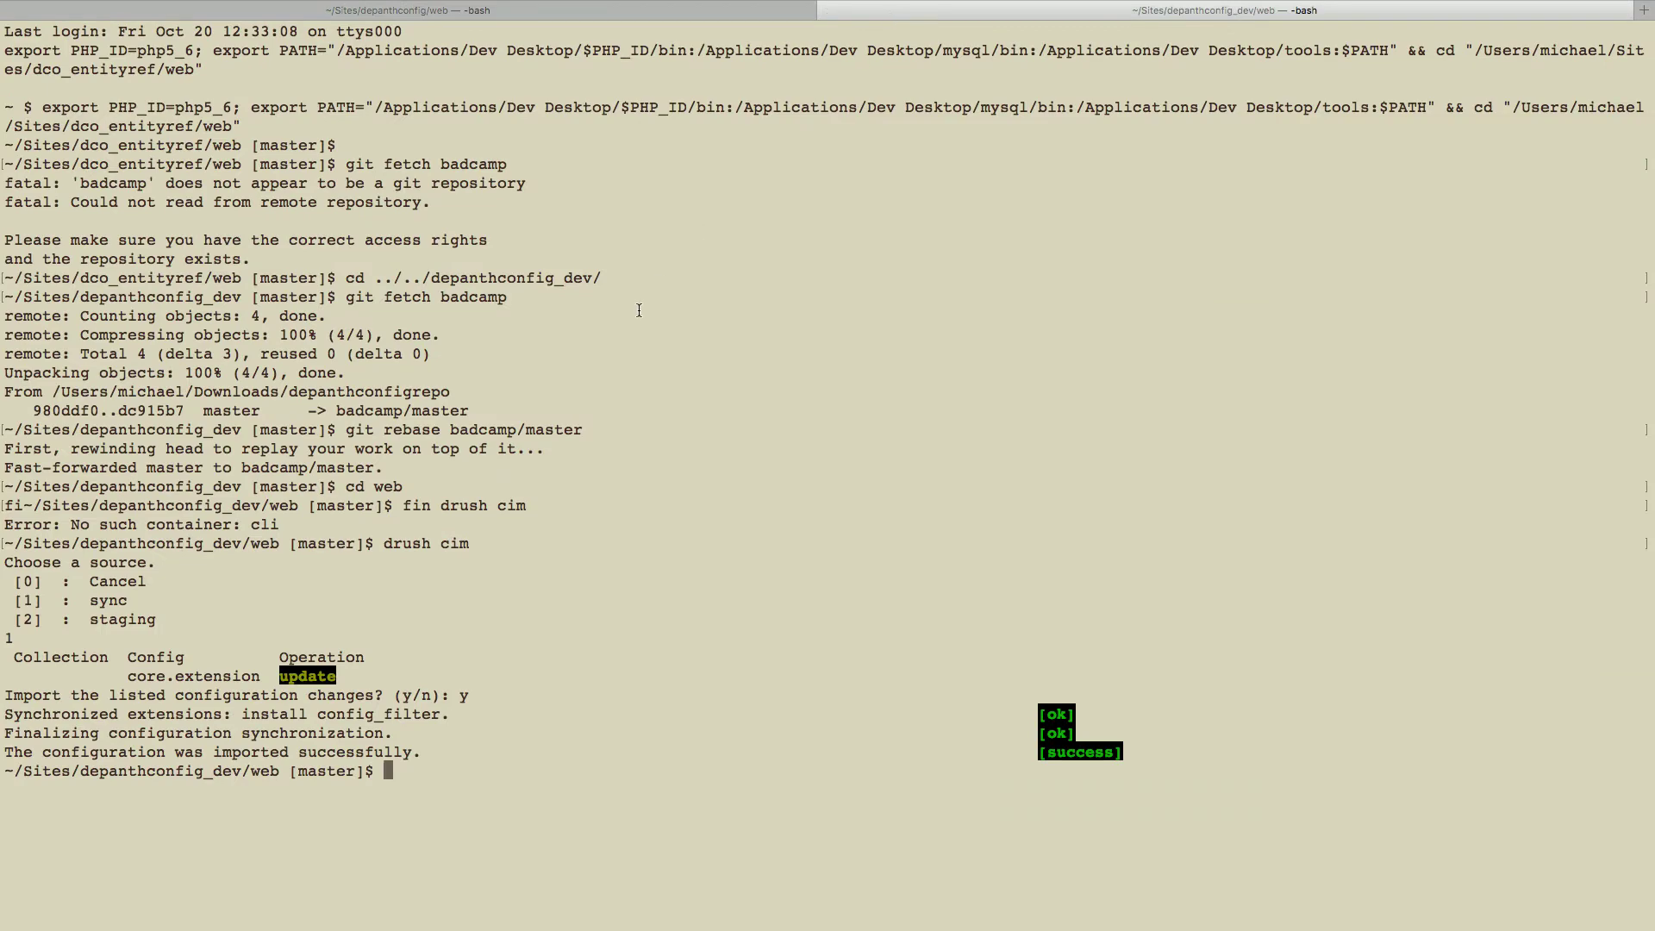
pyautogui.press('super+plus')
pyautogui.press('super+plus')
pyautogui.press('super+plus')
pyautogui.press('super+plus')
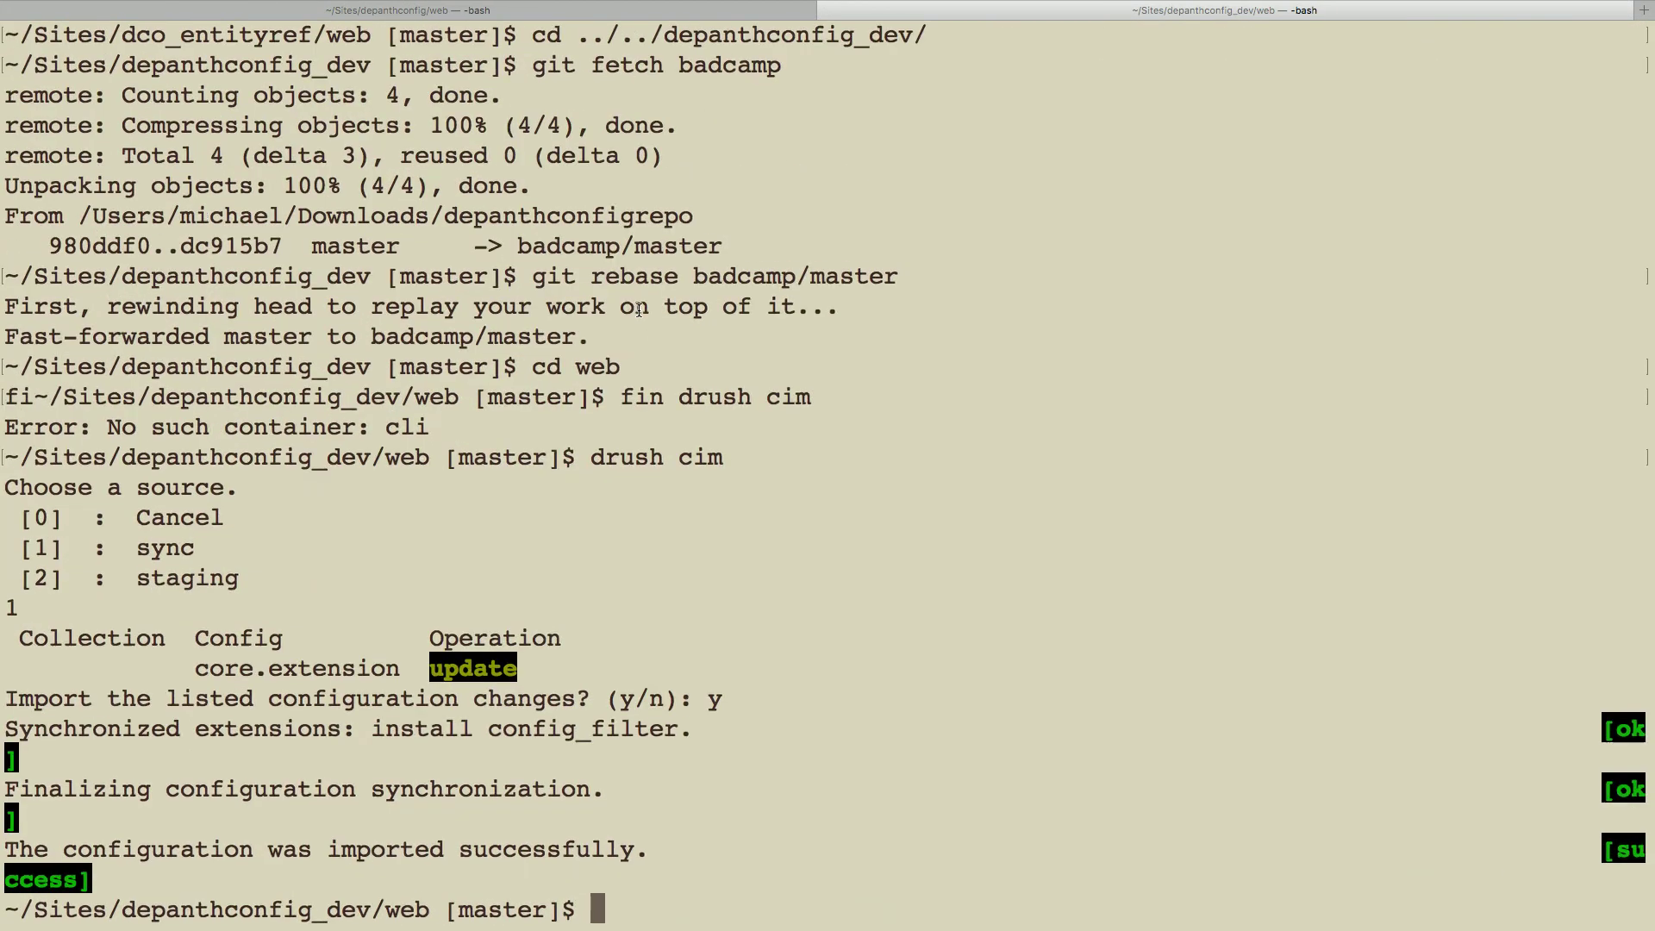
pyautogui.write('clear')
pyautogui.press('Return')
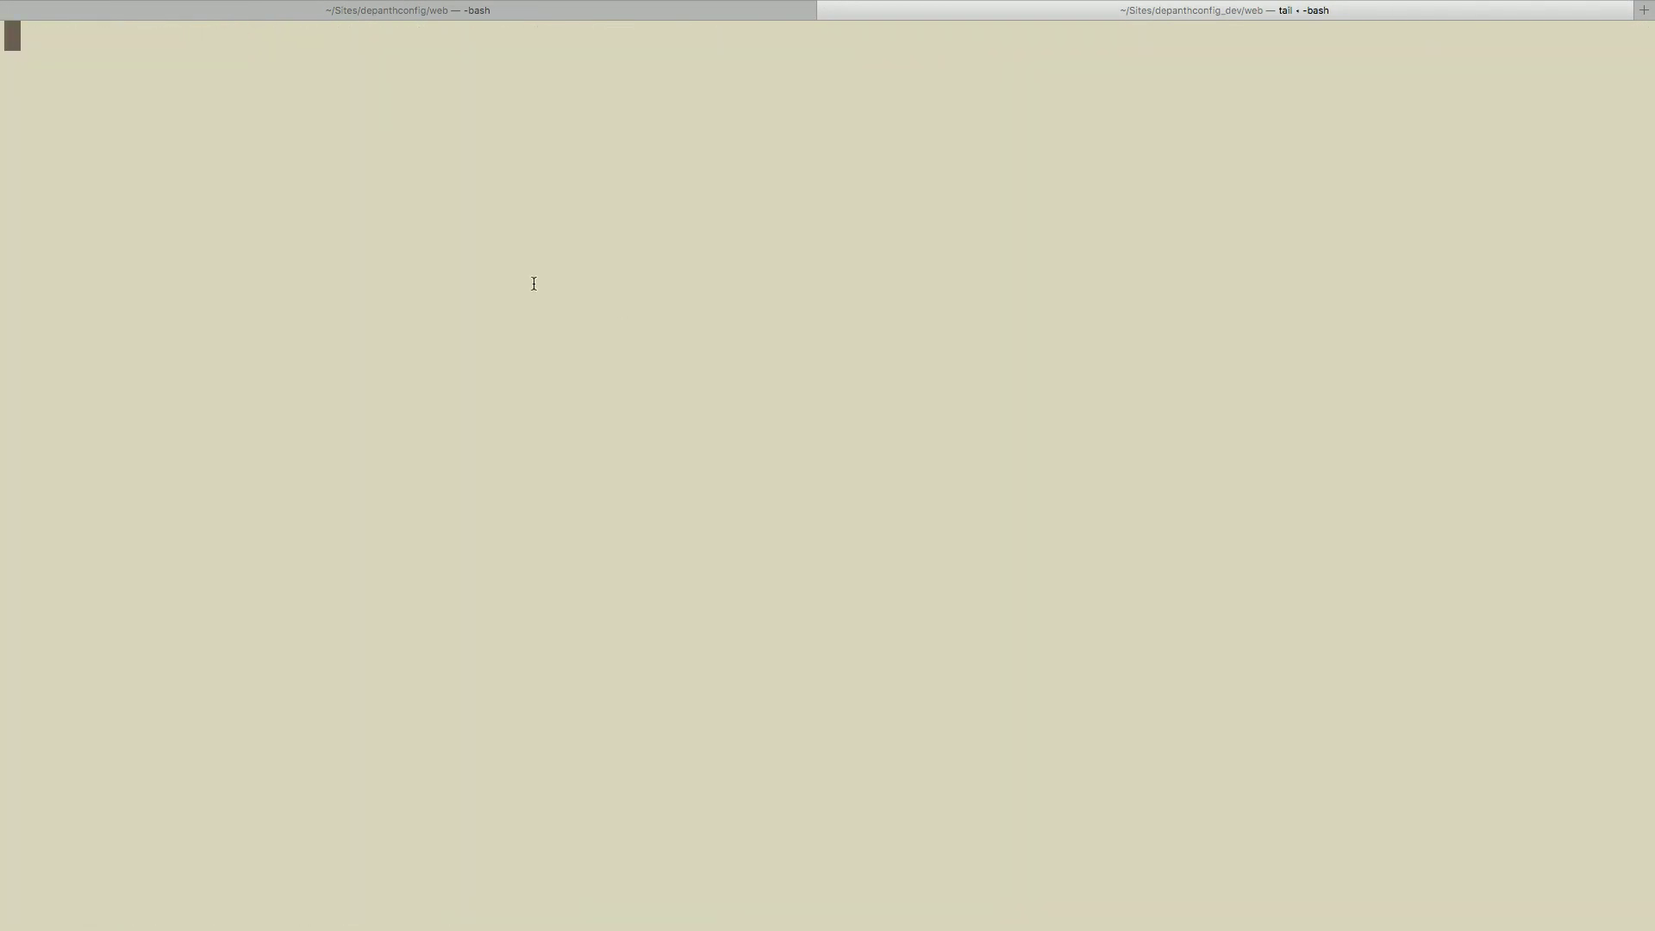
# - Move up to the depanthconfig_dev project root and run "git fetch badcamp"
pyautogui.scroll(1, 285, 101)
pyautogui.moveTo(283, 101); pyautogui.dragTo(407, 167)
pyautogui.scroll(1, 391, 42)
pyautogui.click(655, 239)
pyautogui.write('cd ..')
pyautogui.press('Return')
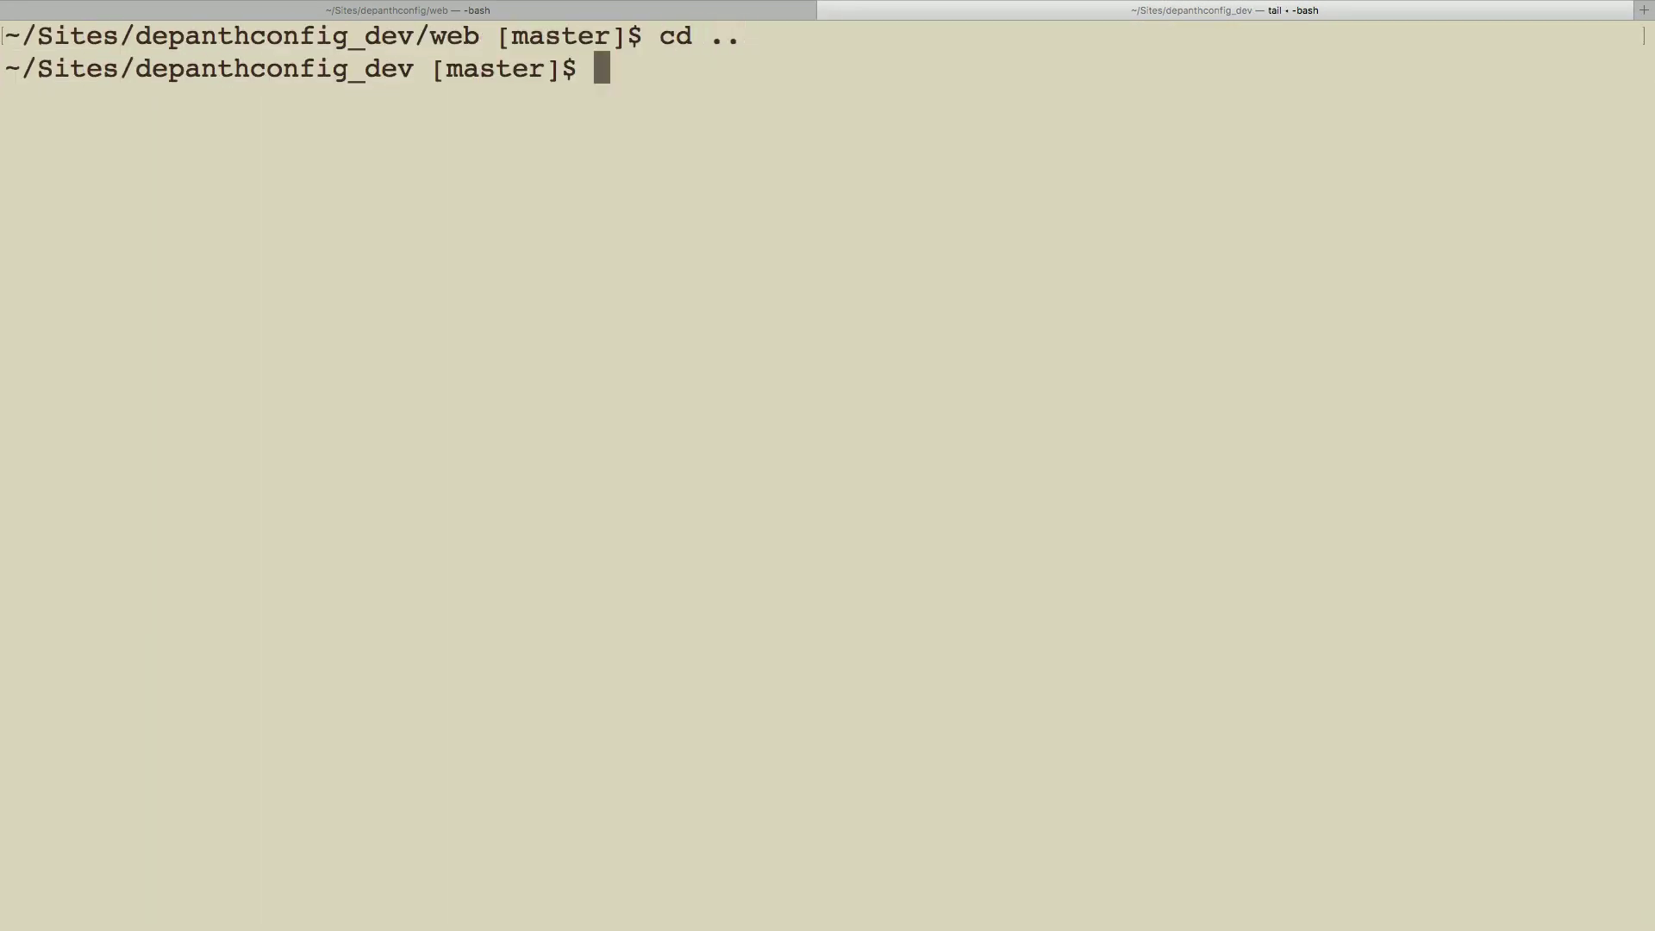
pyautogui.write('git fe')
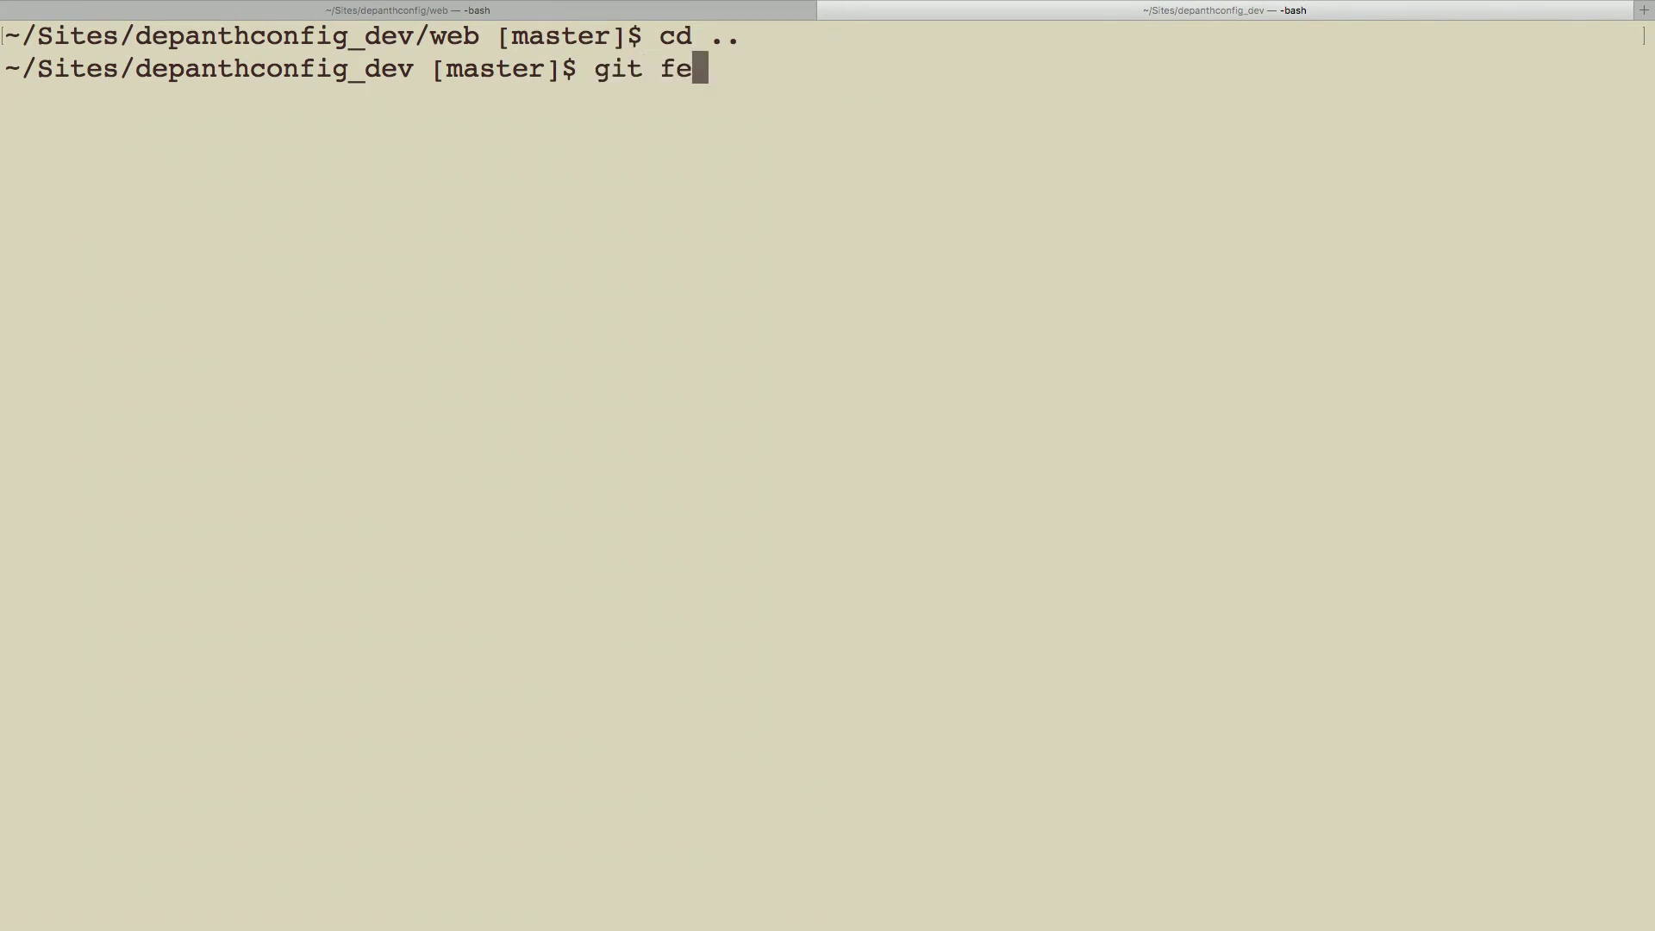
pyautogui.write('tch badcamp')
pyautogui.press('Return')
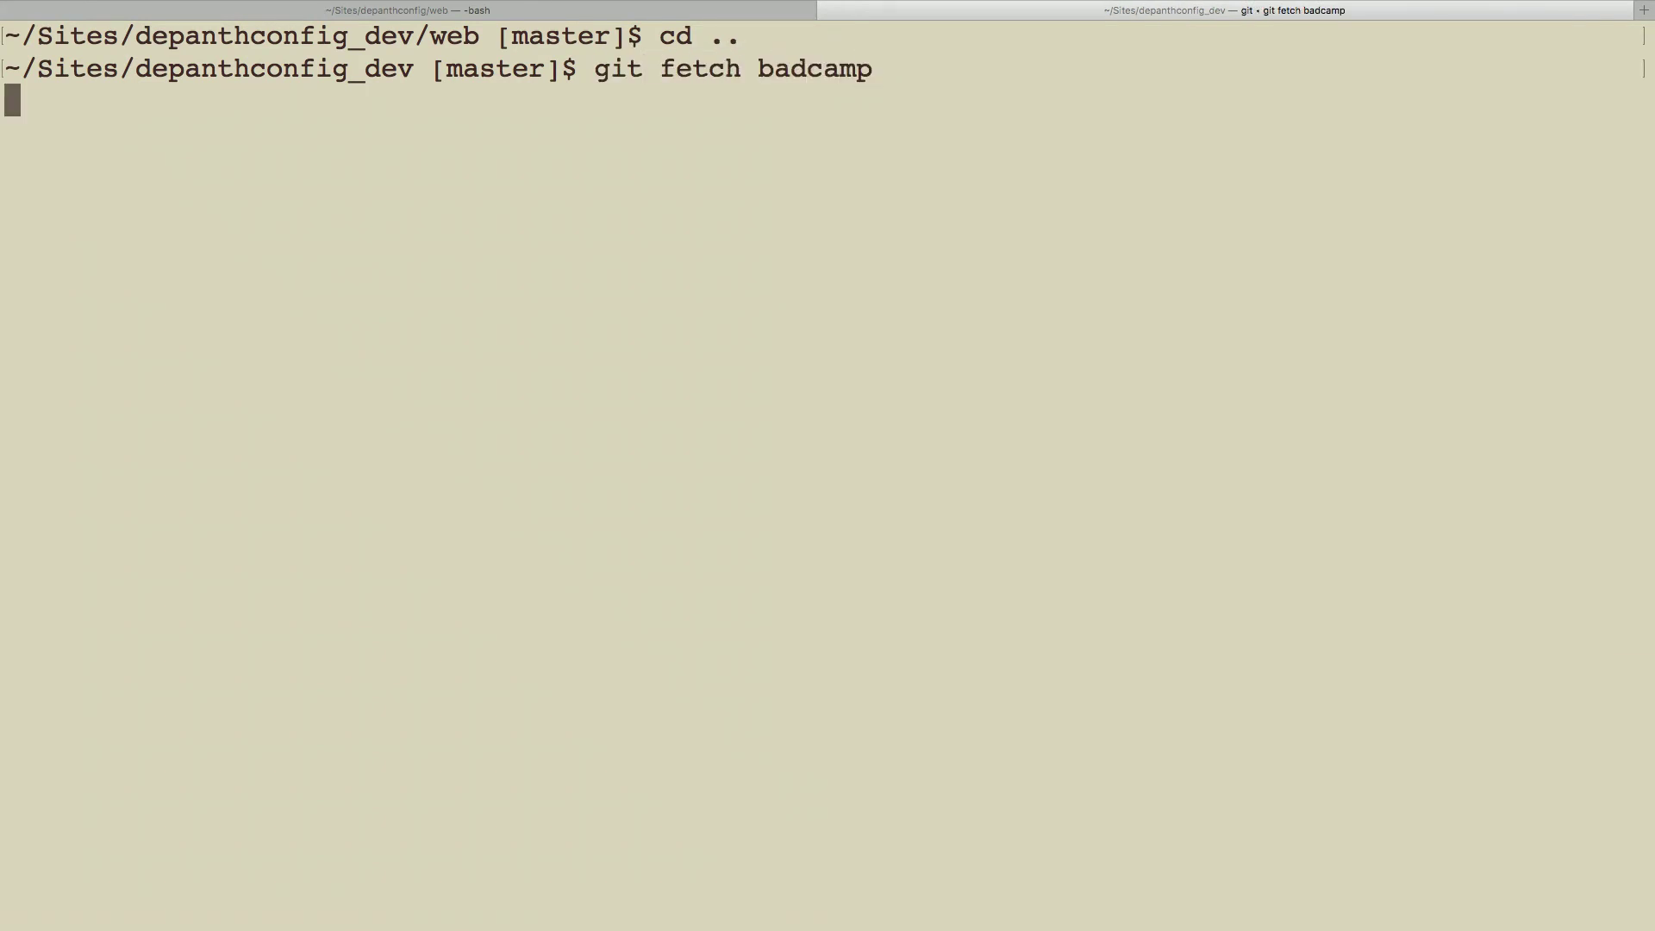
# - Rebase the dev repository's master branch with "git rebase badcamp/master"
pyautogui.write('git ')
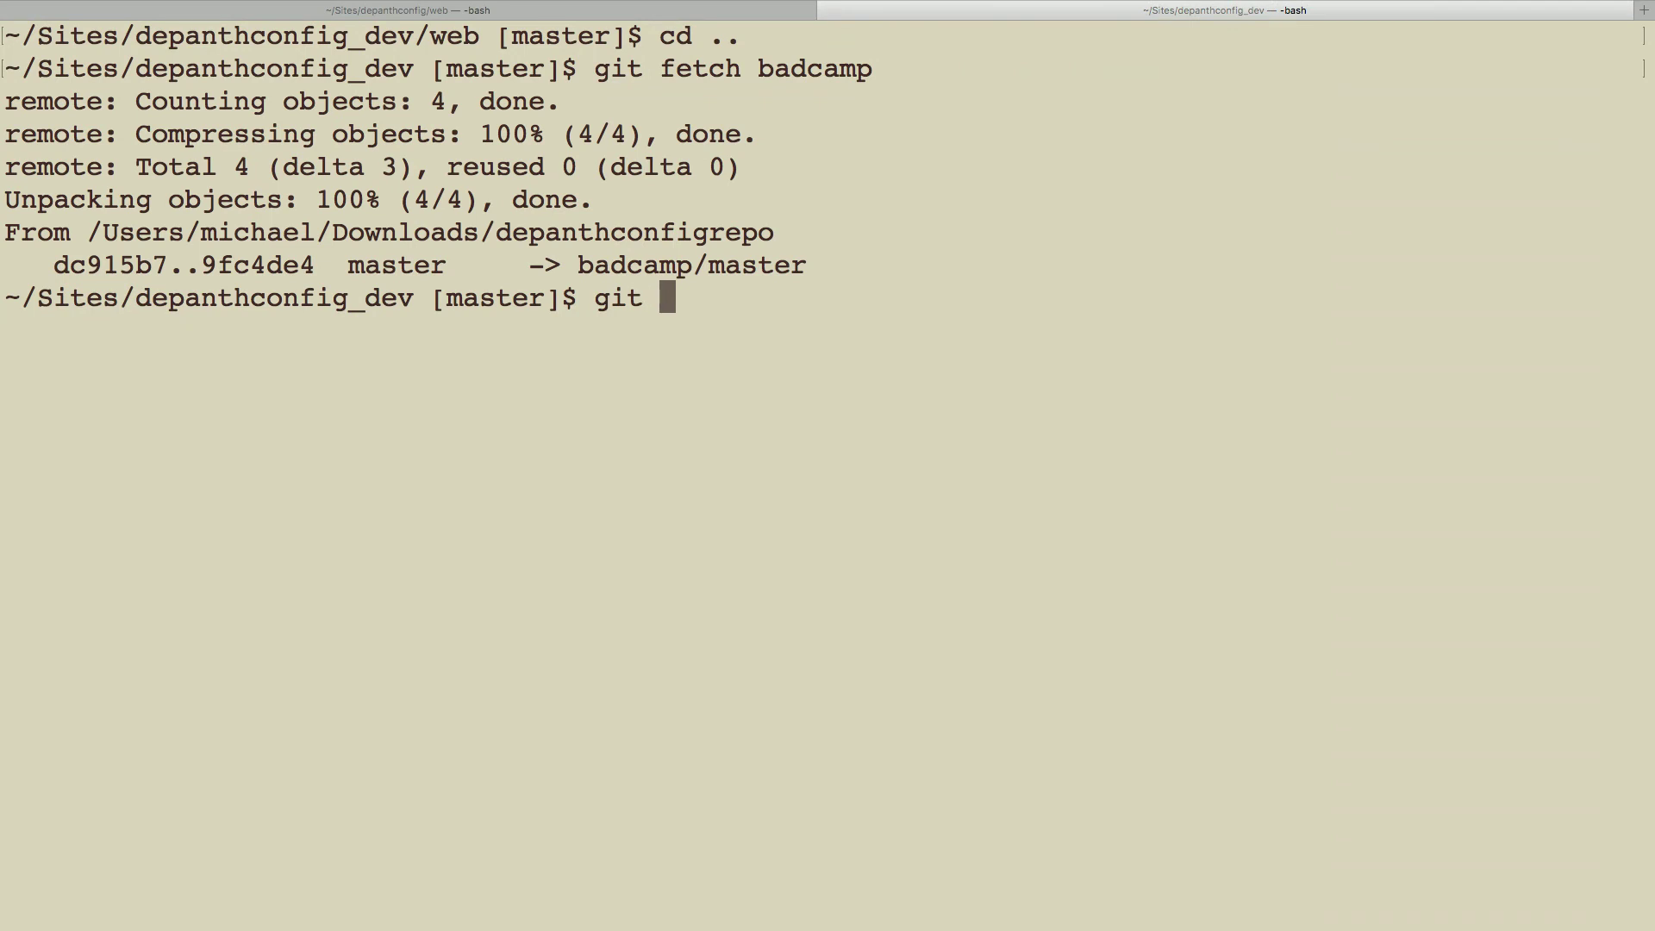
pyautogui.write('rebase badsamp')
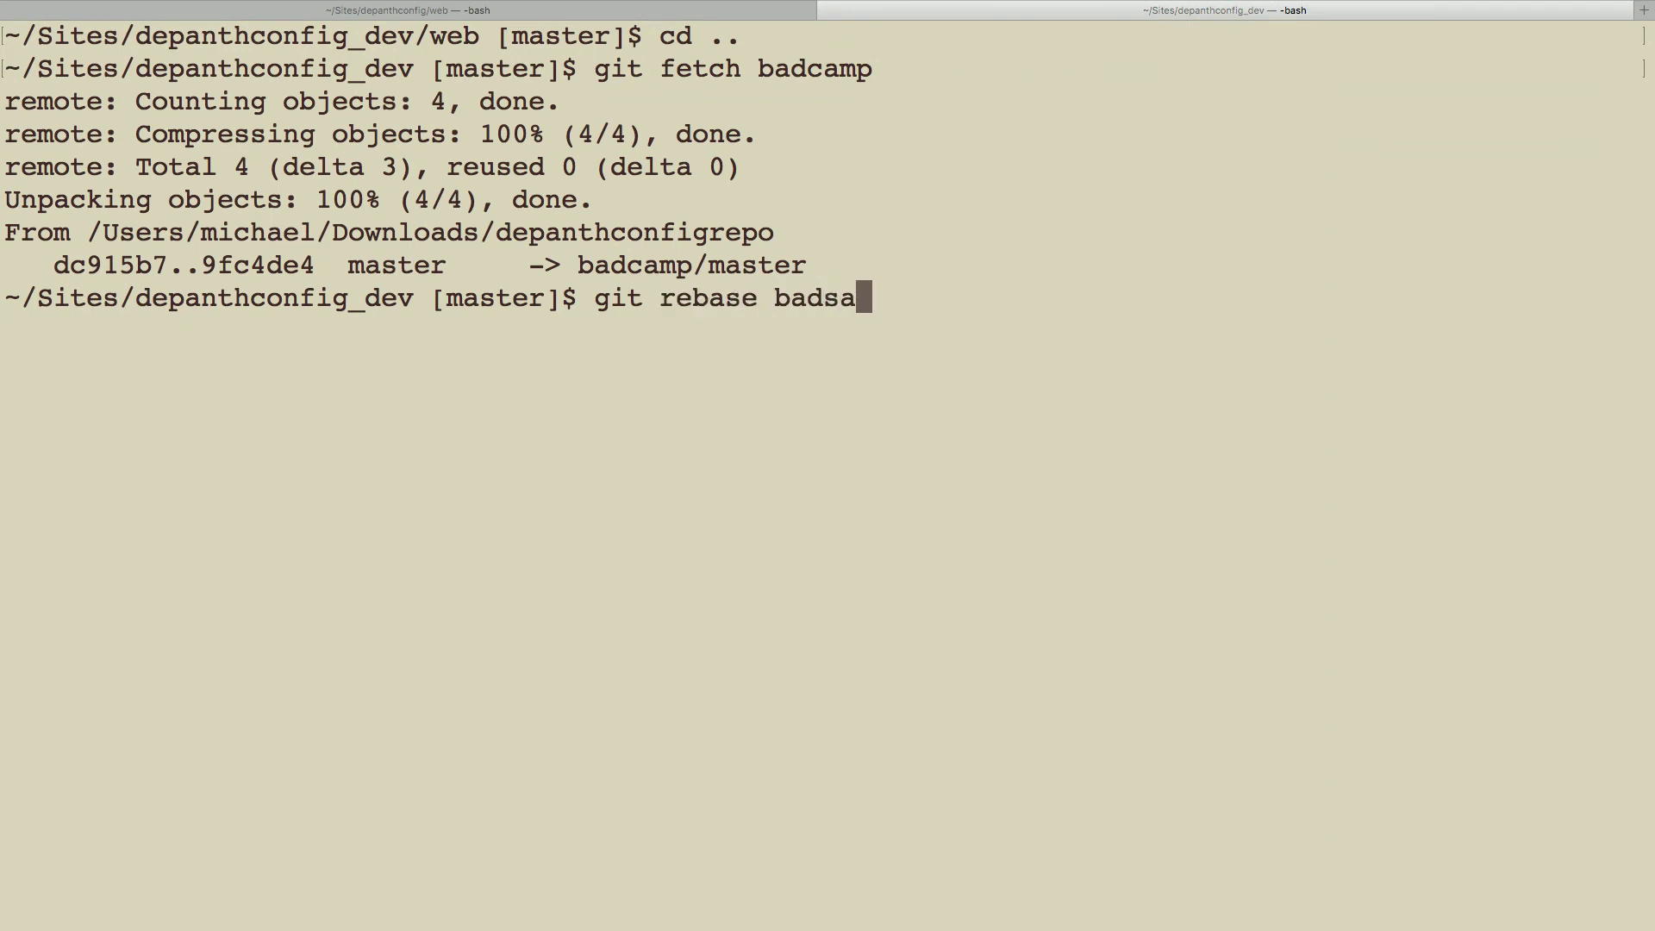
pyautogui.press('BackSpace')
pyautogui.press('BackSpace')
pyautogui.press('BackSpace')
pyautogui.press('BackSpace')
pyautogui.write('camp/')
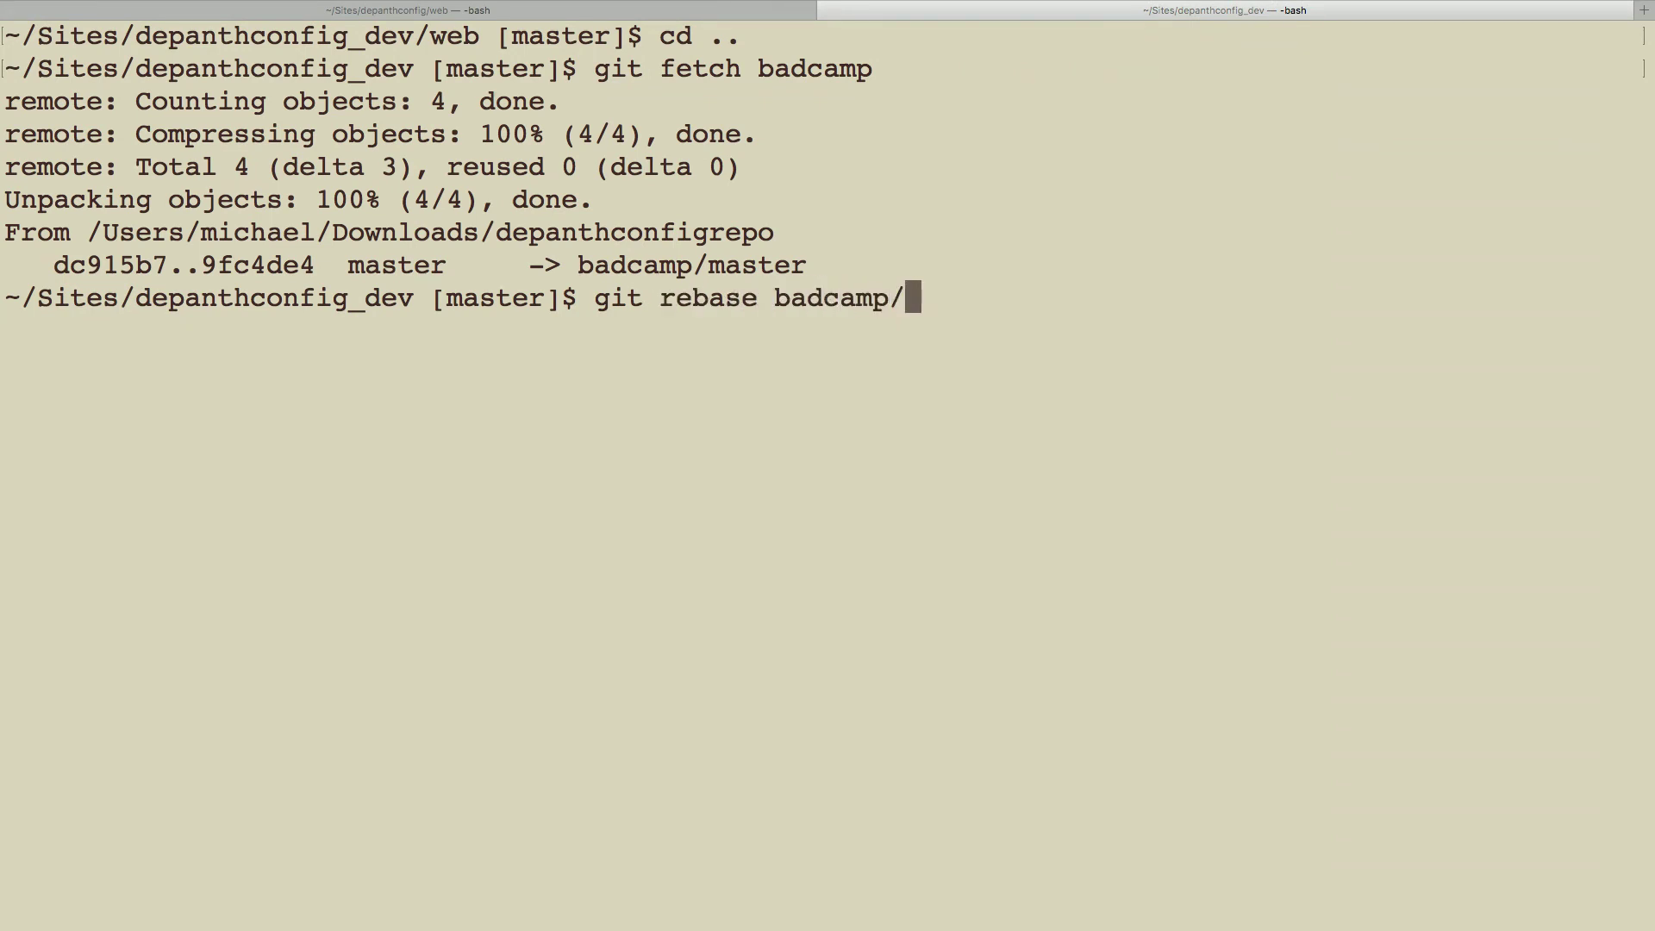
pyautogui.write('master')
pyautogui.press('Return')
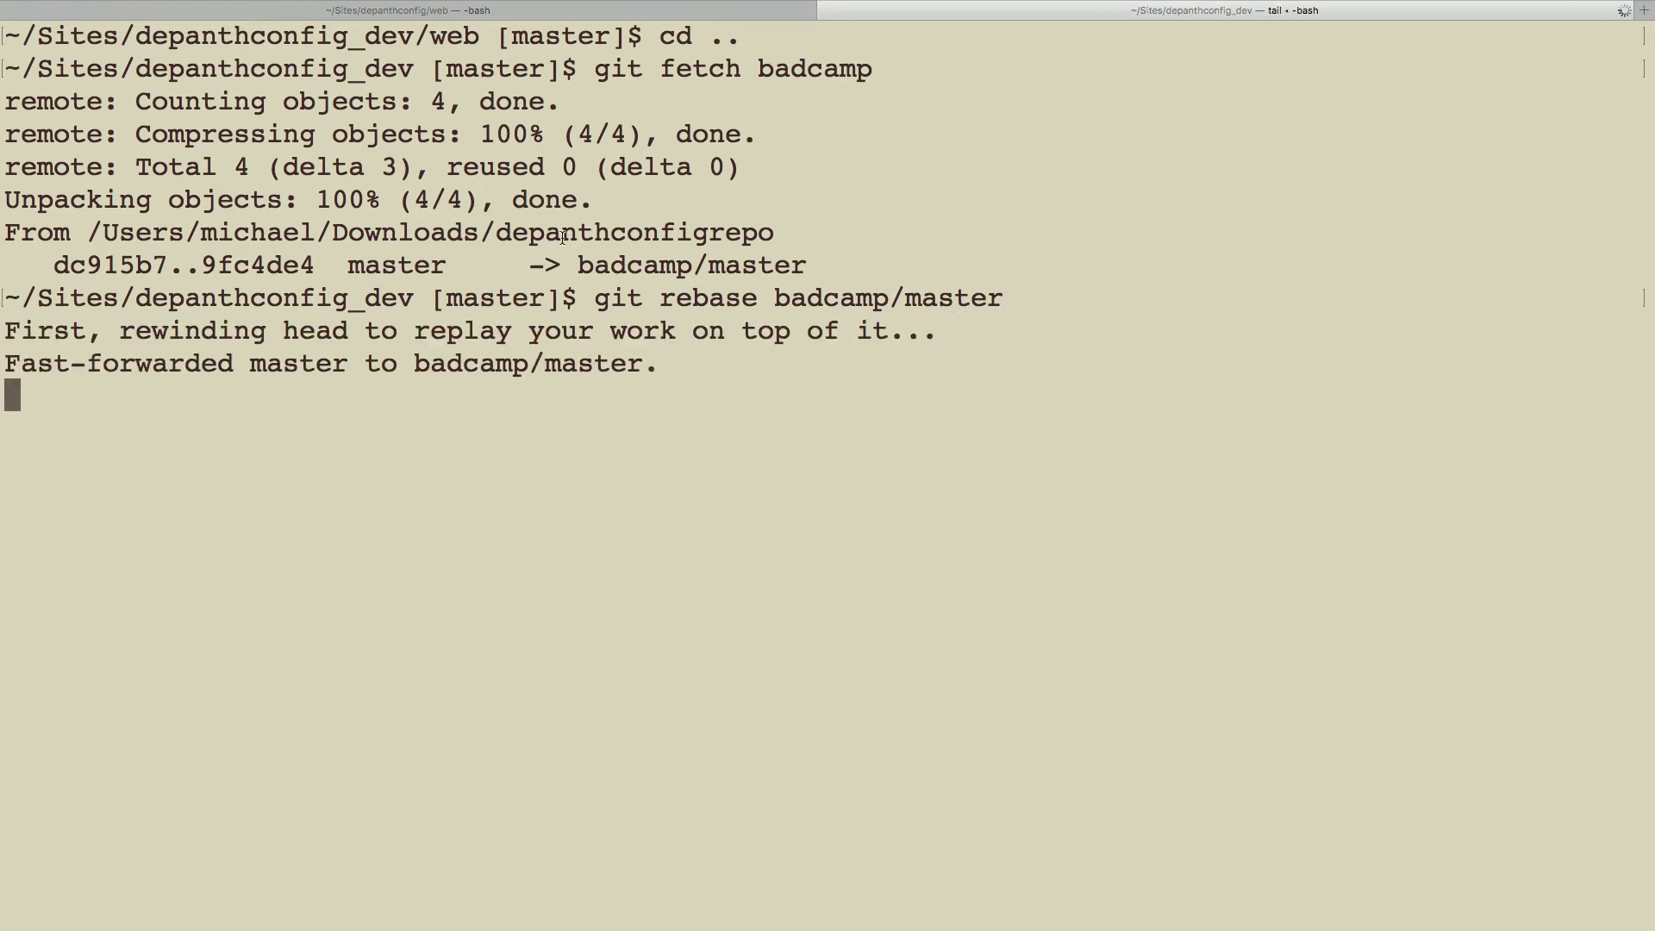
# - Inspect the dev repository's latest commit with "git log", highlight its slogan message and leave the log
pyautogui.write('gi')
pyautogui.write('og')
pyautogui.press('Return')
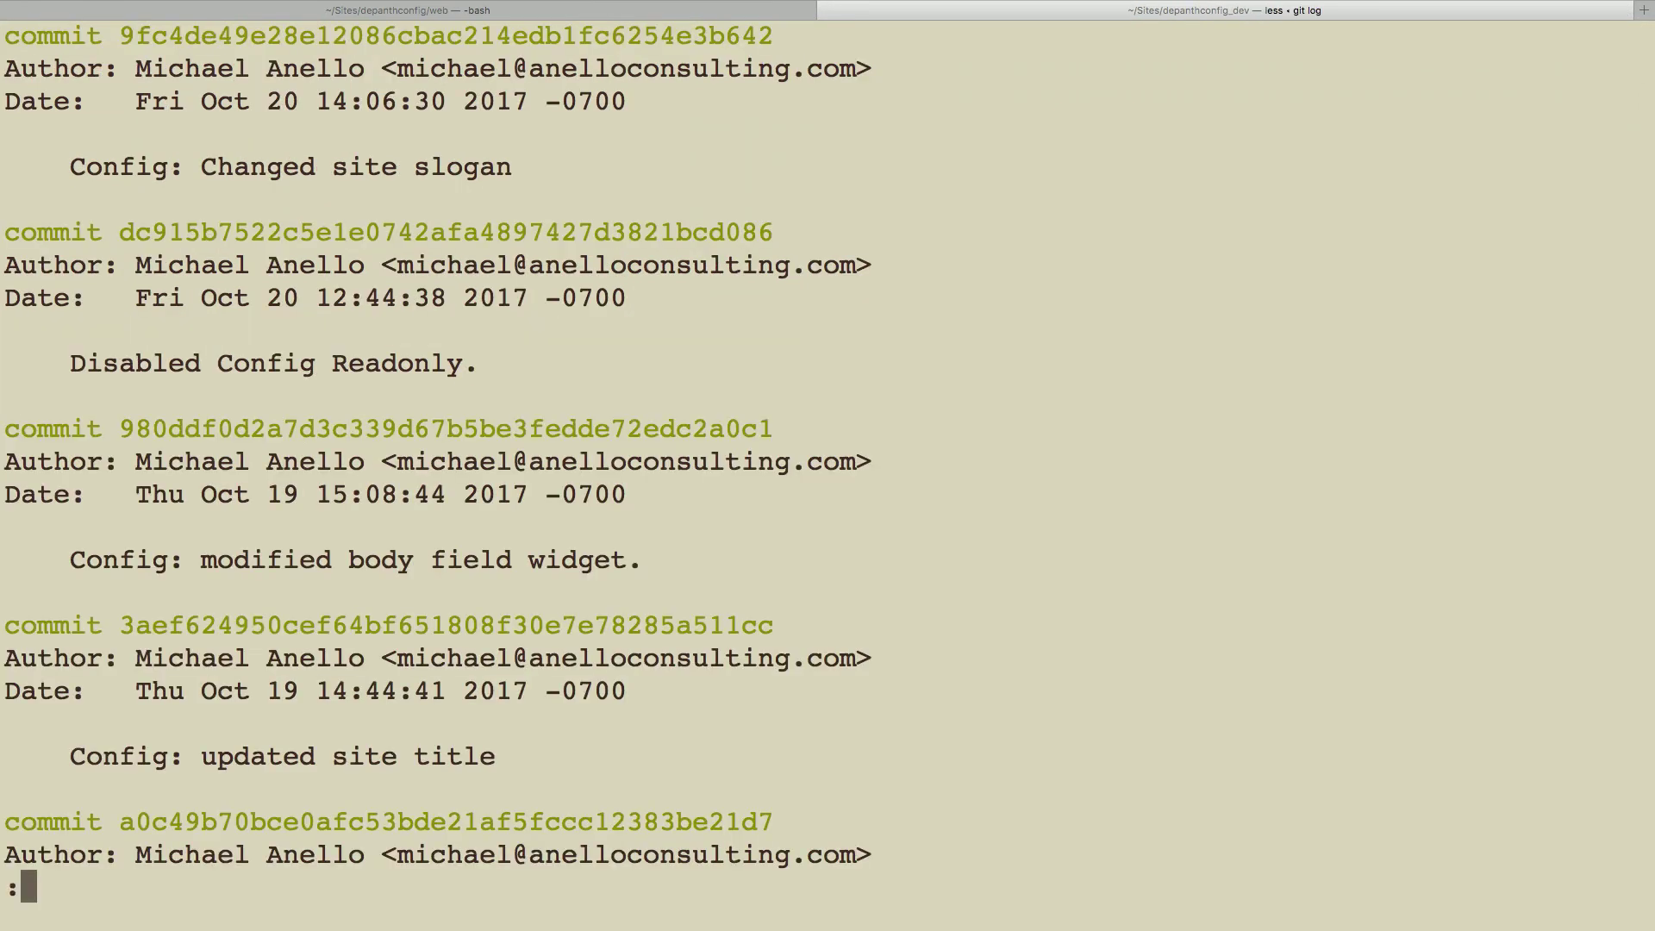
pyautogui.moveTo(119, 158); pyautogui.dragTo(519, 158)
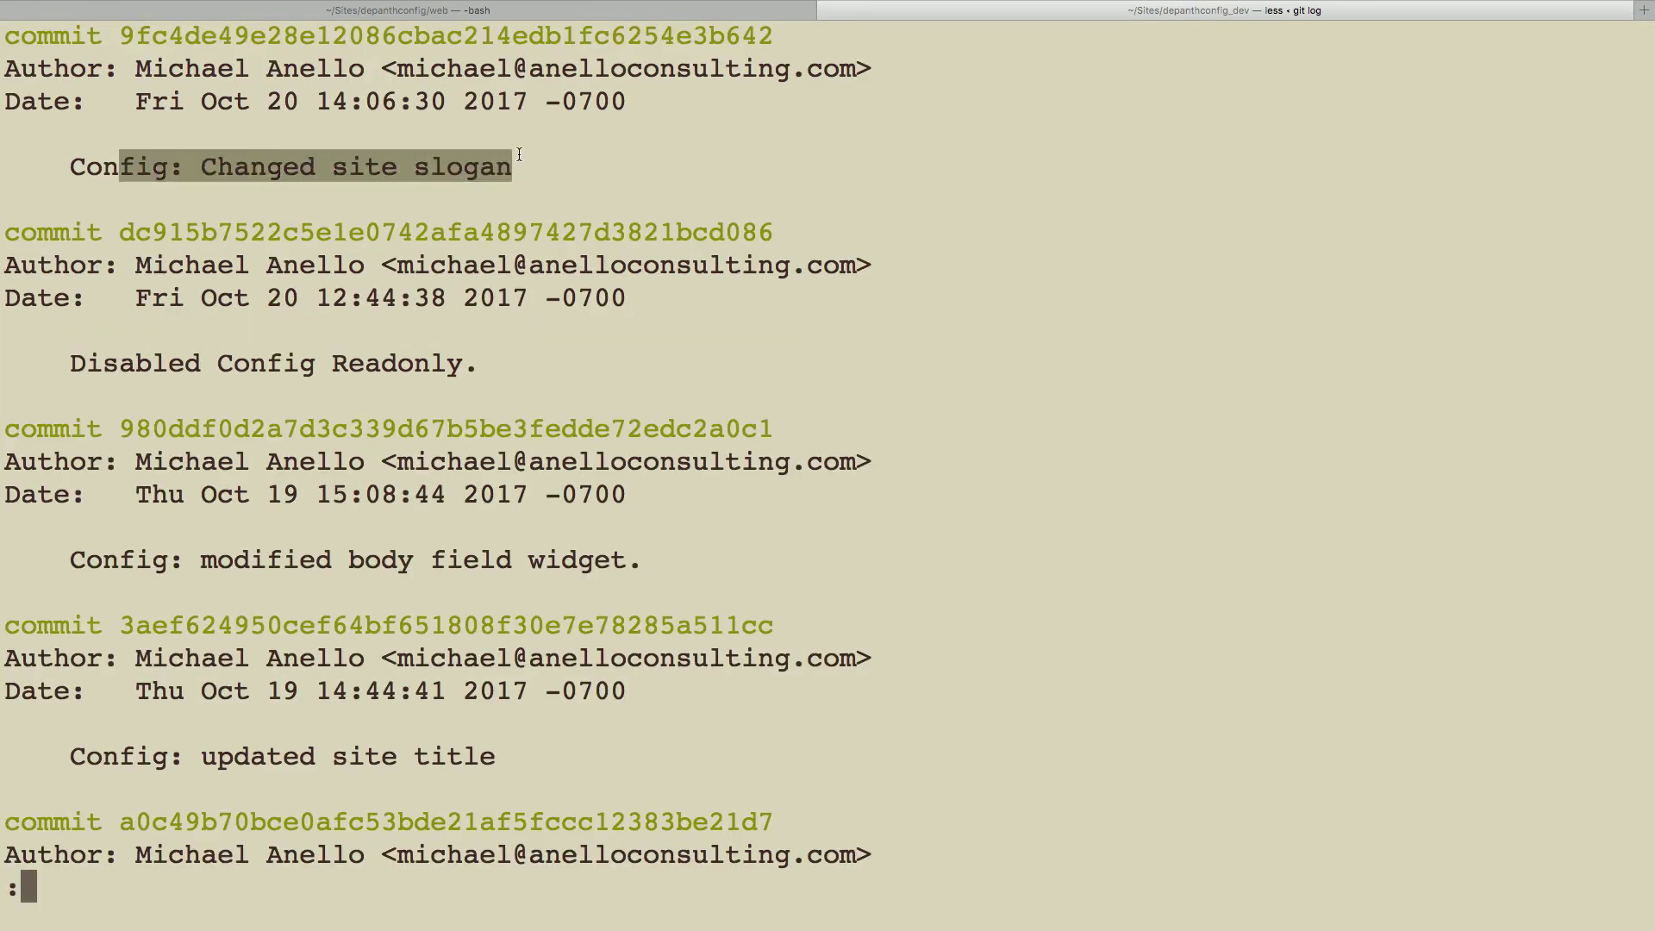
pyautogui.press('q')
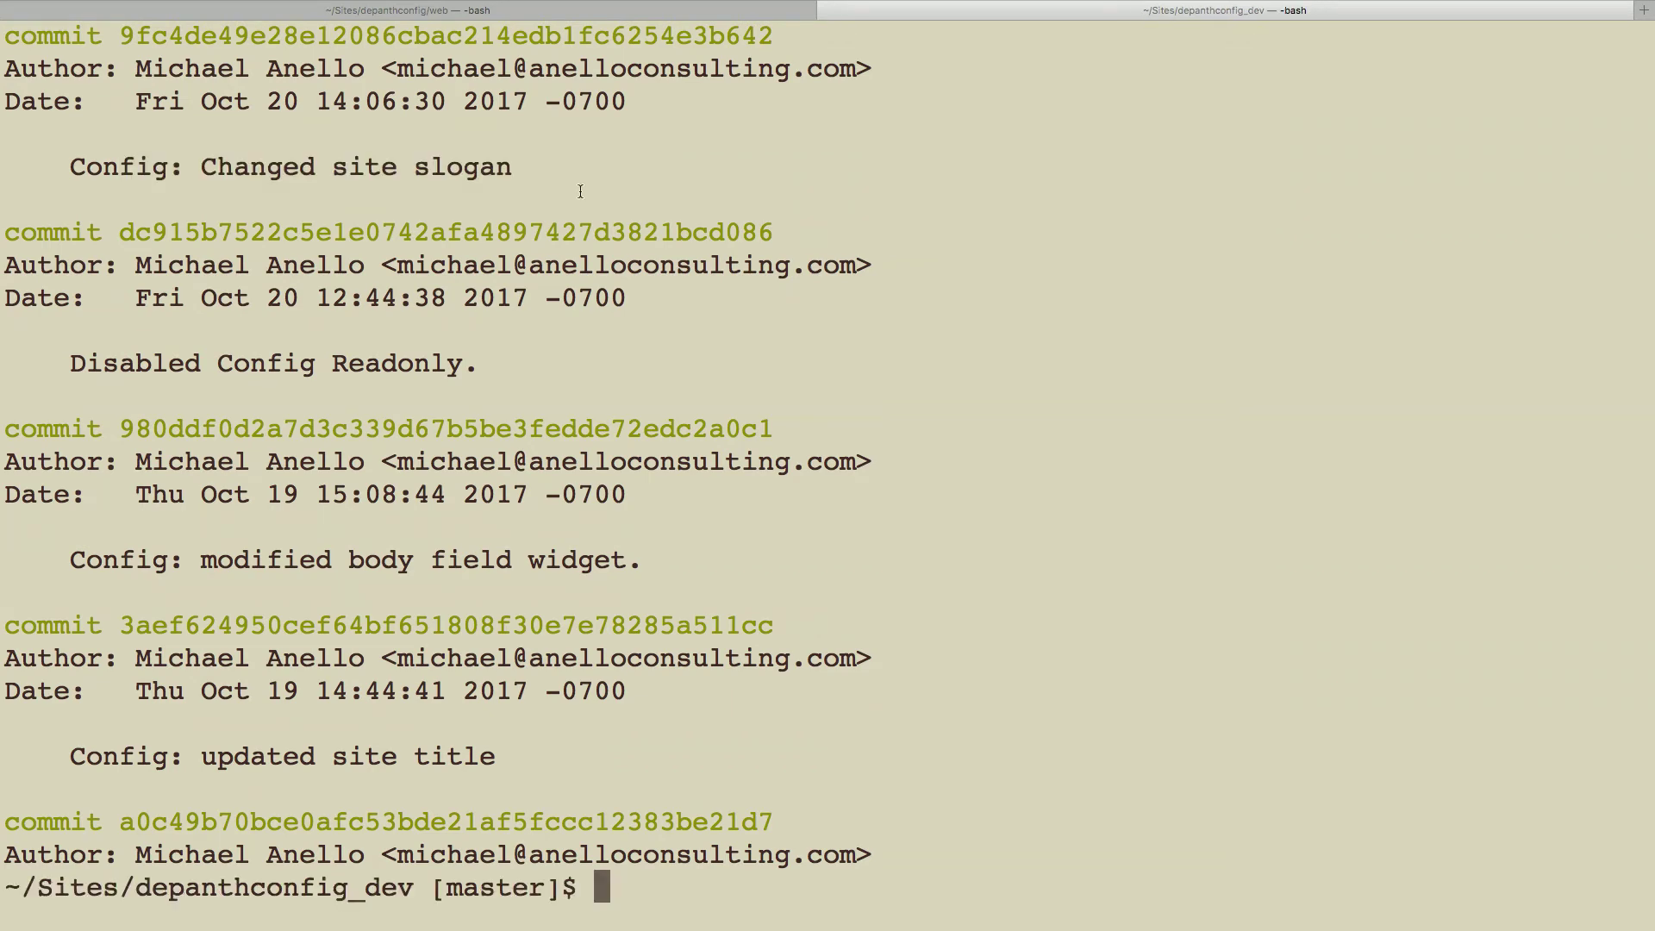
# - Switch to the browser, check the dev site's current slogan and return to the configuration workflow diagram in the Lesson 6 slides
pyautogui.press('super+Tab')
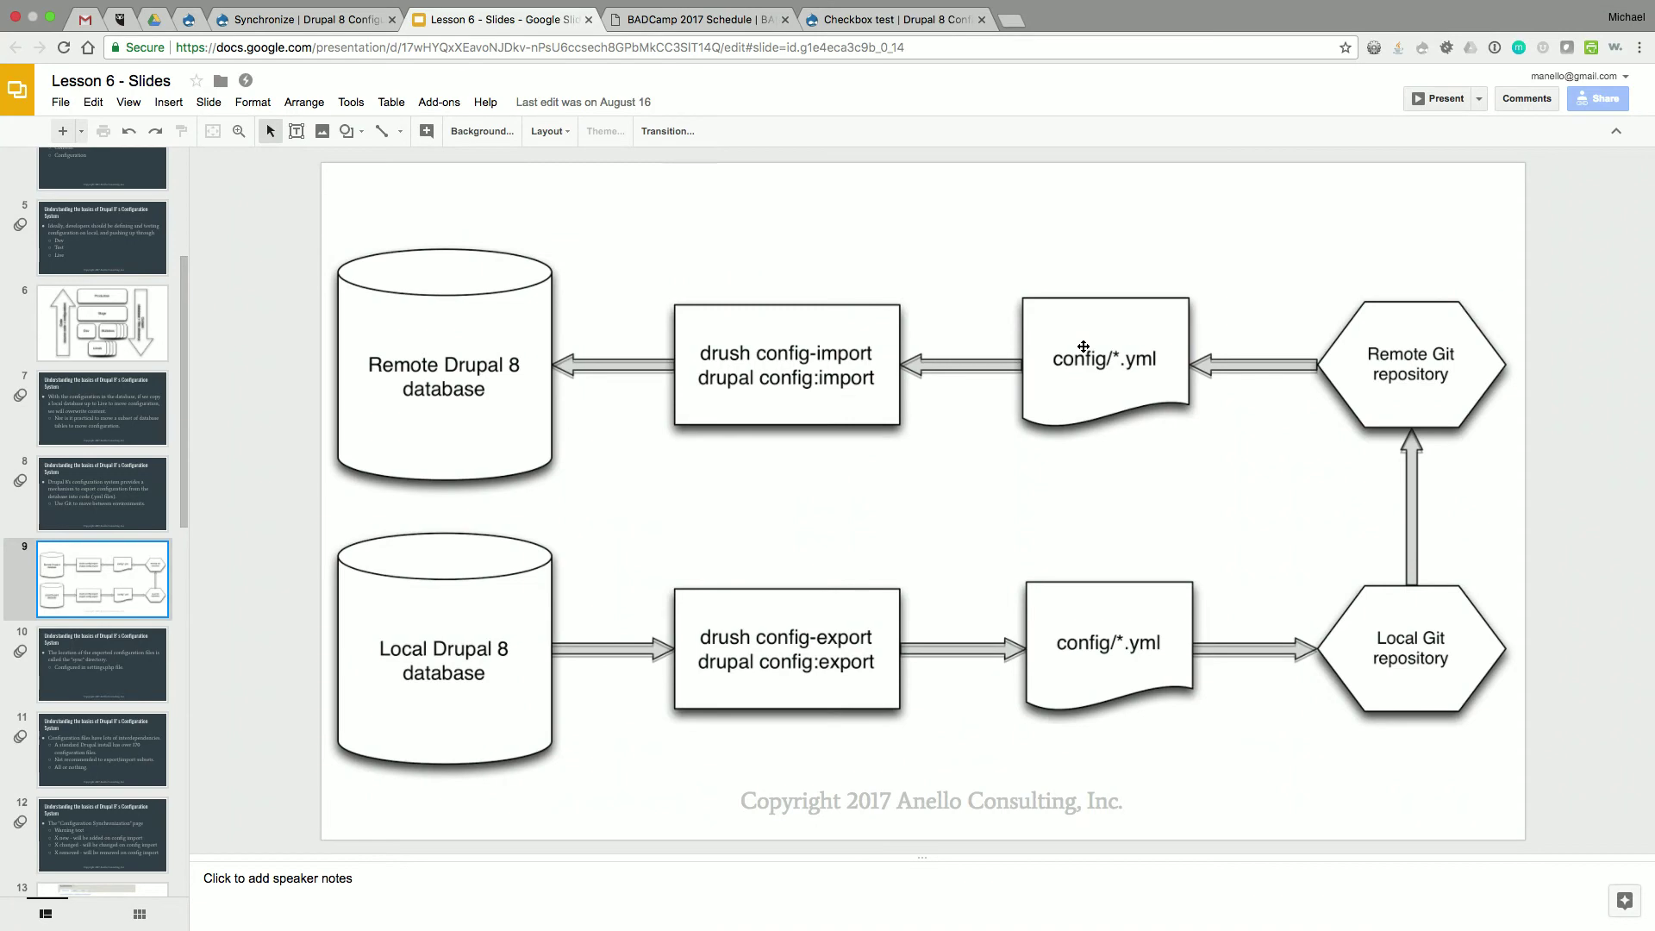
pyautogui.click(896, 19)
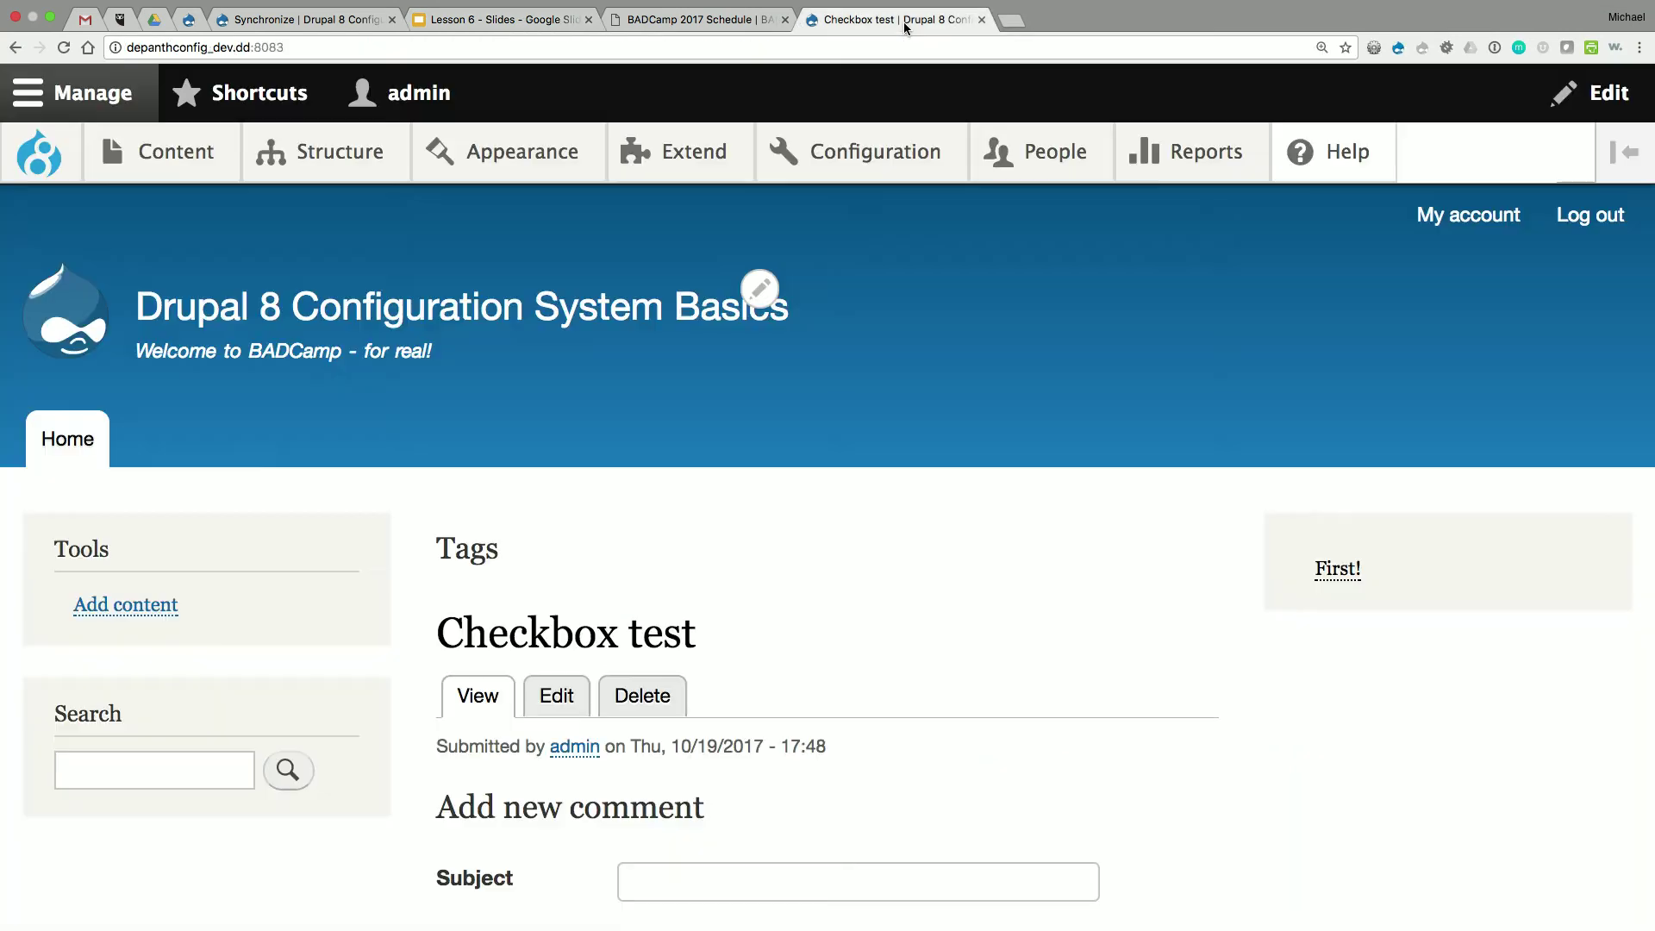
pyautogui.click(592, 315)
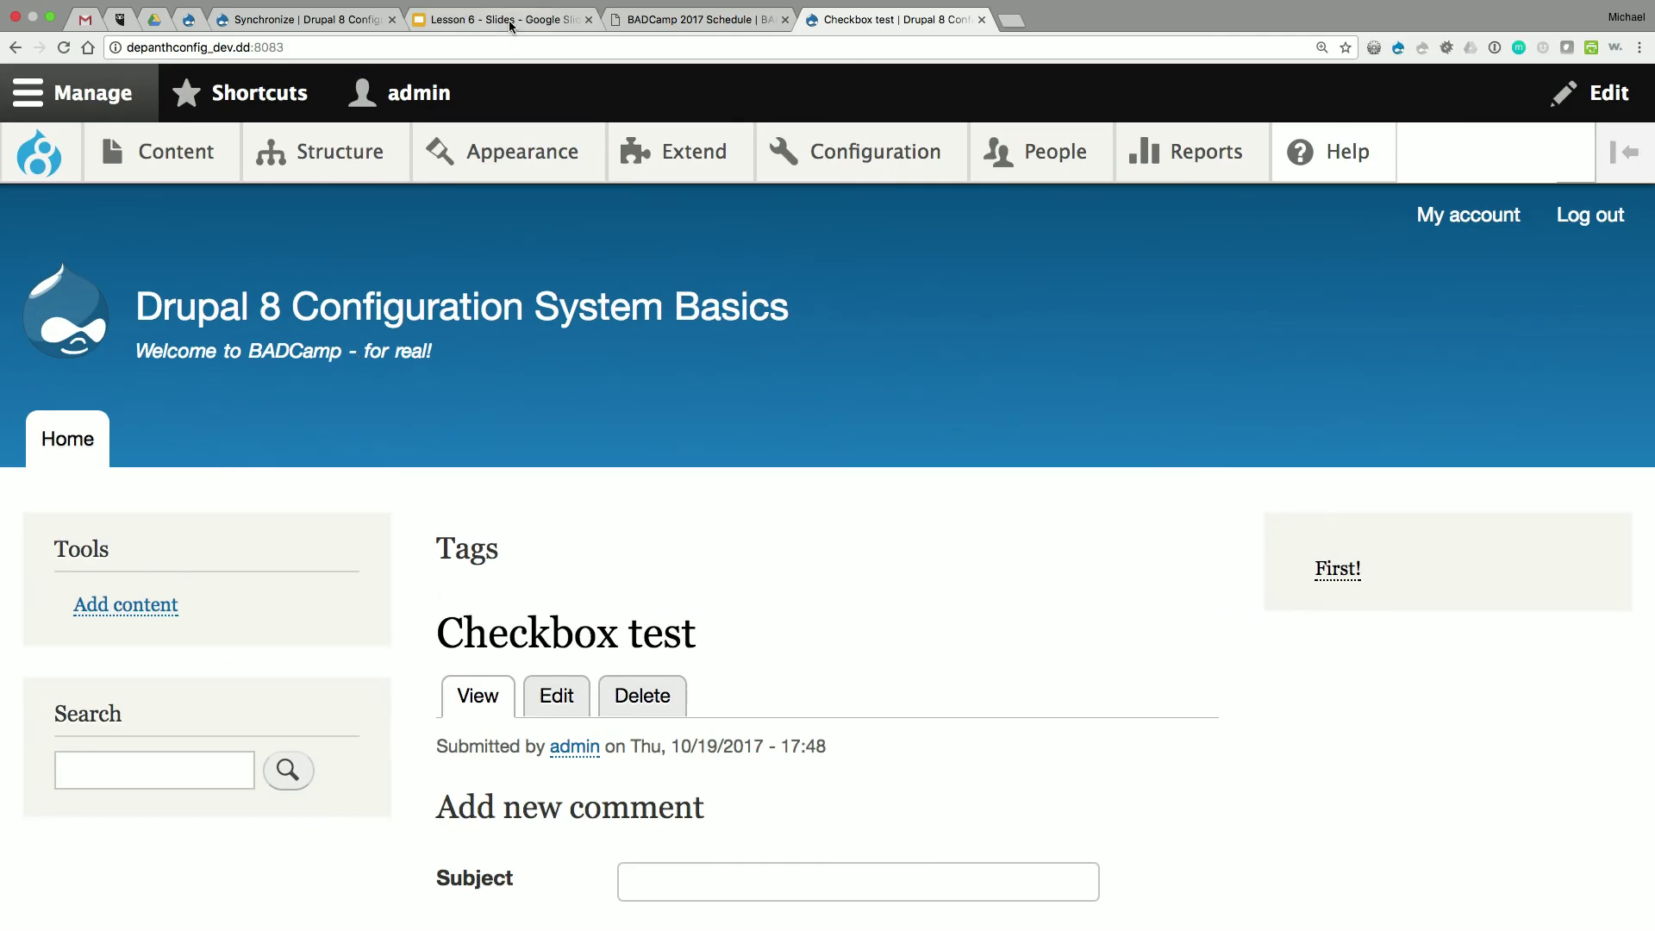
pyautogui.click(509, 22)
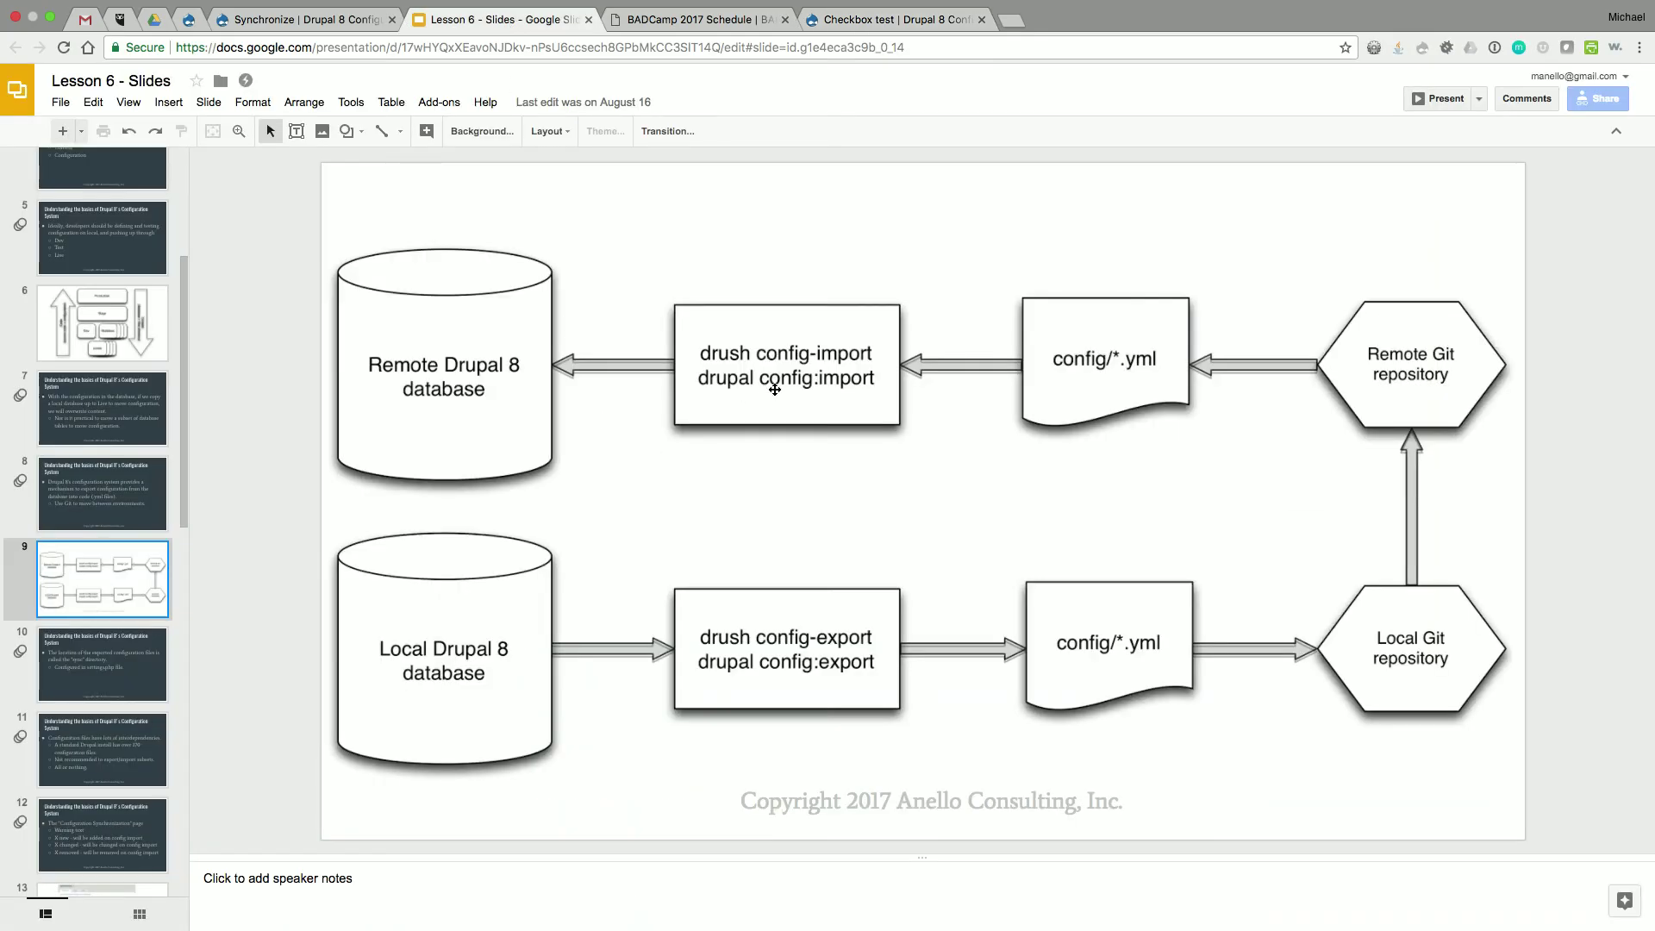
# - Open the dev site's Configuration synchronization page, view the differences for system.site and close the comparison
pyautogui.click(896, 19)
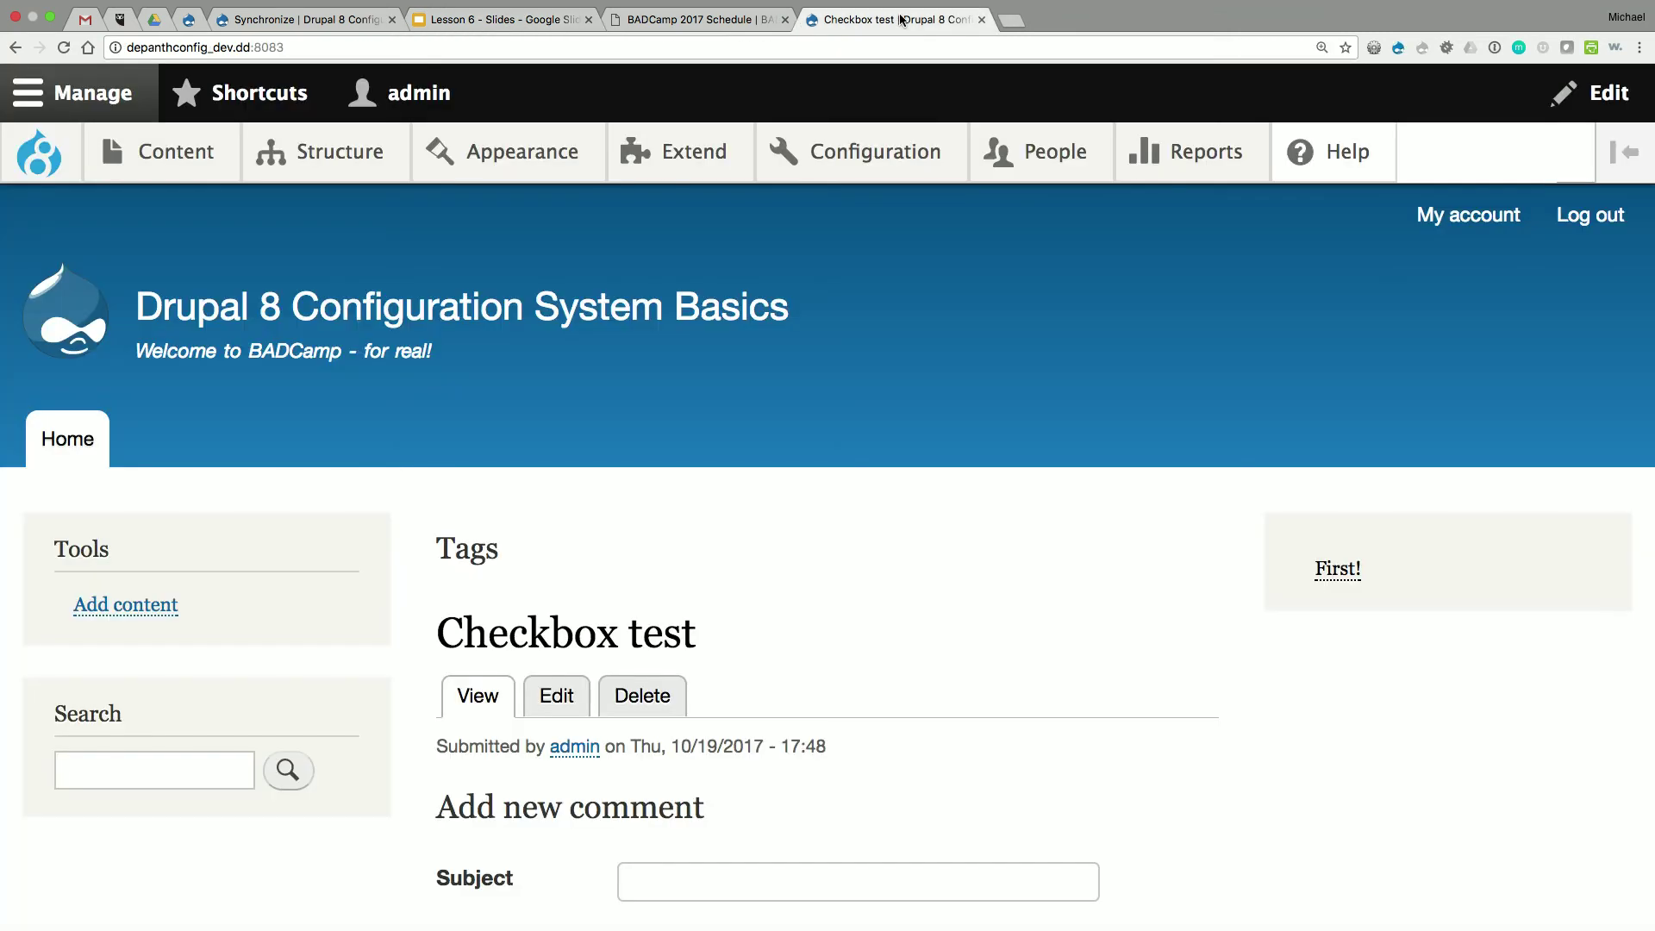
pyautogui.moveTo(837, 144)
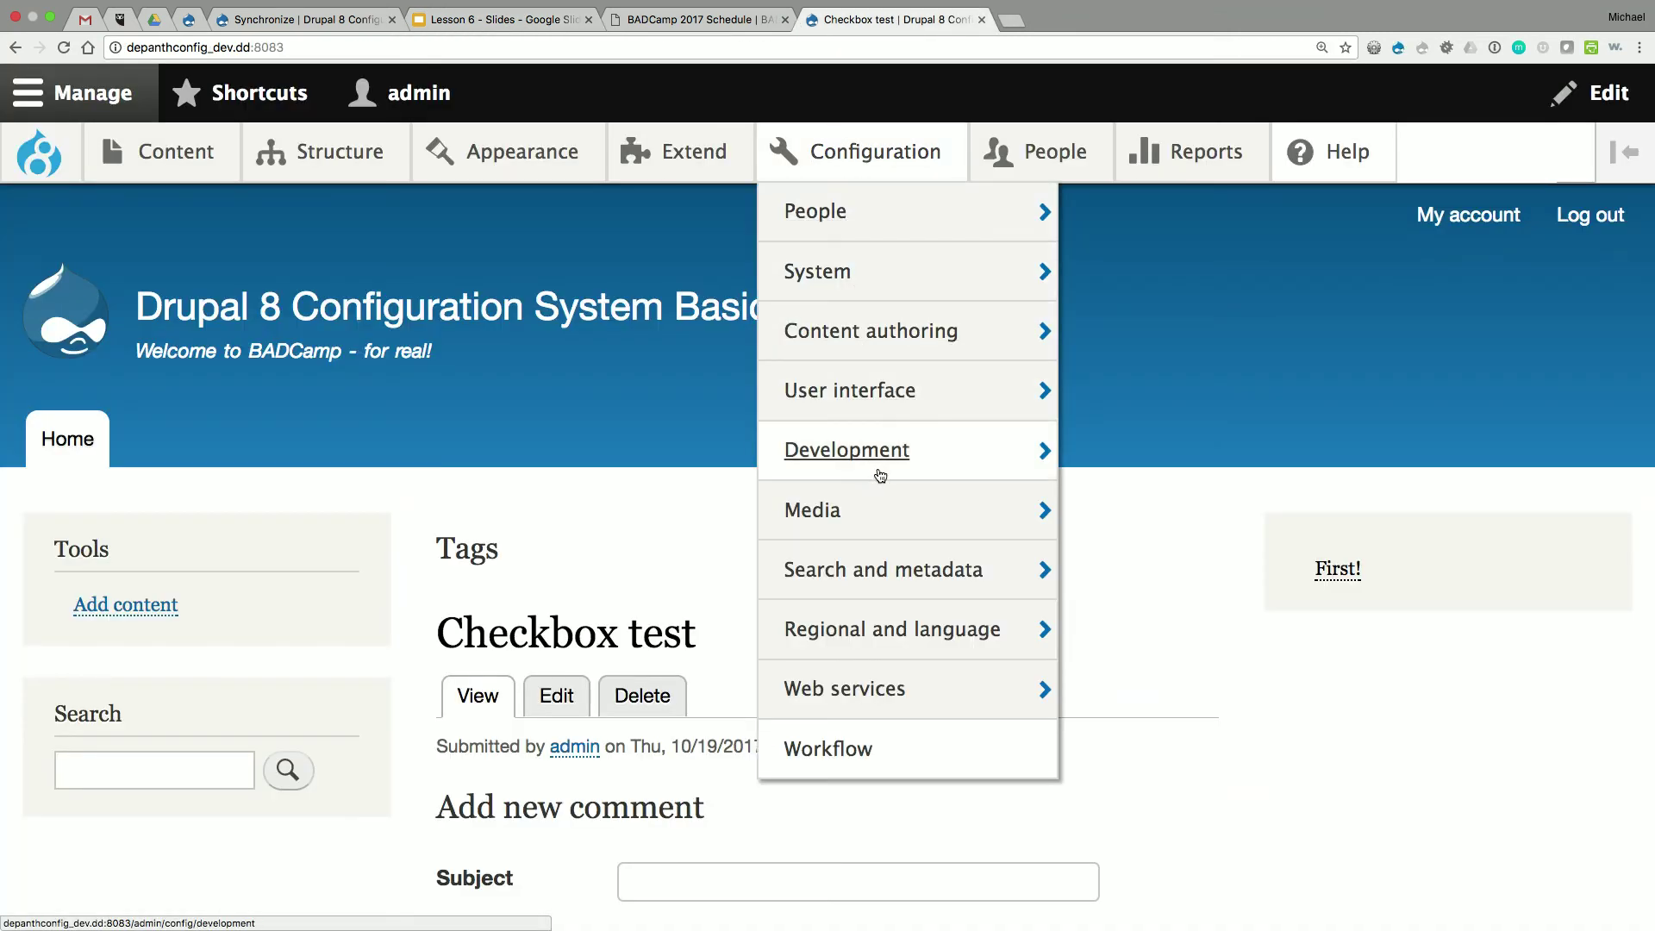
pyautogui.moveTo(862, 454)
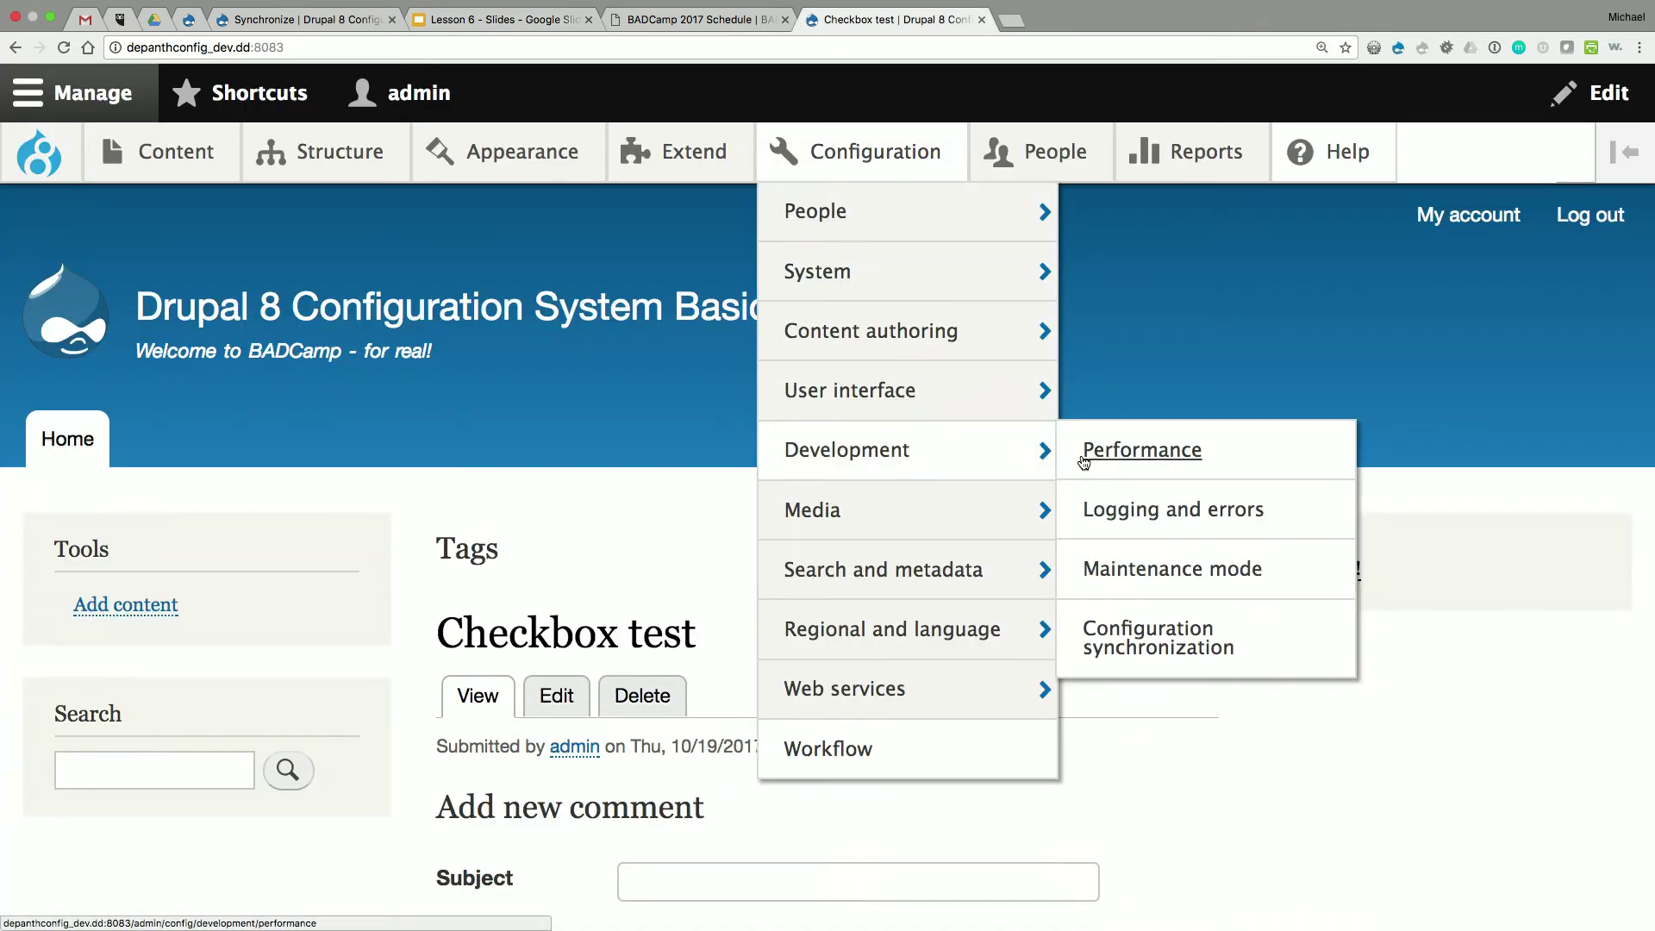
pyautogui.click(1149, 652)
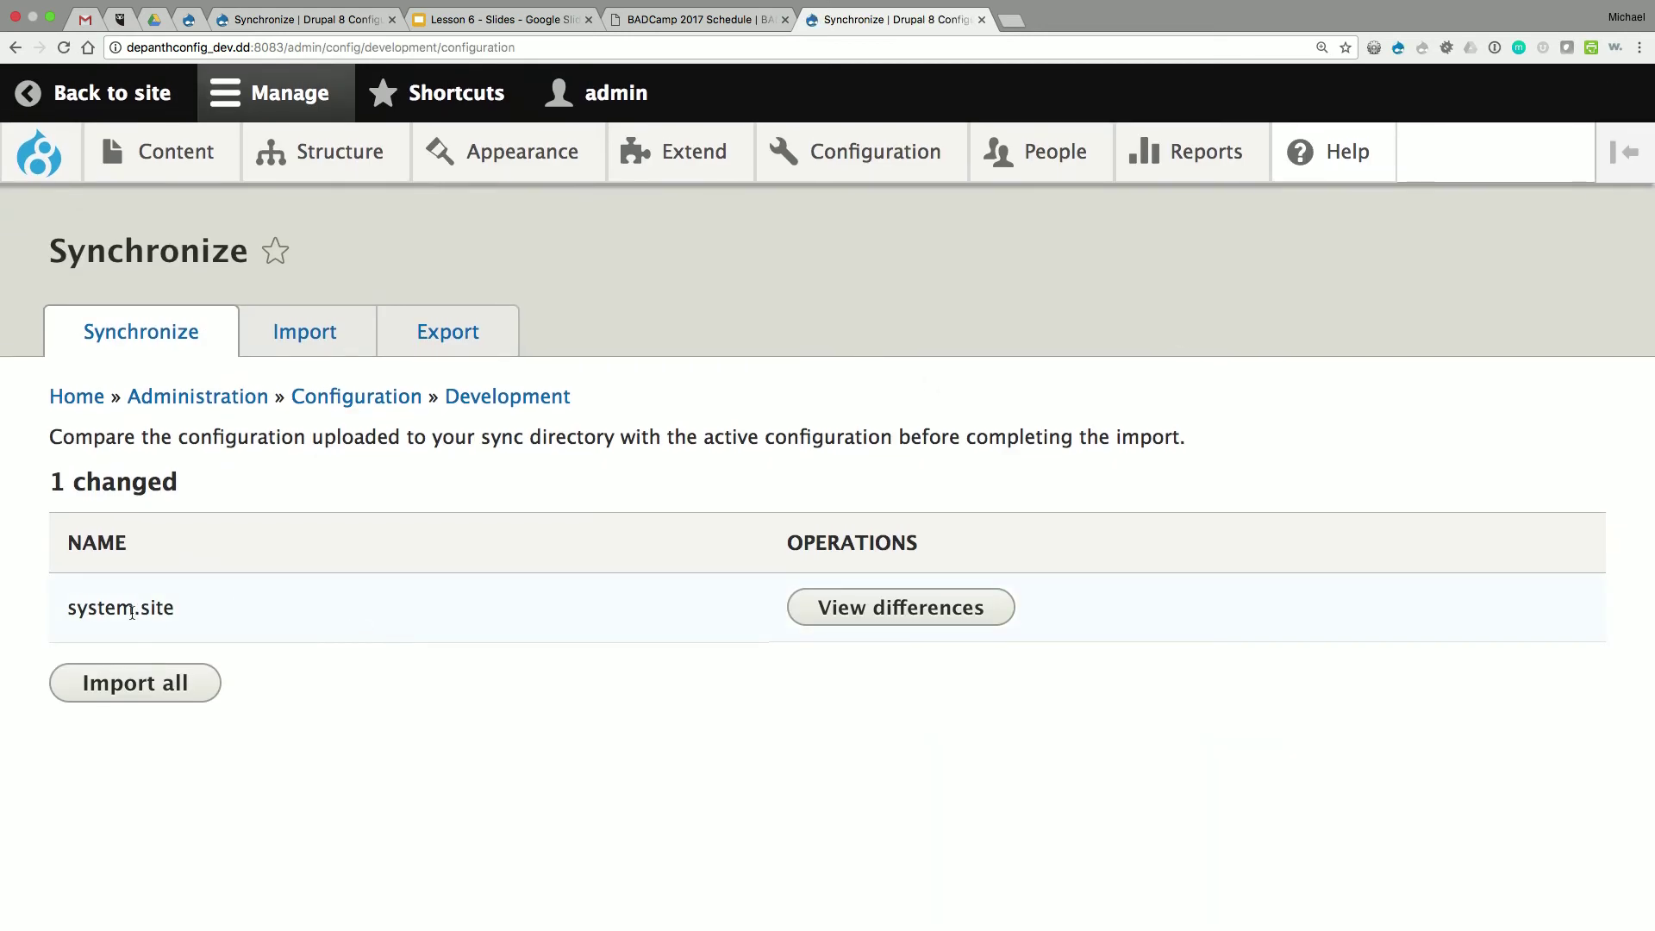
pyautogui.click(859, 607)
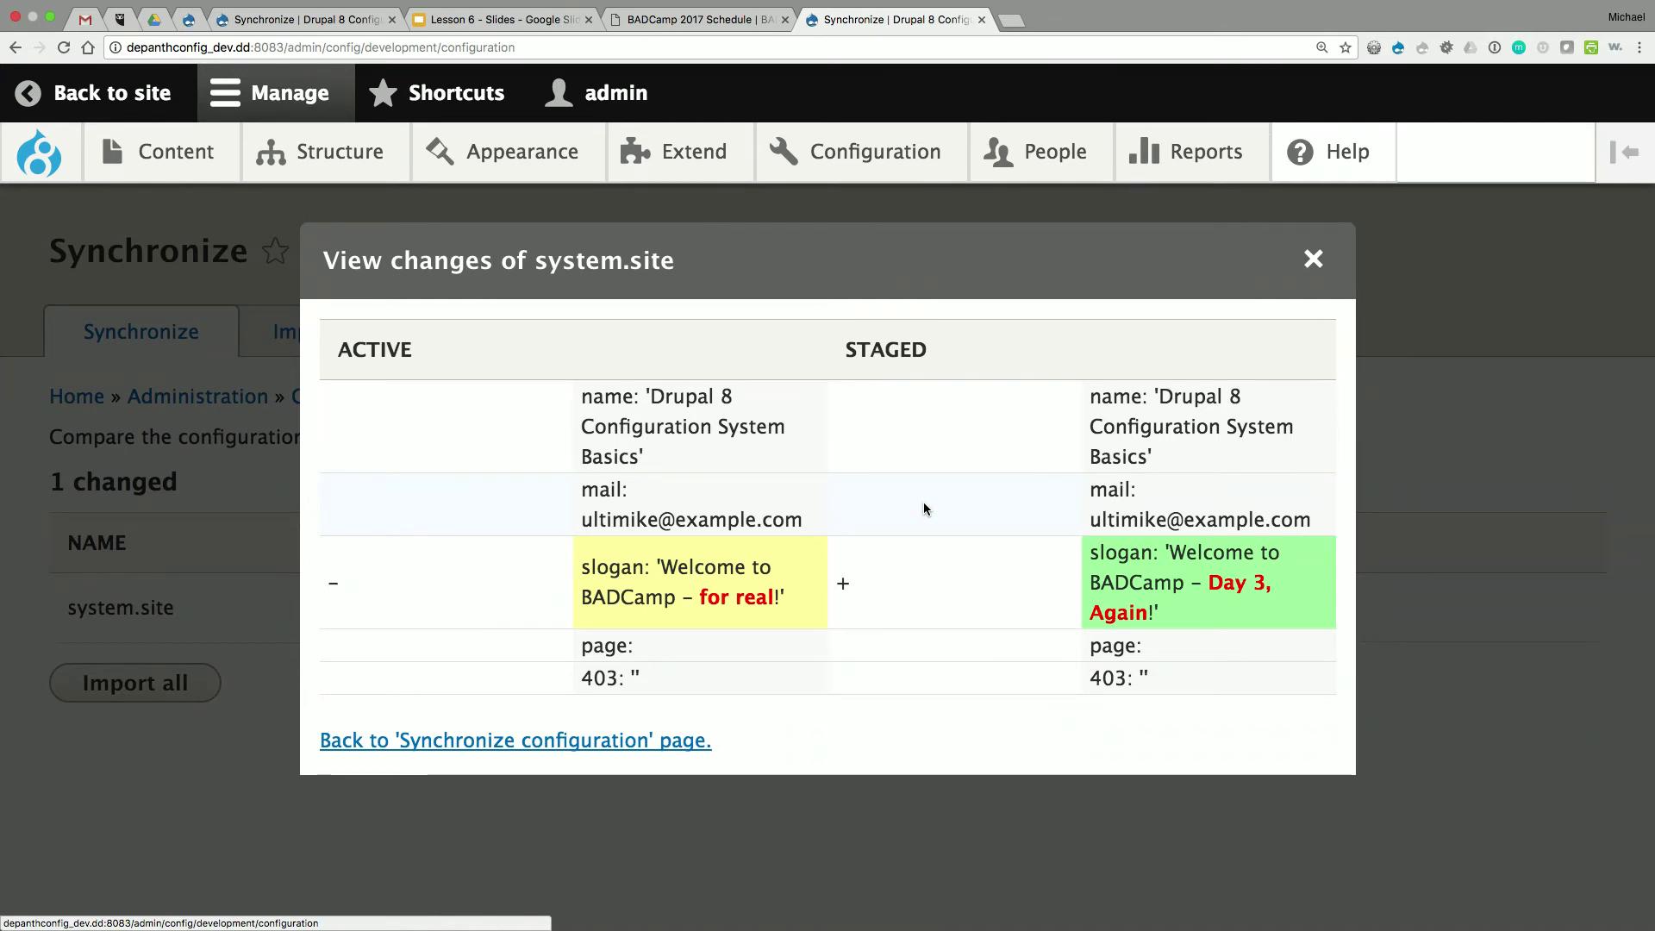
pyautogui.click(1312, 260)
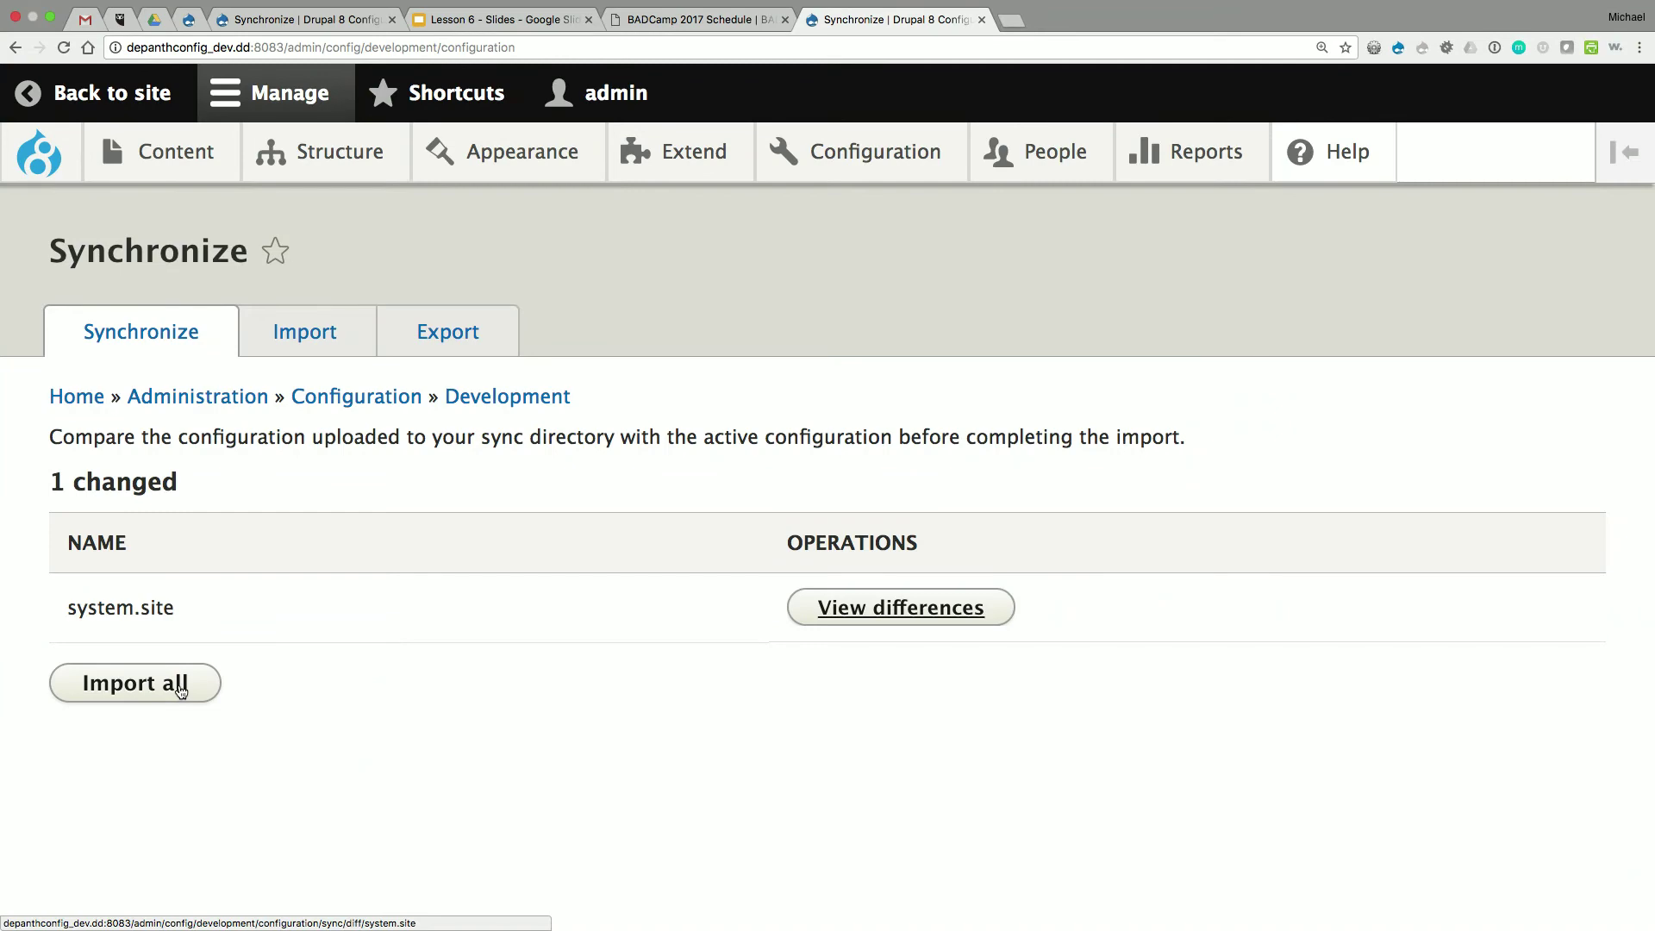
# - Switch to the depanthconfig_dev terminal session, enter its web directory, enlarge the text two levels and clear the output
pyautogui.hotkey('ctrl', 'Right')
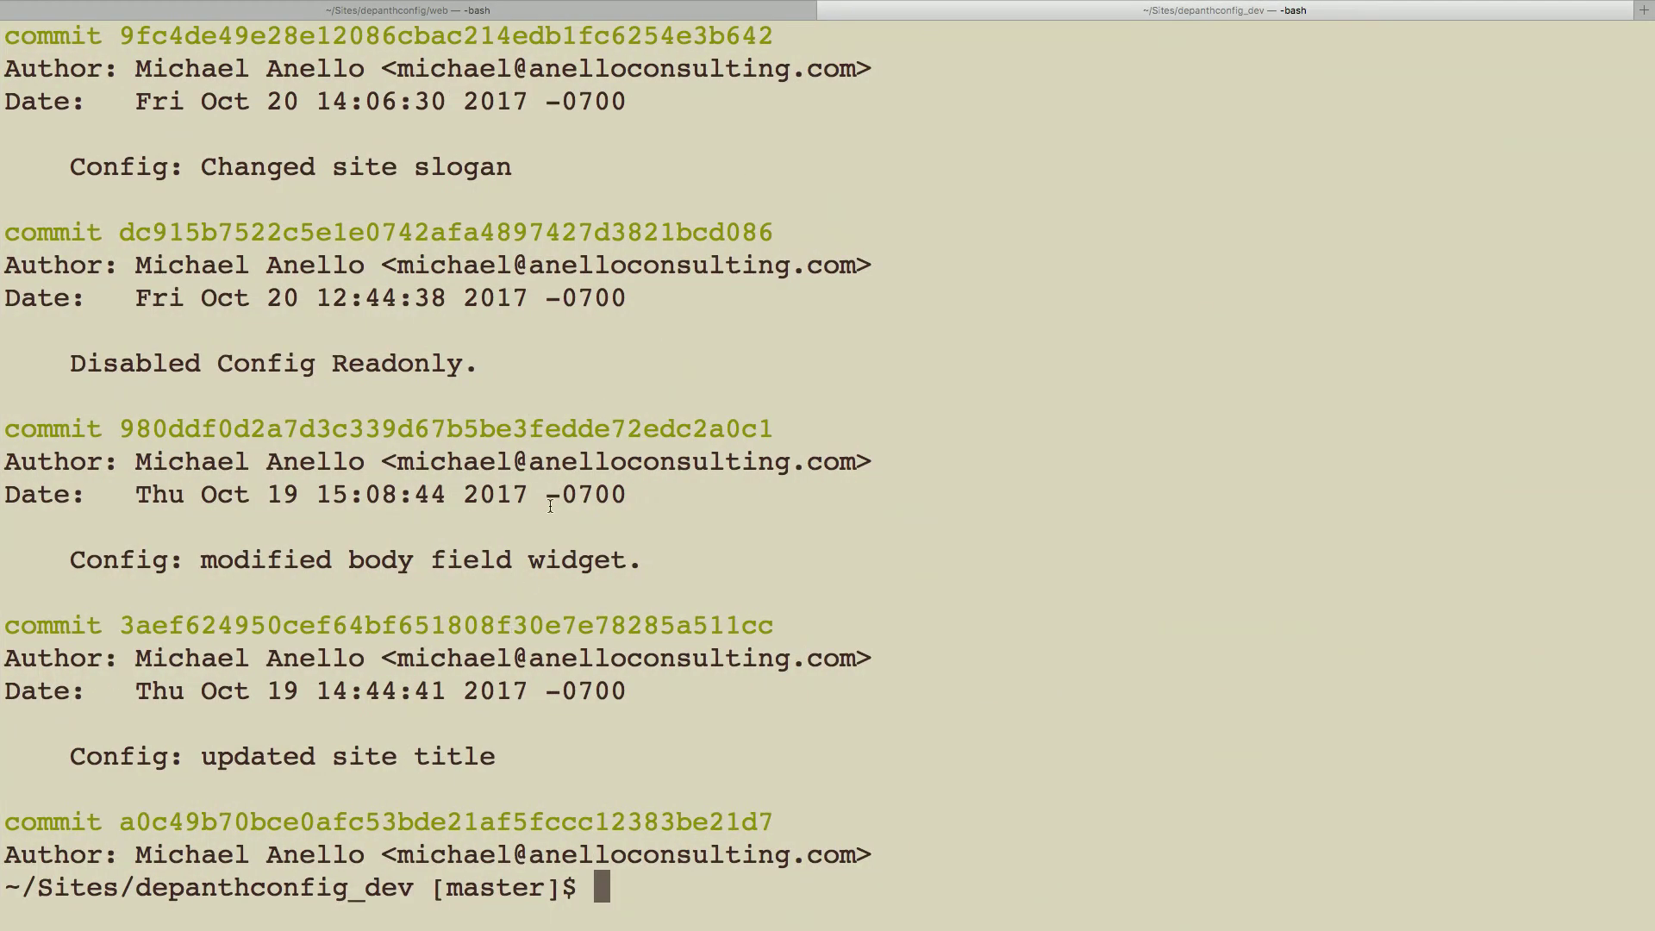
pyautogui.write('cd web')
pyautogui.press('BackSpace')
pyautogui.press('BackSpace')
pyautogui.press('BackSpace')
pyautogui.press('BackSpace')
pyautogui.press('BackSpace')
pyautogui.press('BackSpace')
pyautogui.write('clear')
pyautogui.press('Return')
pyautogui.write('cd web')
pyautogui.press('Return')
pyautogui.press('super+plus')
pyautogui.press('super+plus')
pyautogui.write('clear')
pyautogui.press('Return')
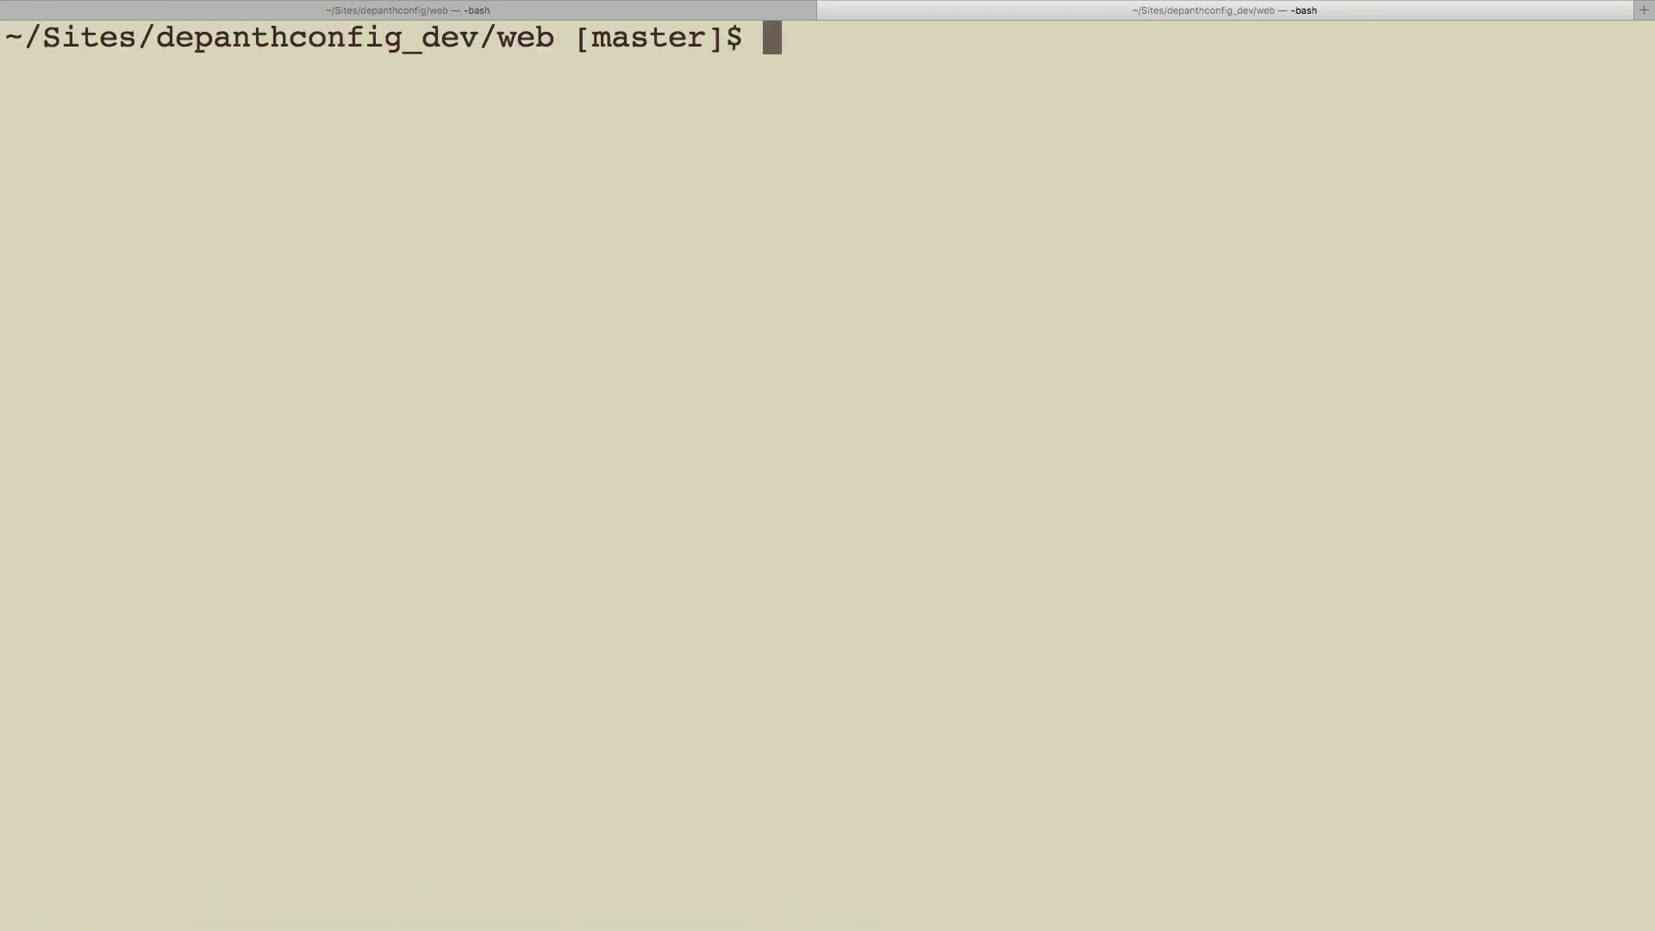
# - Run "drush config-import" on the dev site with sync as the source and accept the listed system.site update
pyautogui.write('dru')
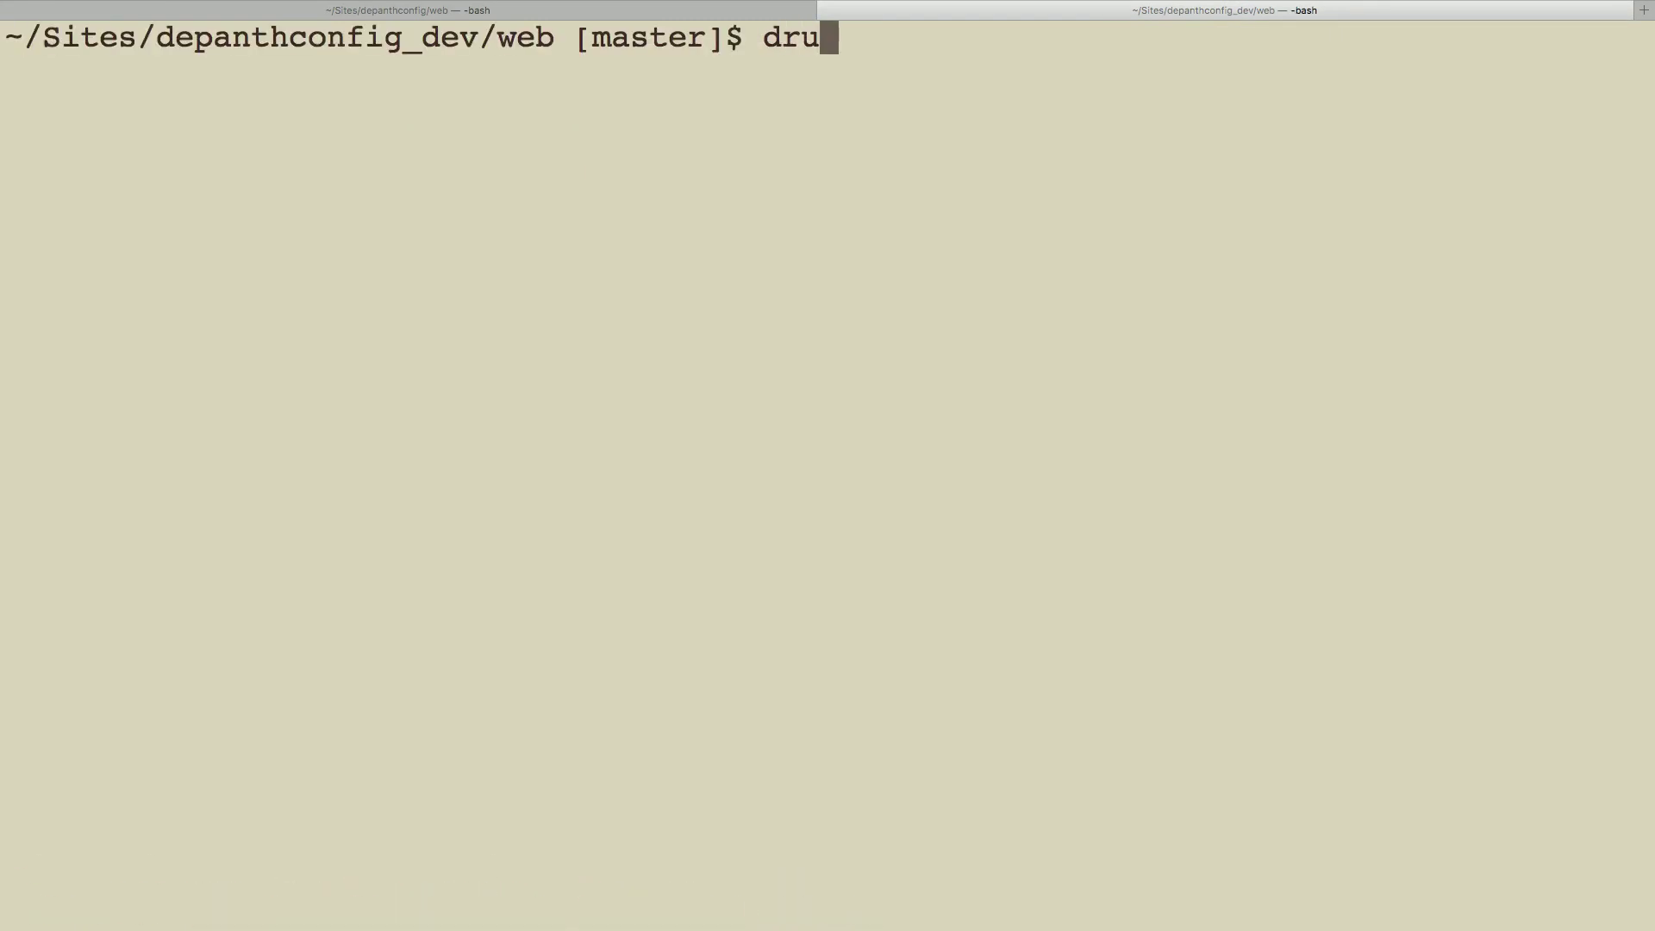
pyautogui.write('sh con')
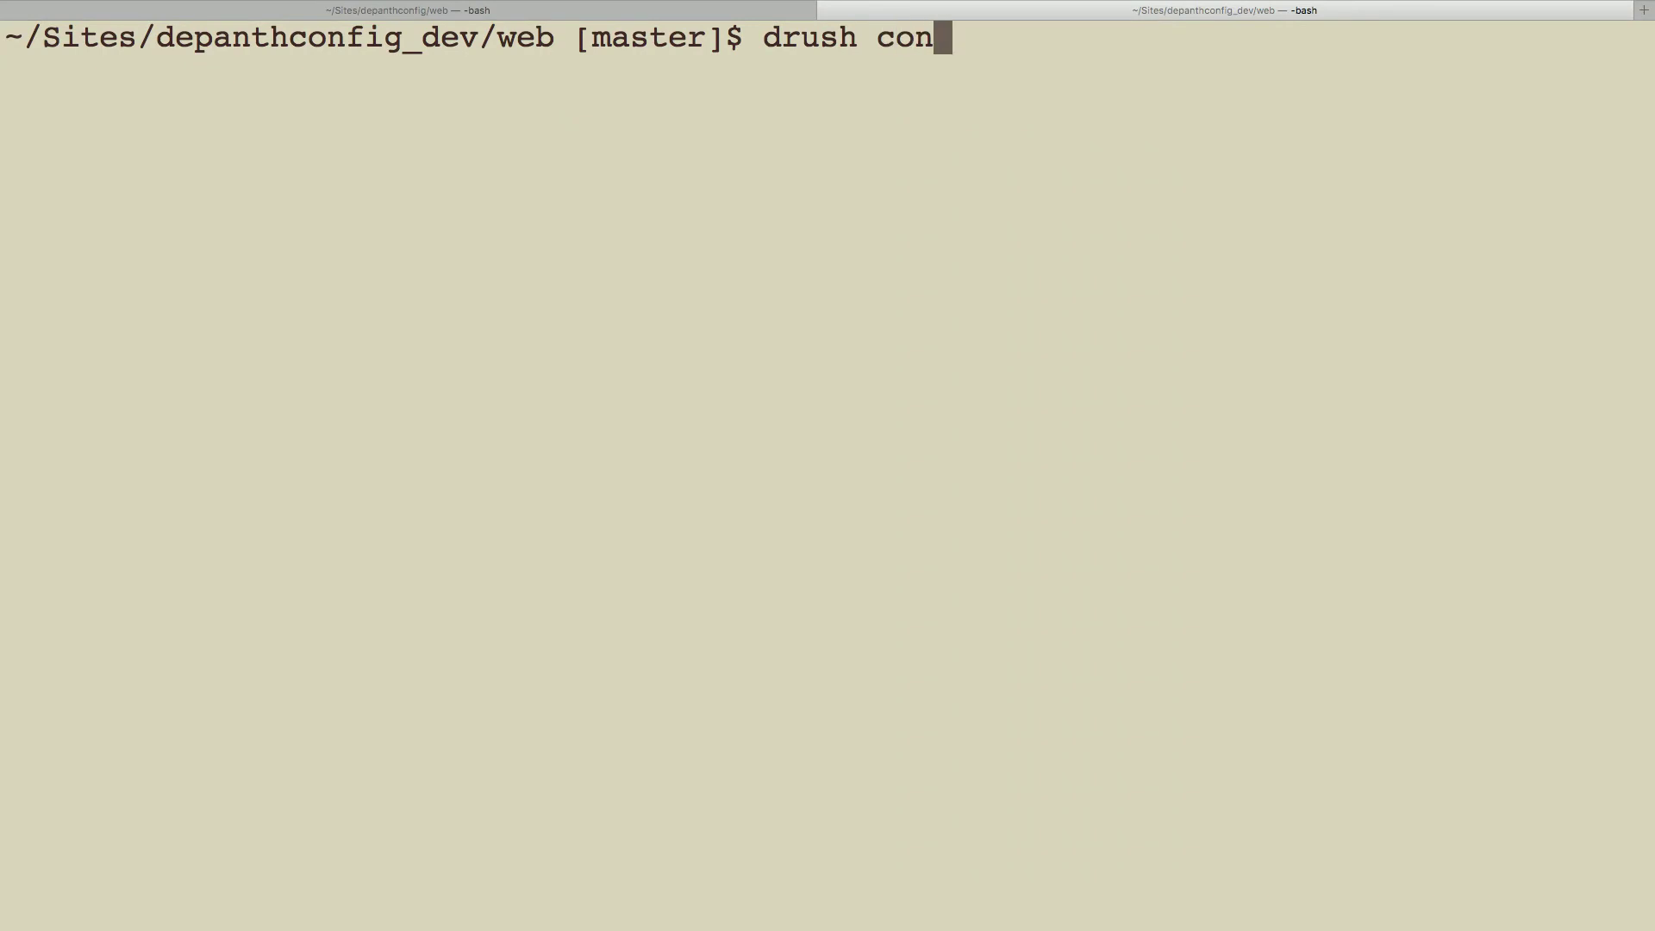
pyautogui.write('fig-import')
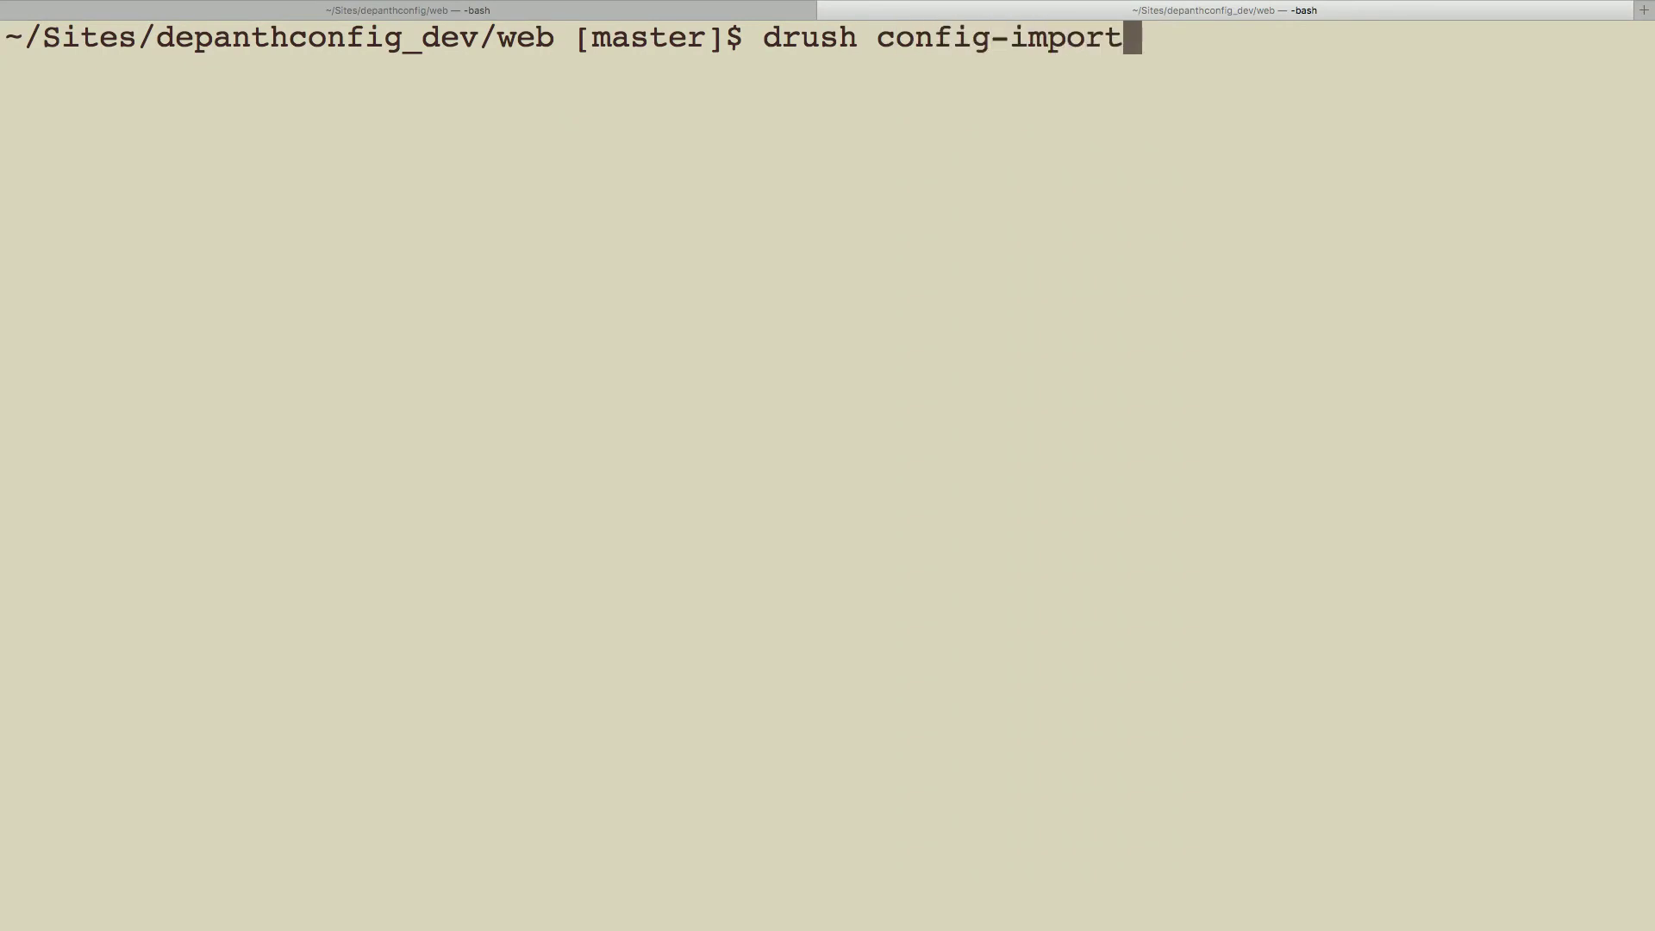
pyautogui.press('Return')
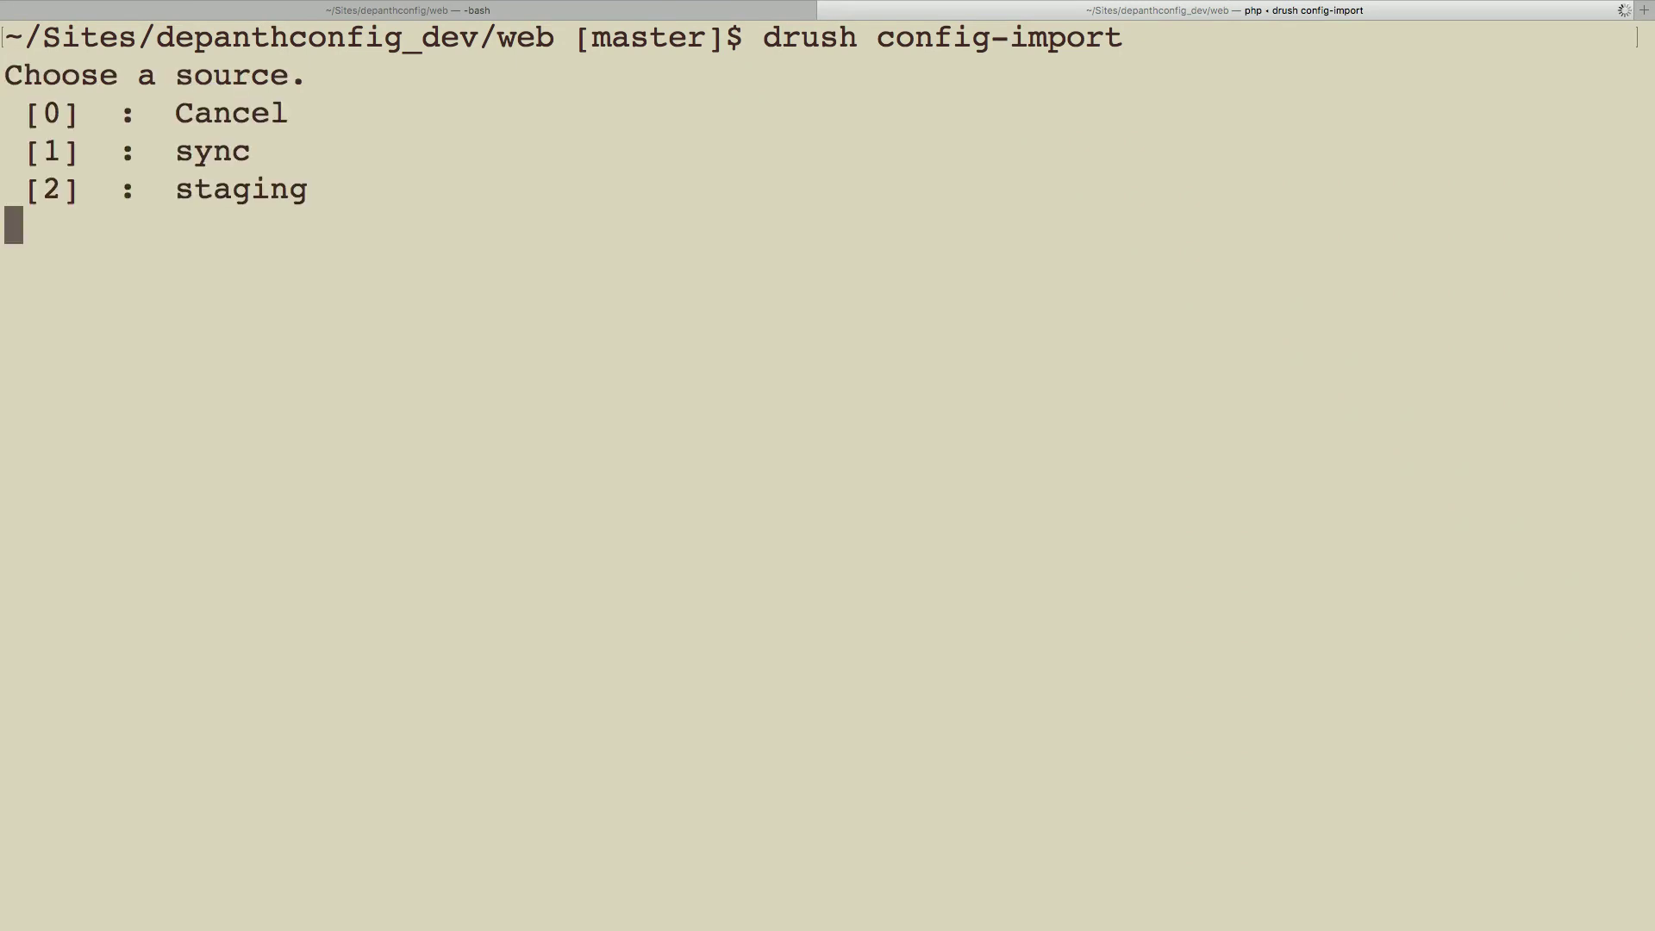
pyautogui.write('1')
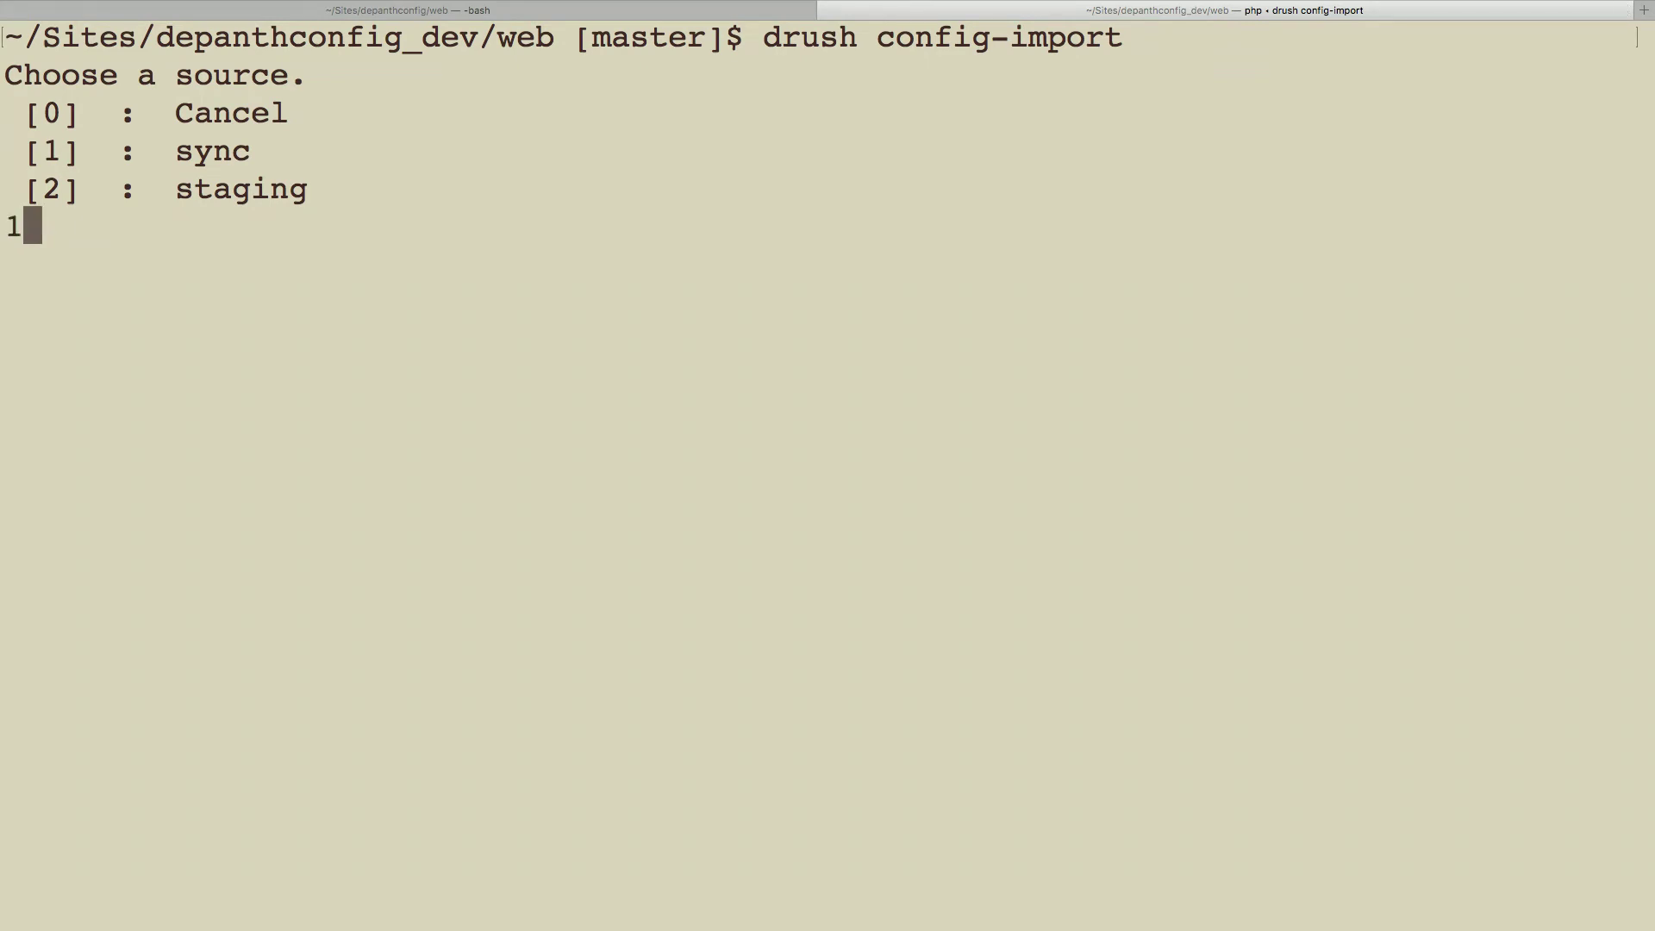
pyautogui.press('Return')
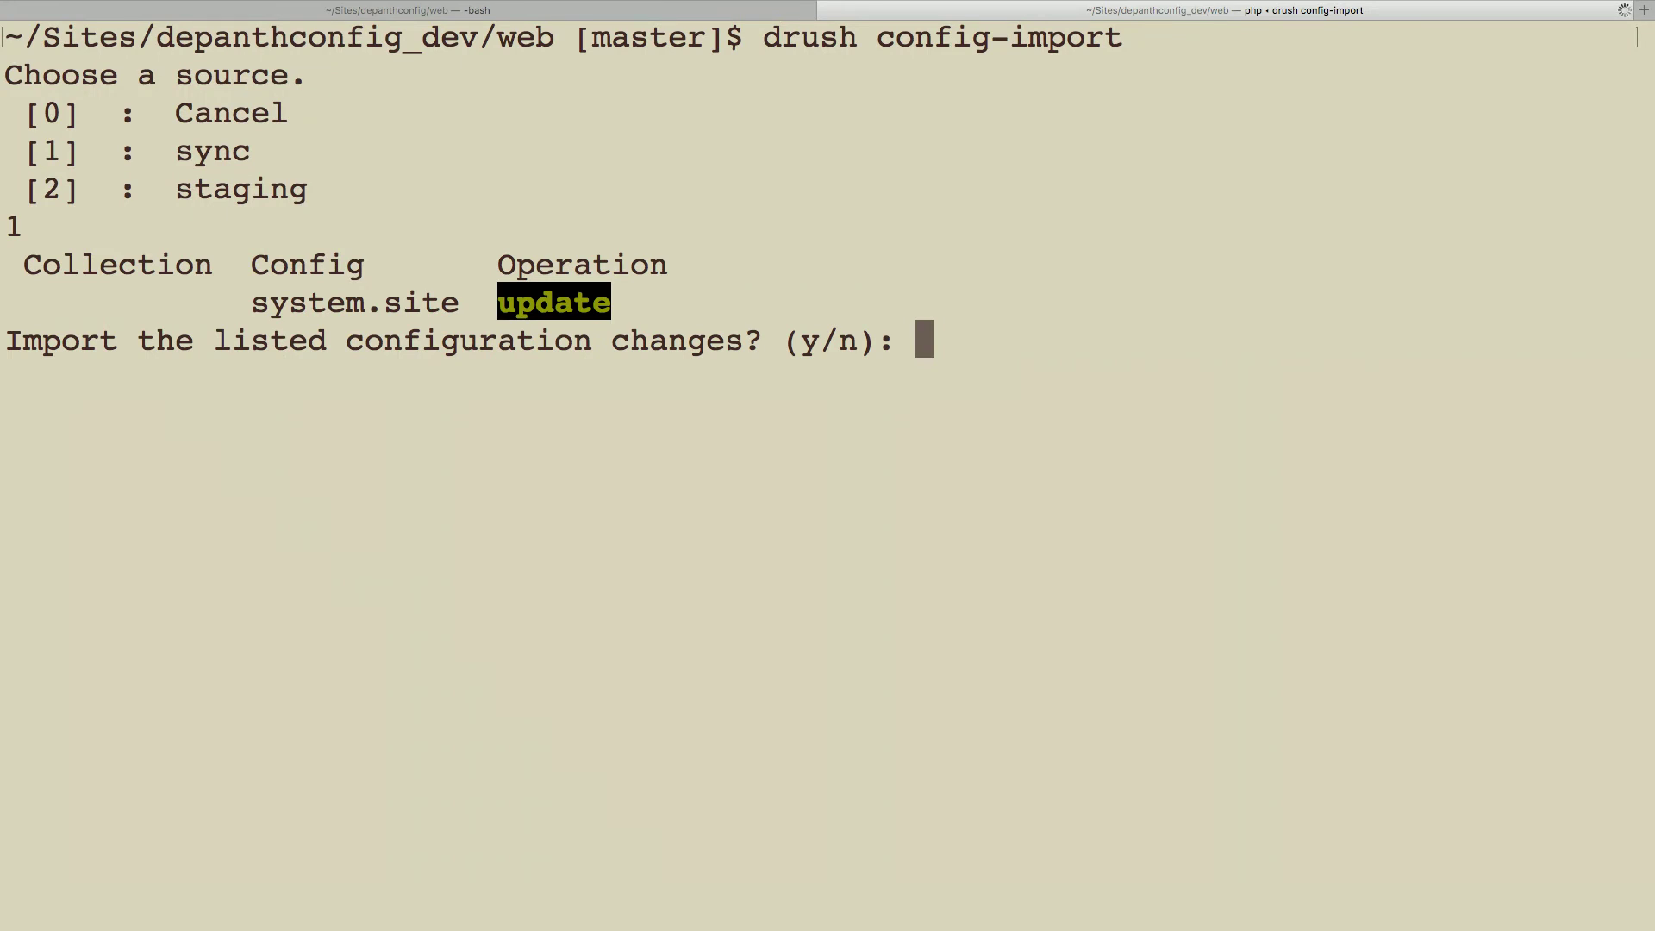
pyautogui.moveTo(252, 302); pyautogui.dragTo(397, 308)
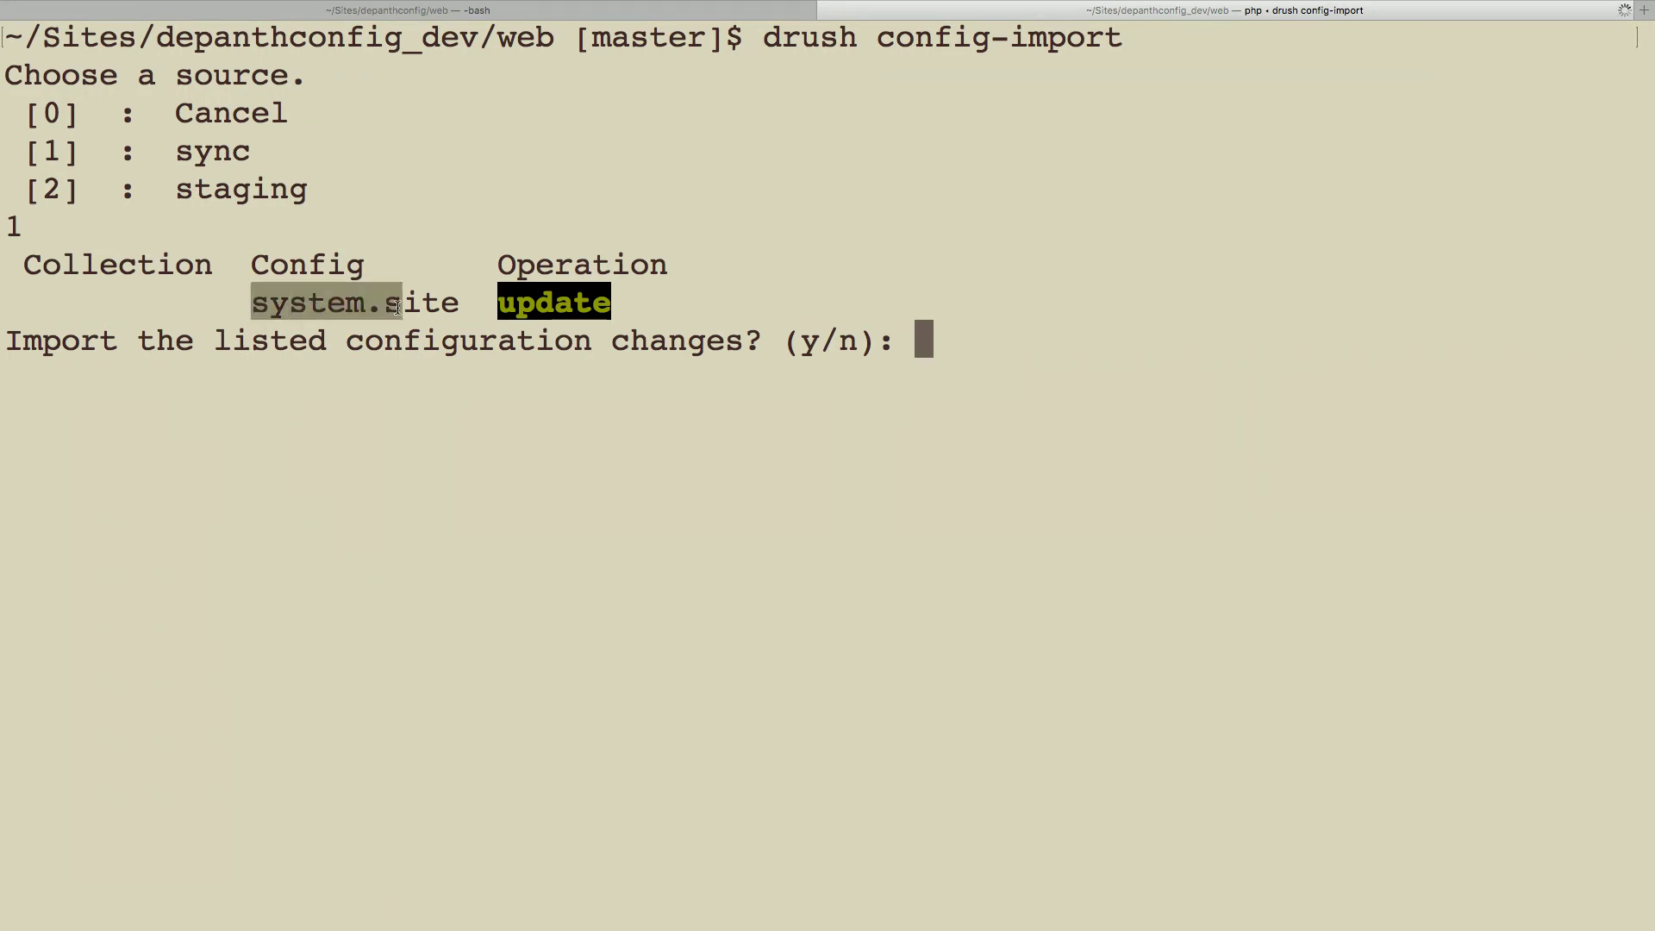
pyautogui.write('y')
pyautogui.press('Return')
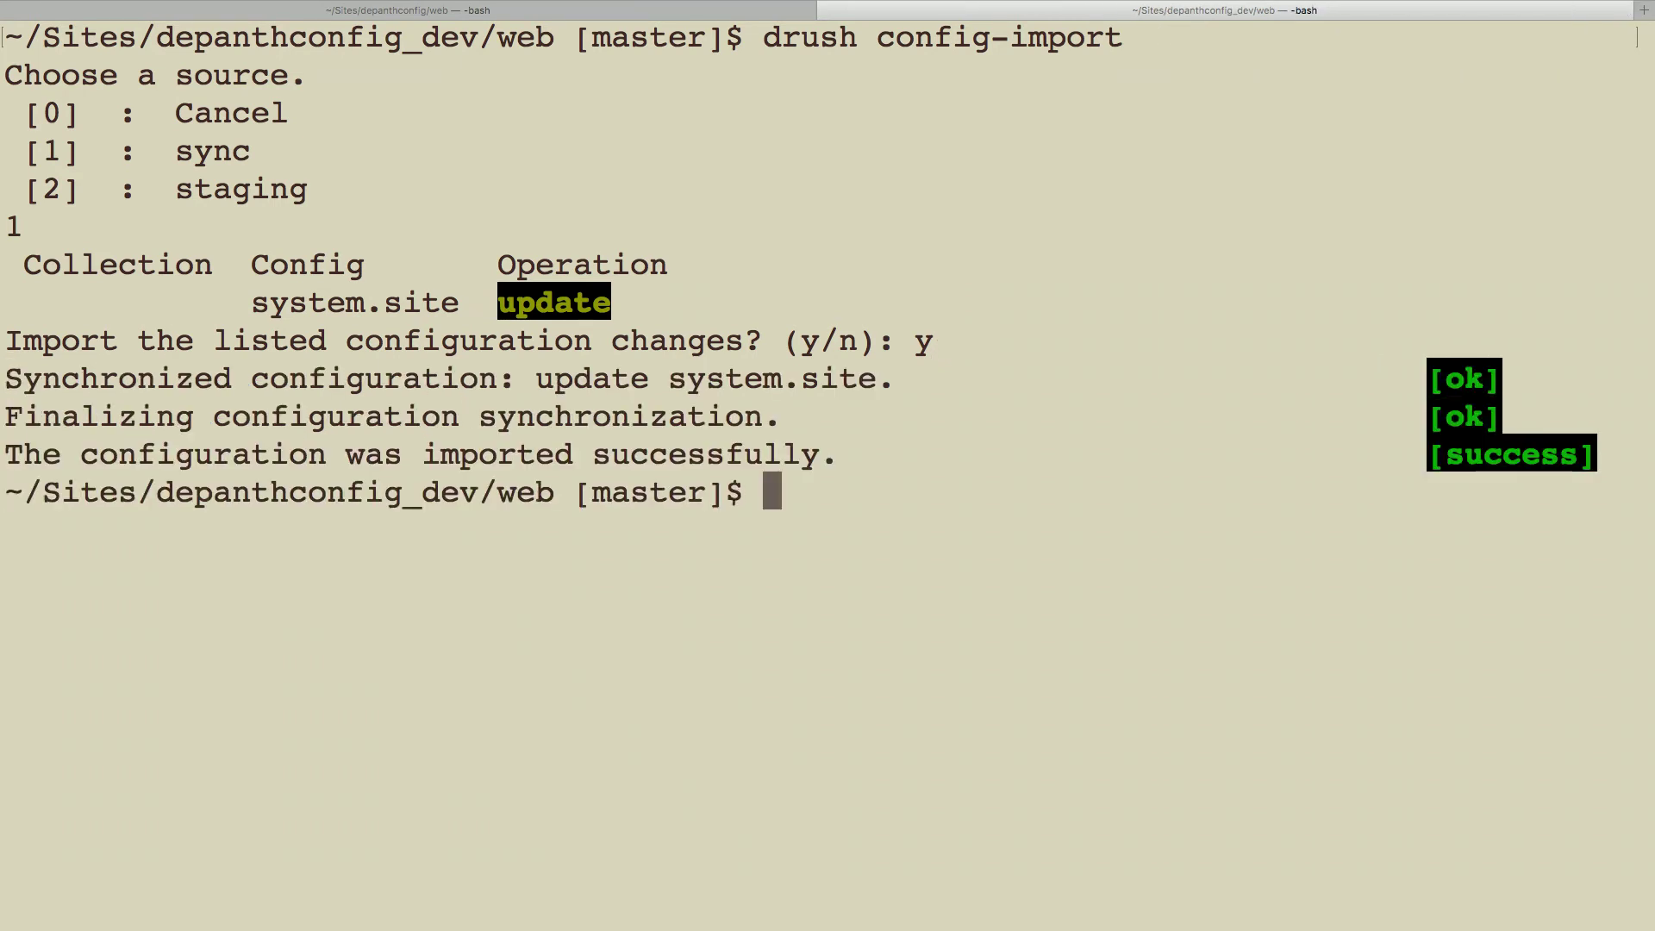
# - Switch to the browser, review the workflow slide and reload the dev site's Synchronize page to check for pending configuration changes
pyautogui.press('super+Tab')
pyautogui.click(514, 19)
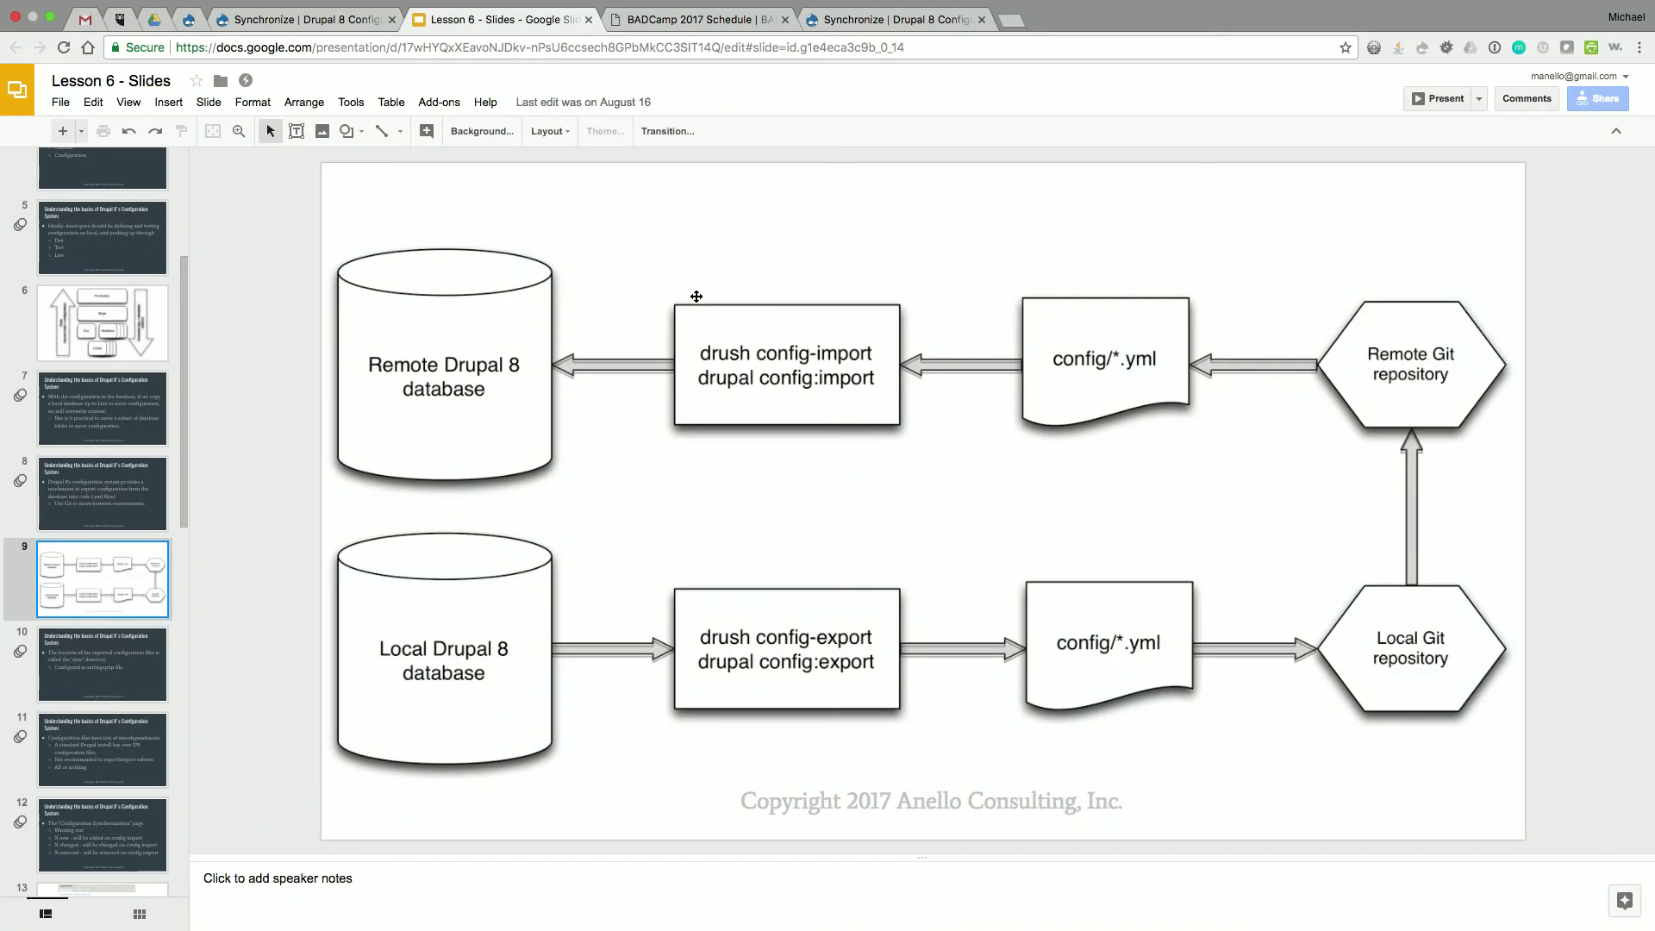
pyautogui.click(858, 20)
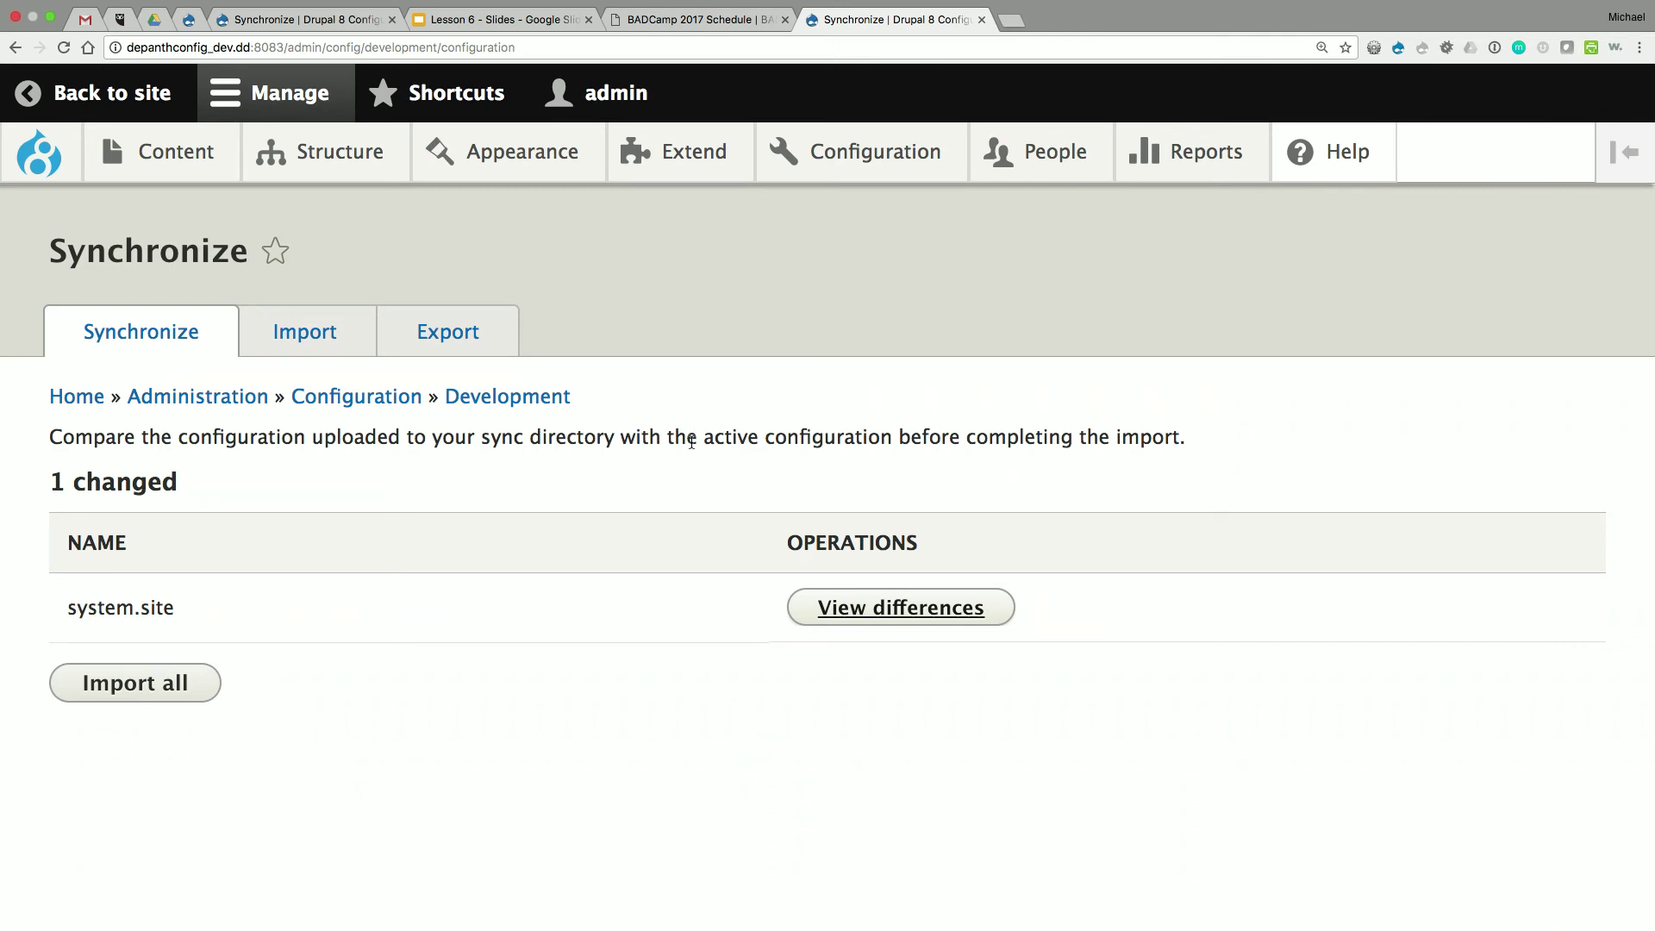
pyautogui.press('super+r')
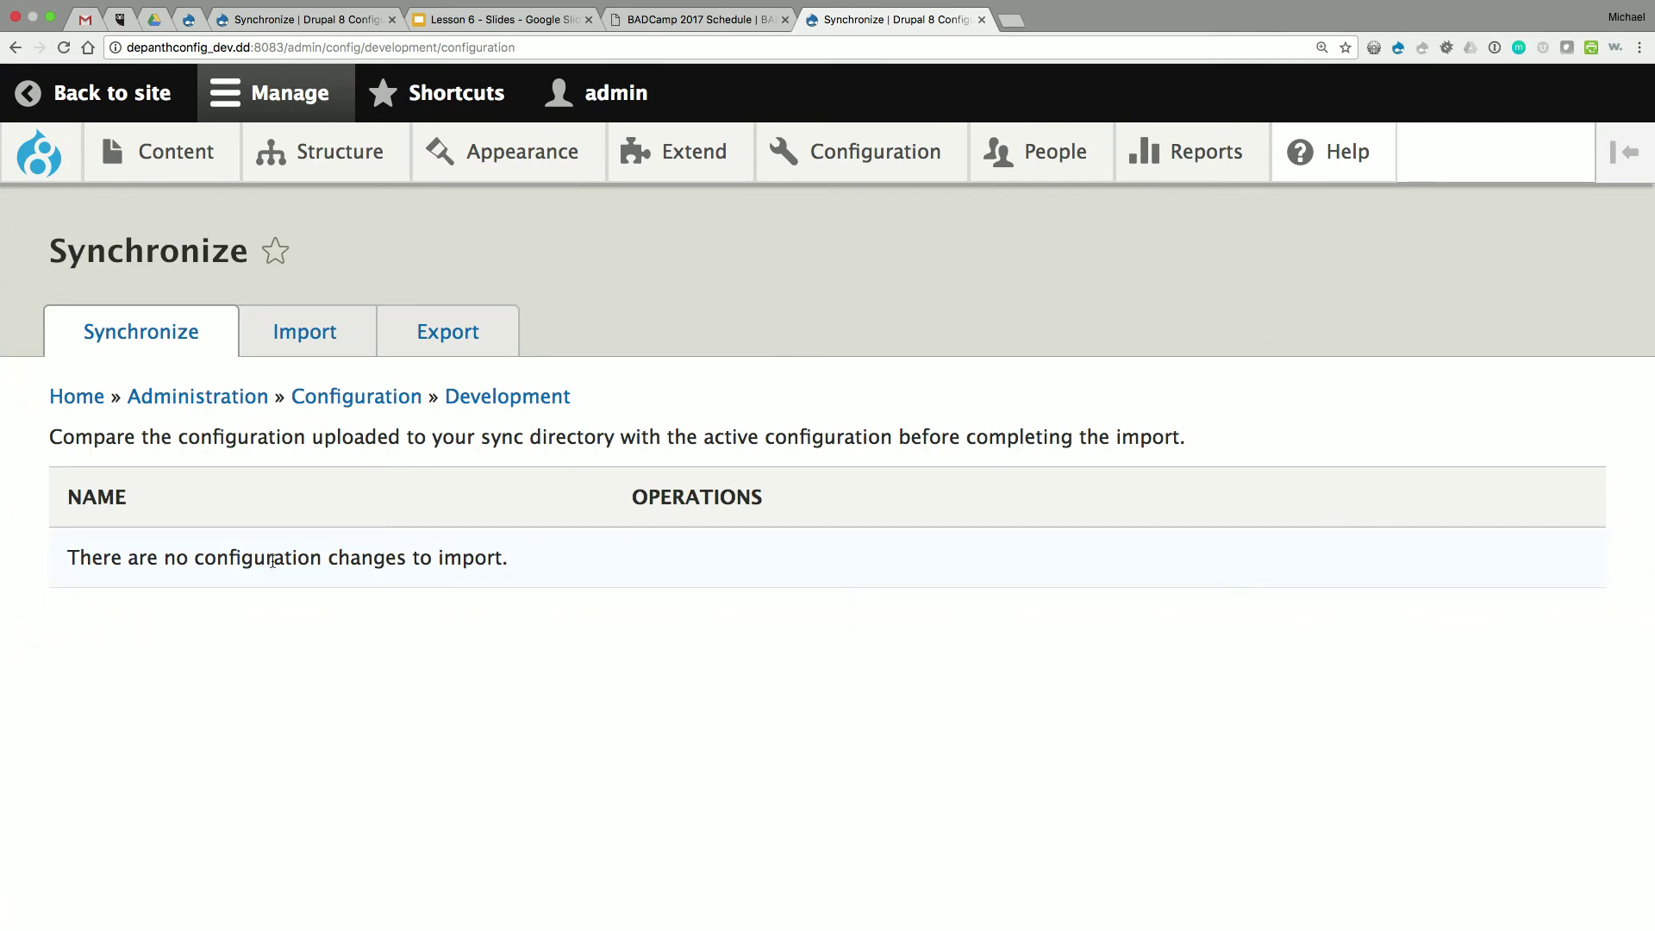
pyautogui.moveTo(128, 552); pyautogui.dragTo(573, 560)
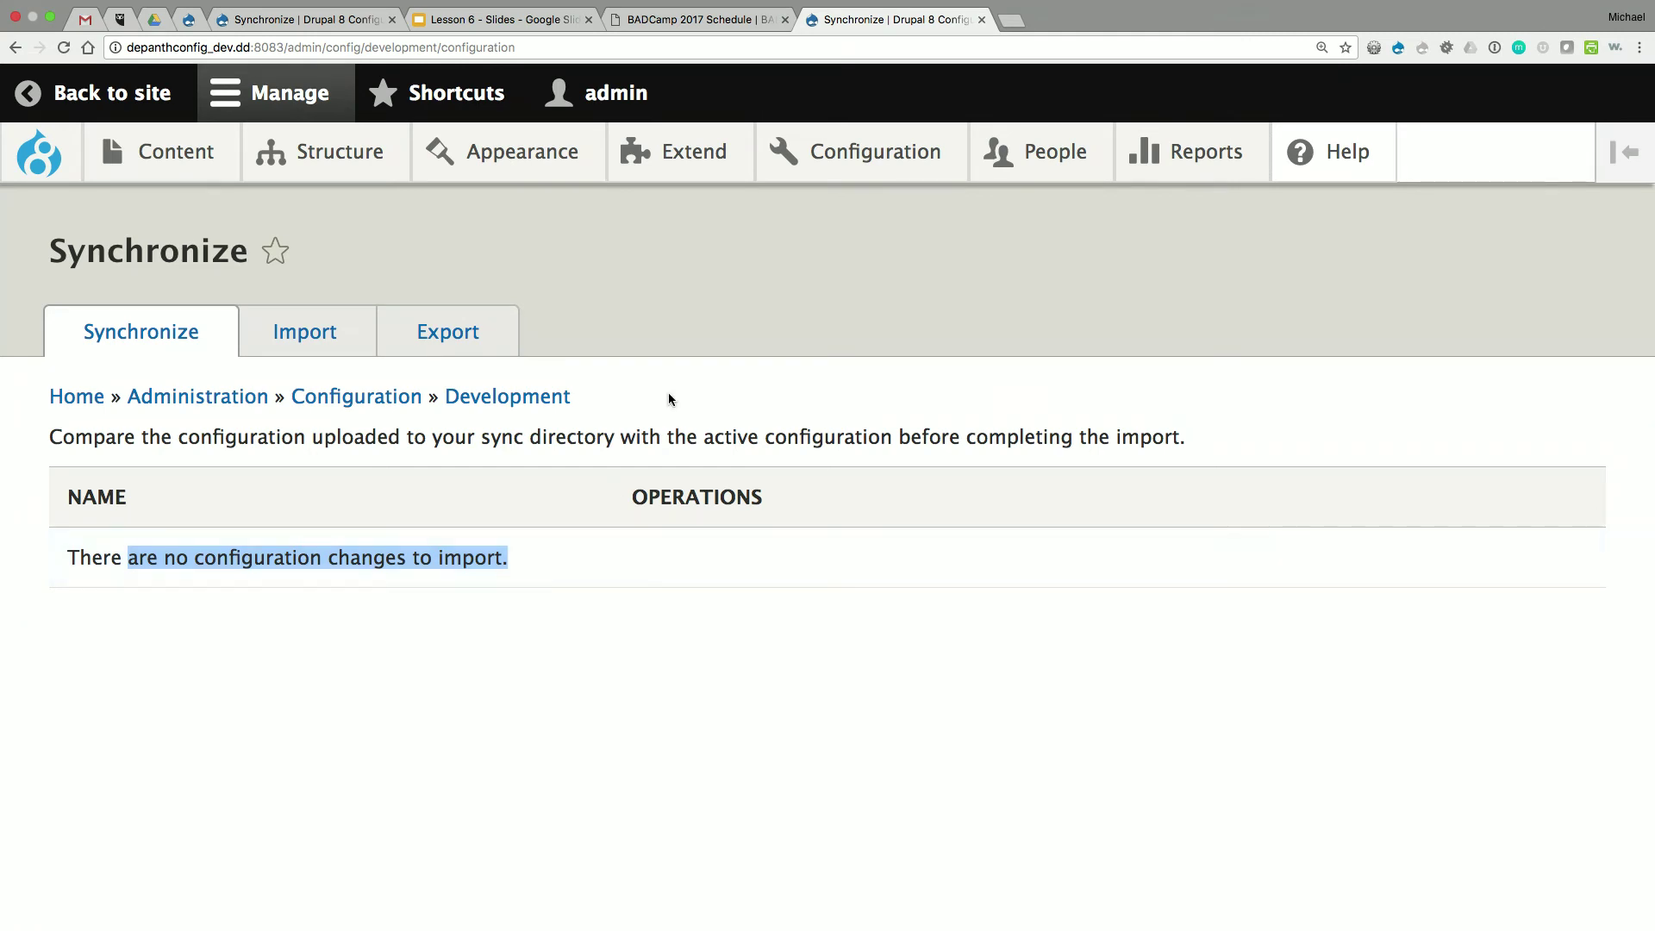
pyautogui.click(724, 324)
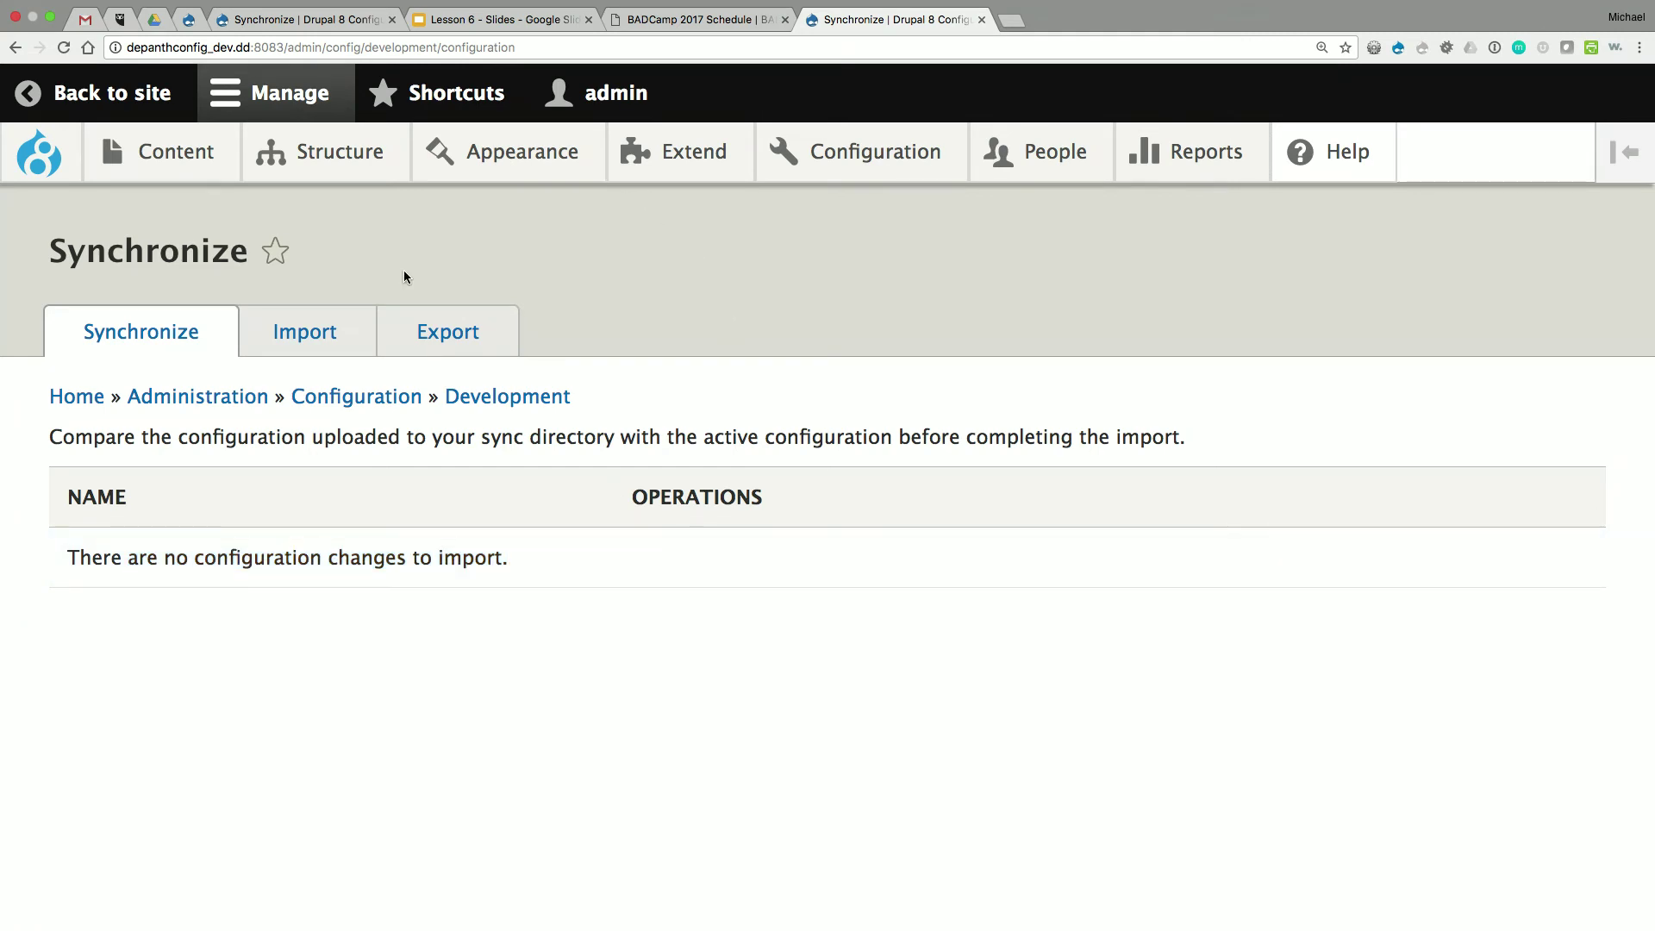
# - Open the dev site's home page to check its slogan, and glance at the BADCamp schedule and the workflow slide
pyautogui.click(130, 270)
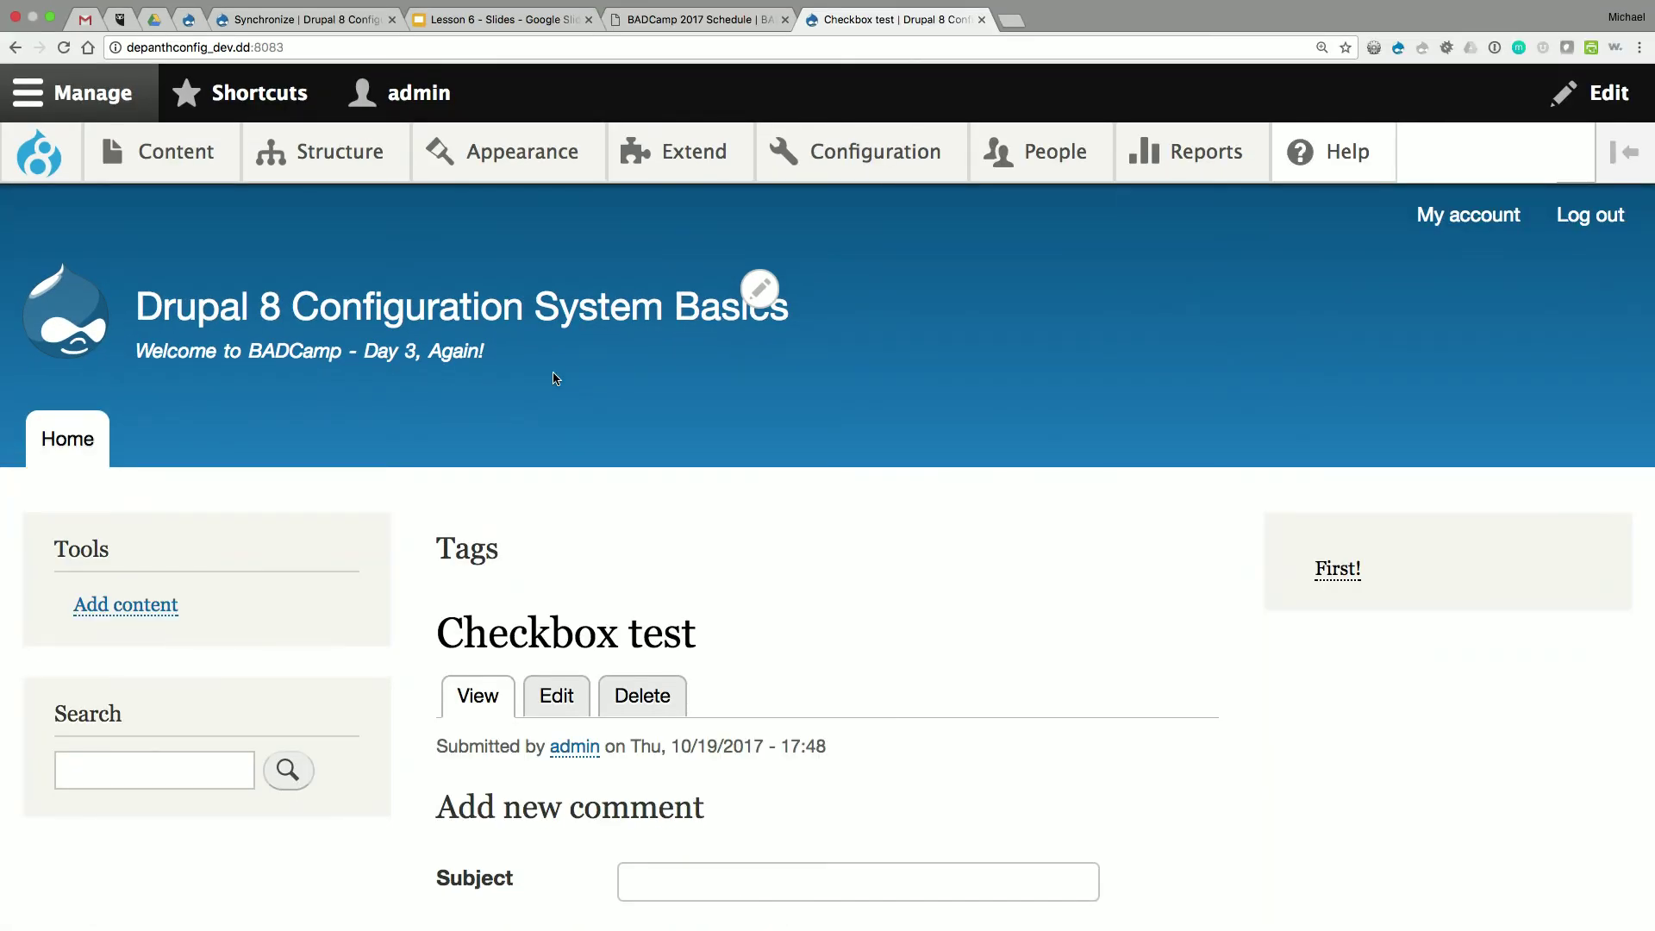
pyautogui.click(698, 19)
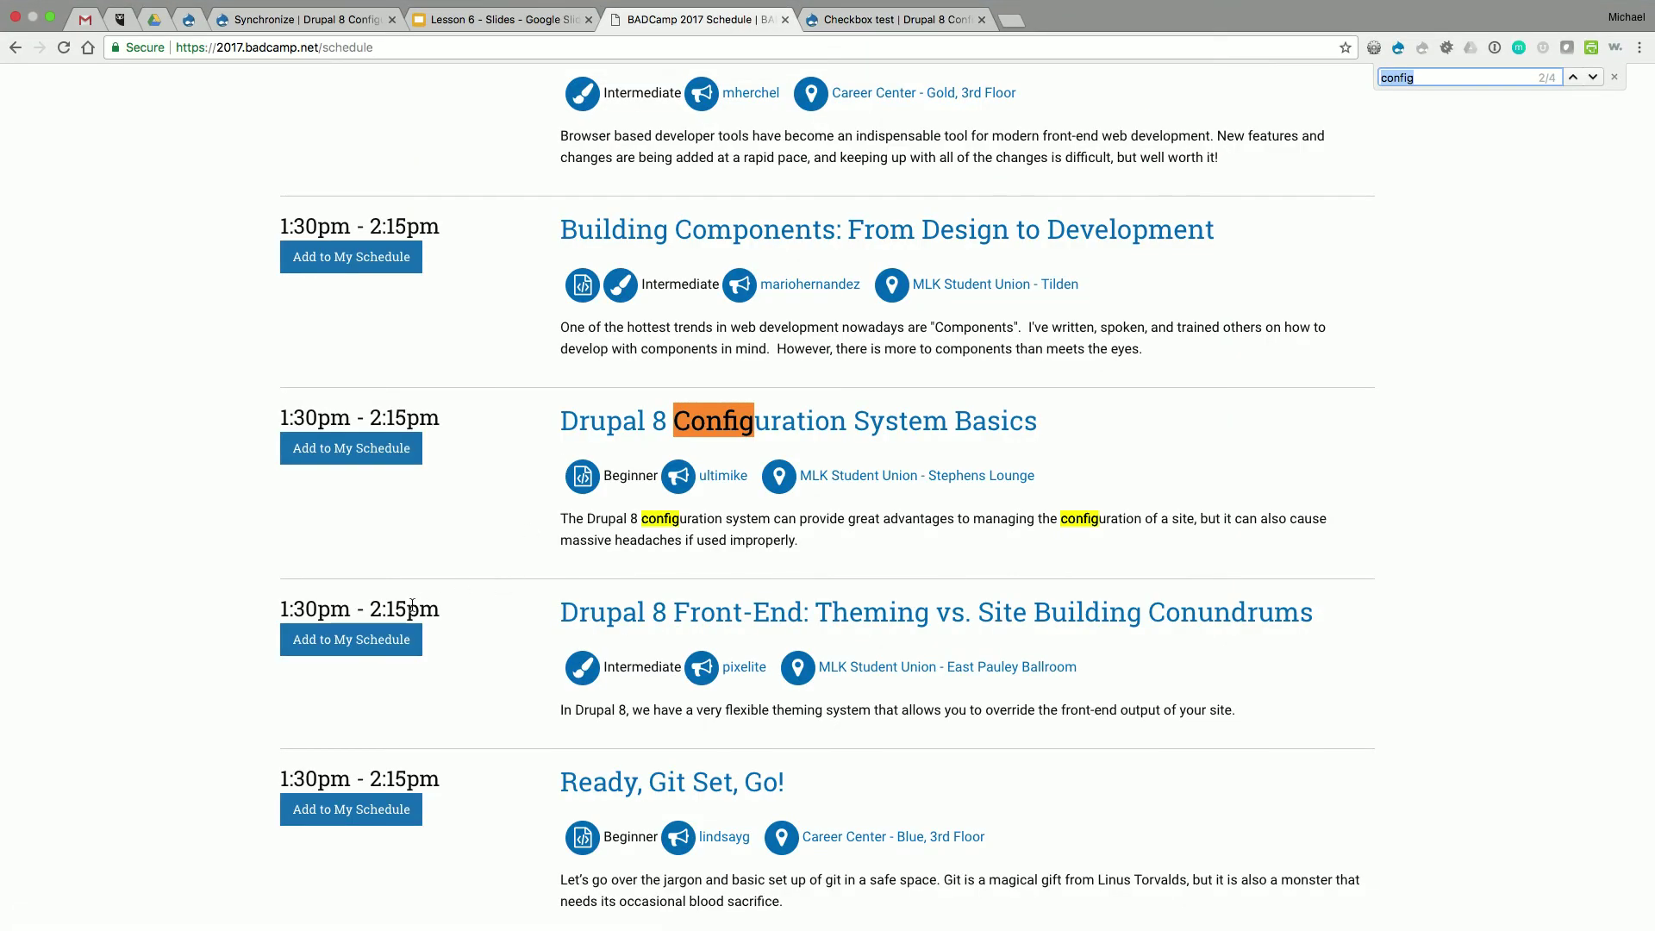
pyautogui.click(517, 20)
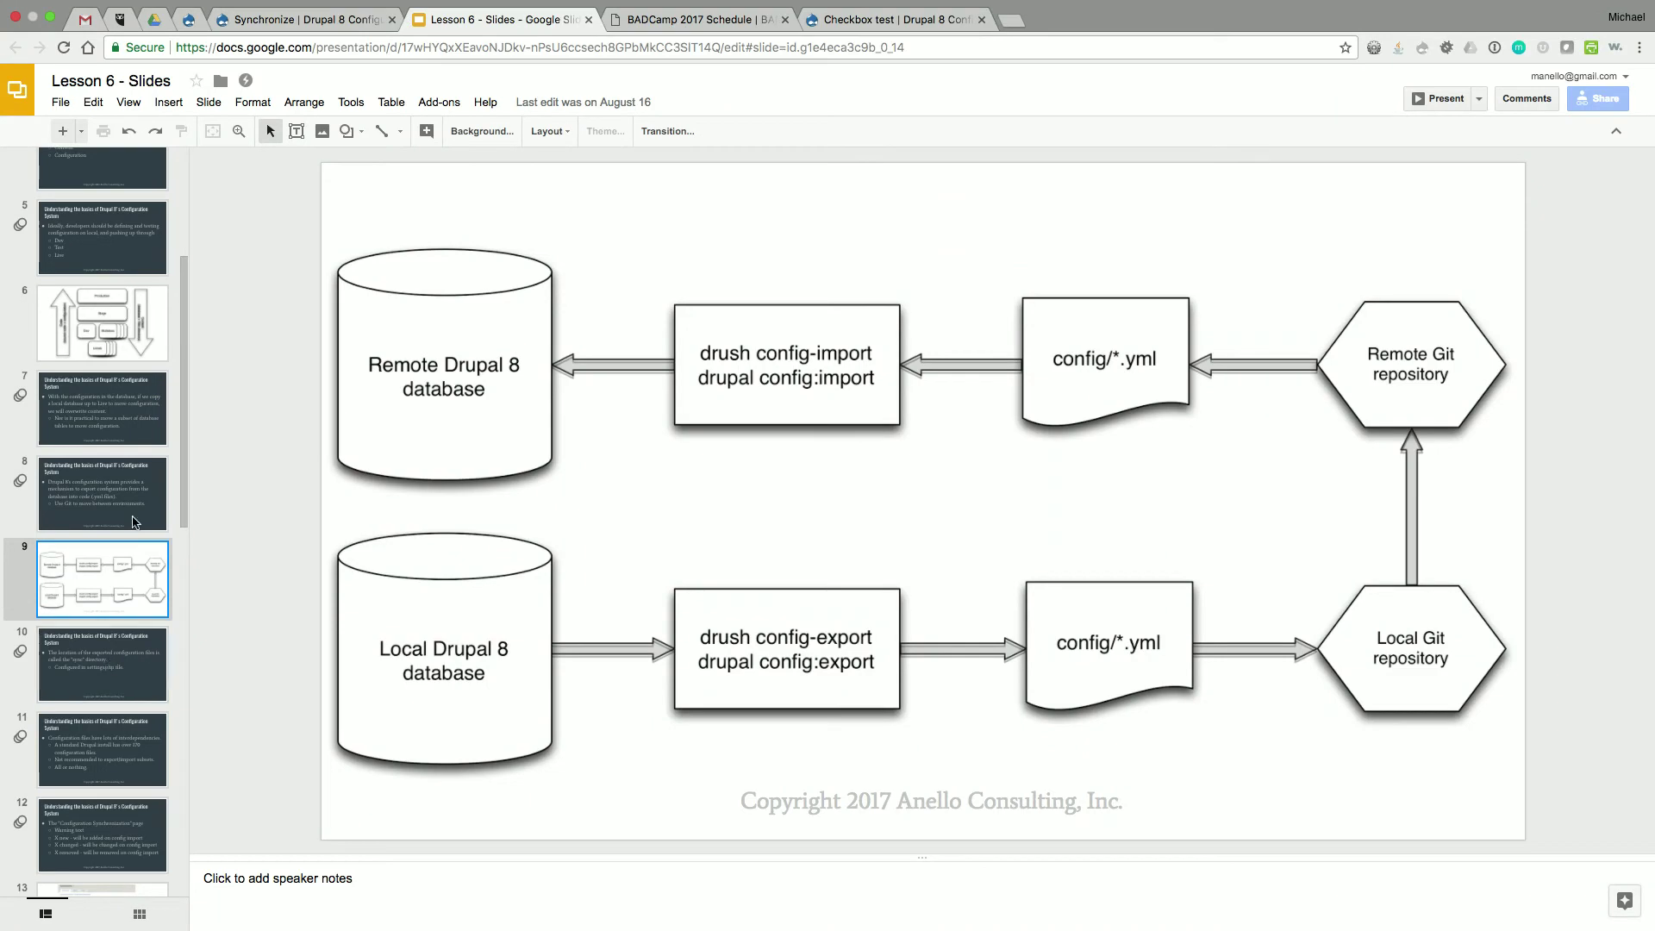
# - Open the dev site's Article content type fields and bring up the settings of the Event date field
pyautogui.click(859, 22)
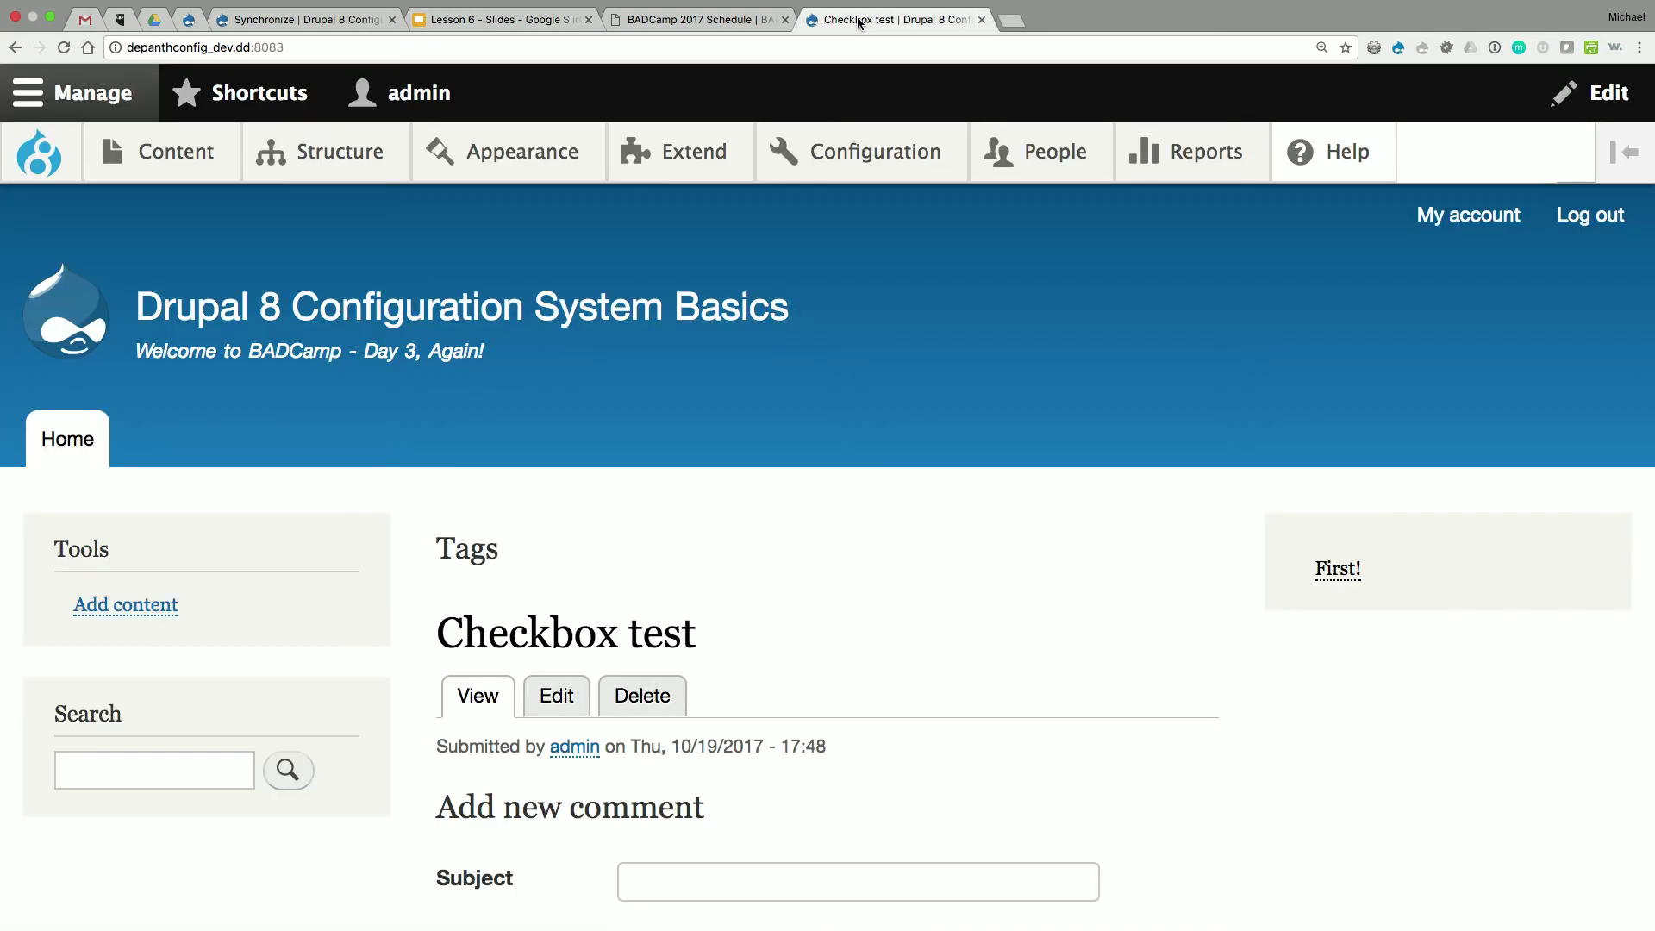
pyautogui.moveTo(844, 164)
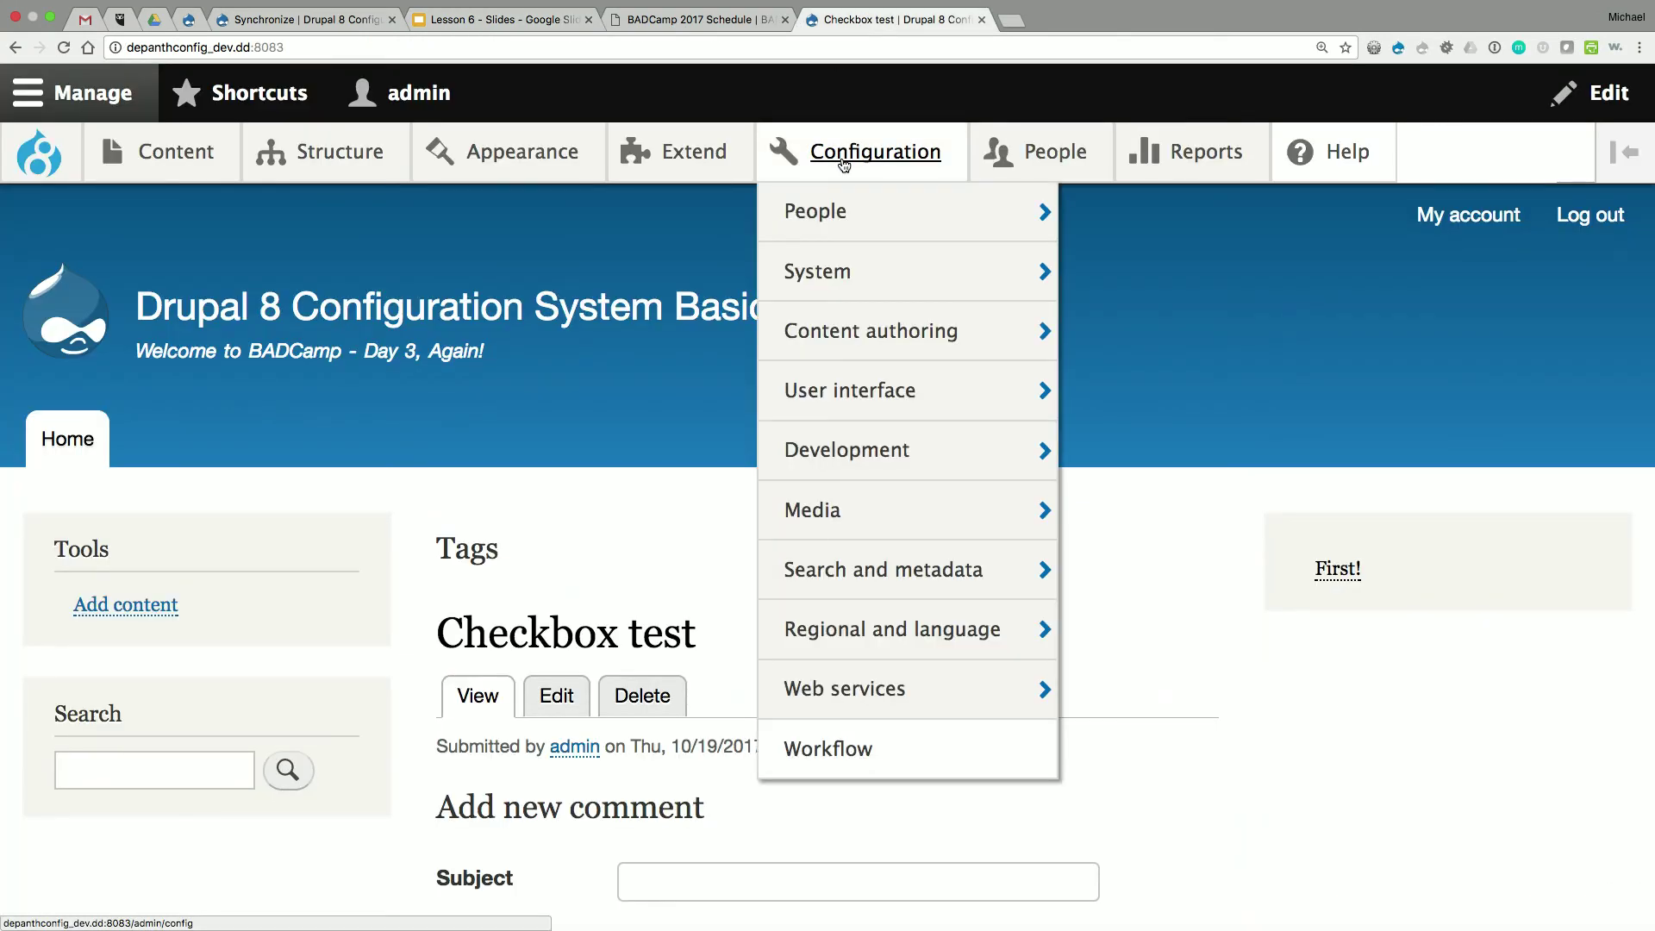
pyautogui.moveTo(321, 159)
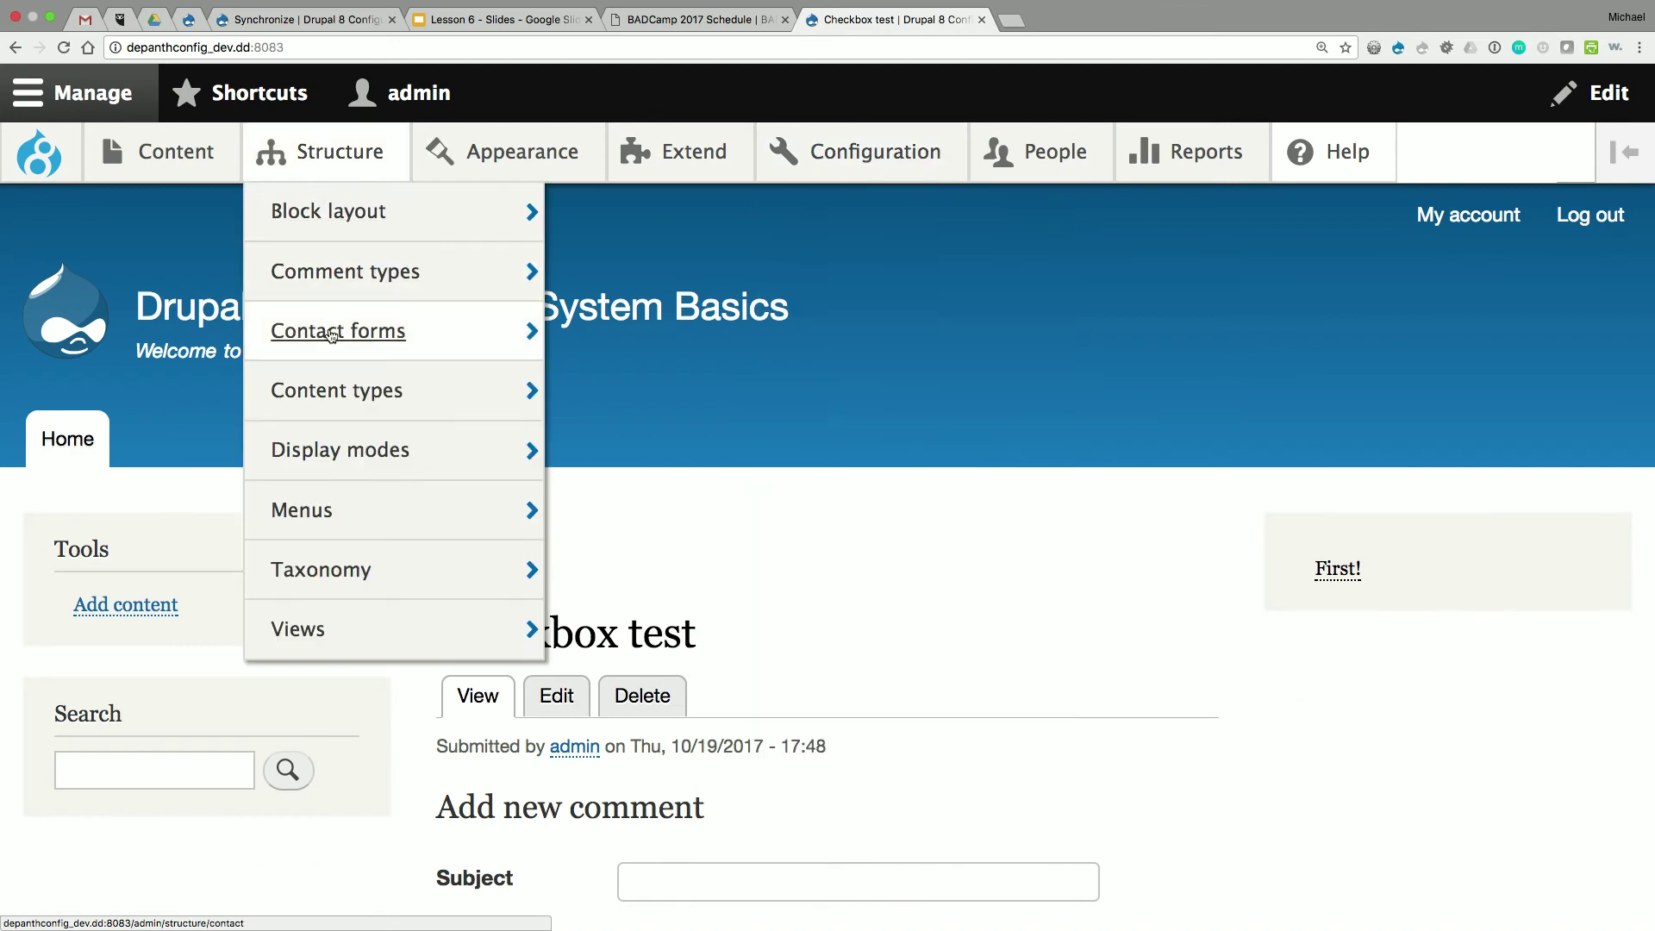
pyautogui.moveTo(339, 383)
pyautogui.moveTo(715, 449)
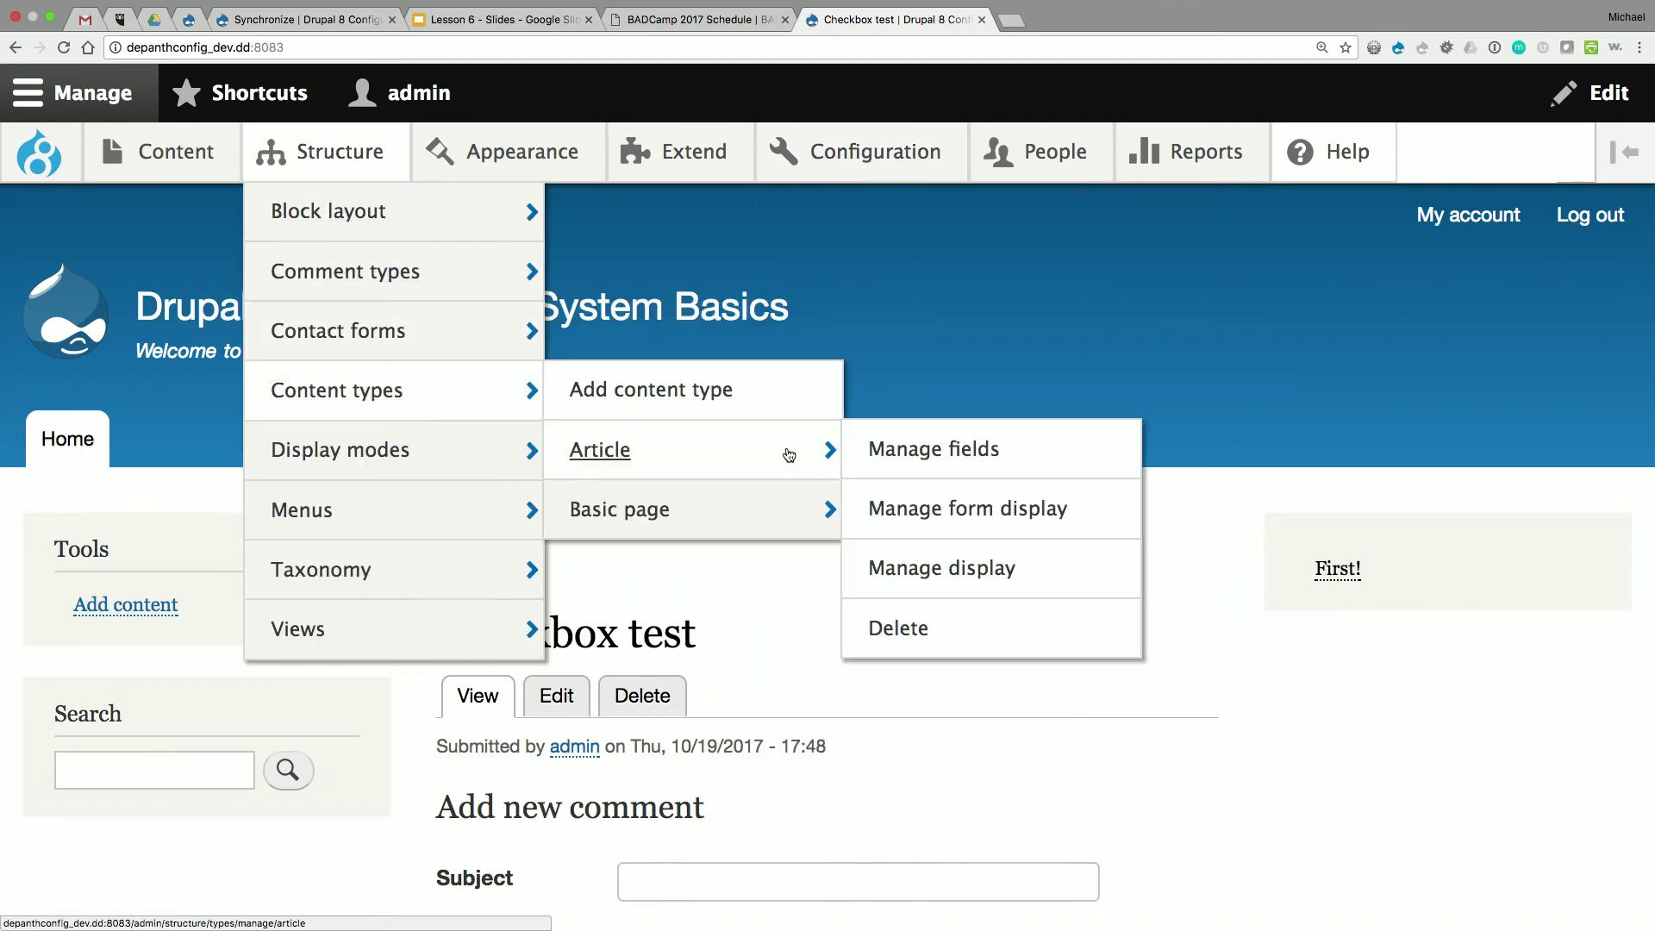
pyautogui.click(915, 450)
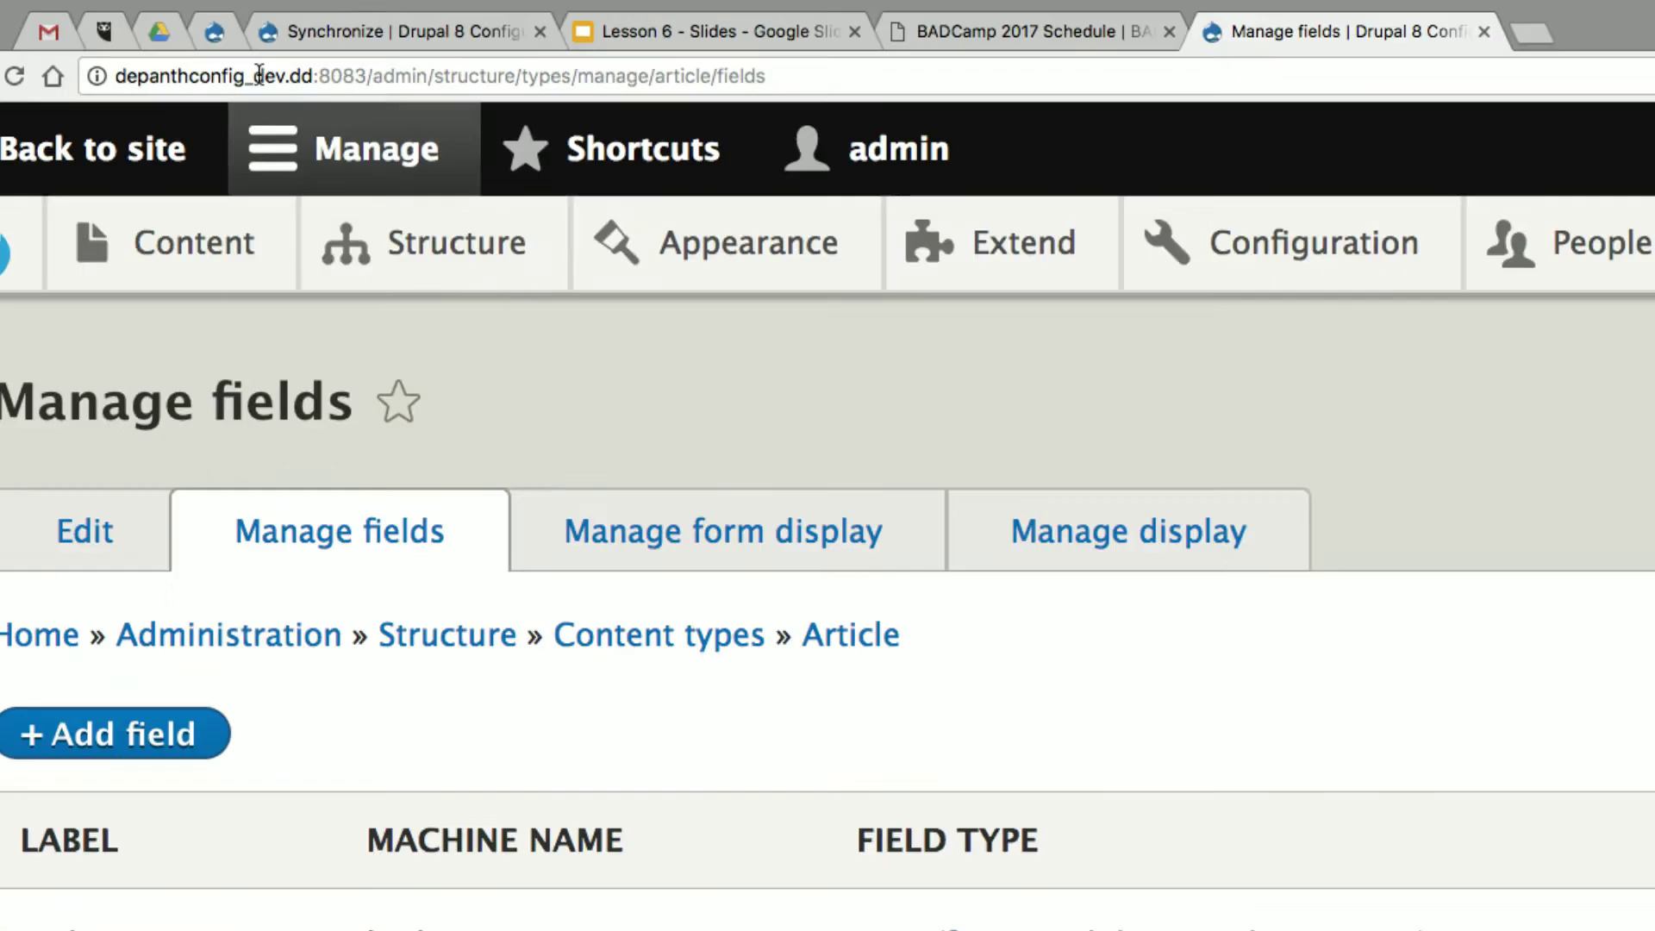
pyautogui.scroll(-2, 380, 556)
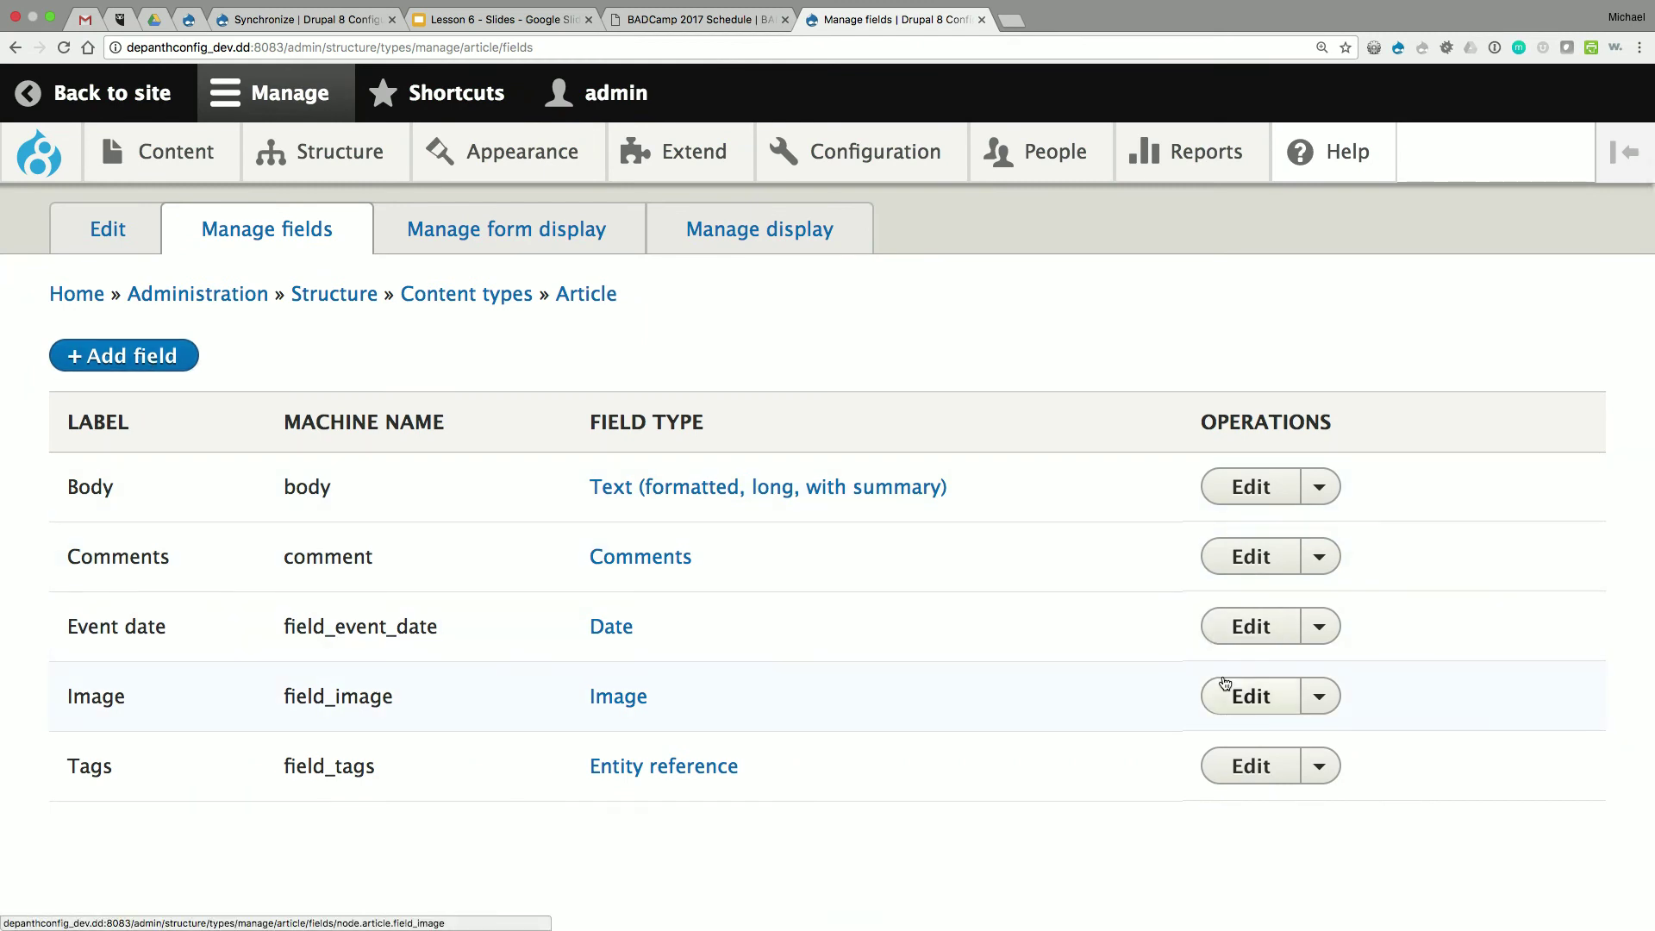
pyautogui.click(1250, 626)
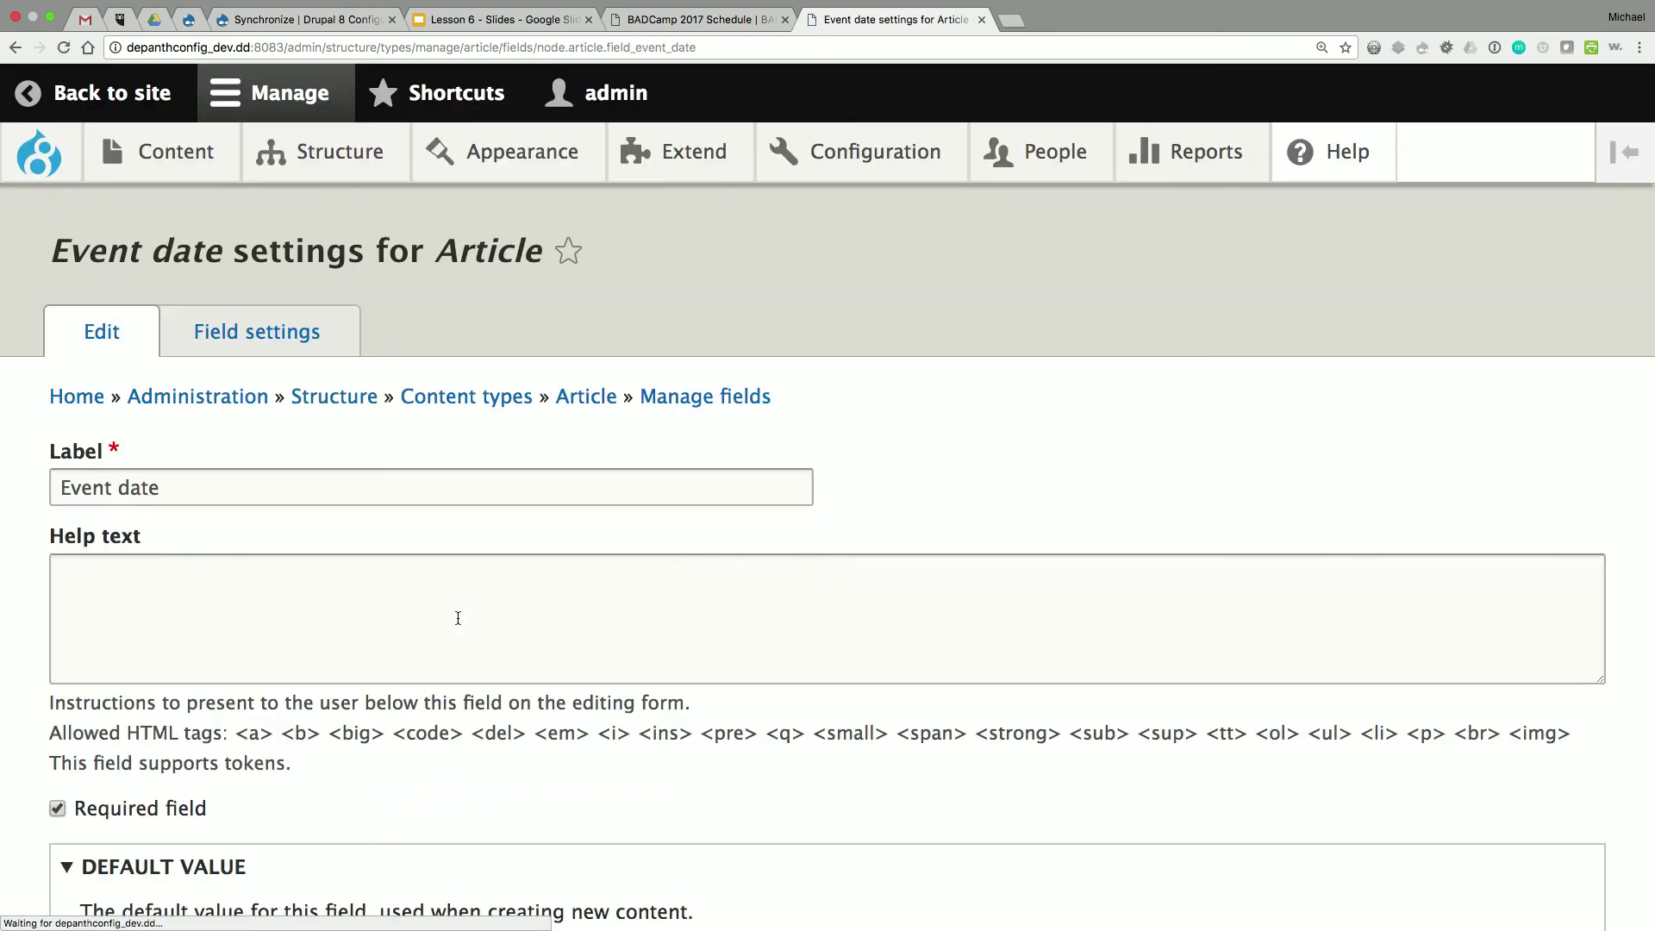
# - Set the Event date field's help text to "Here is some help text." and save the field settings
pyautogui.click(349, 589)
pyautogui.write('Here is some help text.')
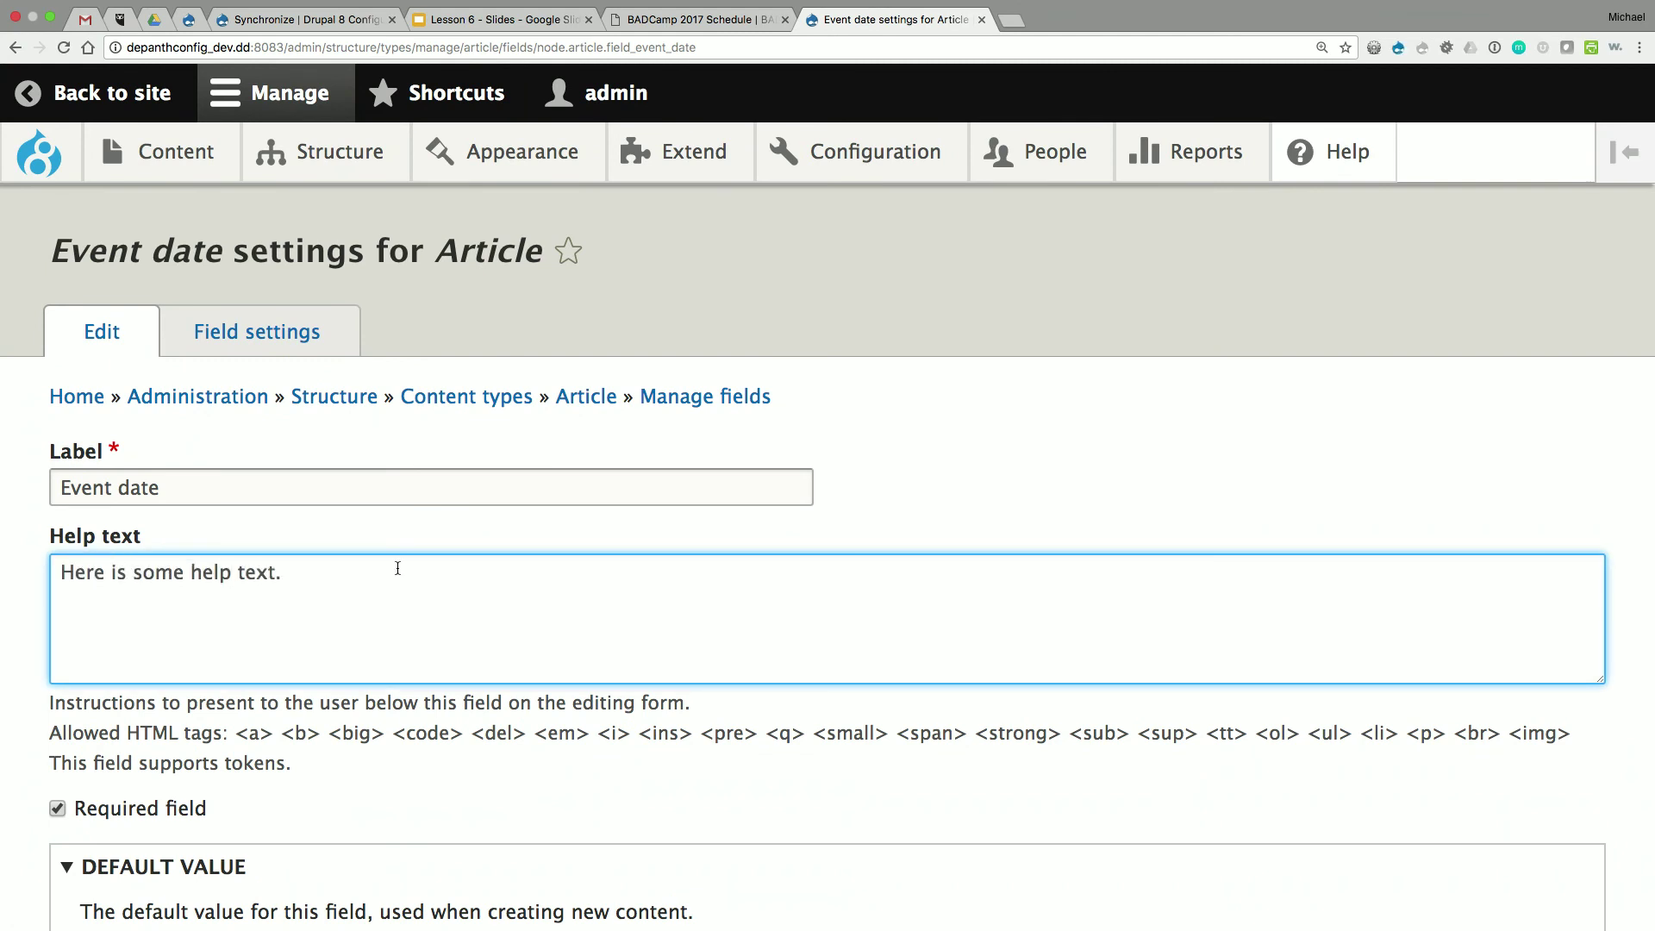
pyautogui.scroll(-5, 398, 568)
pyautogui.click(159, 766)
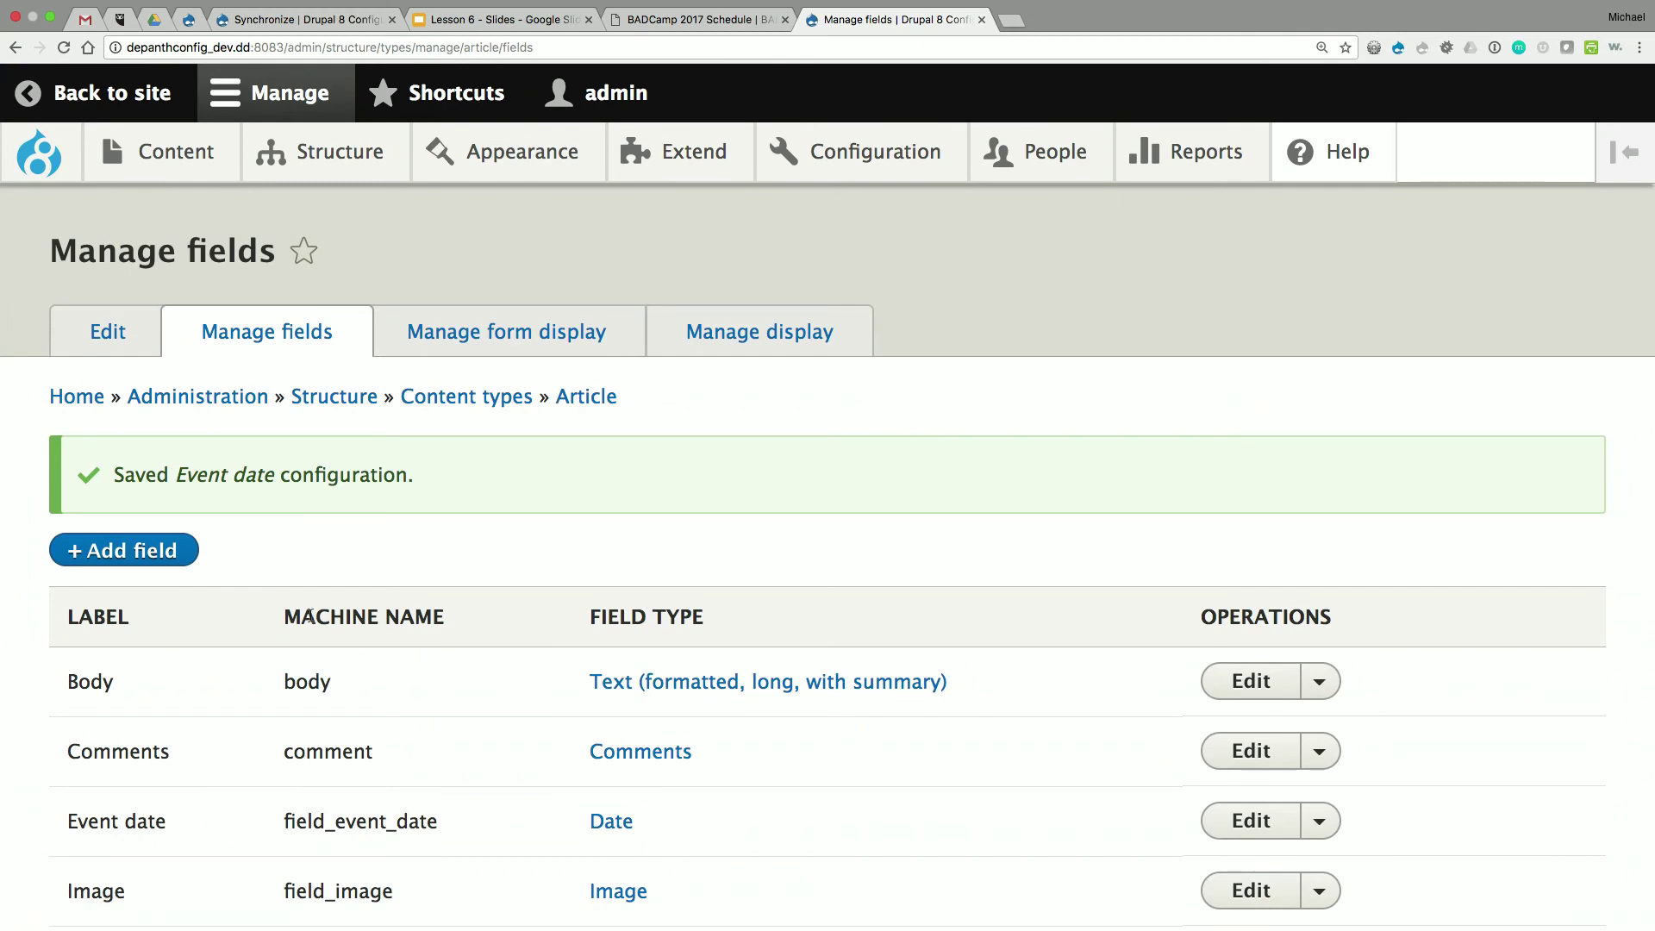
# - Open the dev site's Configuration synchronization page to check how the Event date field edit is reported
pyautogui.moveTo(862, 153)
pyautogui.moveTo(892, 439)
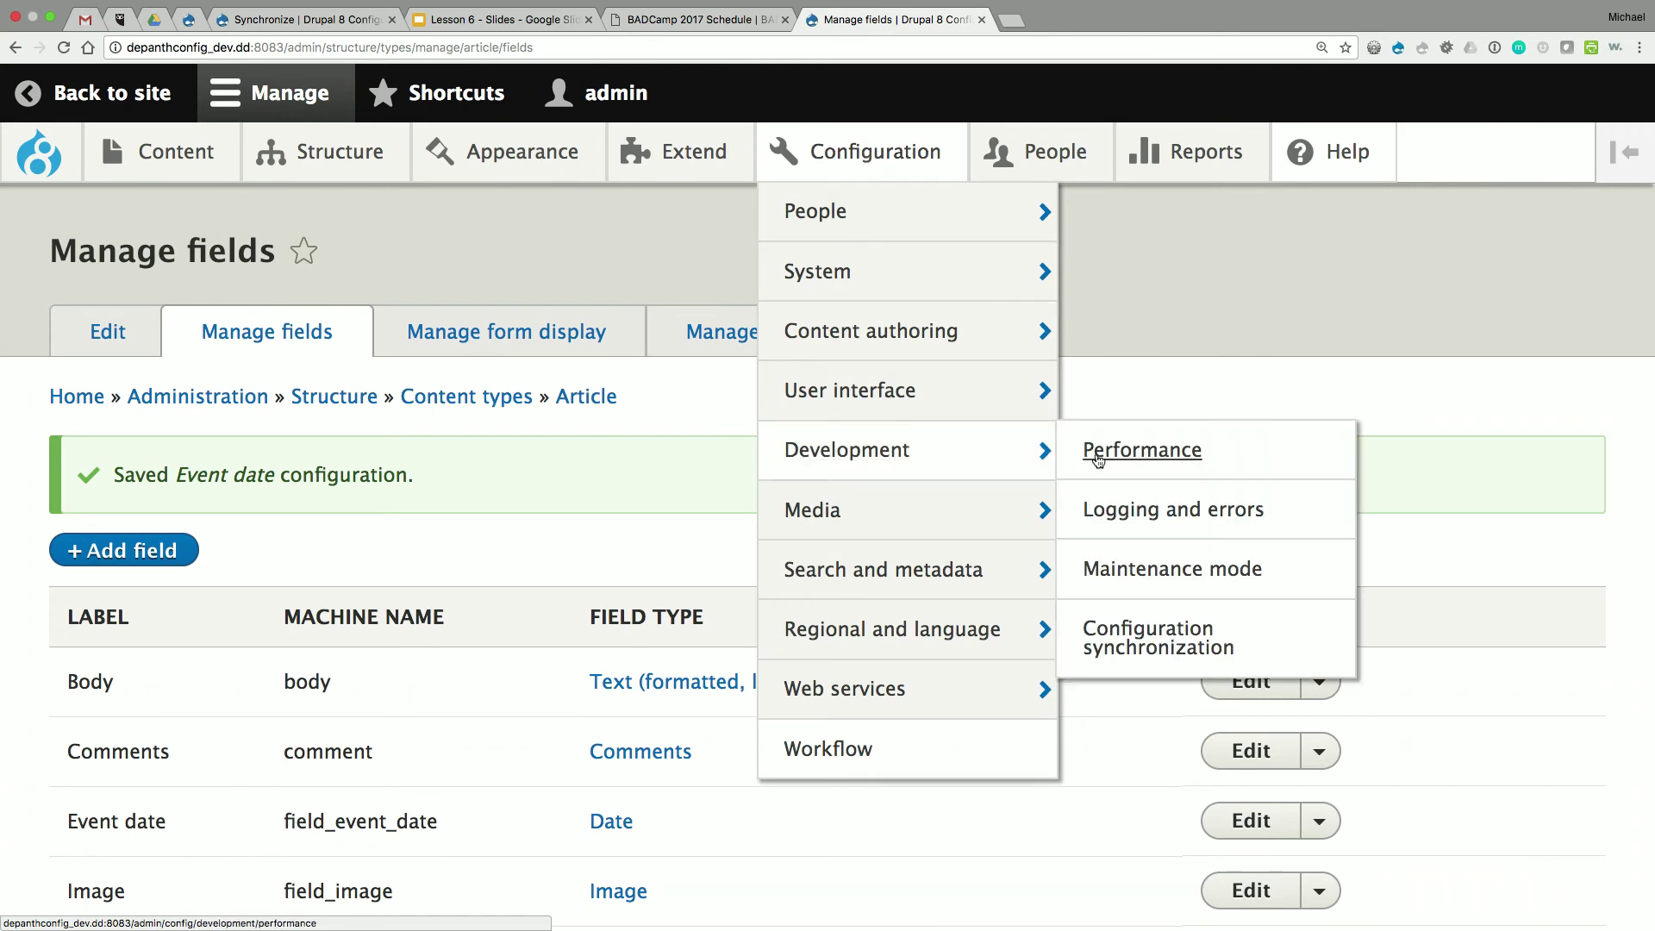
pyautogui.click(1146, 637)
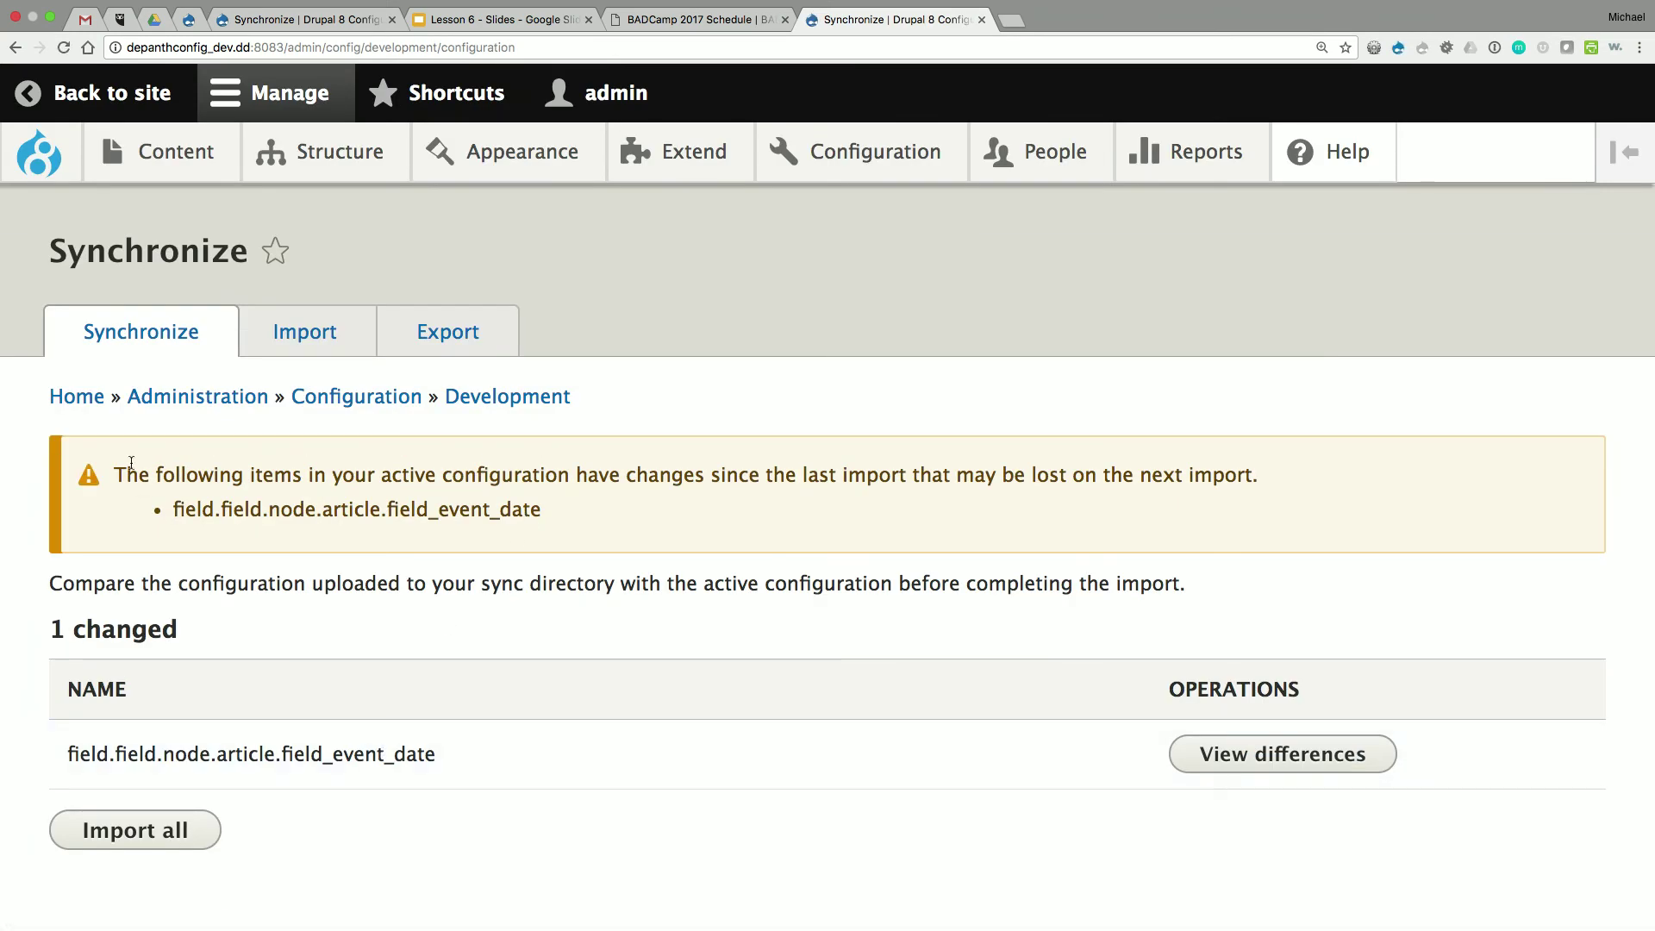
# - Return to the local depanthconfig.docksal site and create a taxonomy vocabulary named Topic
pyautogui.click(258, 24)
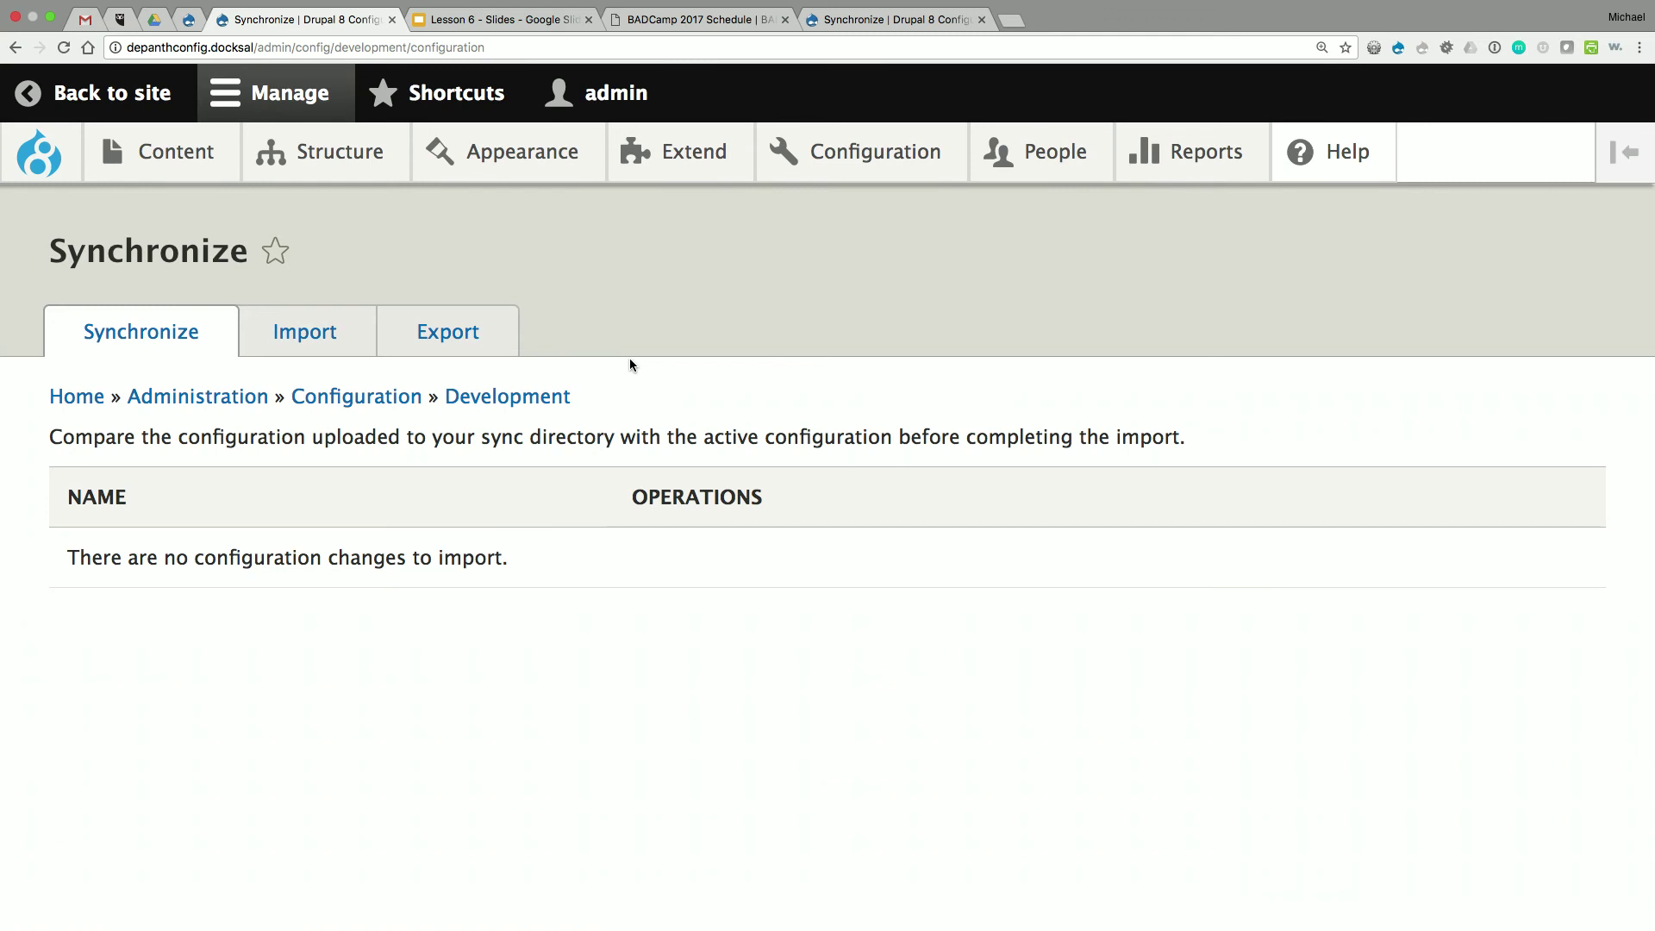
pyautogui.moveTo(857, 155)
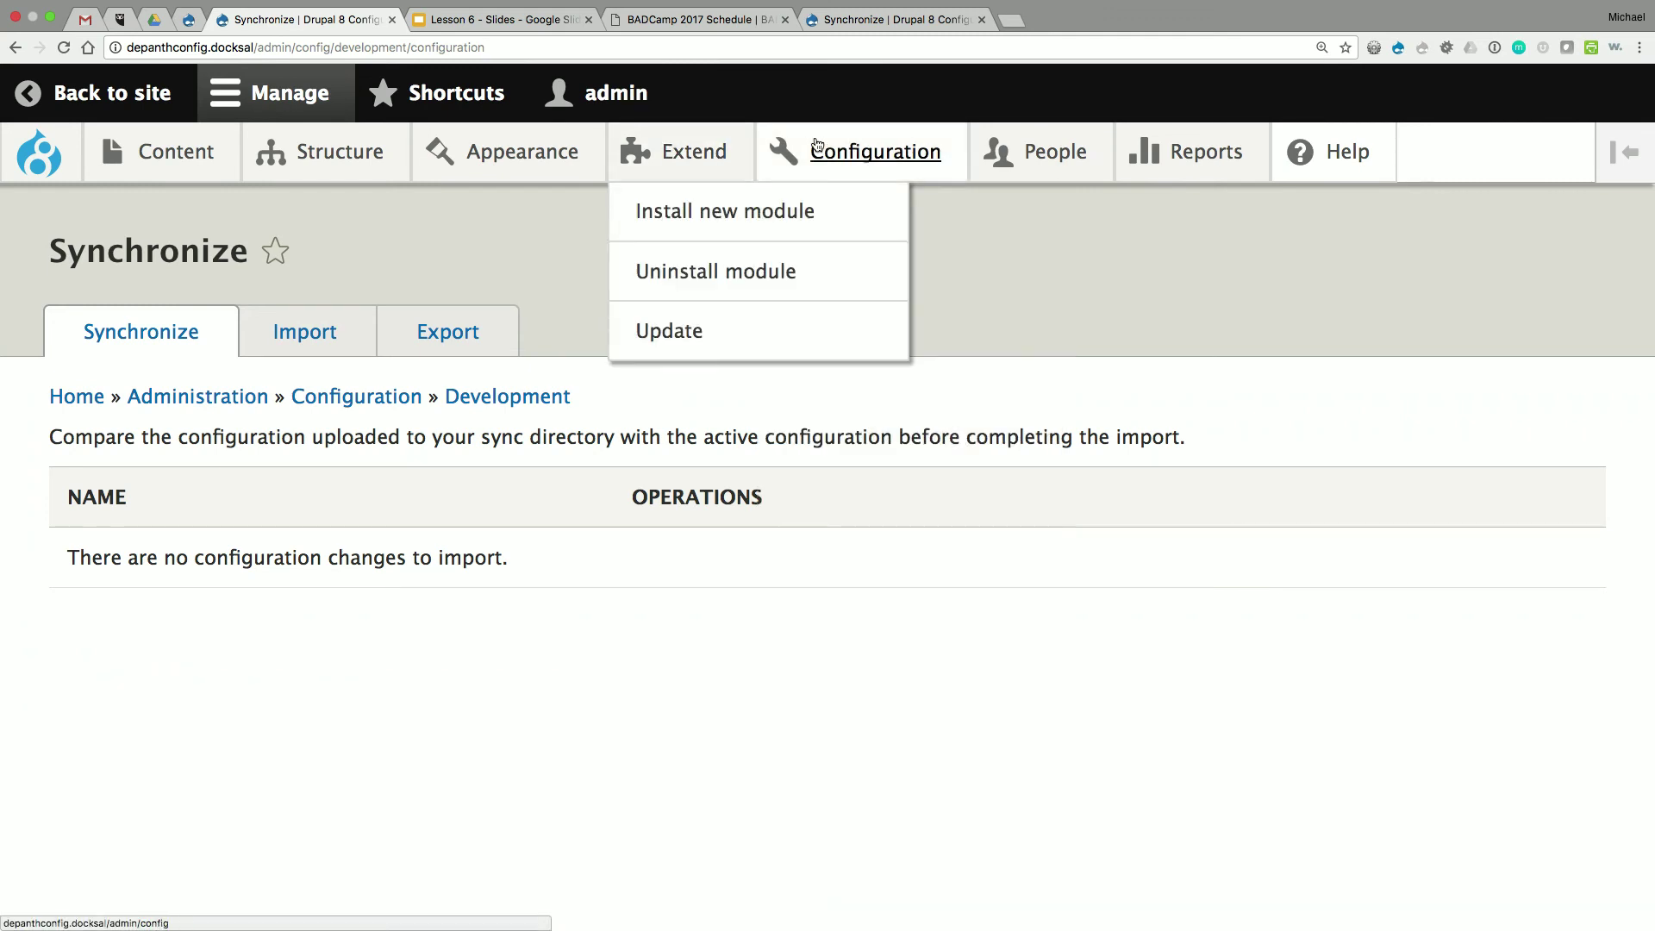
pyautogui.moveTo(328, 151)
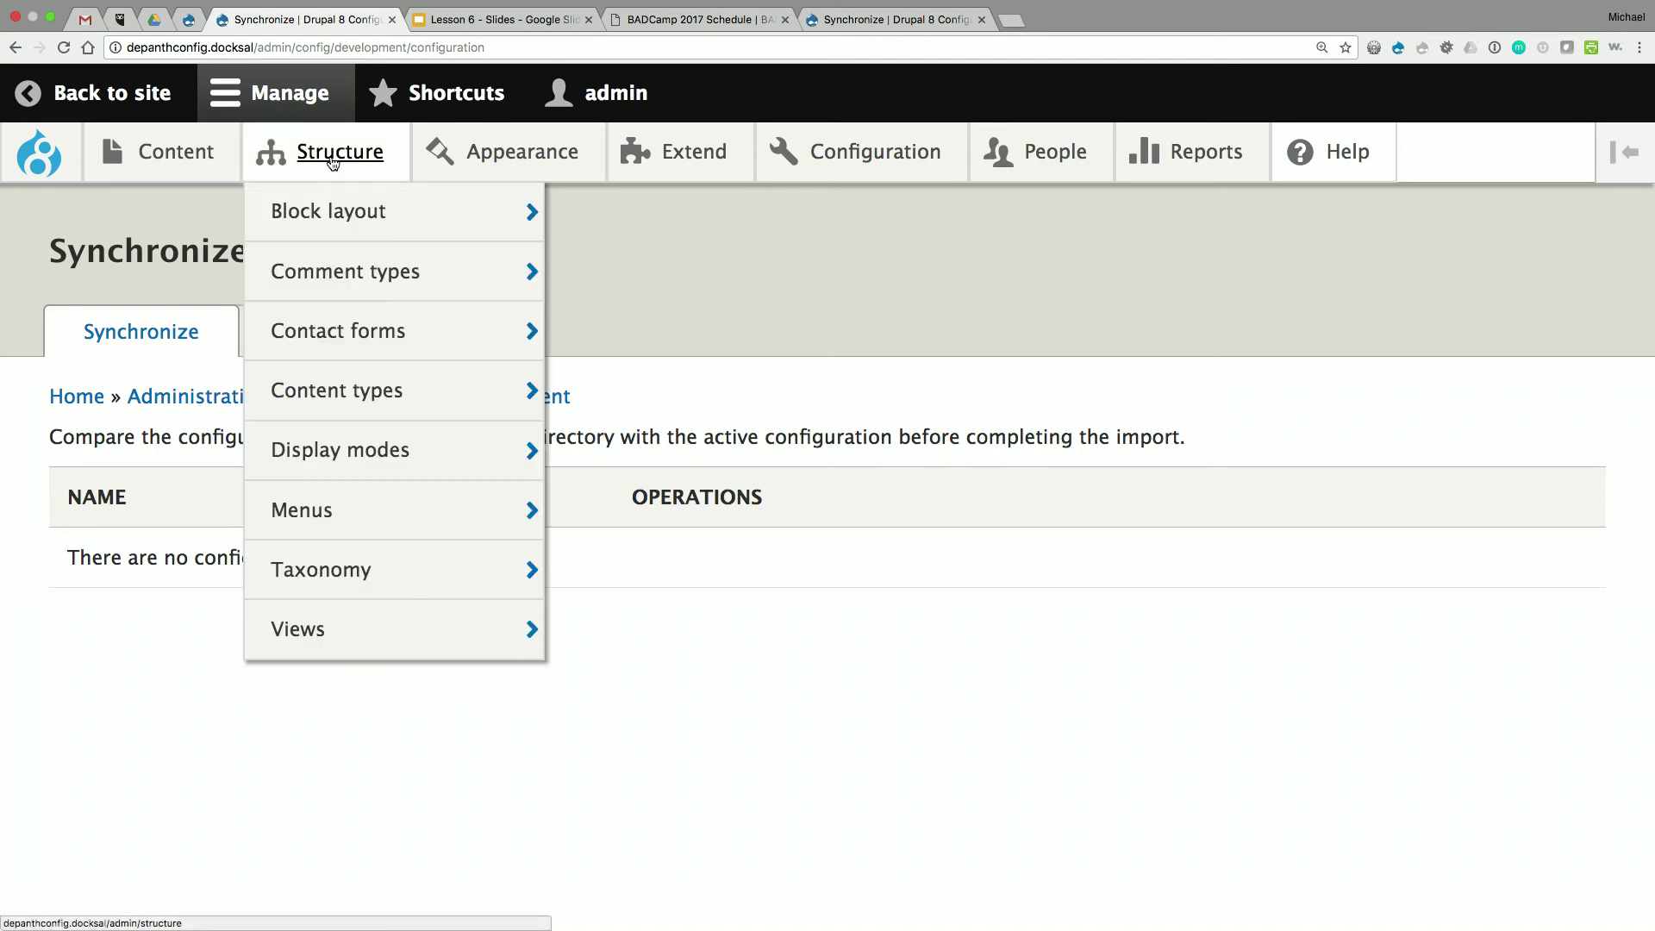
pyautogui.moveTo(328, 570)
pyautogui.click(627, 567)
pyautogui.click(558, 413)
pyautogui.write('Topic')
pyautogui.click(126, 559)
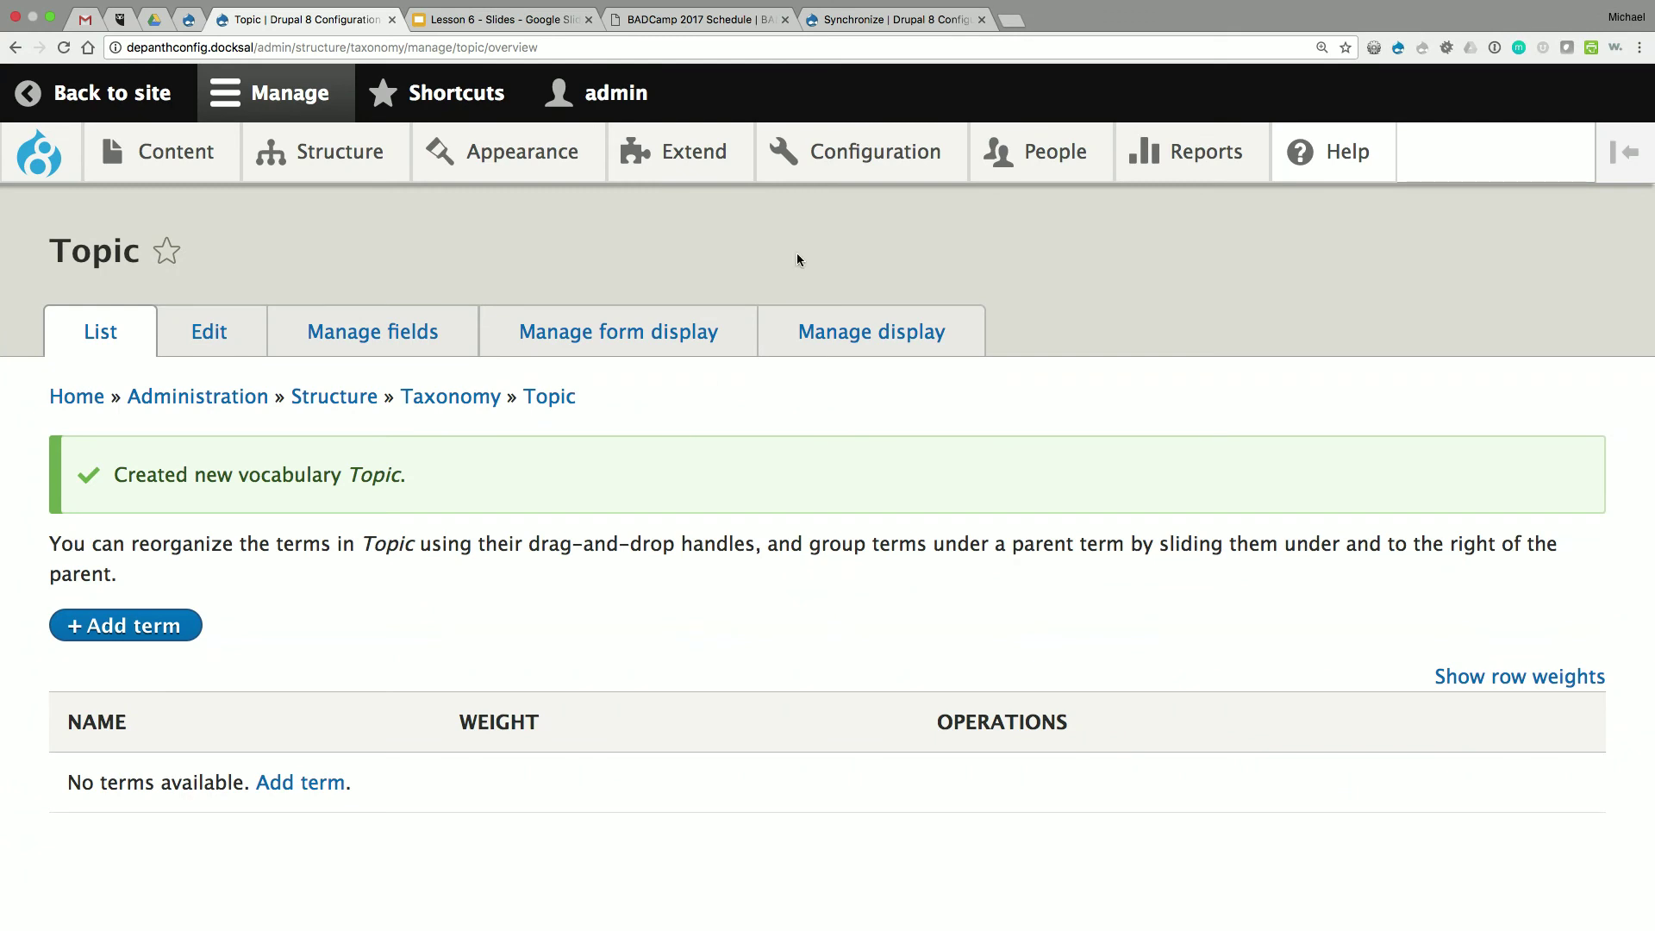
# - Open the local site's Configuration synchronization page and review the differences caused by the Topic vocabulary
pyautogui.moveTo(862, 451)
pyautogui.click(1111, 633)
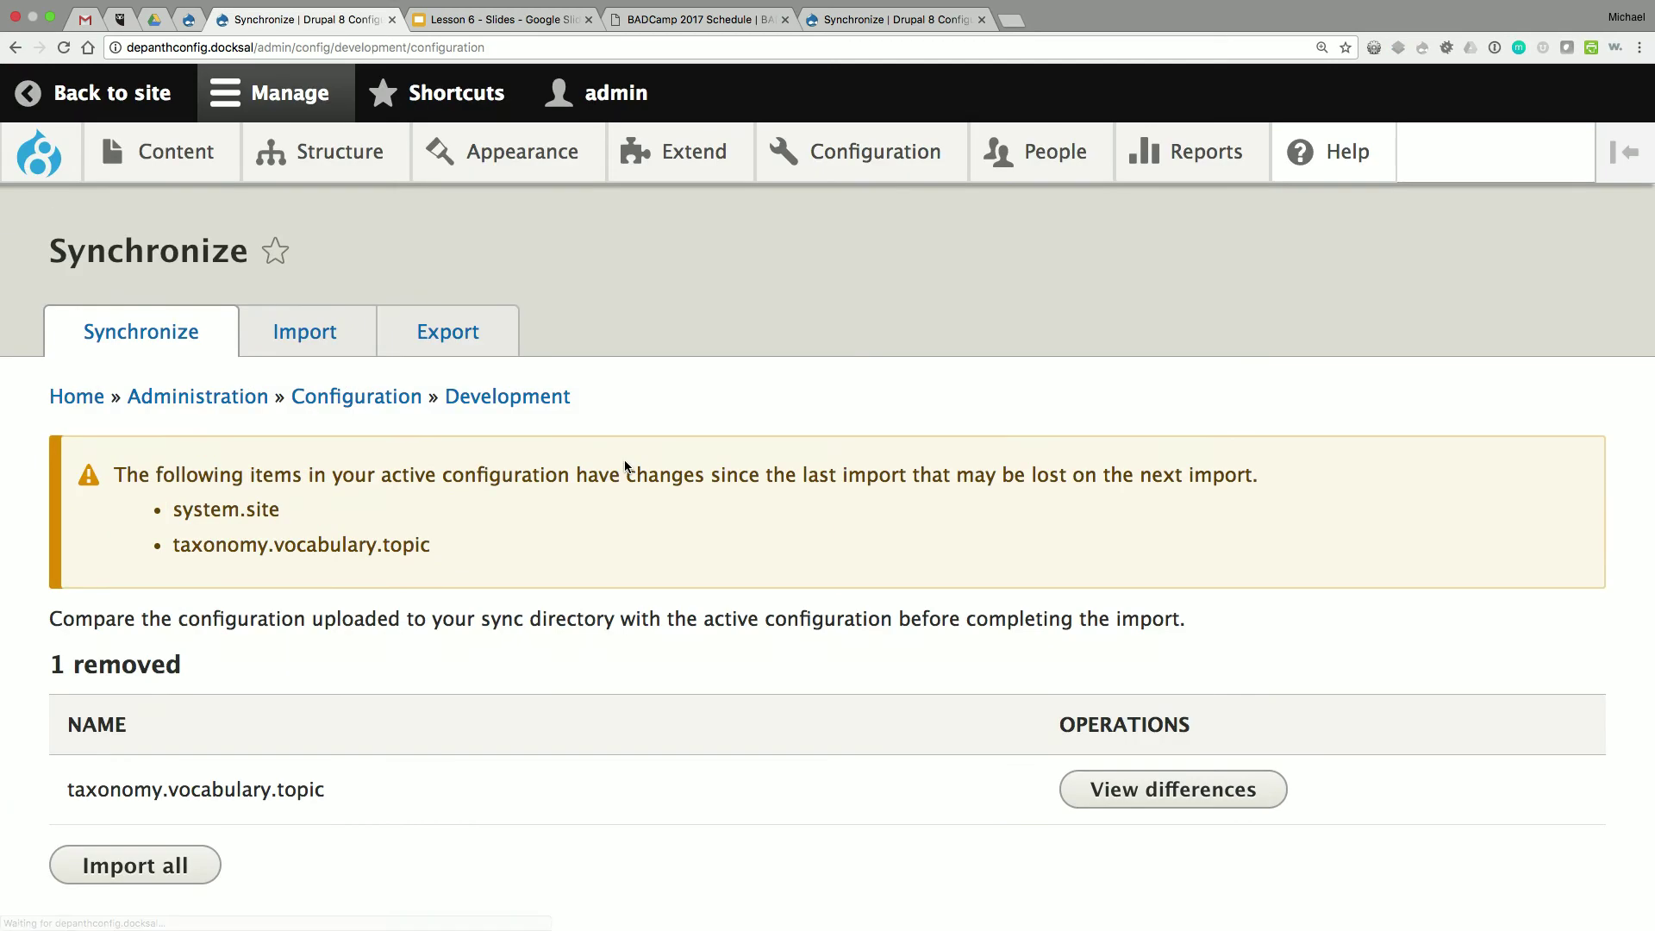
pyautogui.scroll(-2, 310, 783)
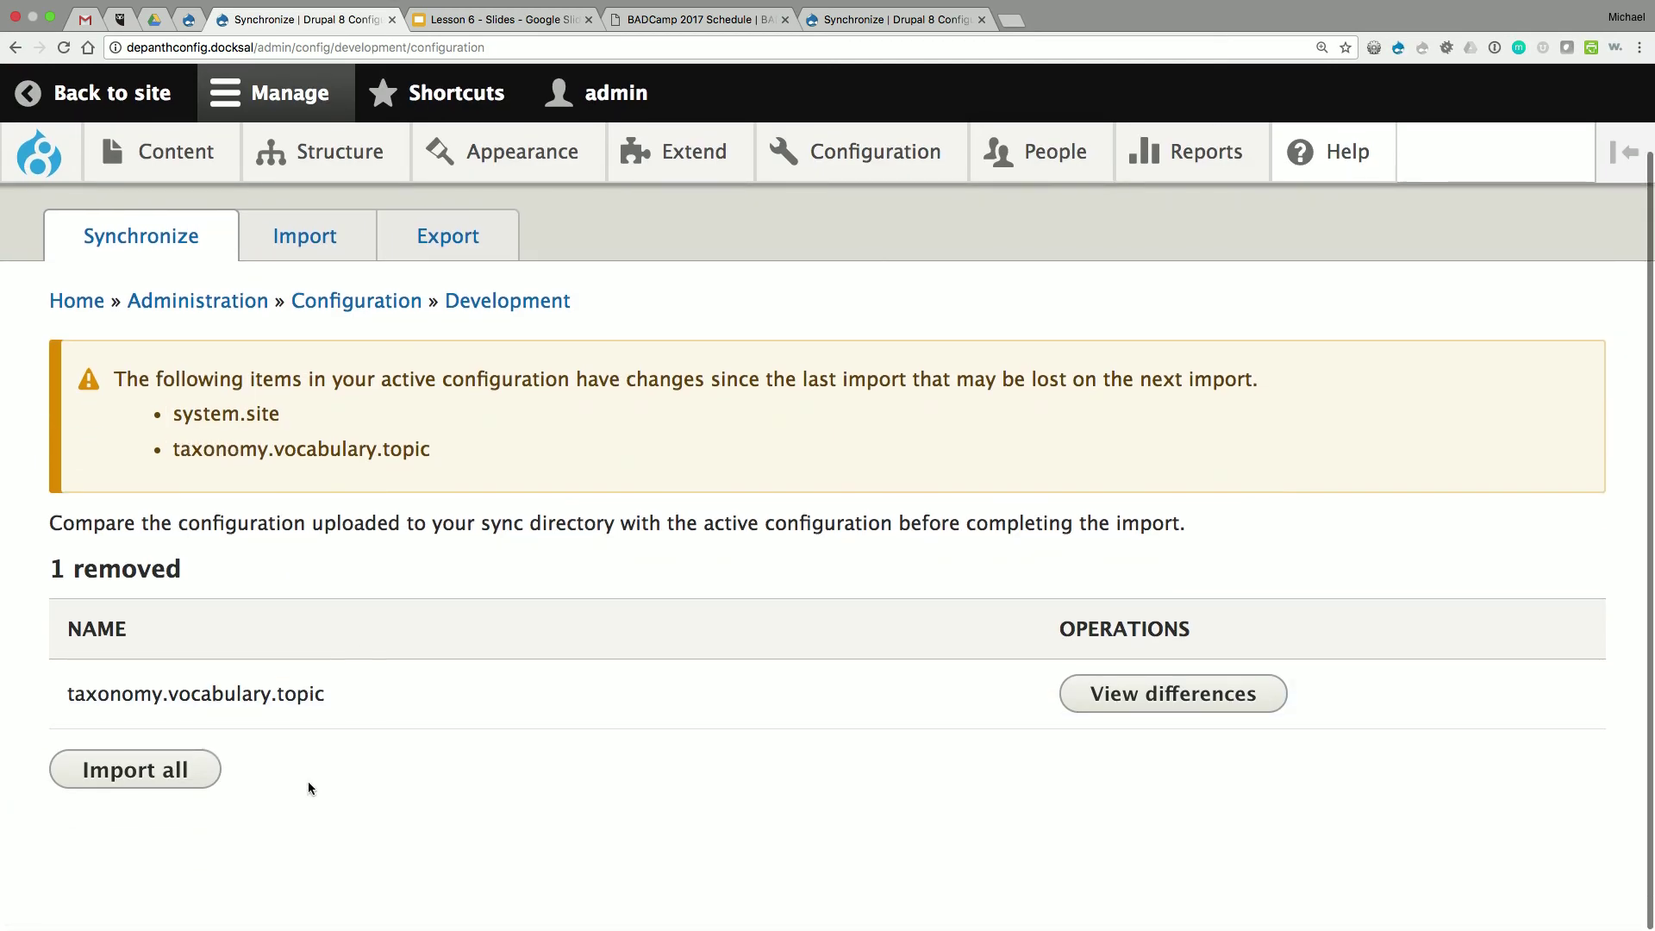
# - Switch to the local site's Terminal session, run "fin drush cex" and accept overwriting the exported configuration files
pyautogui.hotkey('ctrl', 'Right')
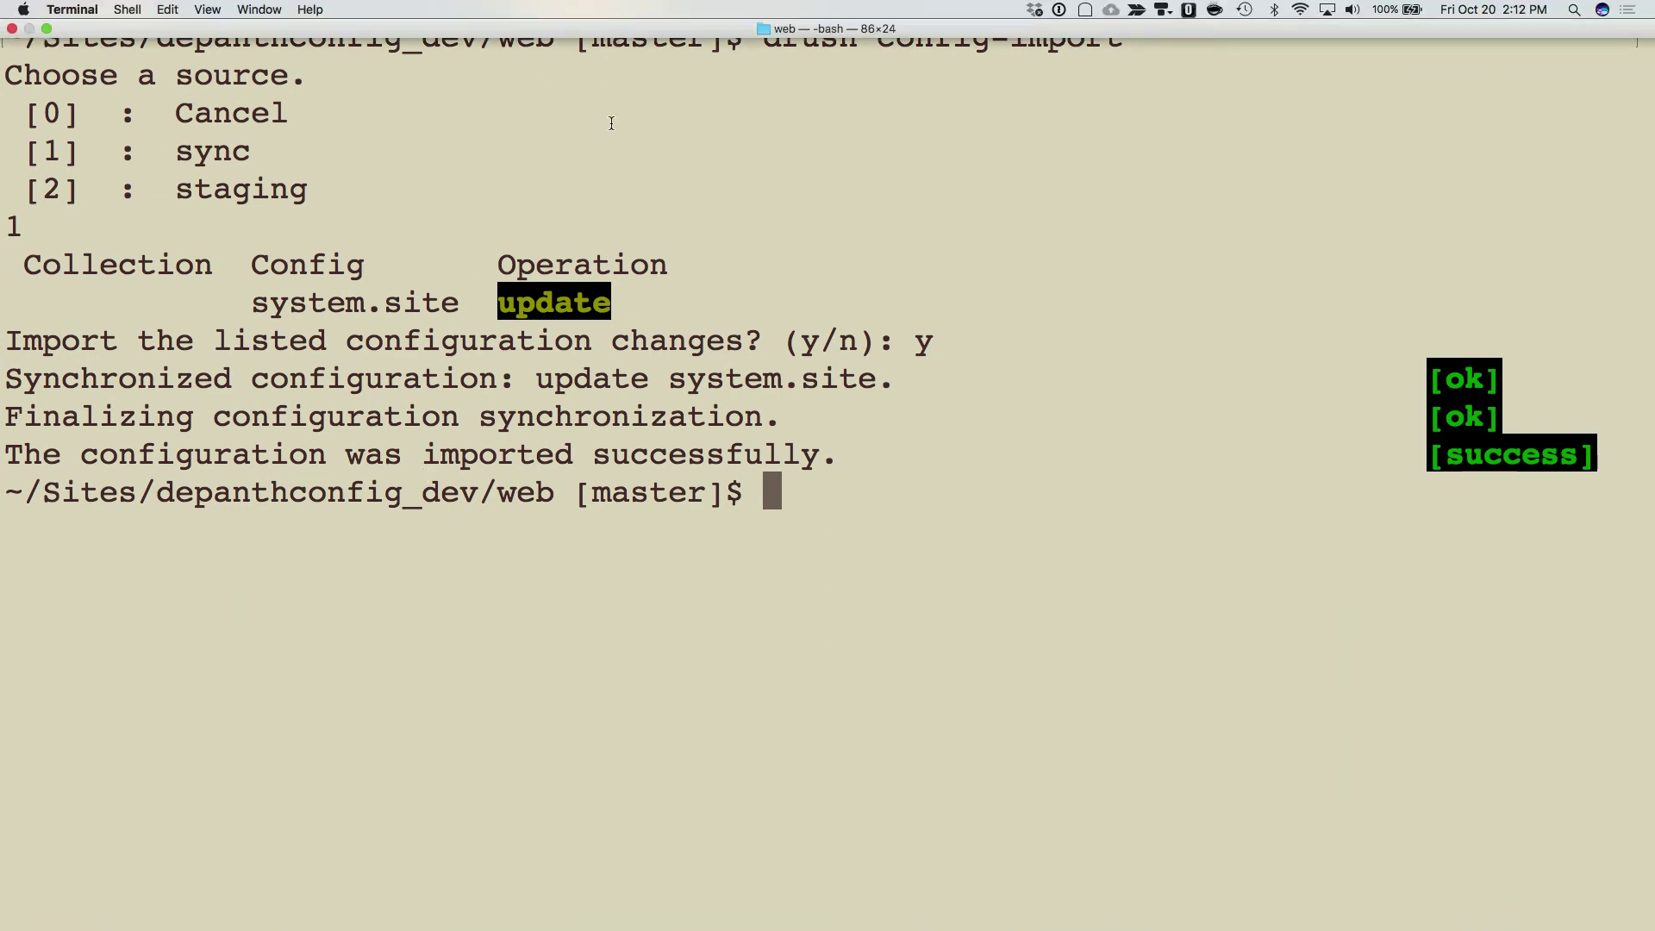
pyautogui.click(589, 13)
pyautogui.write('gi')
pyautogui.press('BackSpace')
pyautogui.press('BackSpace')
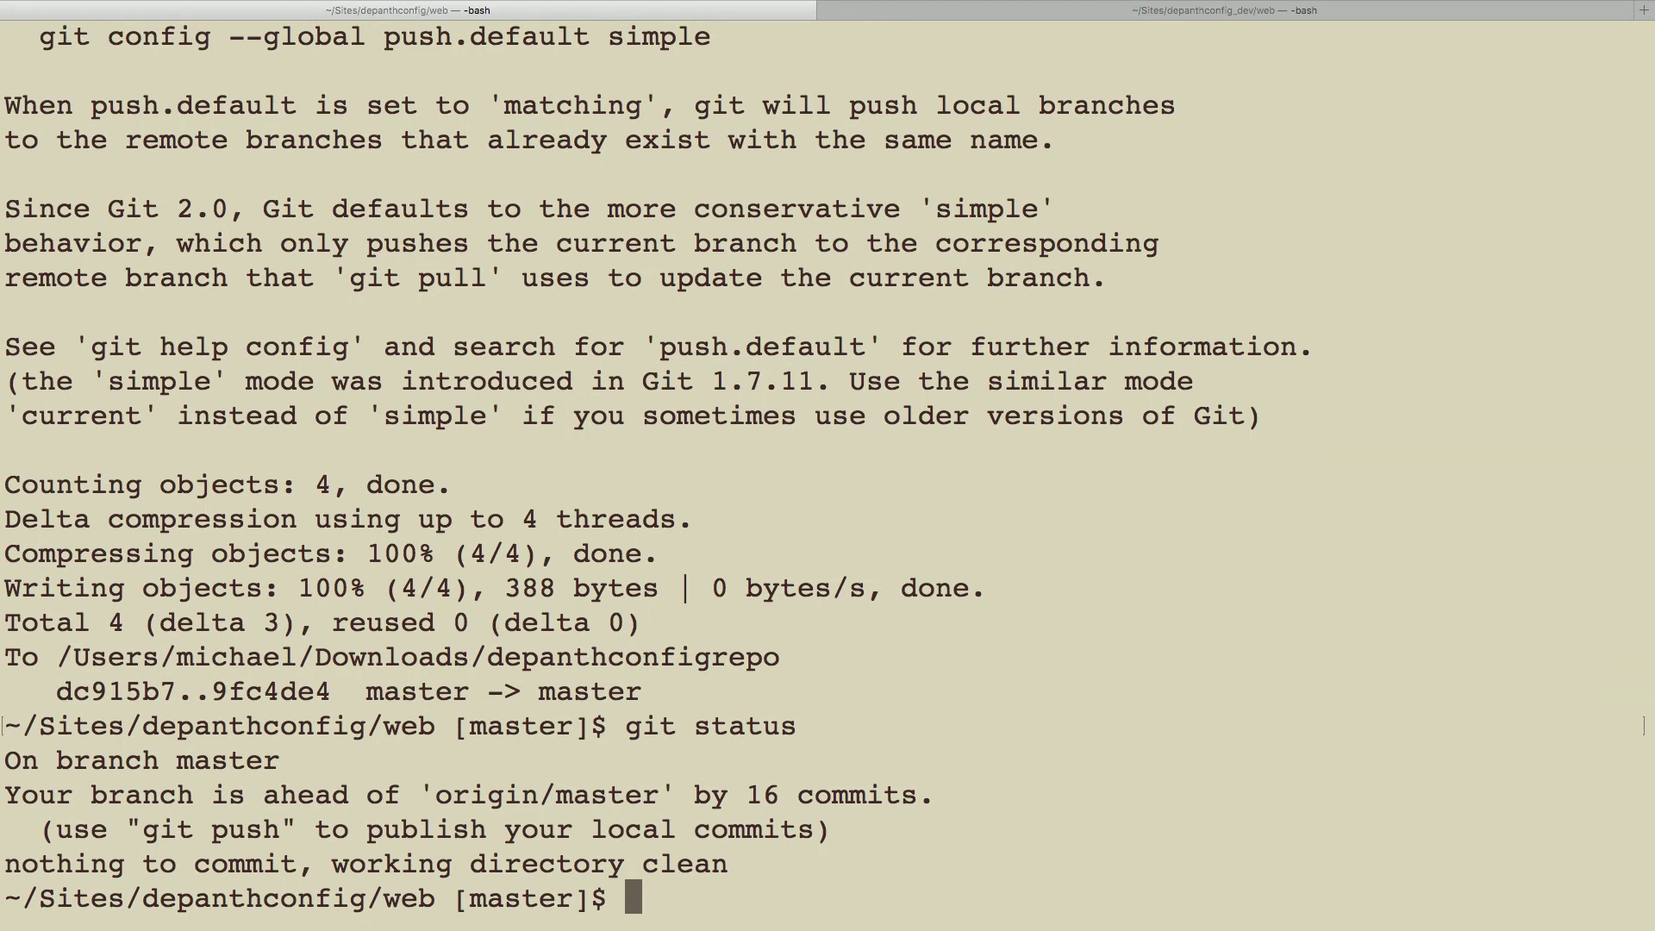
pyautogui.write('fin drush ex')
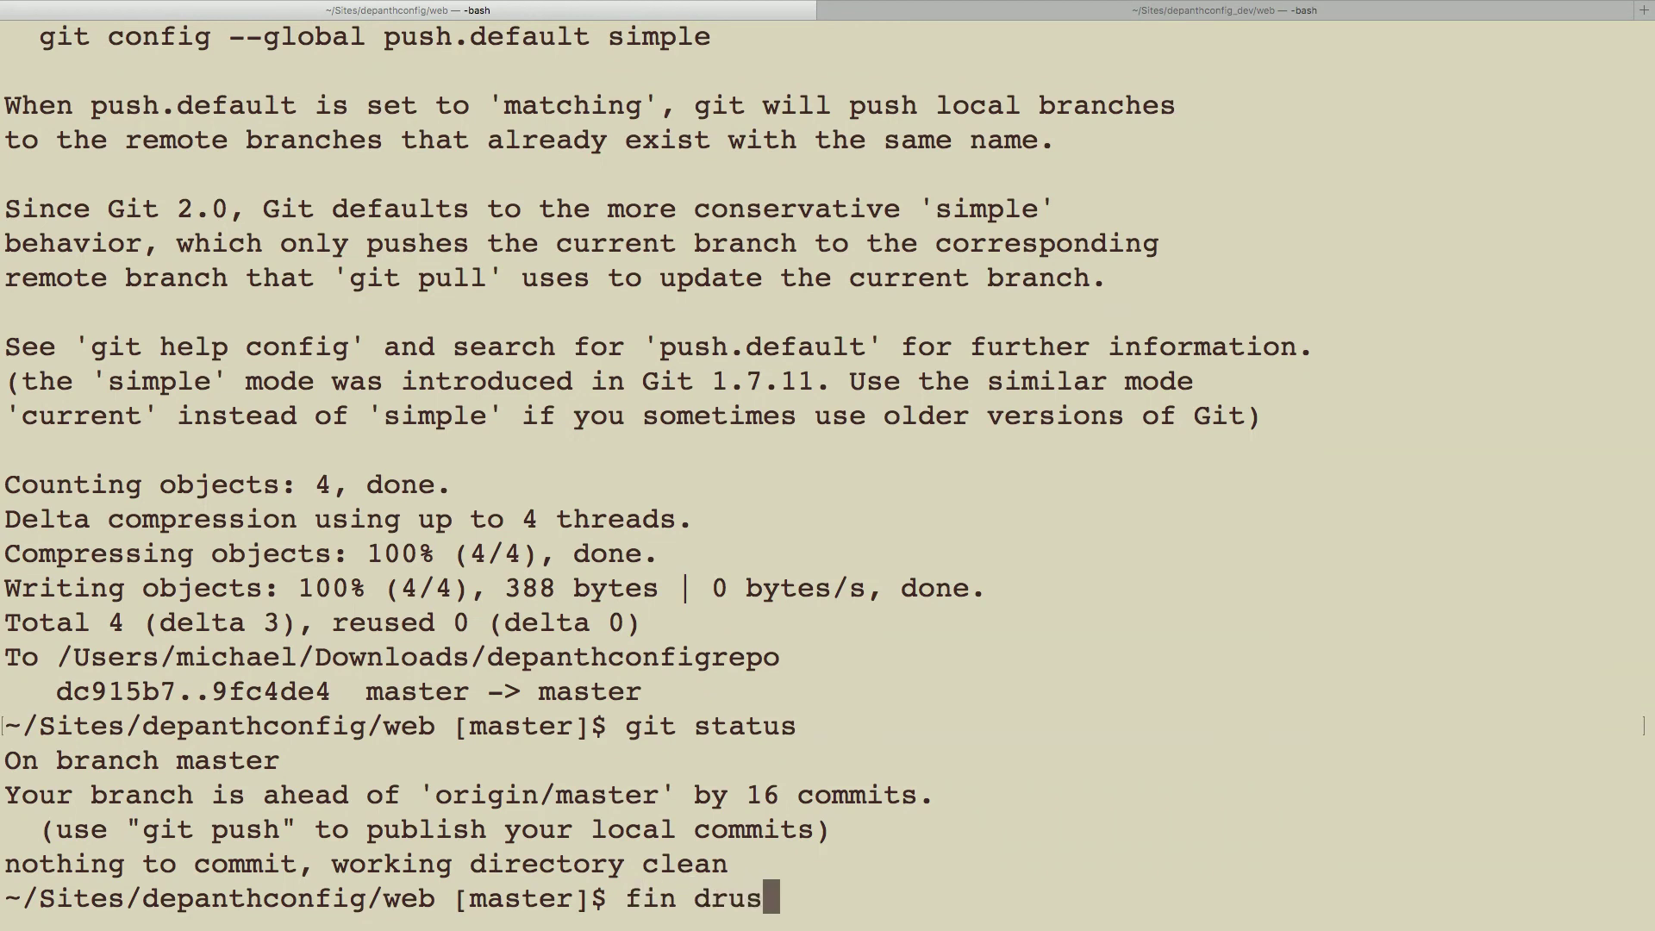
pyautogui.press('BackSpace')
pyautogui.press('BackSpace')
pyautogui.write('cex')
pyautogui.press('Return')
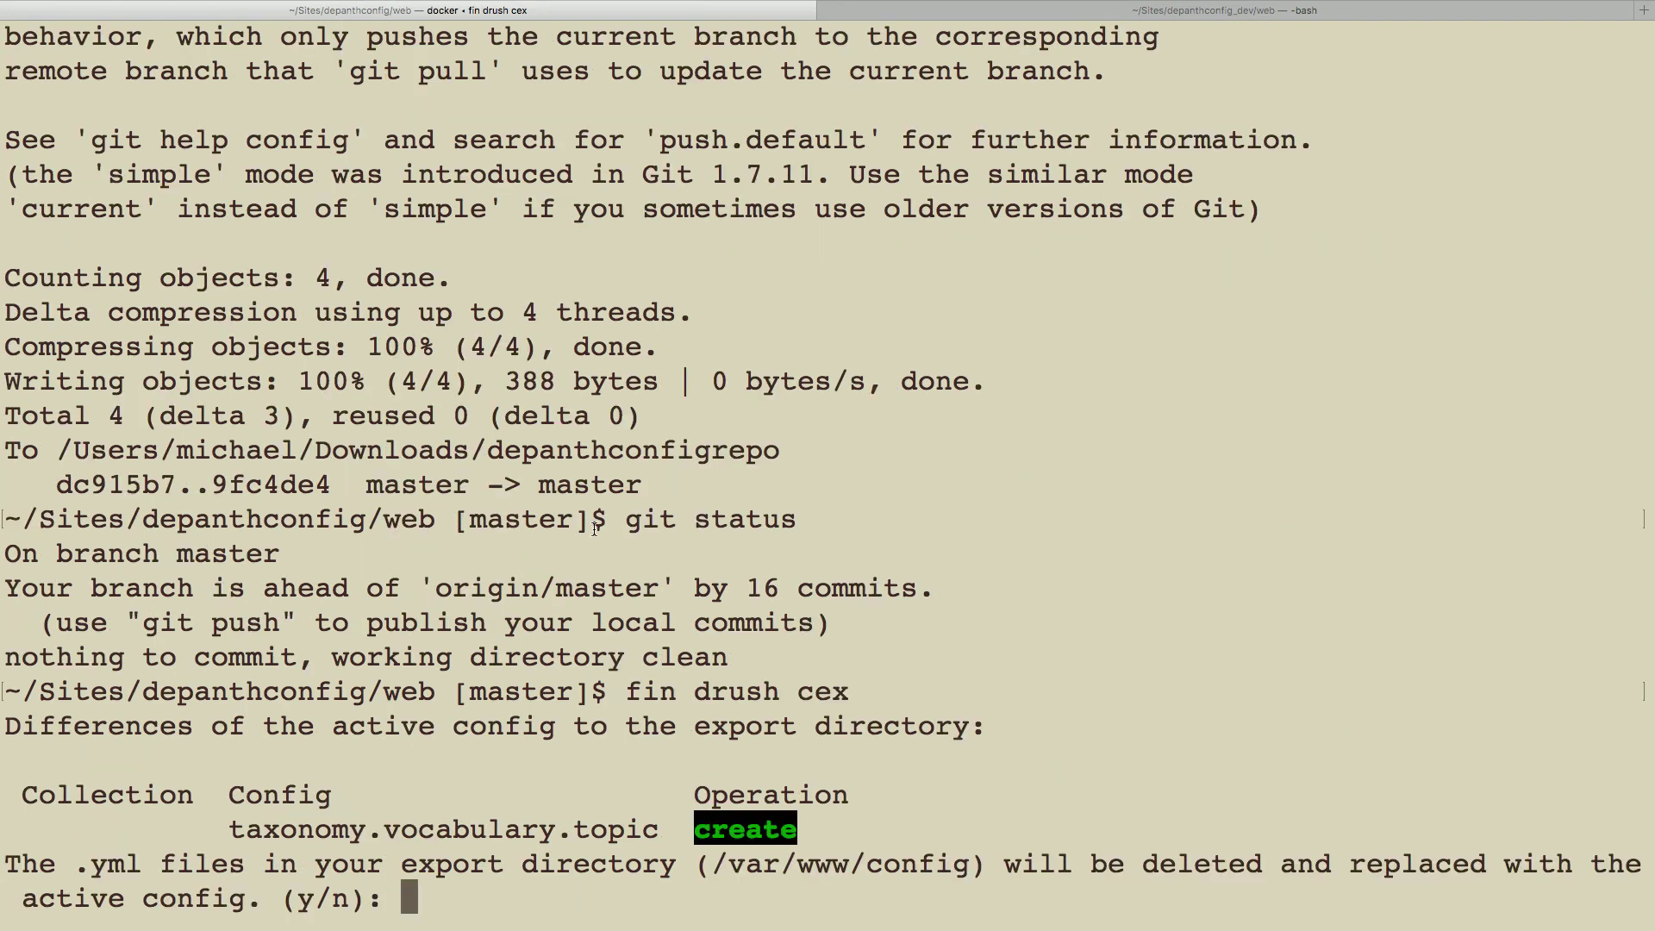
pyautogui.write('y')
pyautogui.press('Return')
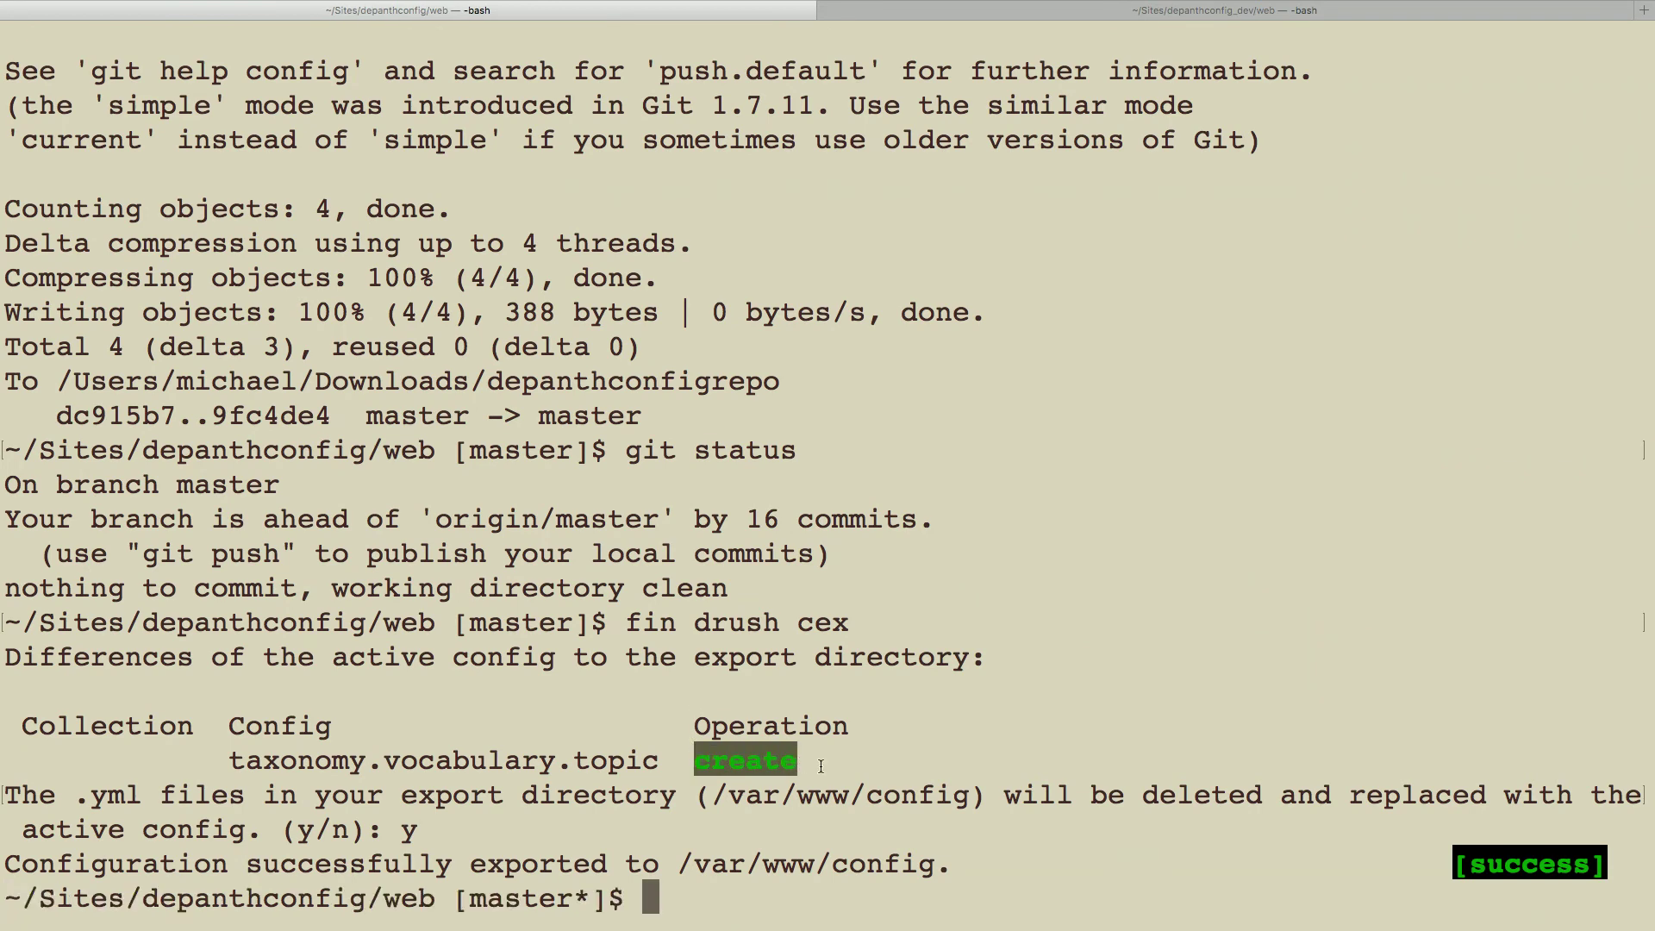
# - Check the local repository's Git status and stage the ../config directory
pyautogui.write('git status')
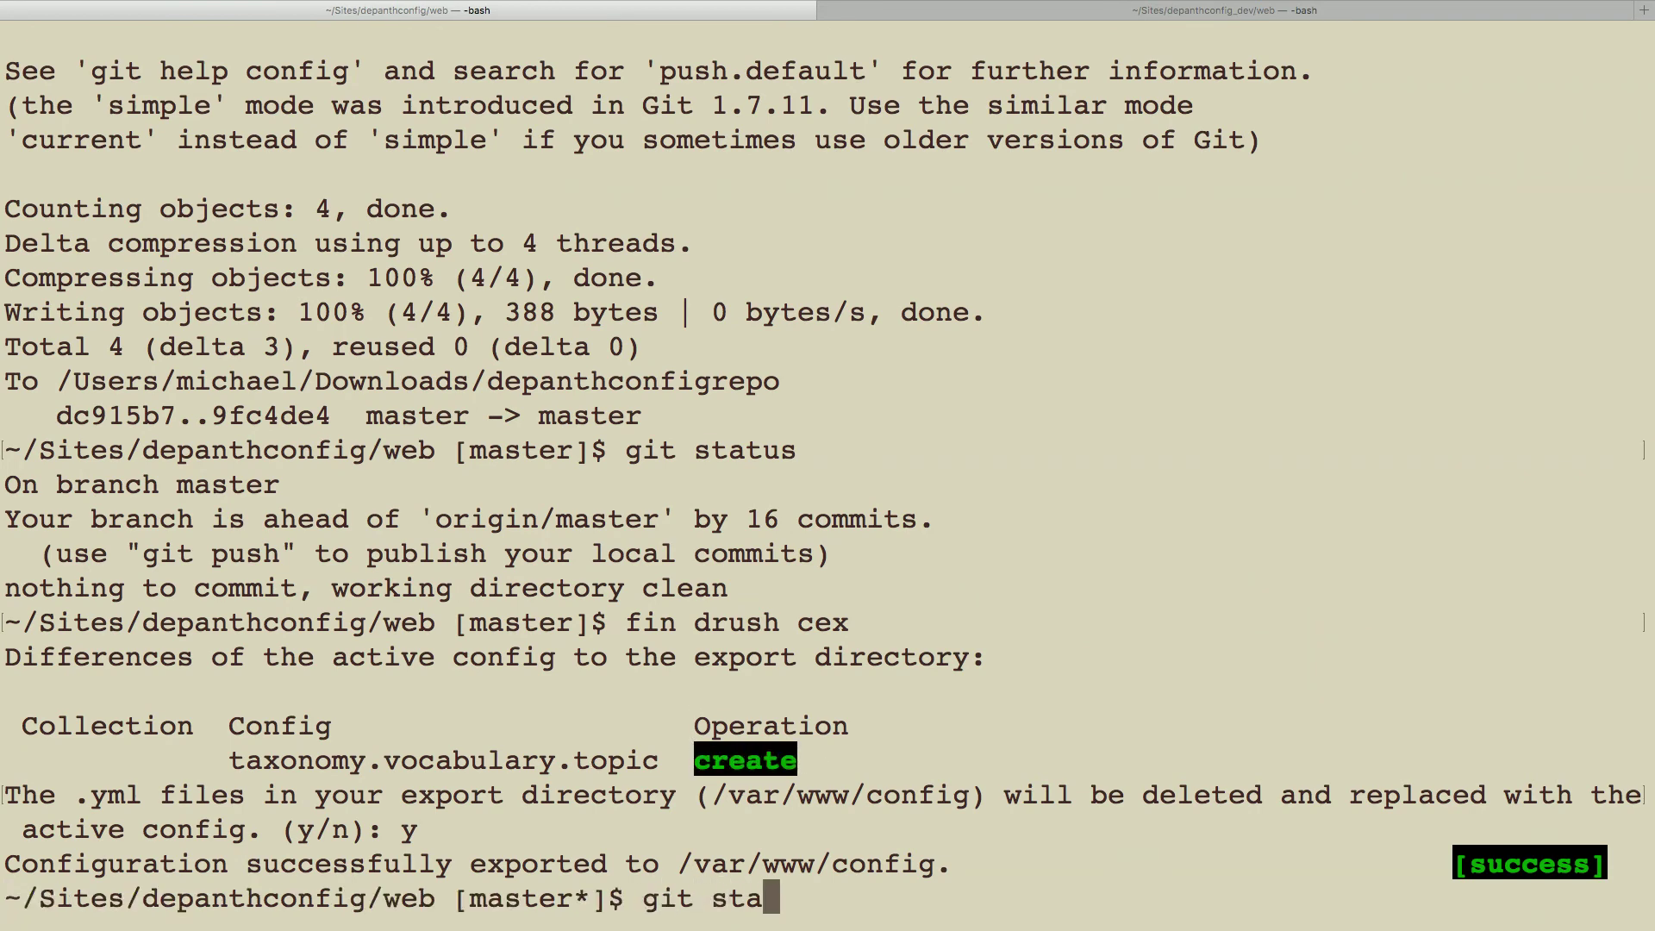
pyautogui.press('Return')
pyautogui.write('git add ')
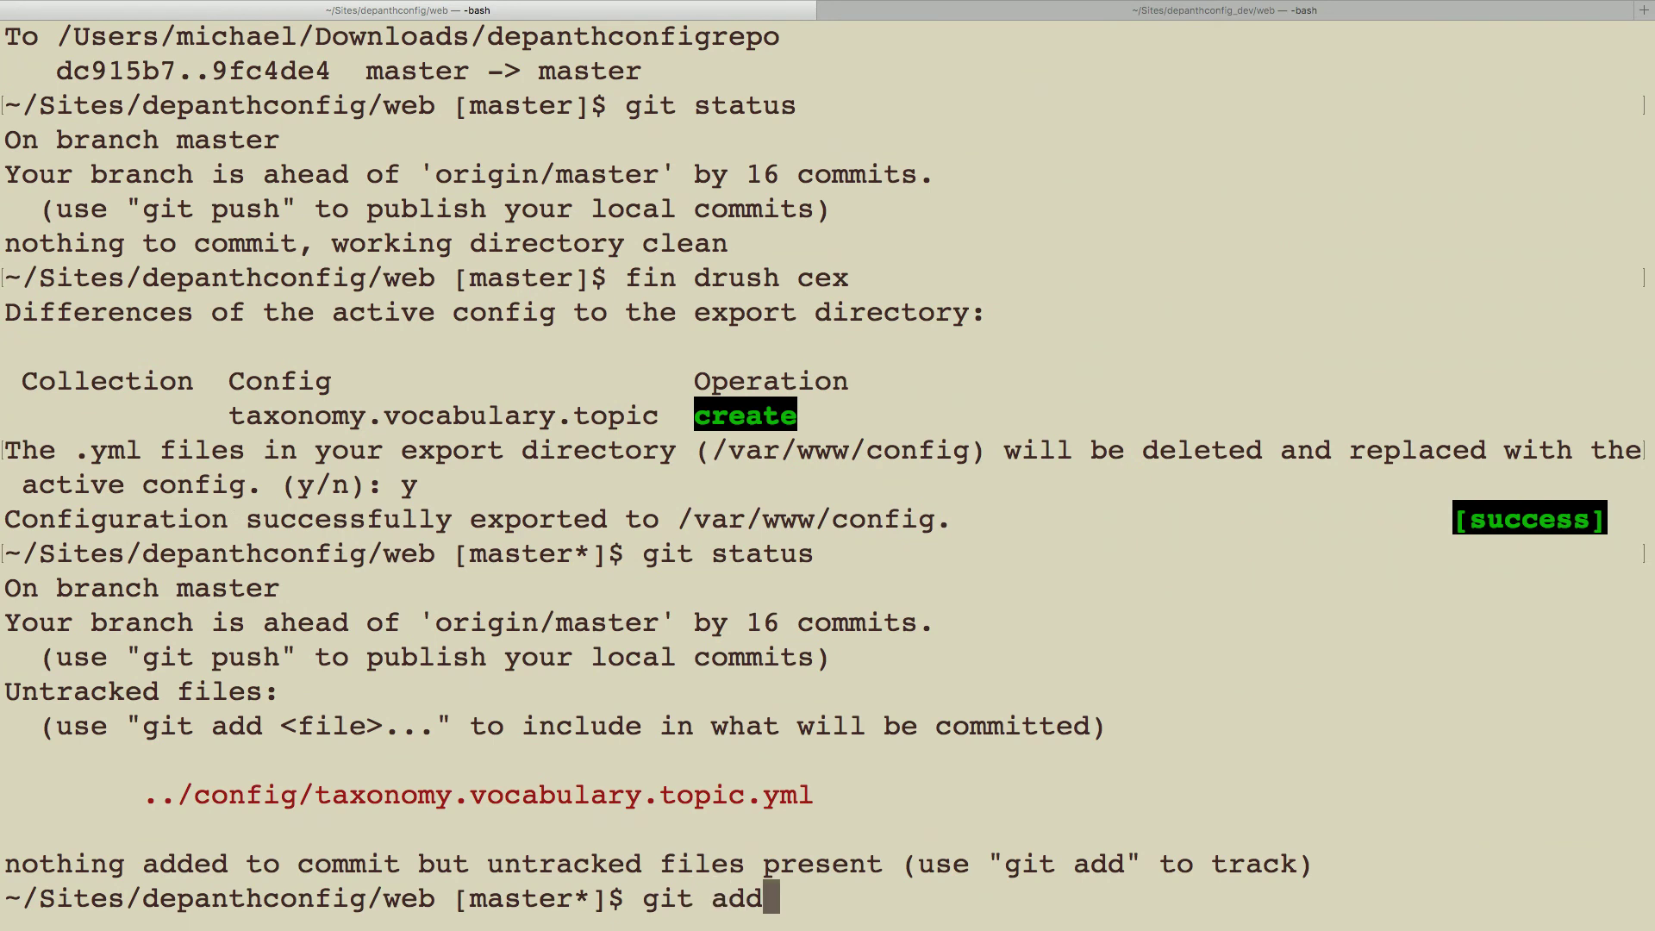
pyautogui.write('../config')
pyautogui.press('Return')
# - Commit the staged configuration with the message 'Config: added Topic vocabulary.'
pyautogui.write("git commit -m '")
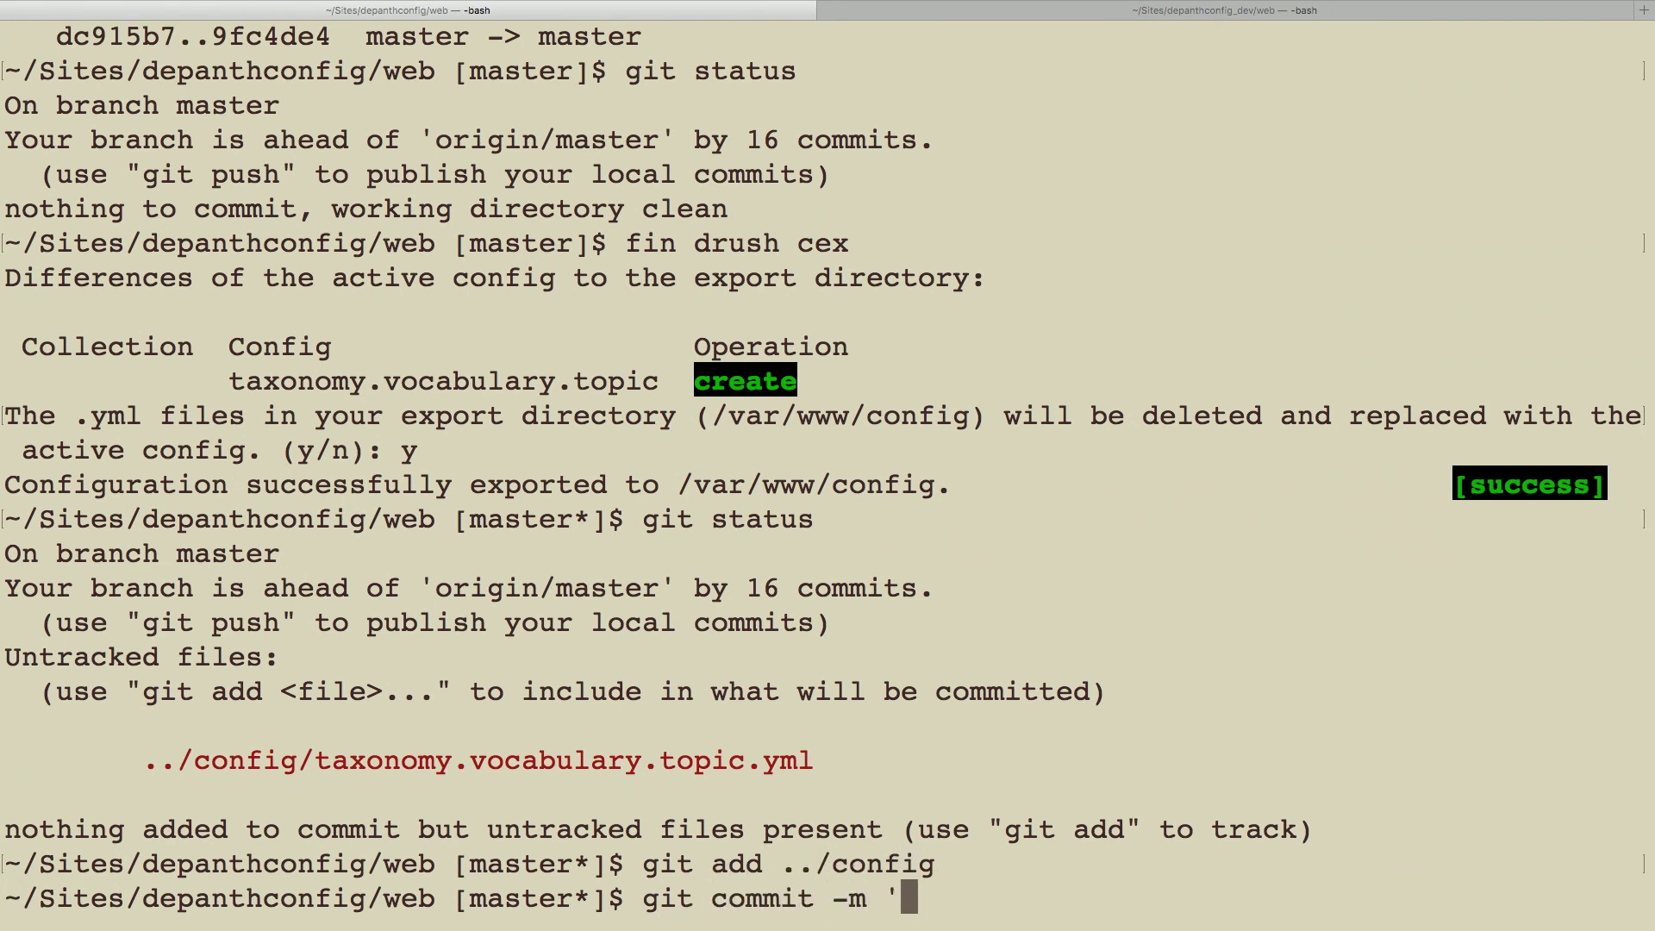
pyautogui.write('Cno')
pyautogui.press('BackSpace')
pyautogui.press('BackSpace')
pyautogui.write('onfig: added T')
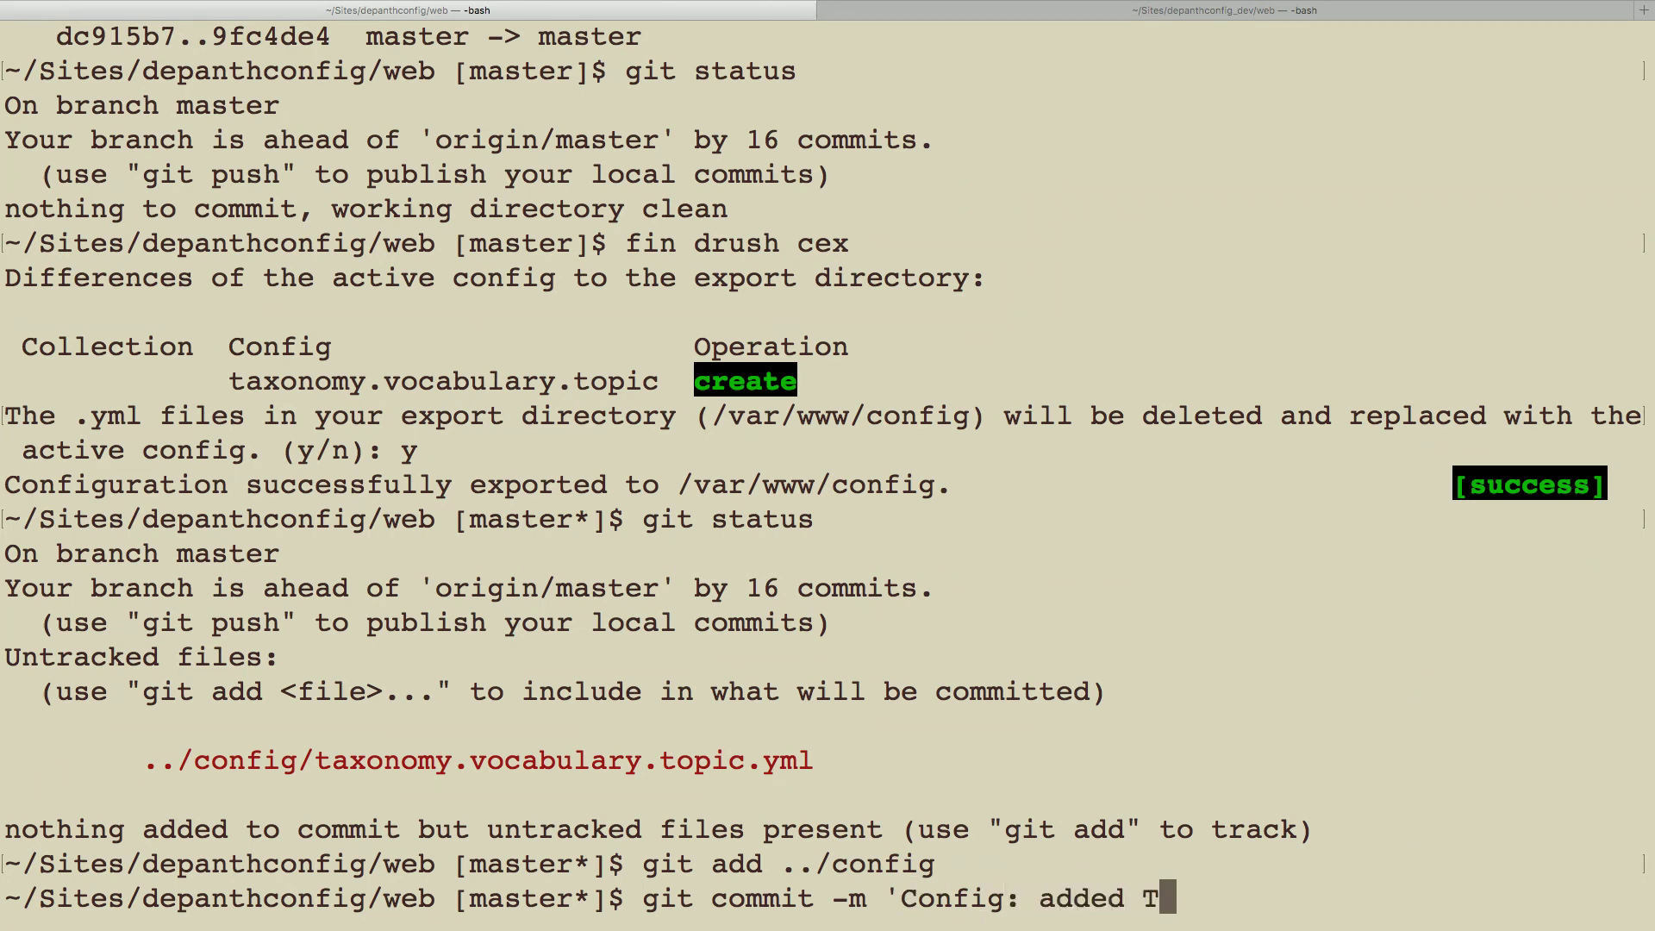
pyautogui.write("opic vocabulary.'")
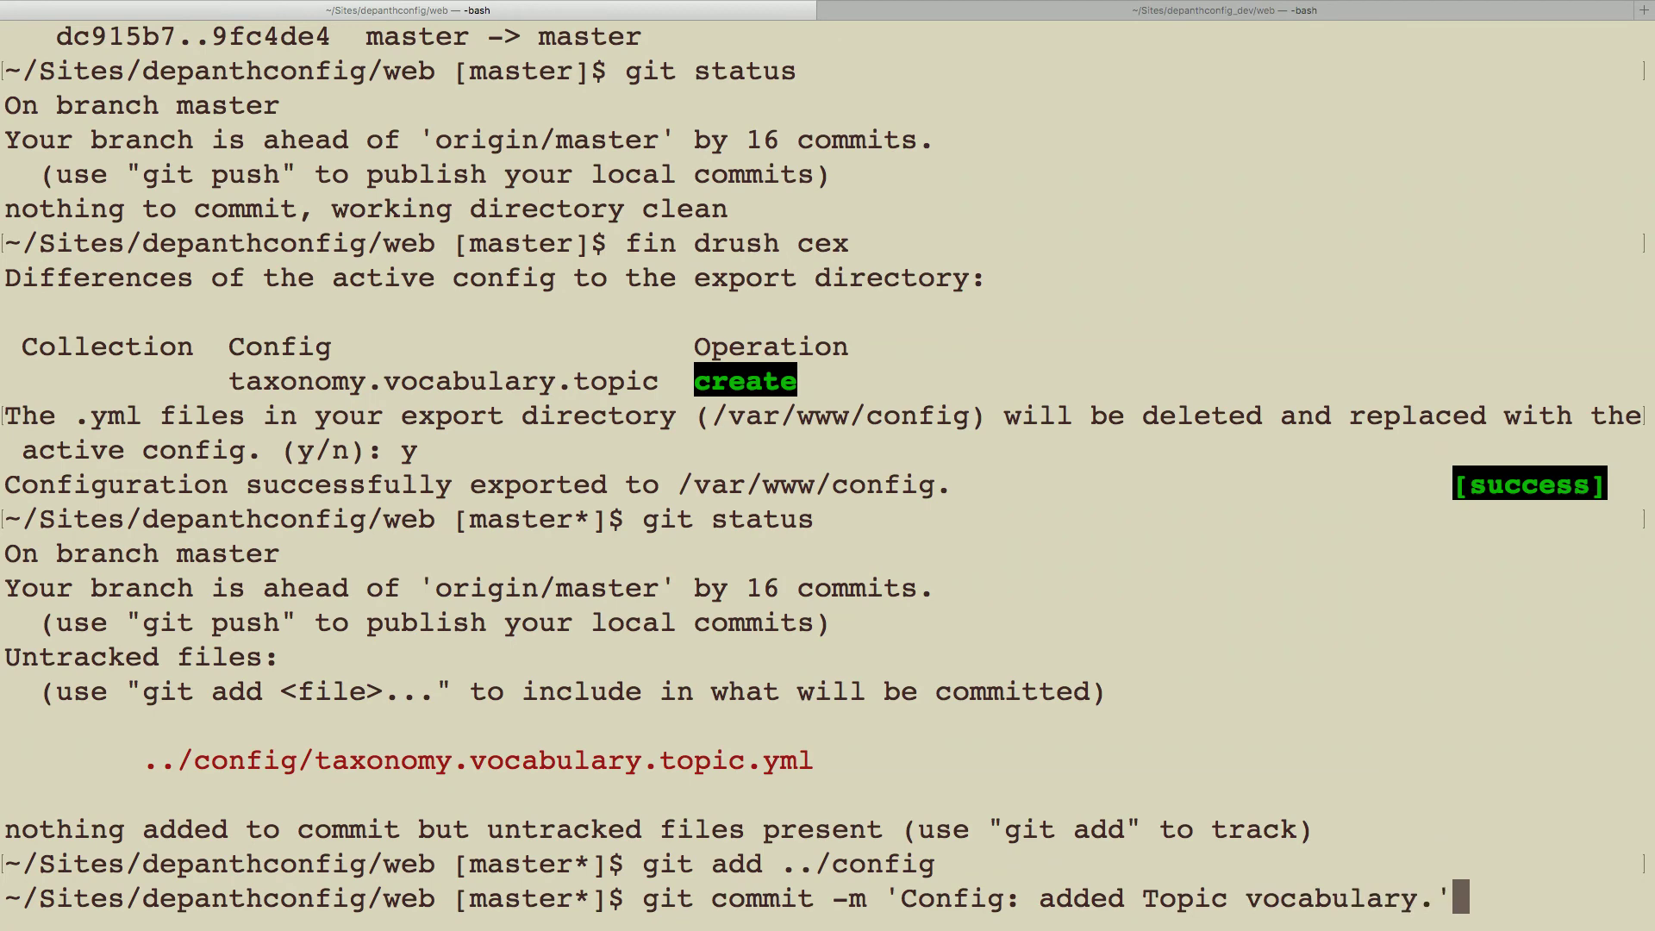
pyautogui.press('Return')
# - Push the local commit to the master branch of the badcamp remote
pyautogui.write('git pu')
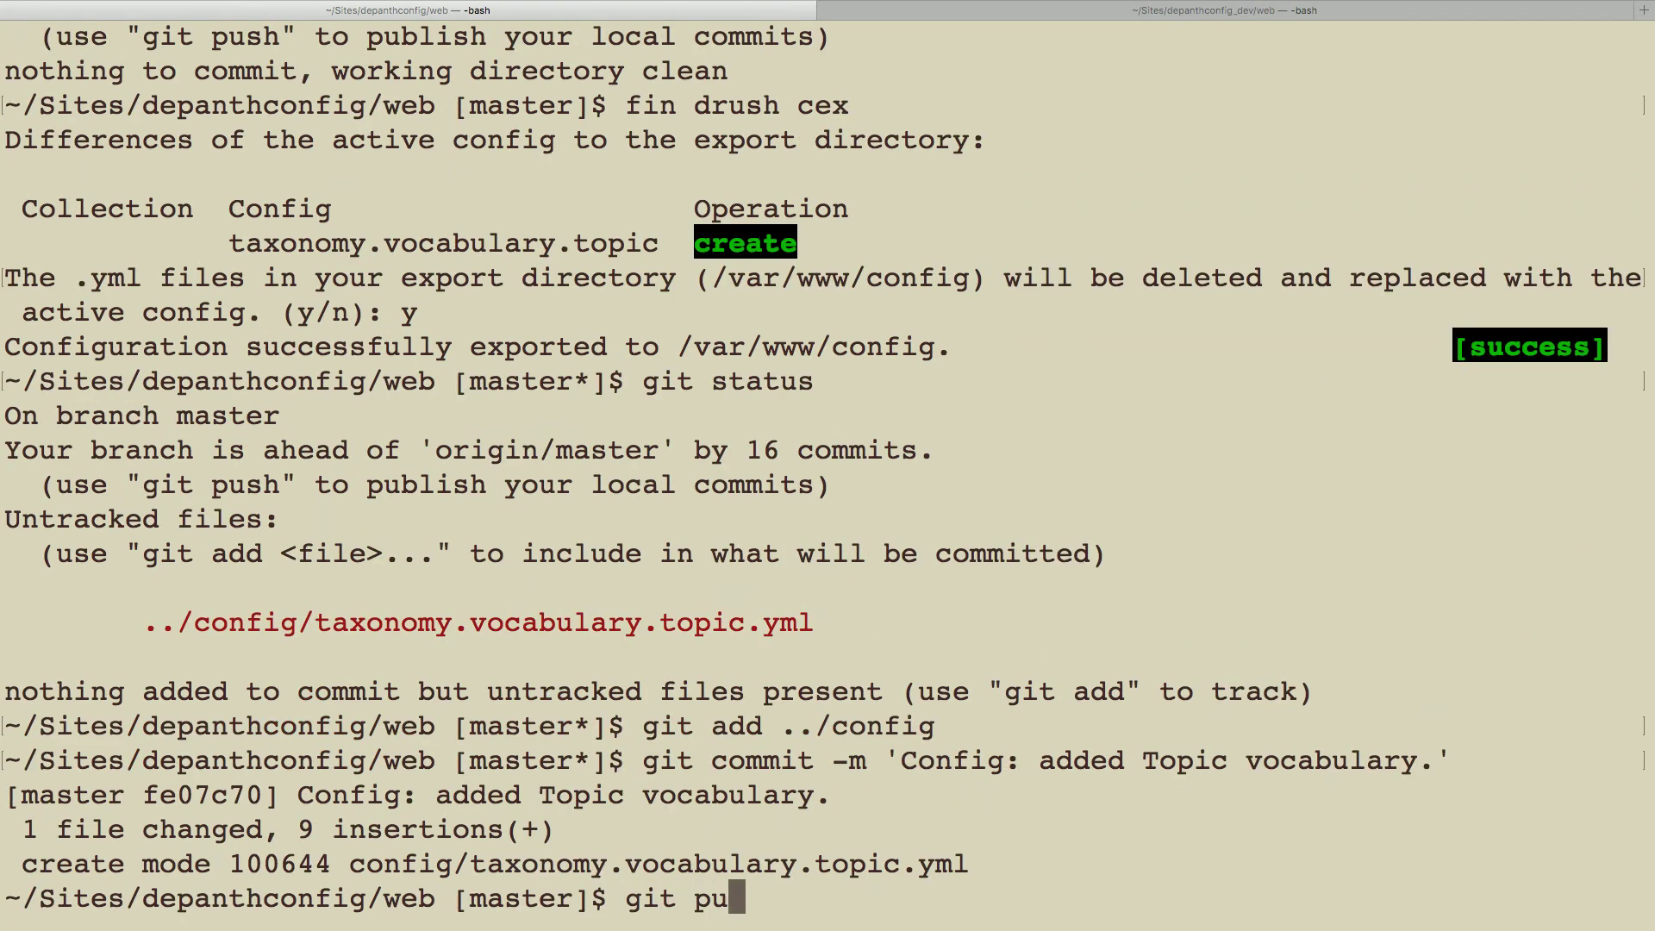
pyautogui.write('sh badcamp')
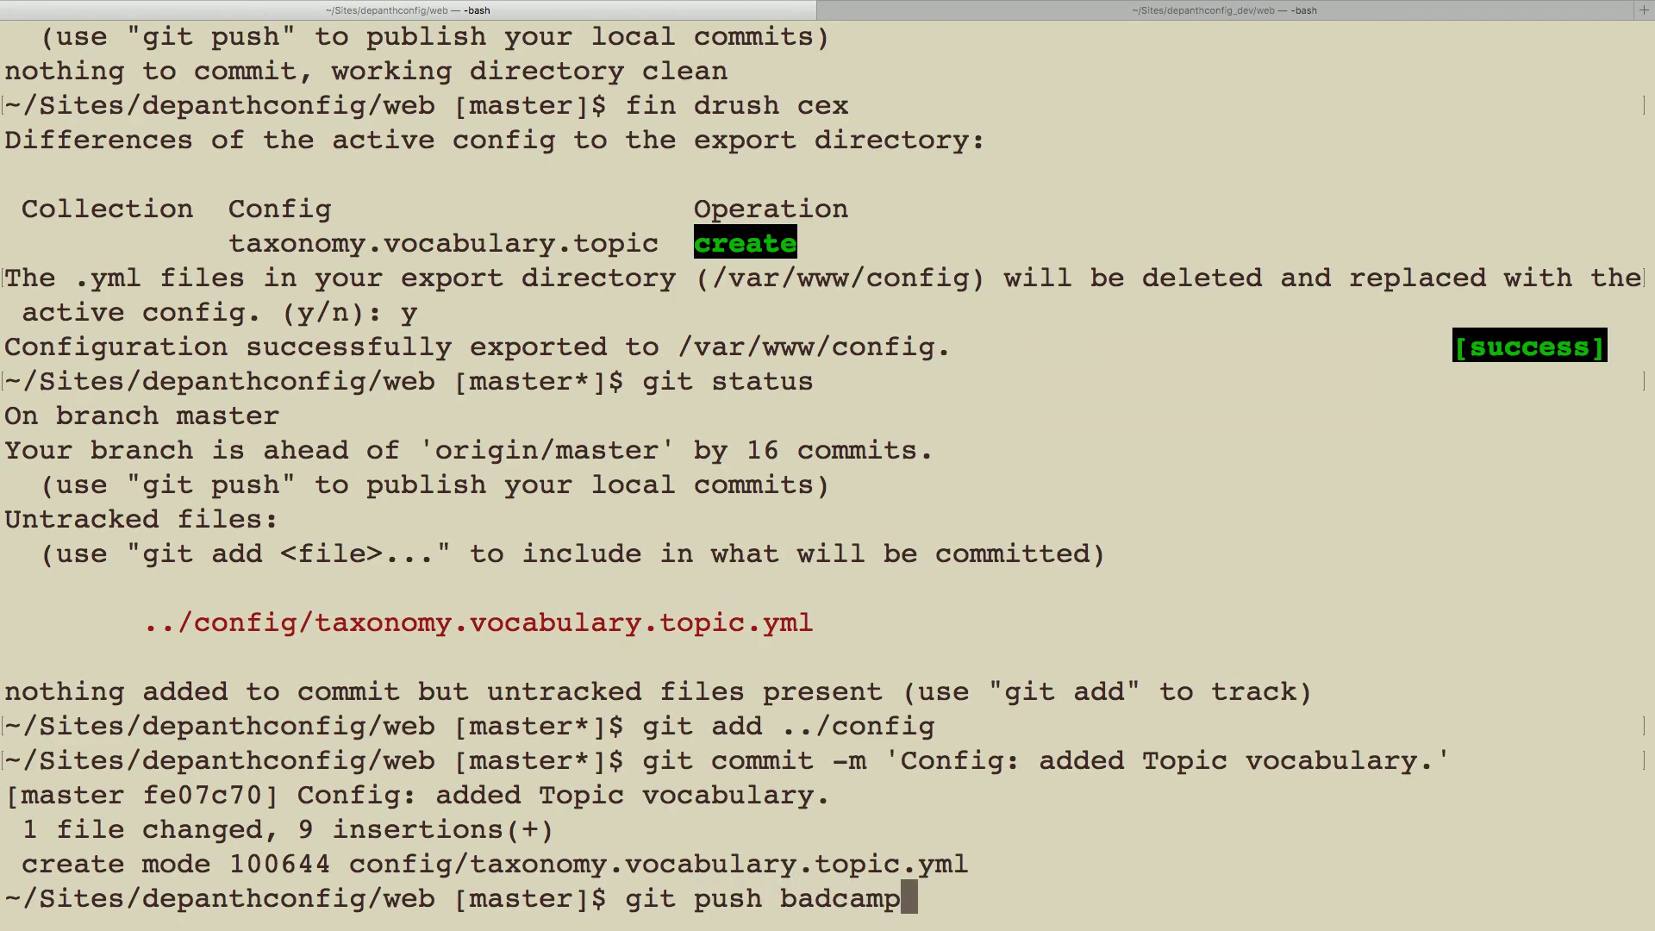
pyautogui.write(' master')
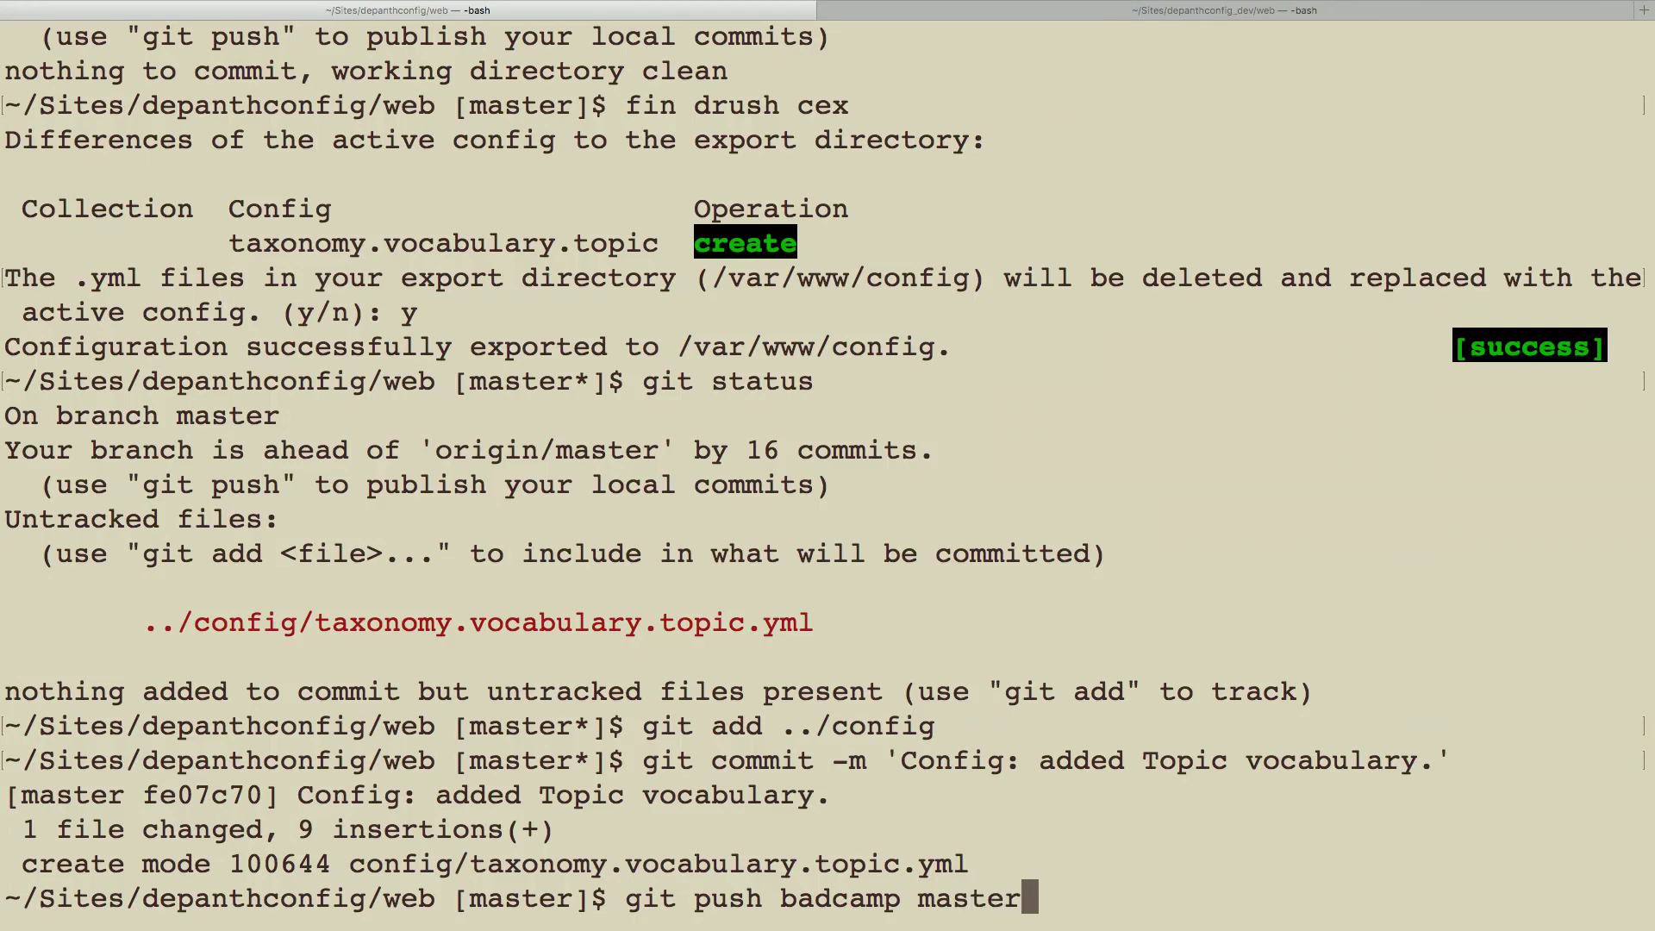
pyautogui.press('Return')
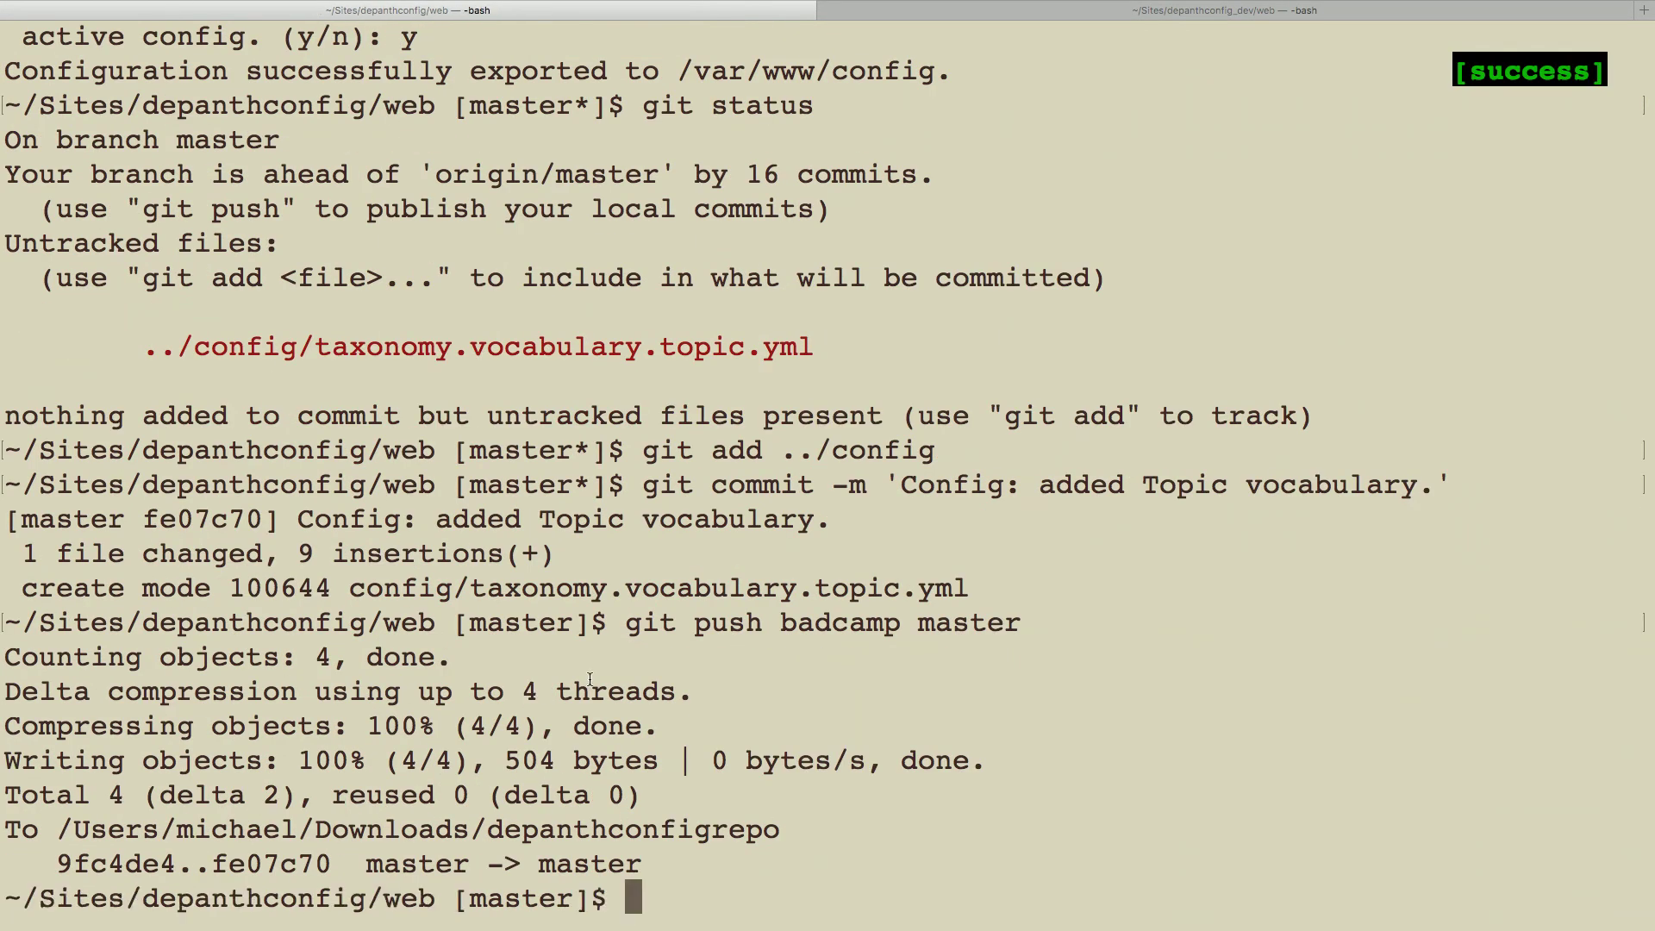
# - Switch to the browser, reload the Synchronize pages of the local and dev sites, and review the workflow slide
pyautogui.hotkey('ctrl', 'Left')
pyautogui.press('super+r')
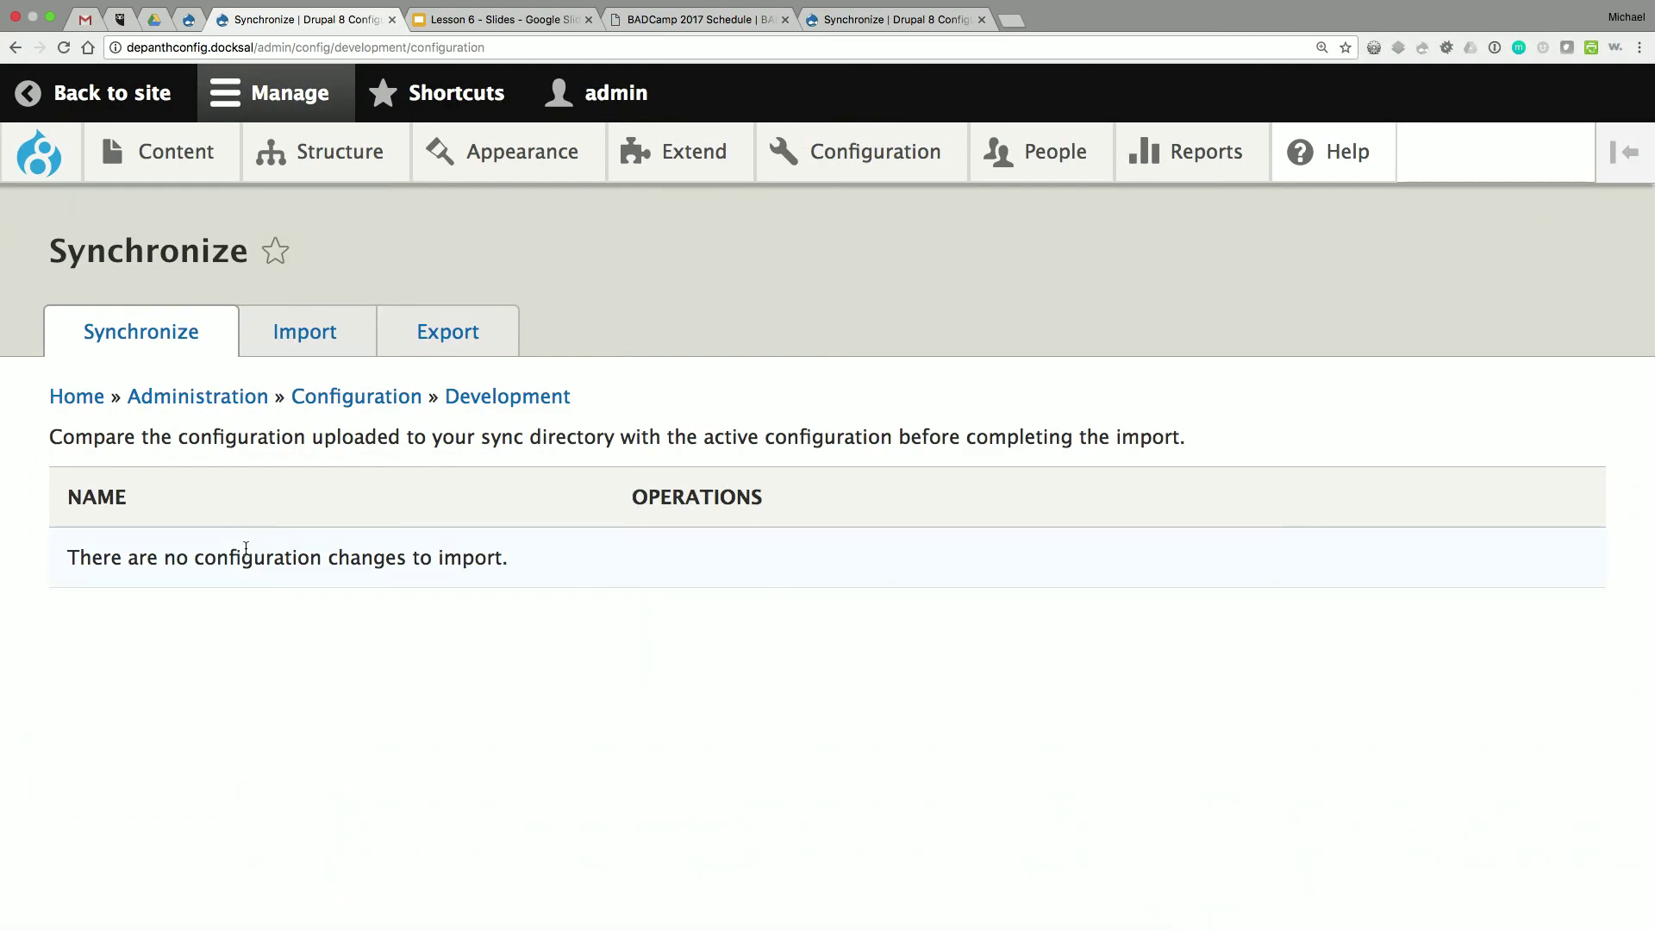
pyautogui.moveTo(325, 173)
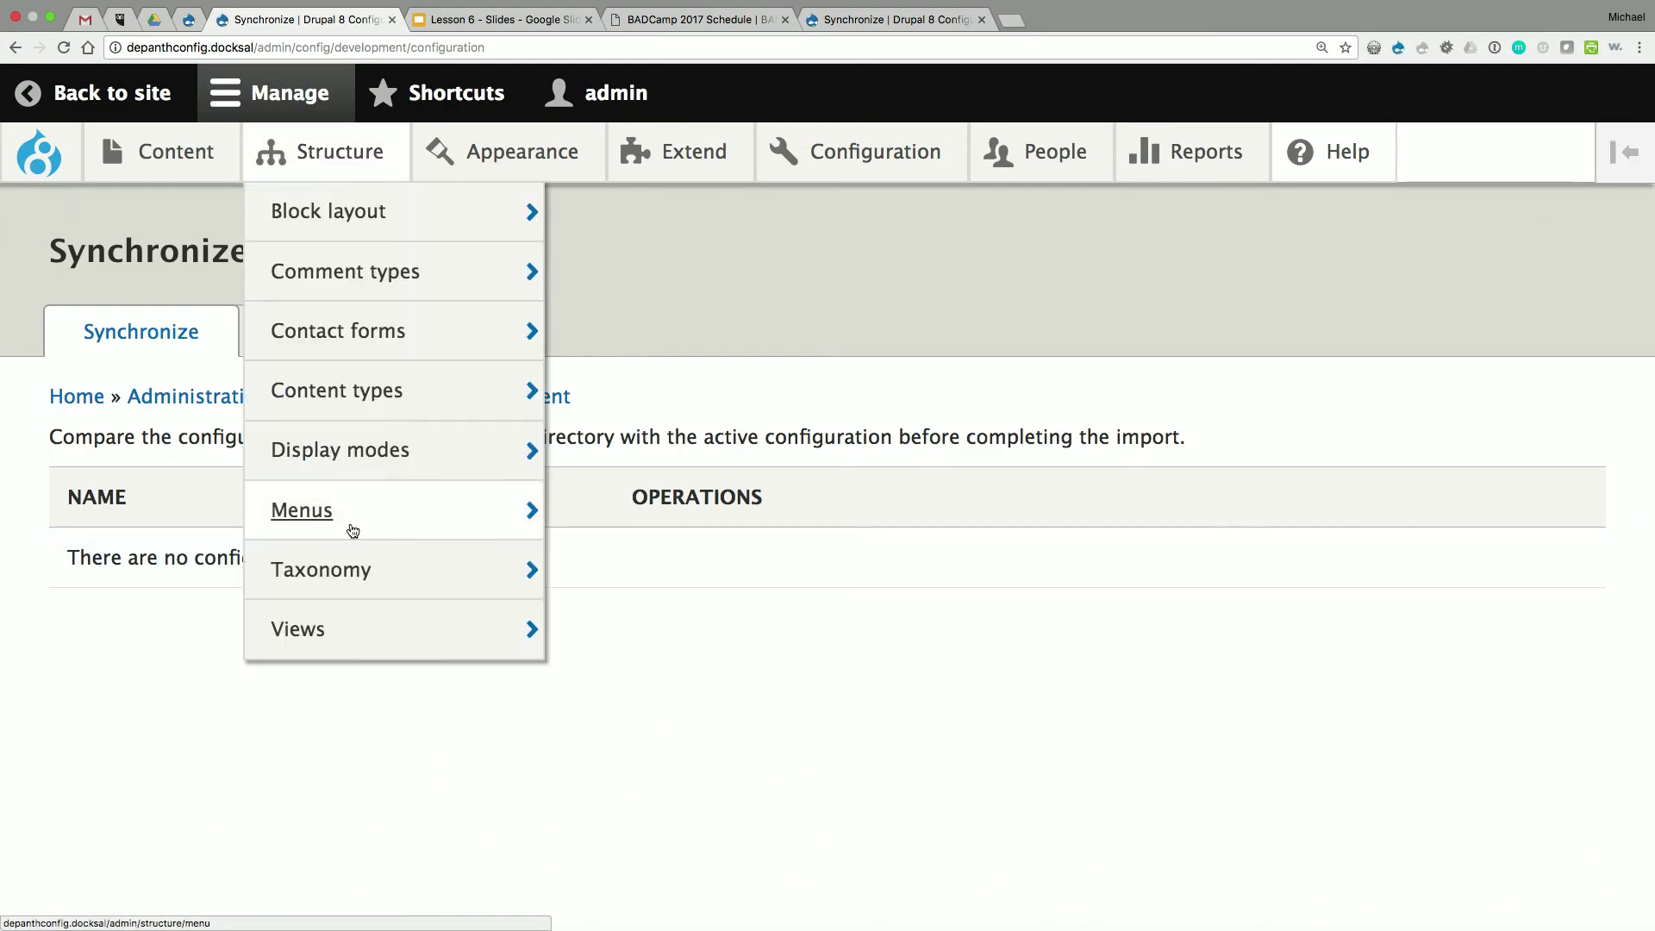
pyautogui.moveTo(351, 576)
pyautogui.click(896, 19)
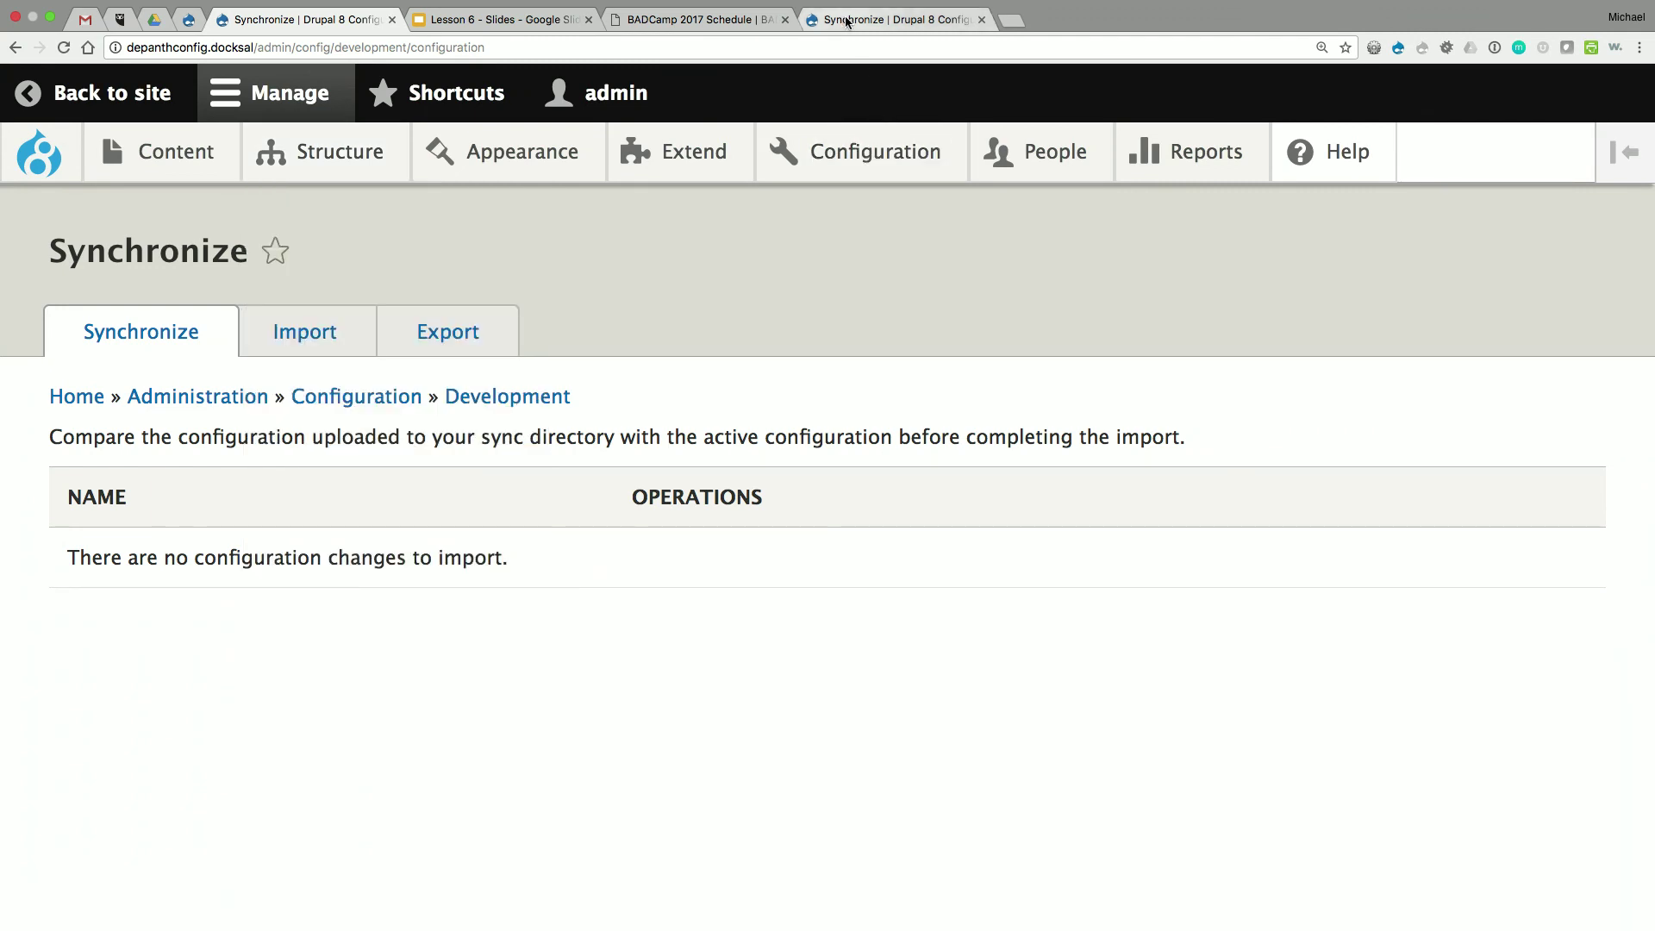
pyautogui.press('super+r')
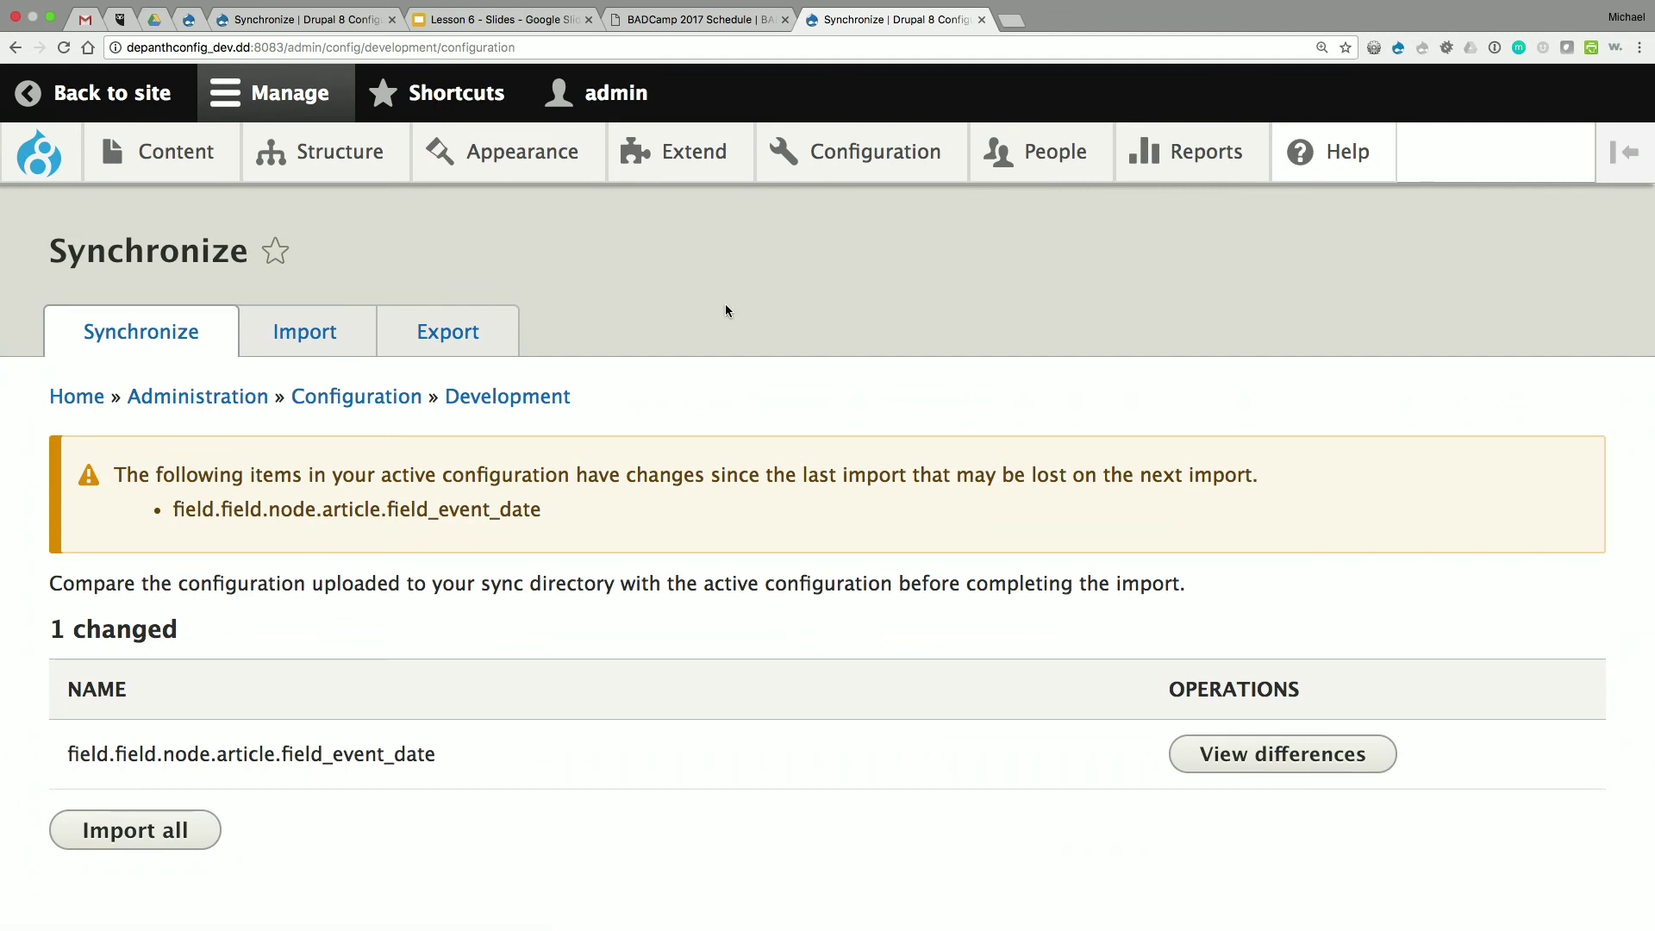
pyautogui.click(513, 19)
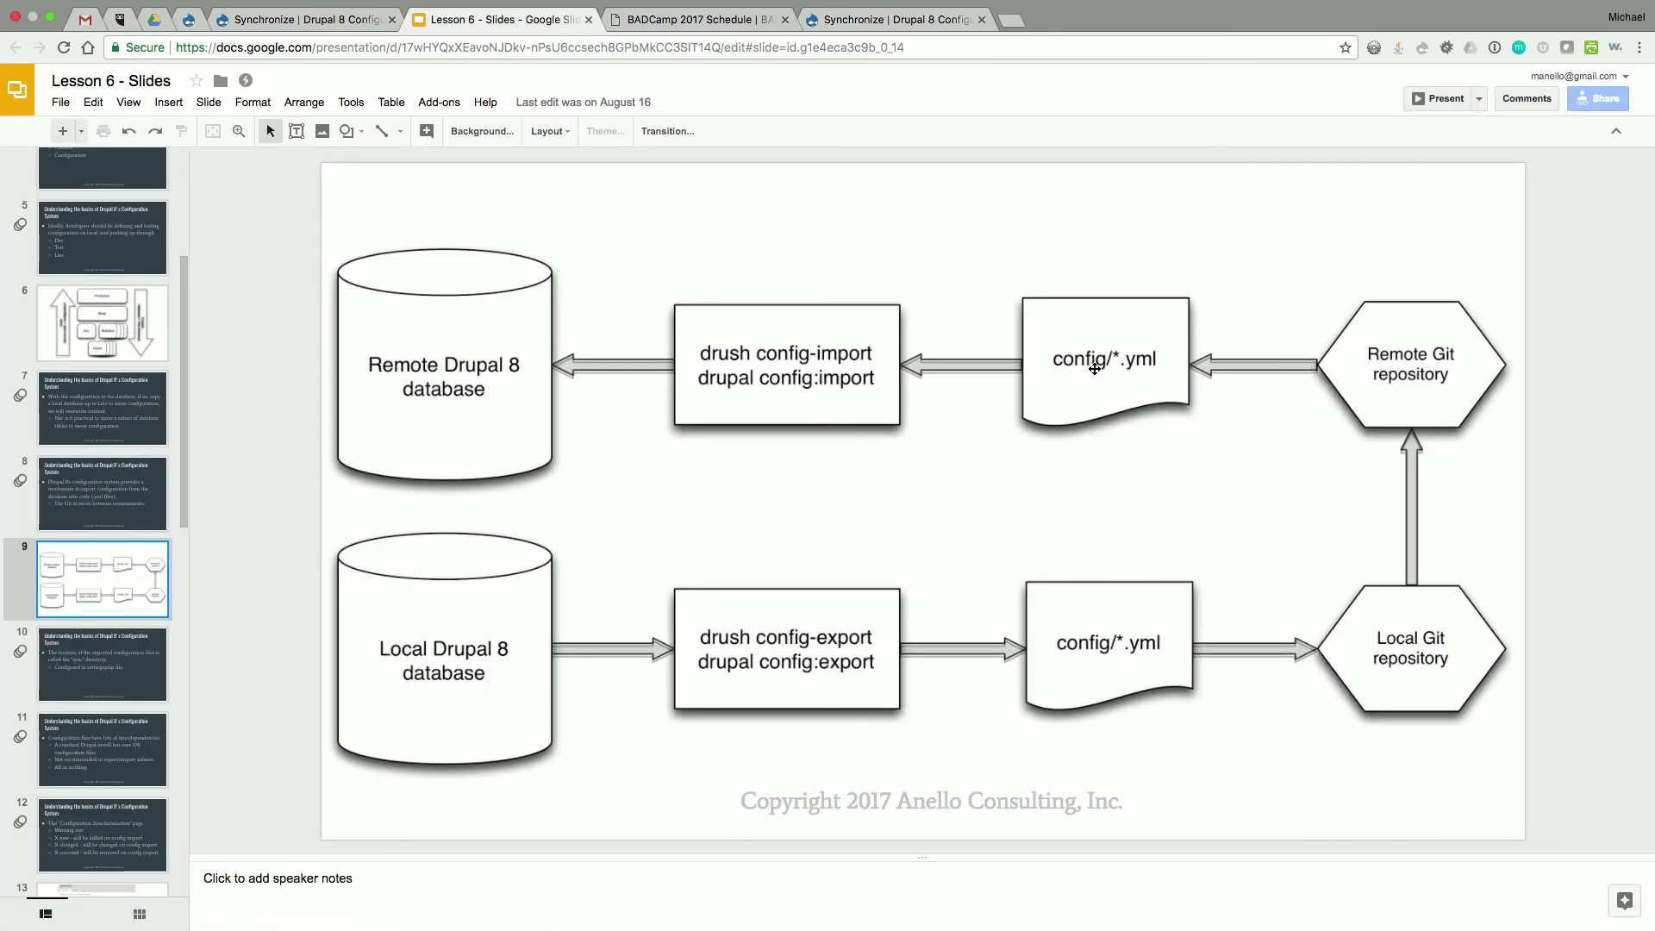
# - Switch to the dev site's Terminal session and run "git fetch badcamp" to retrieve the pushed commit
pyautogui.hotkey('ctrl', 'Right')
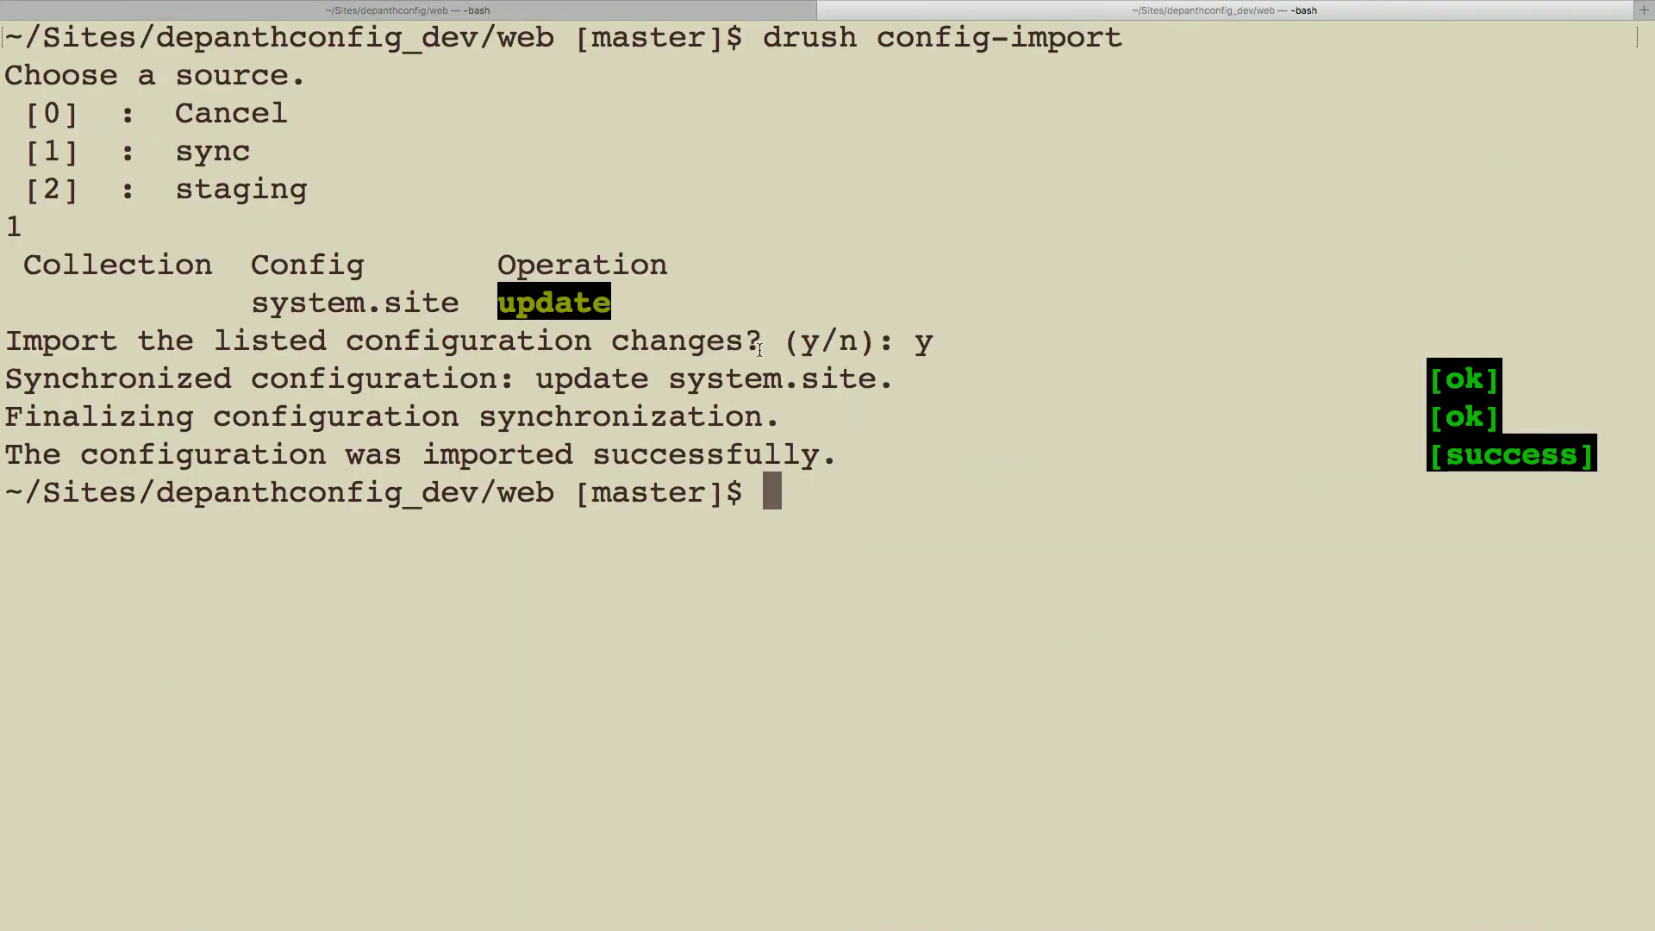
pyautogui.write('dru')
pyautogui.press('BackSpace')
pyautogui.press('BackSpace')
pyautogui.press('BackSpace')
pyautogui.write('fin')
pyautogui.press('BackSpace')
pyautogui.press('BackSpace')
pyautogui.press('BackSpace')
pyautogui.write('git fetch badcampm')
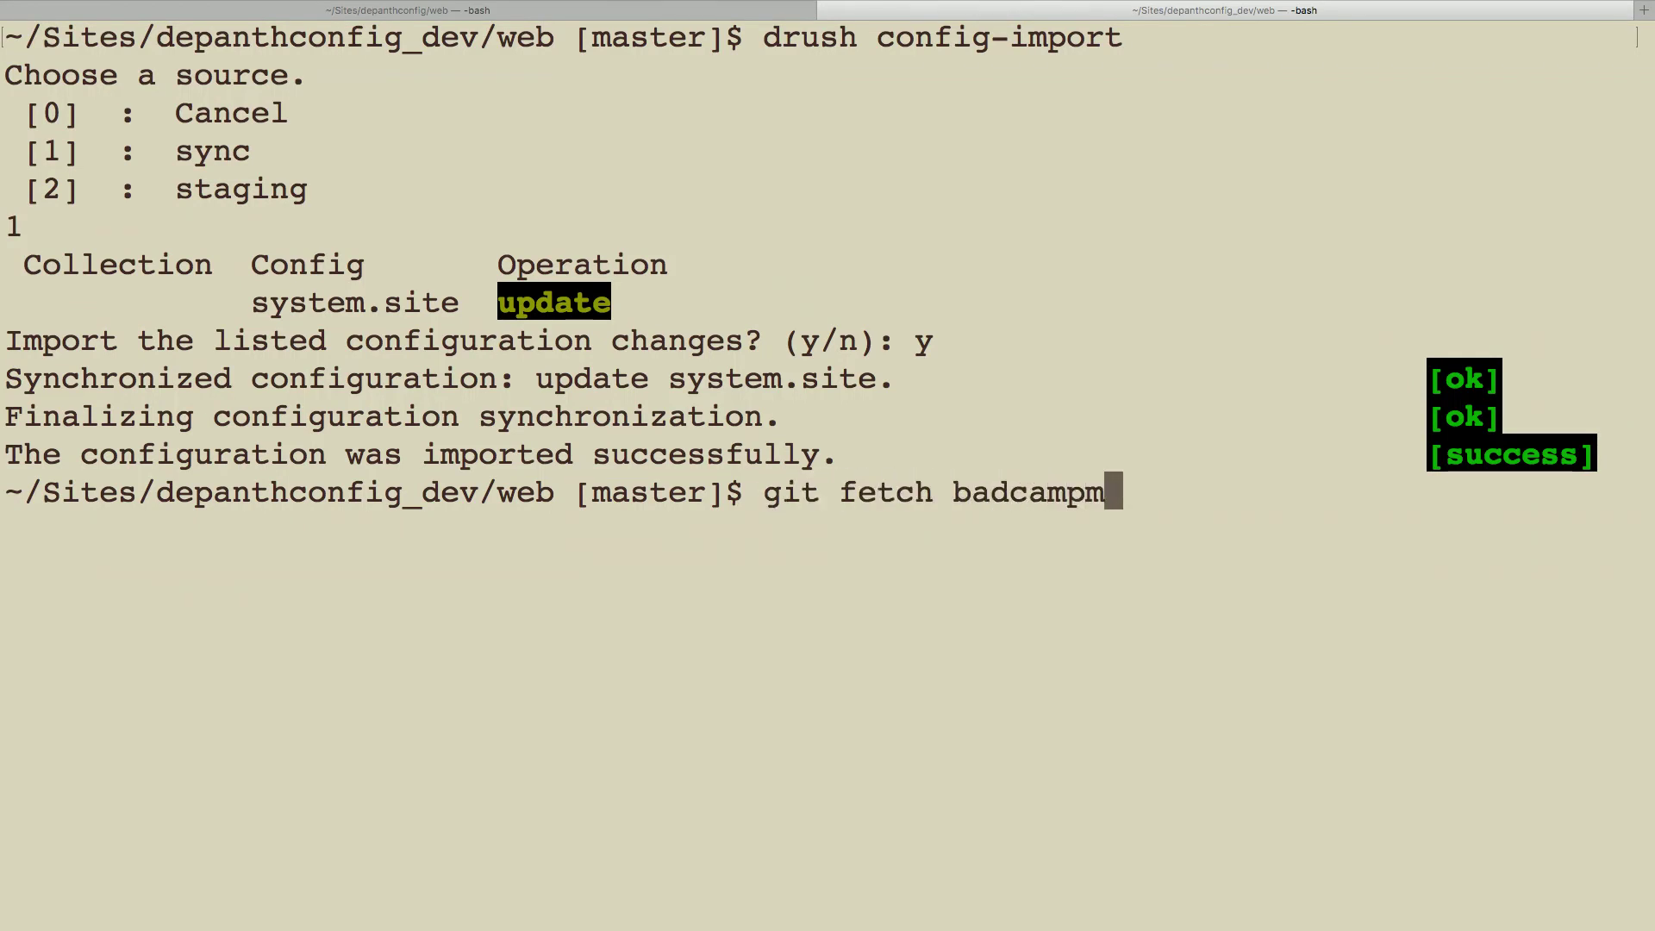
pyautogui.press('Return')
pyautogui.press('Up')
pyautogui.press('BackSpace')
pyautogui.press('Return')
# - Rebase the dev site's branch onto badcamp/master and switch back to the workflow slide in the browser
pyautogui.write('git rebaes')
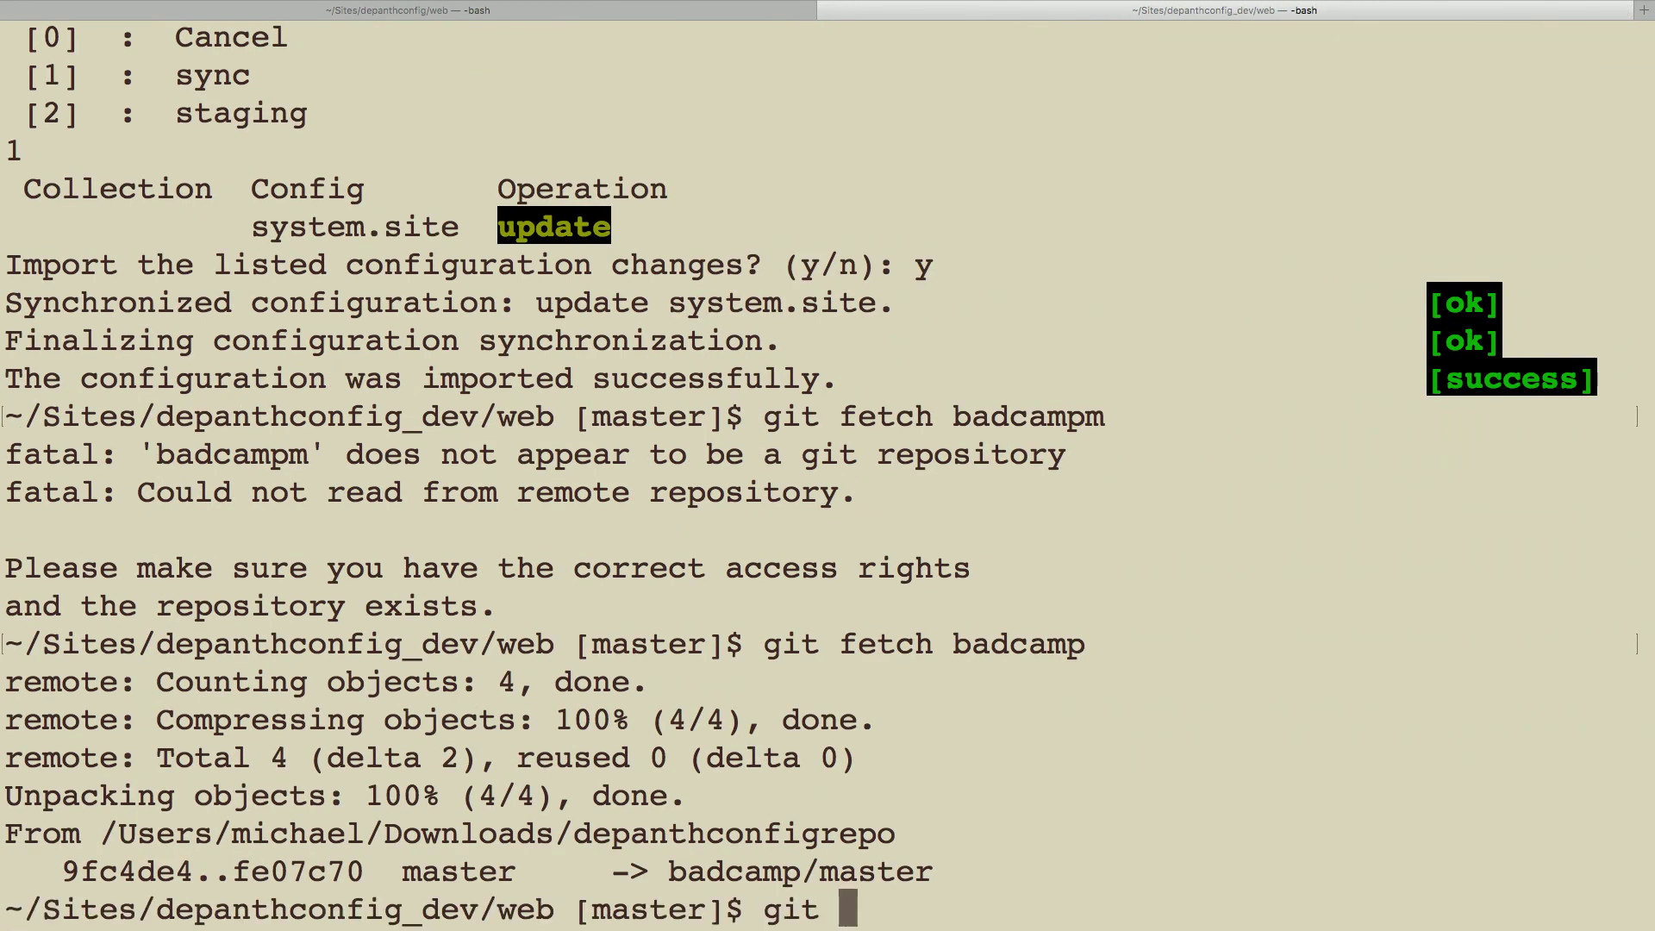
pyautogui.press('BackSpace')
pyautogui.press('BackSpace')
pyautogui.write('se bad')
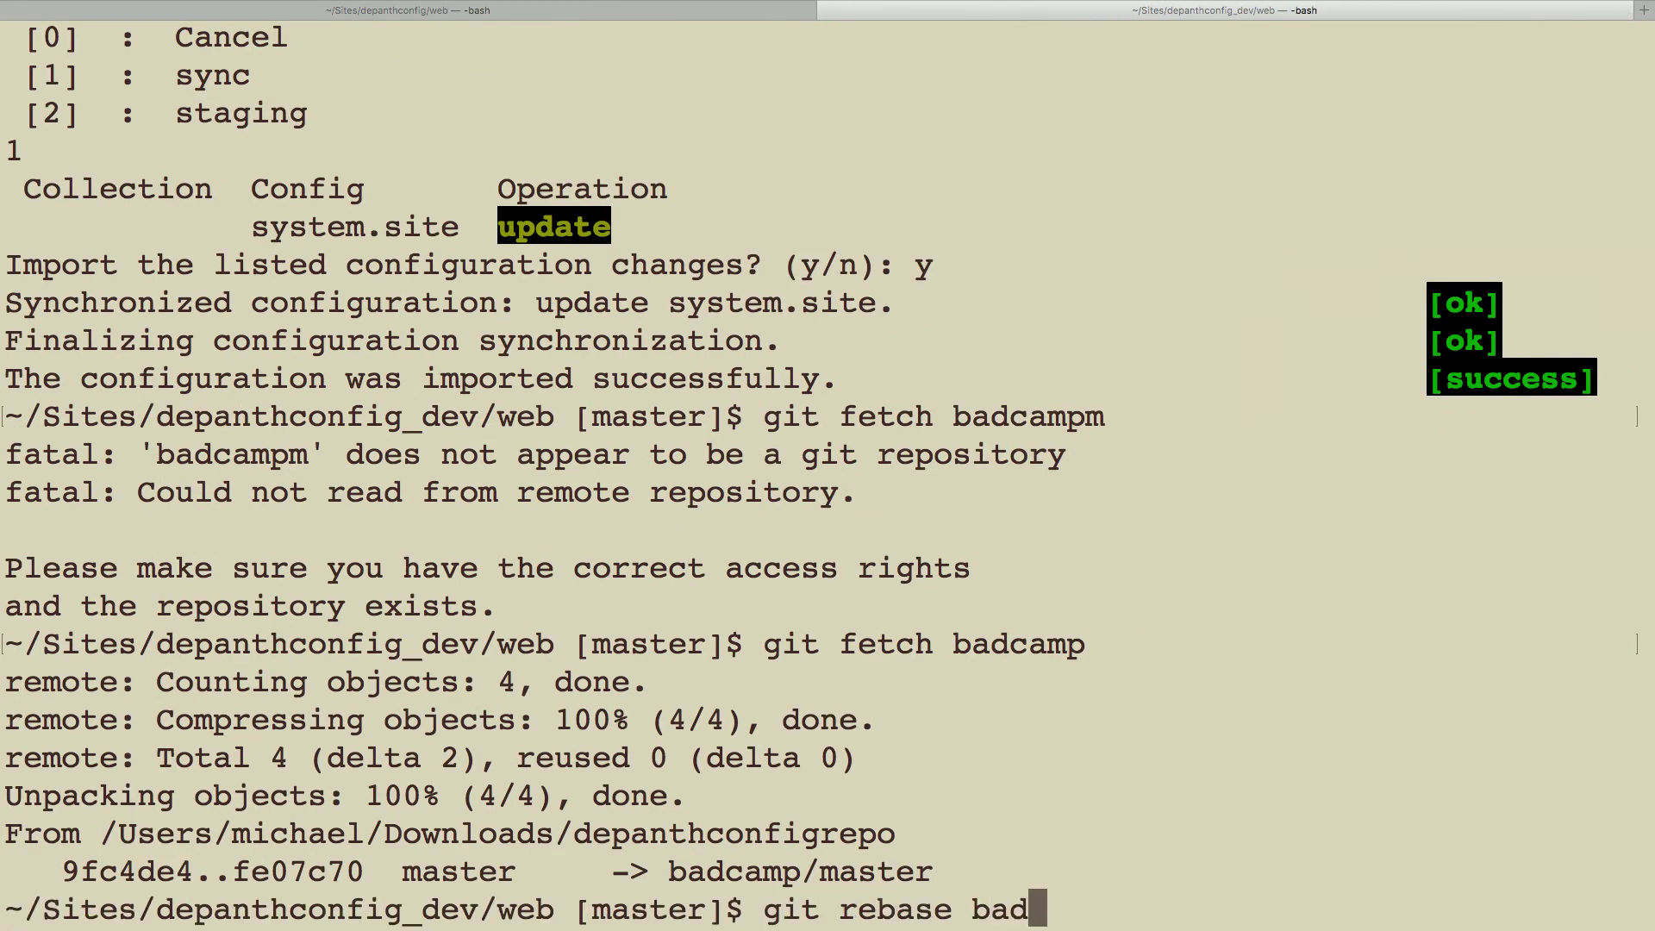
pyautogui.write('camp/master')
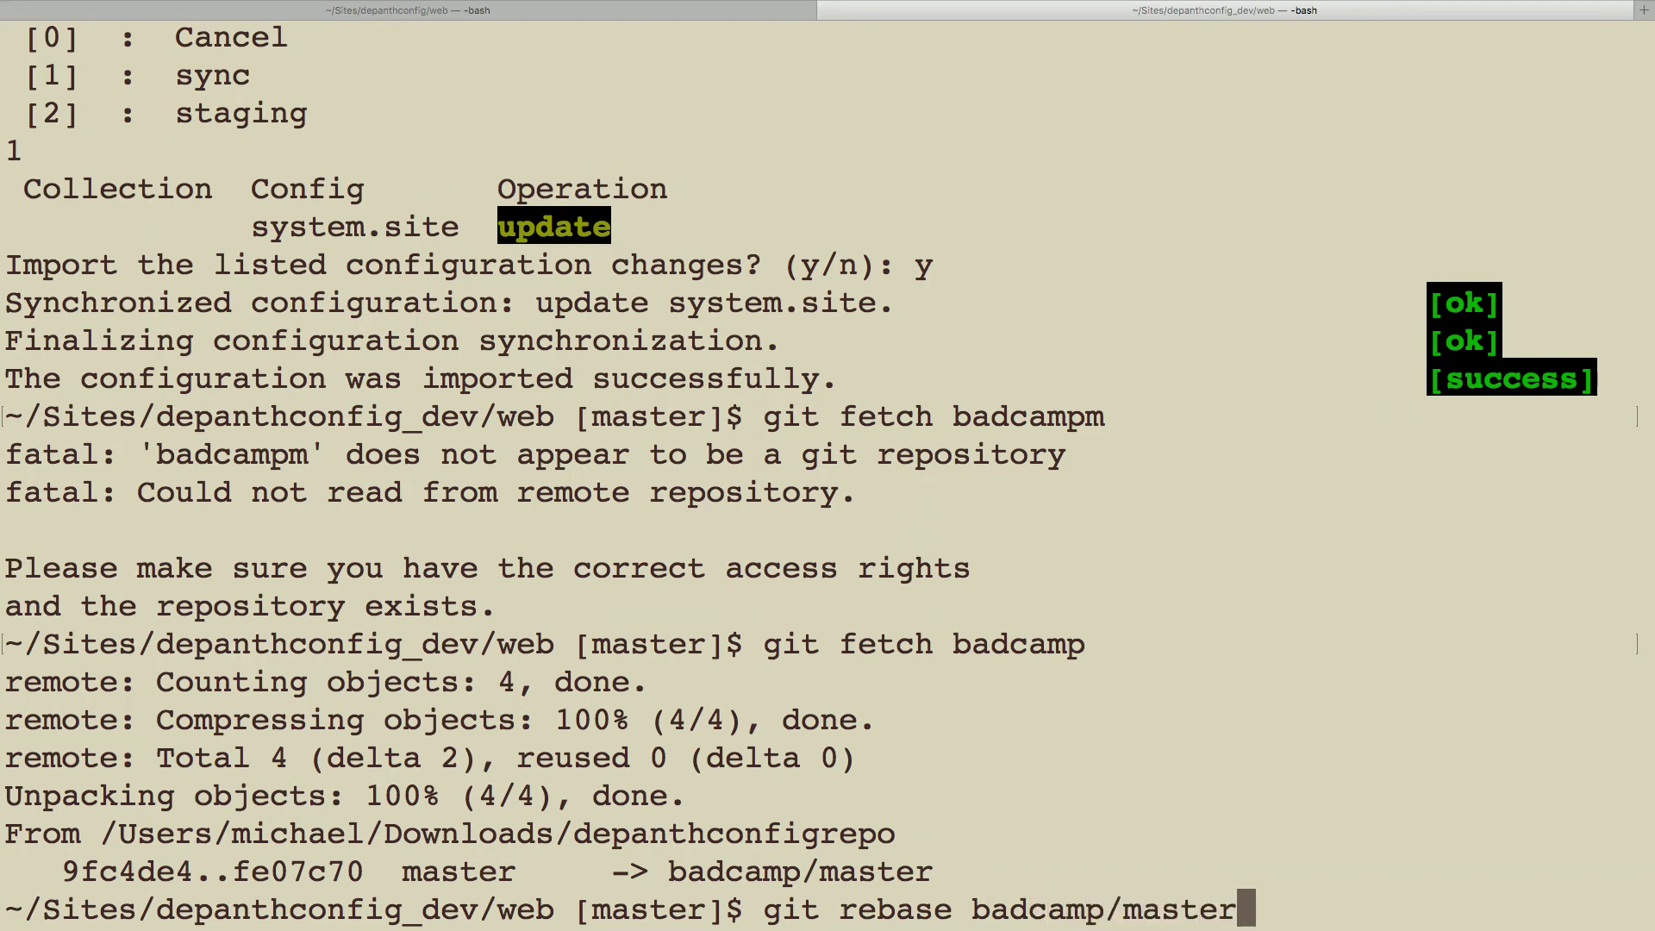
pyautogui.press('Return')
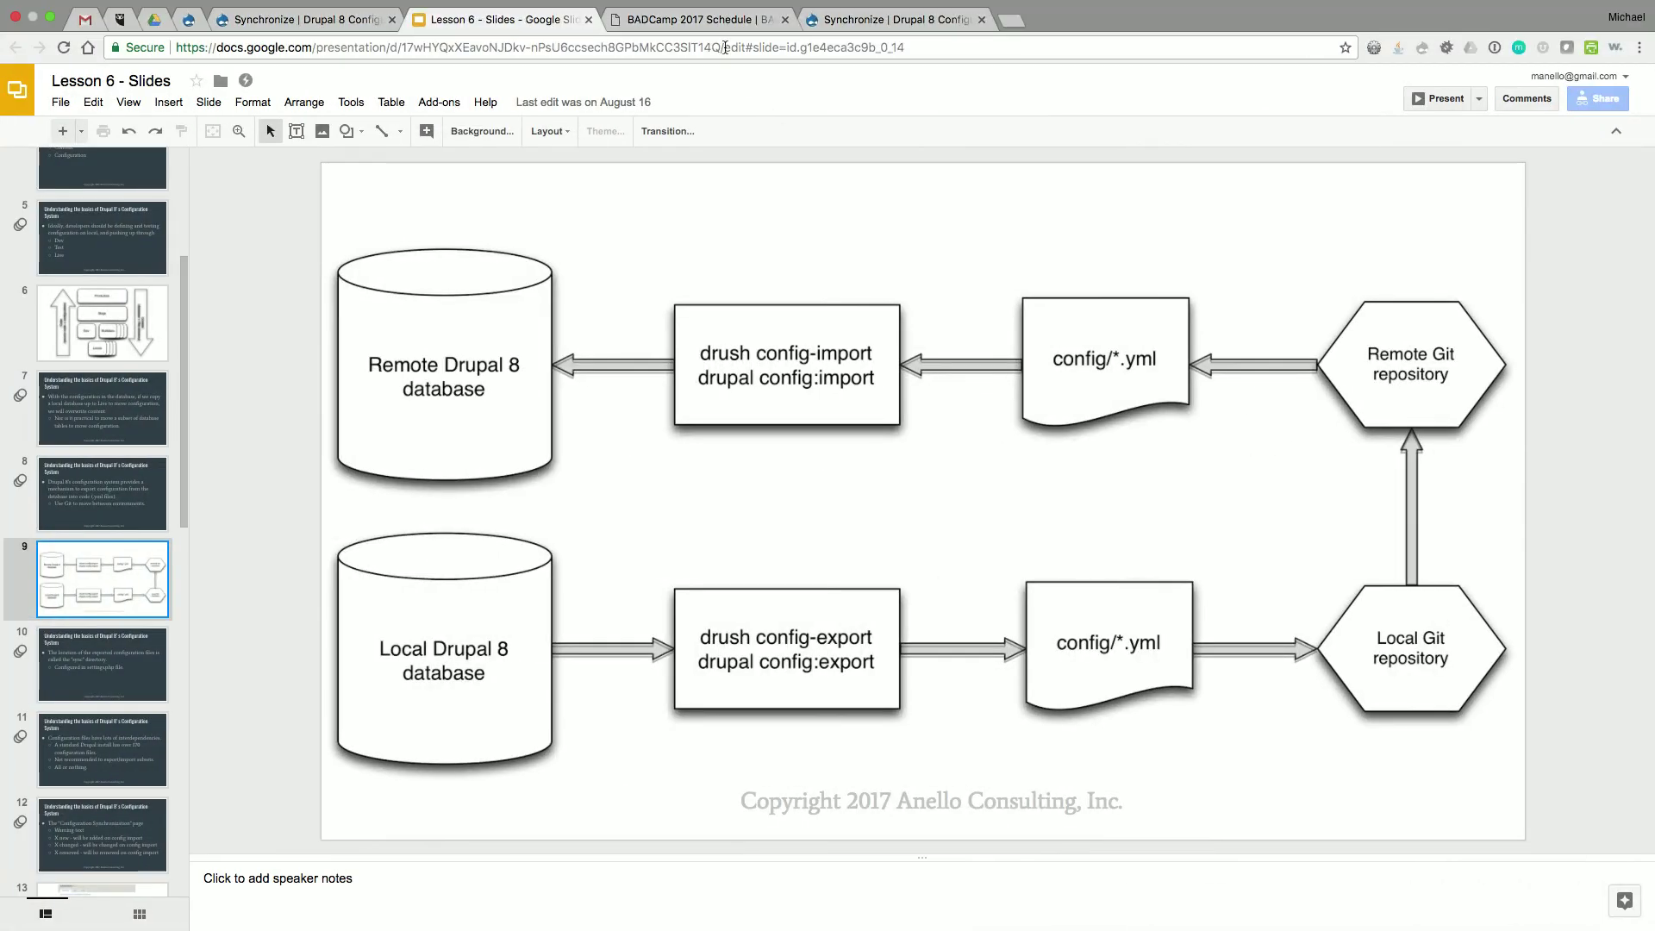
# - Switch to the dev site's Synchronize page, reload it, and examine the new and changed configuration items
pyautogui.click(891, 19)
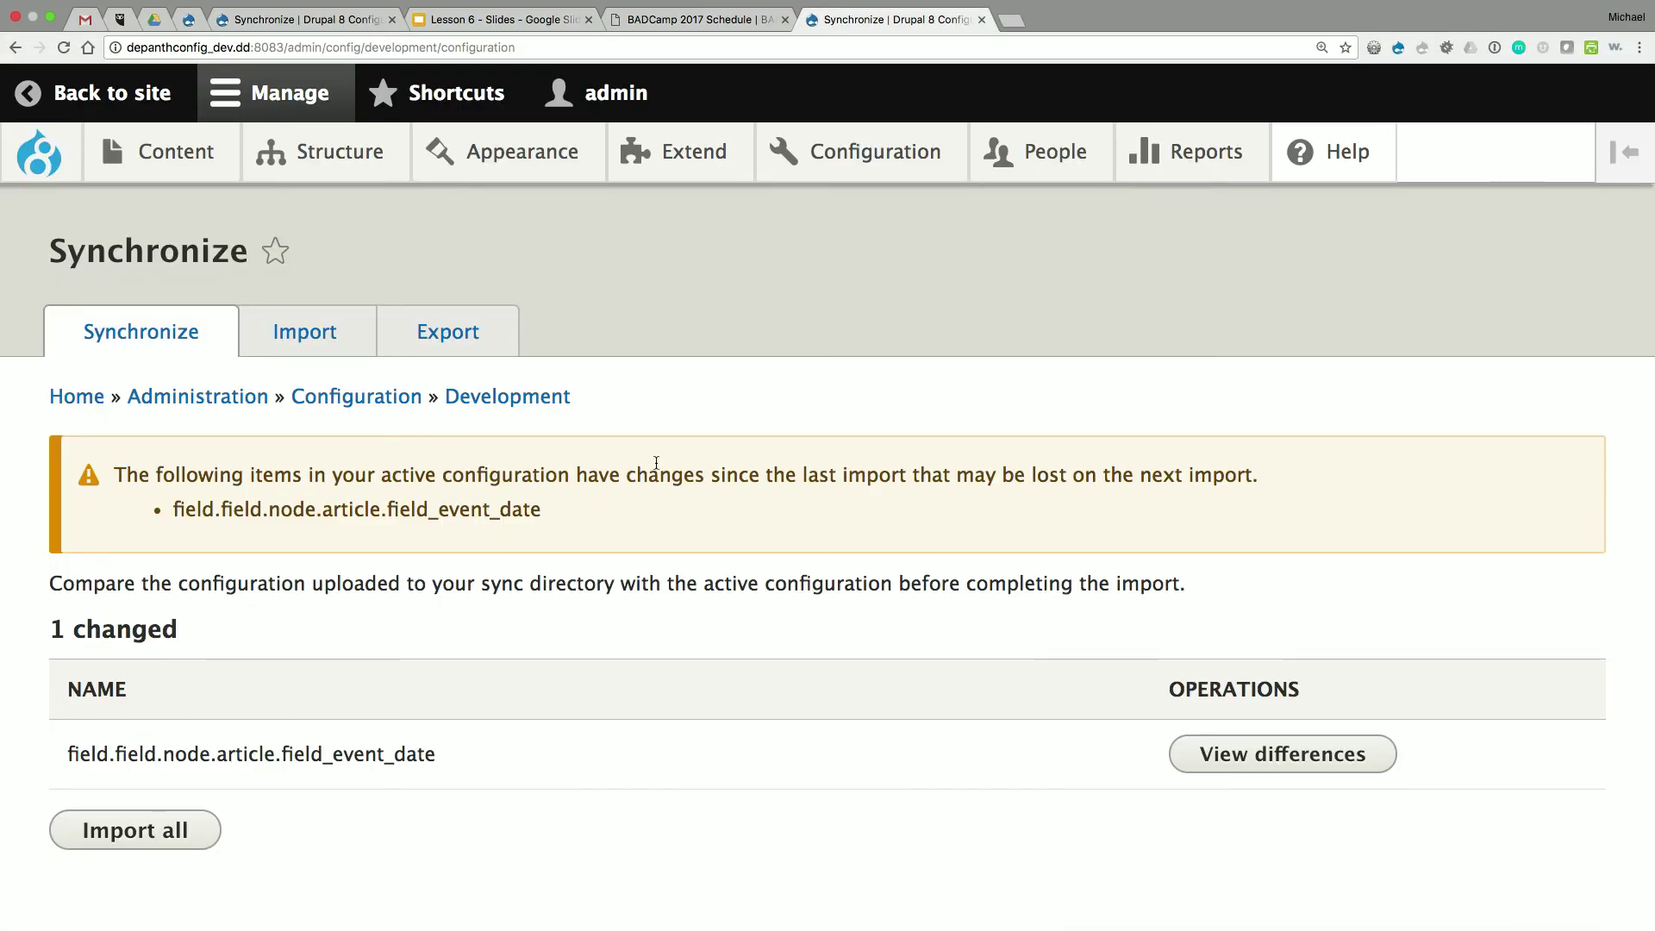
pyautogui.press('super+r')
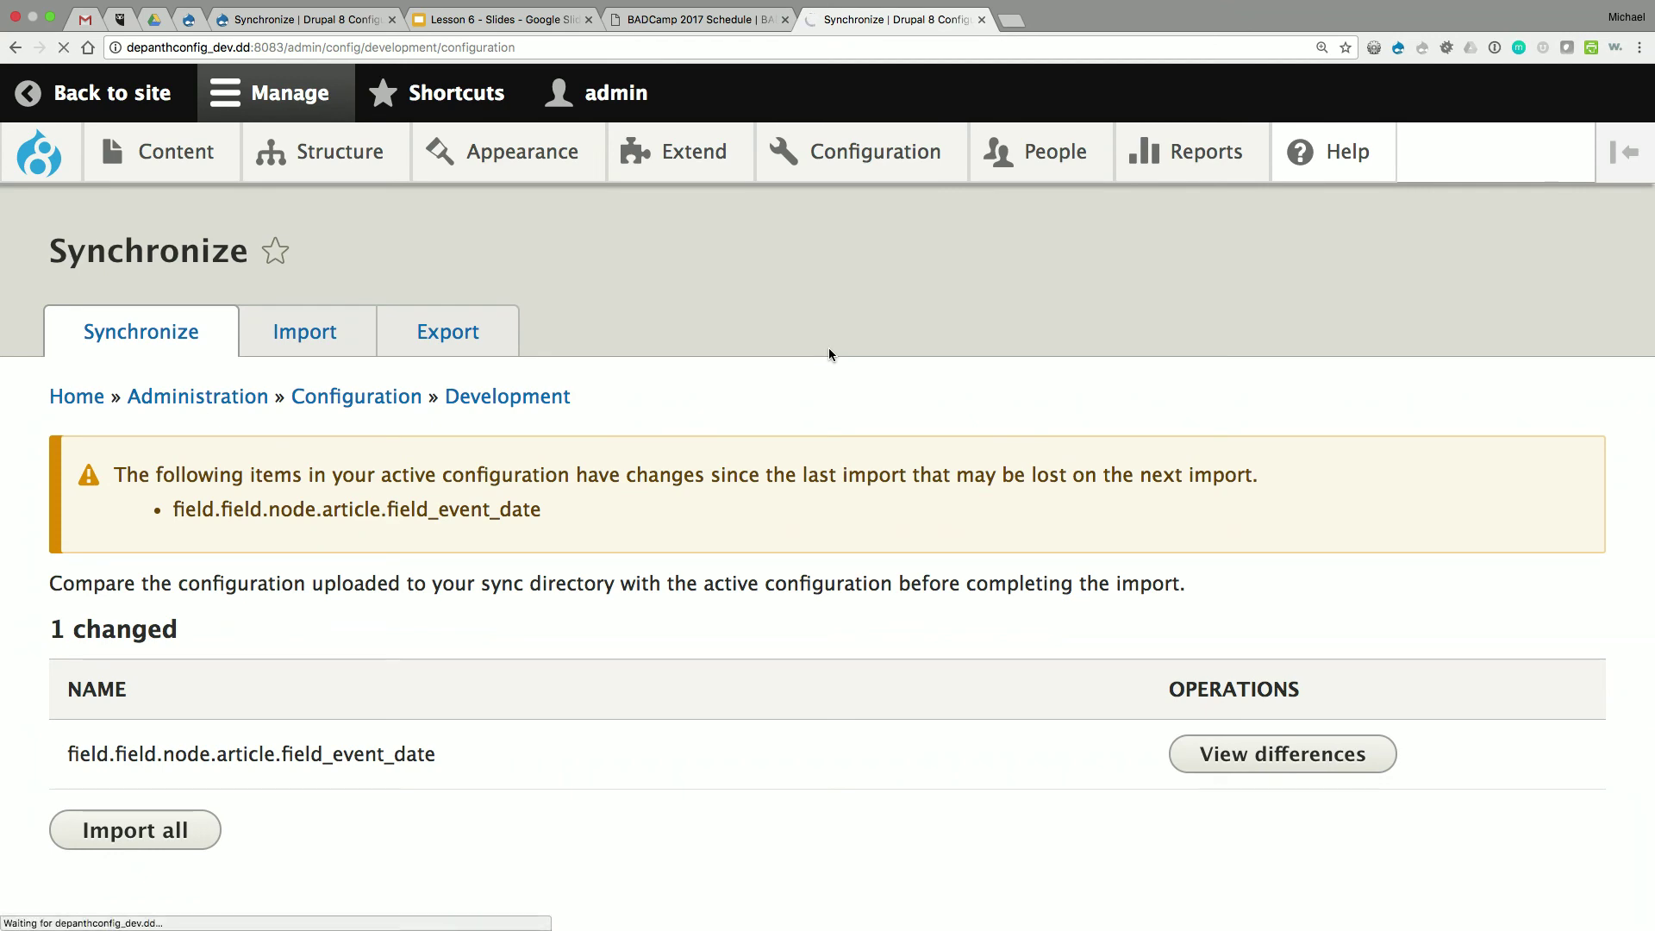
pyautogui.scroll(-5, 829, 354)
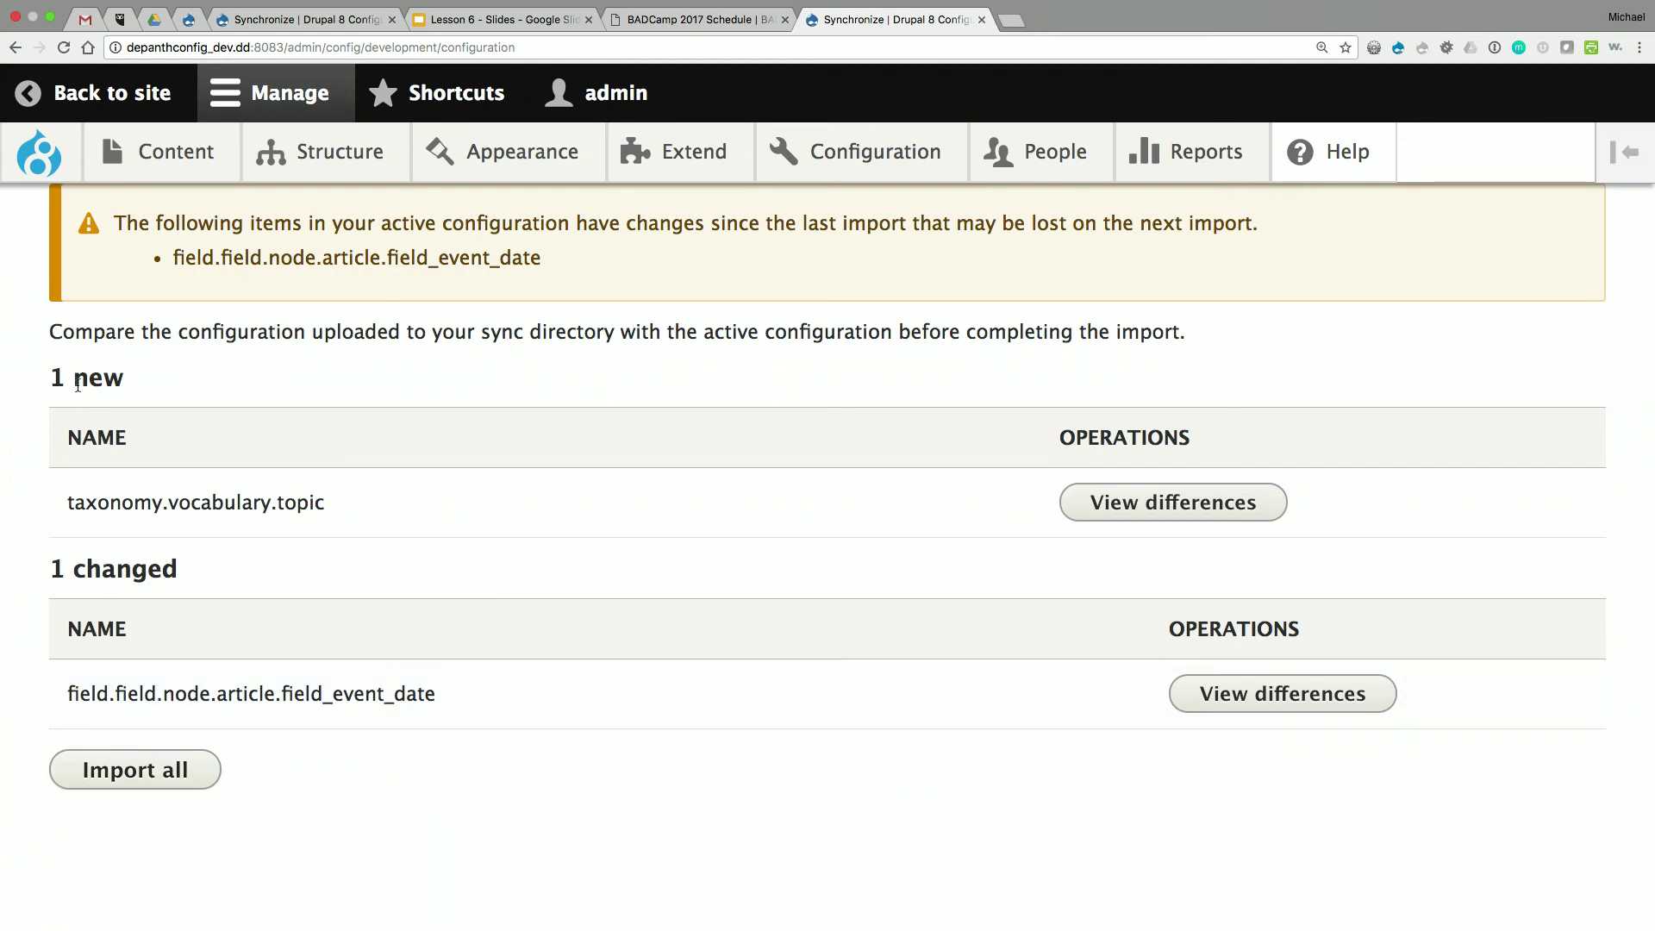
pyautogui.moveTo(77, 382); pyautogui.dragTo(144, 388)
pyautogui.moveTo(74, 569); pyautogui.dragTo(173, 573)
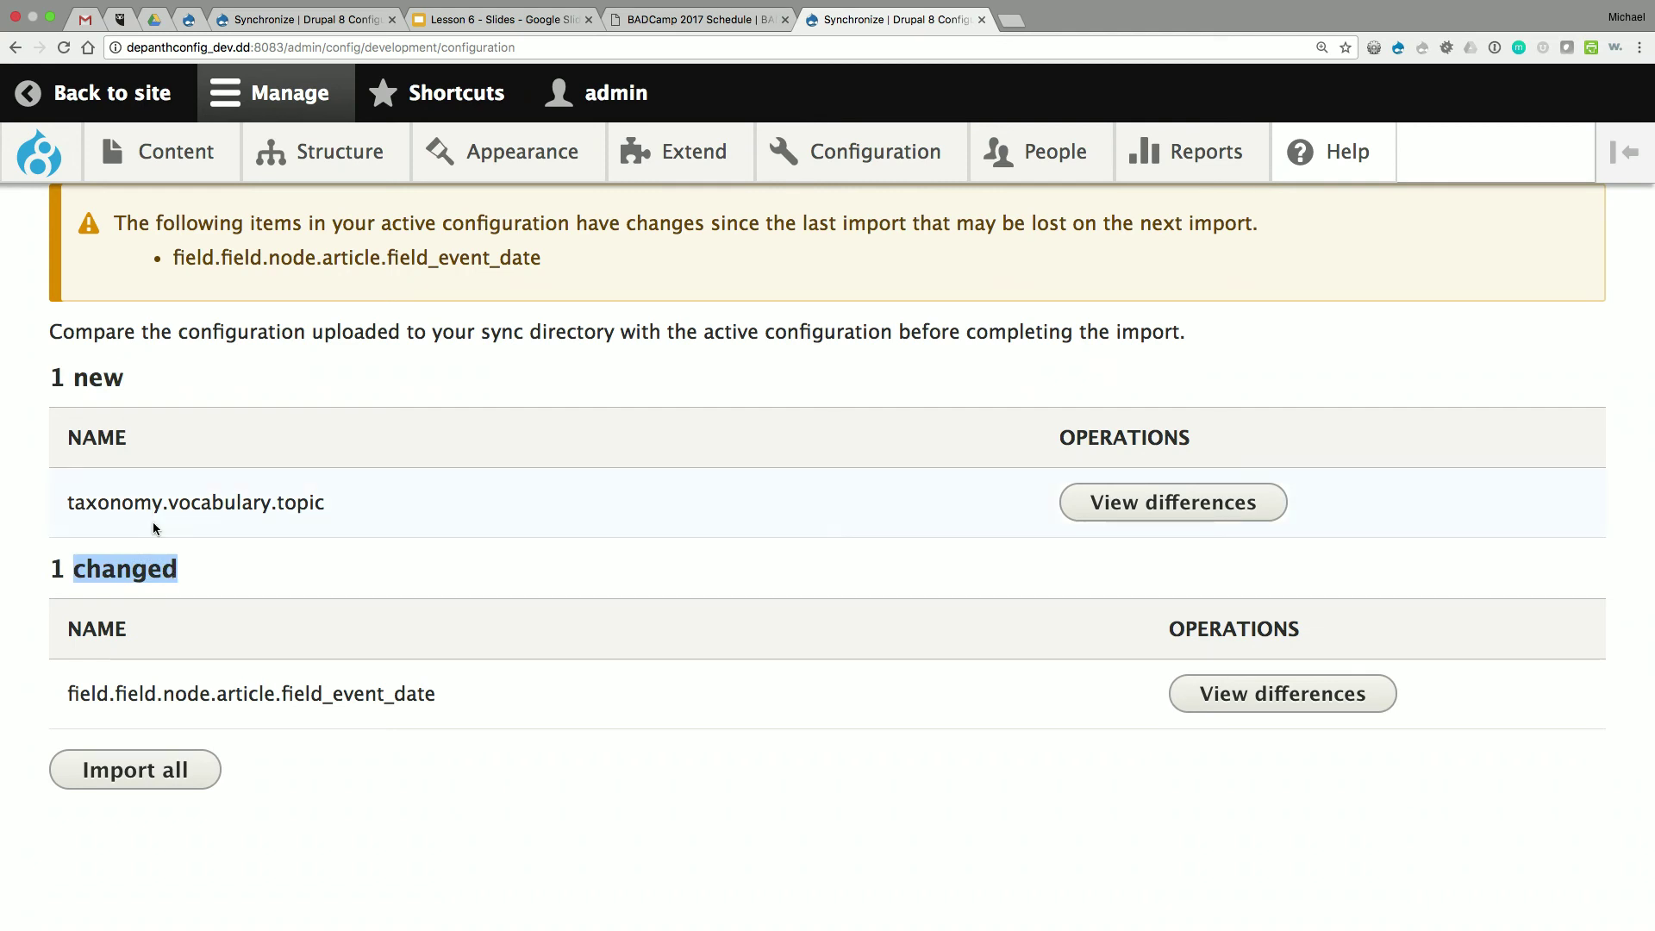
pyautogui.click(75, 383)
pyautogui.moveTo(74, 382); pyautogui.dragTo(126, 381)
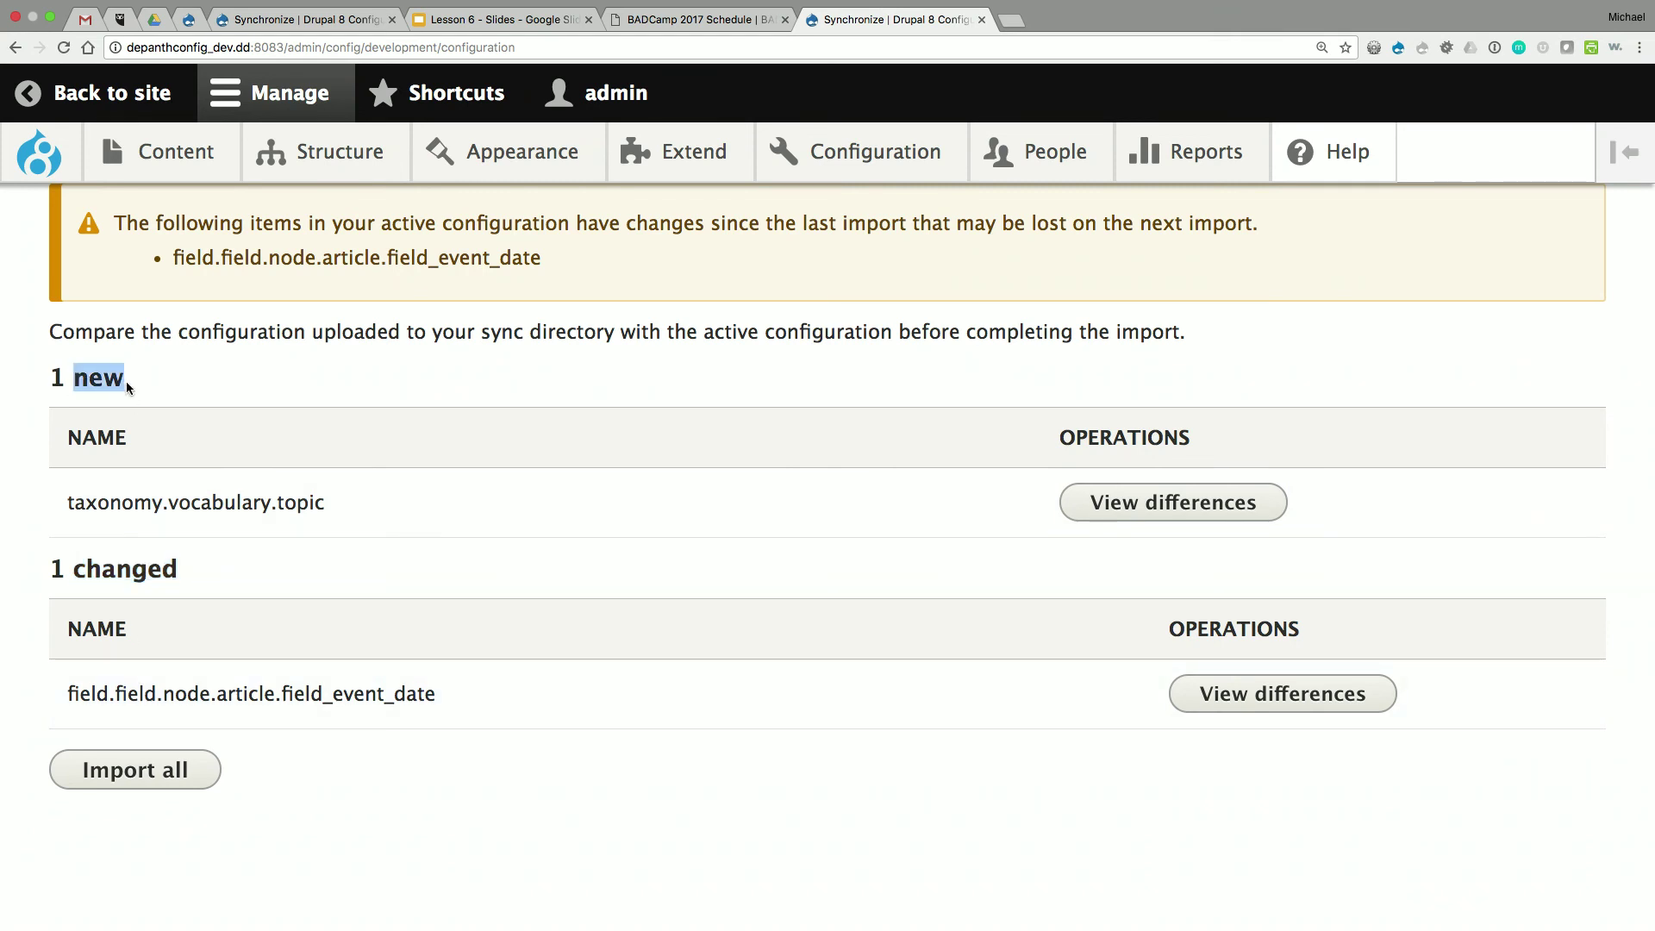
pyautogui.moveTo(87, 571); pyautogui.dragTo(152, 584)
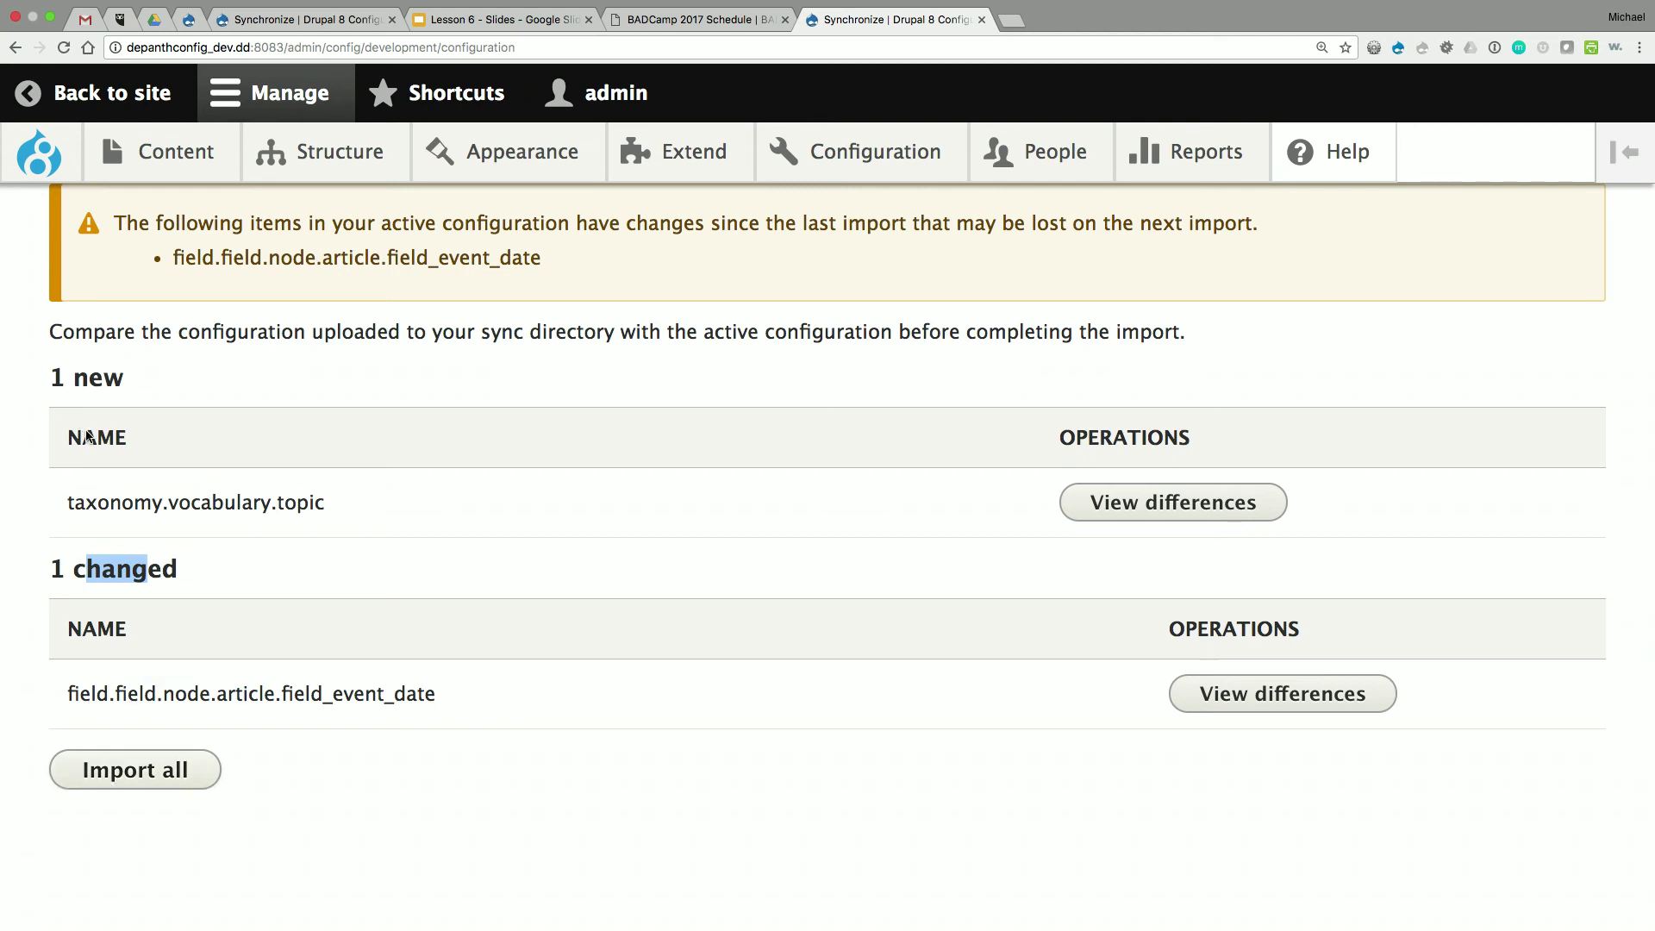
pyautogui.moveTo(109, 501); pyautogui.dragTo(281, 502)
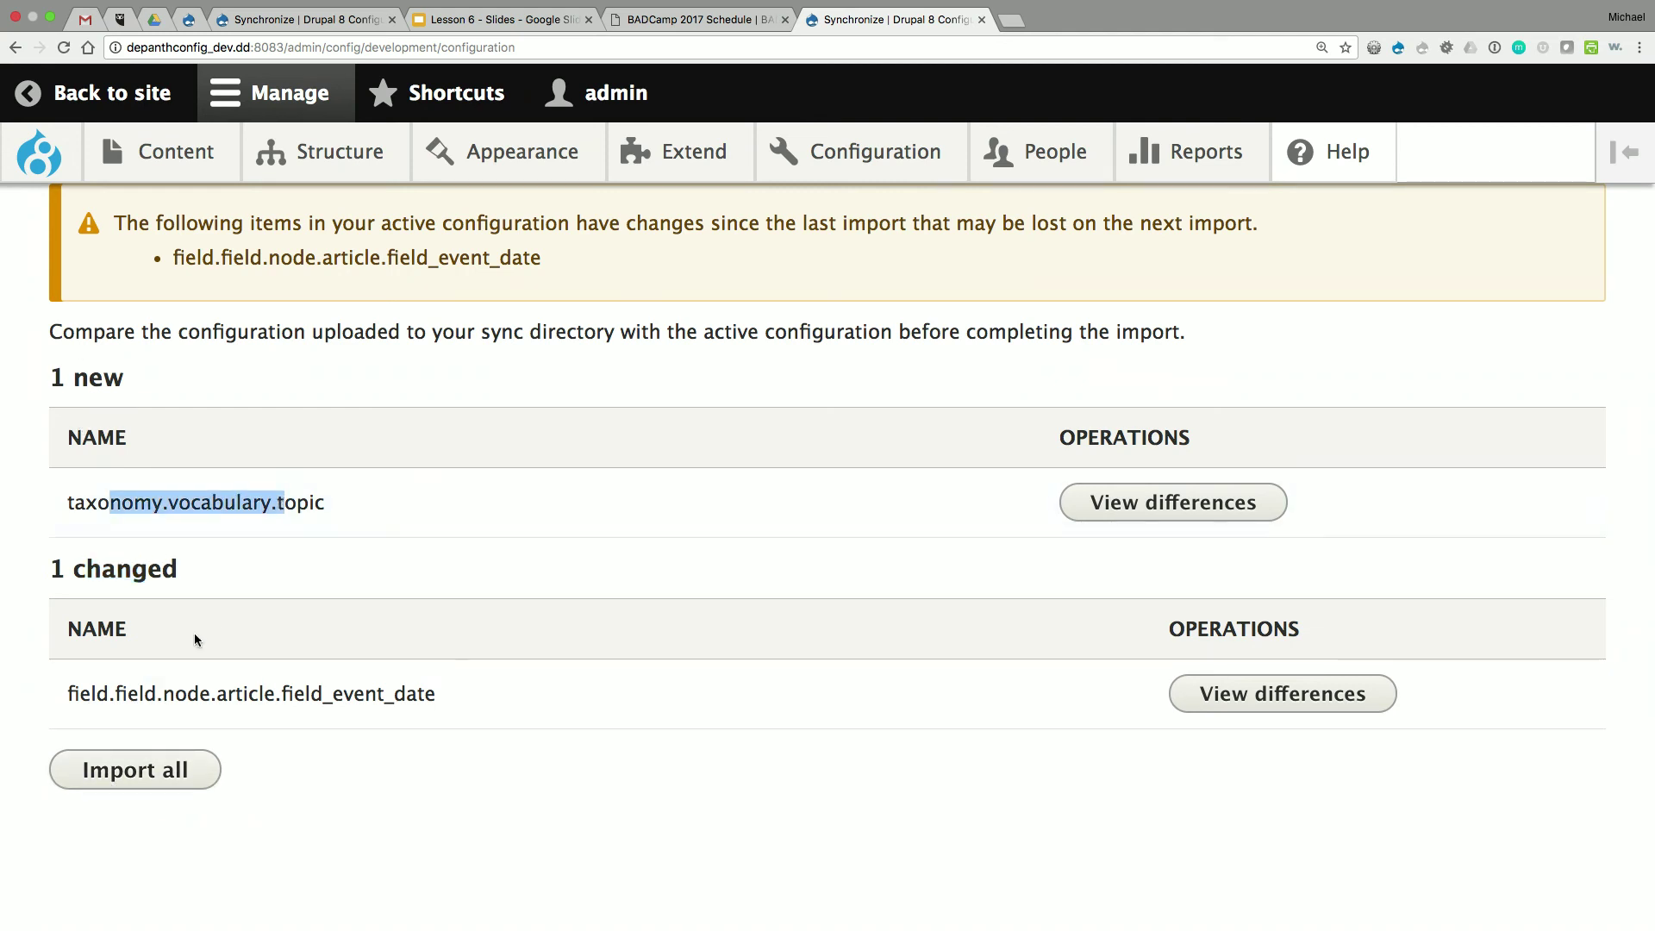
pyautogui.moveTo(175, 694); pyautogui.dragTo(326, 695)
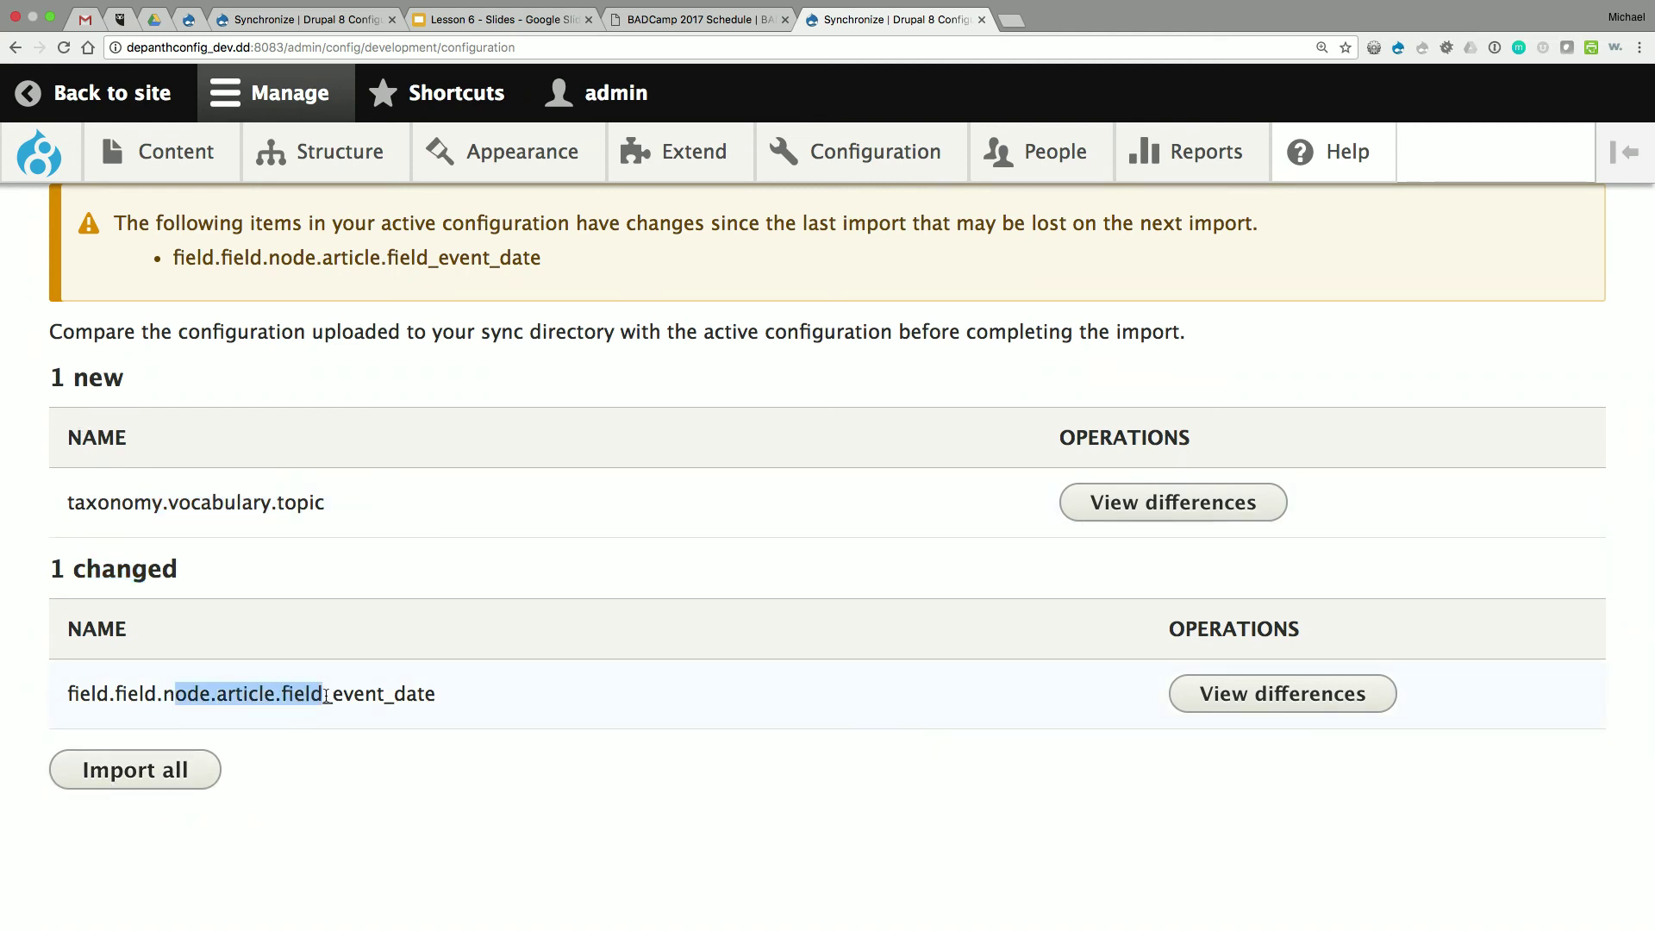
pyautogui.click(458, 477)
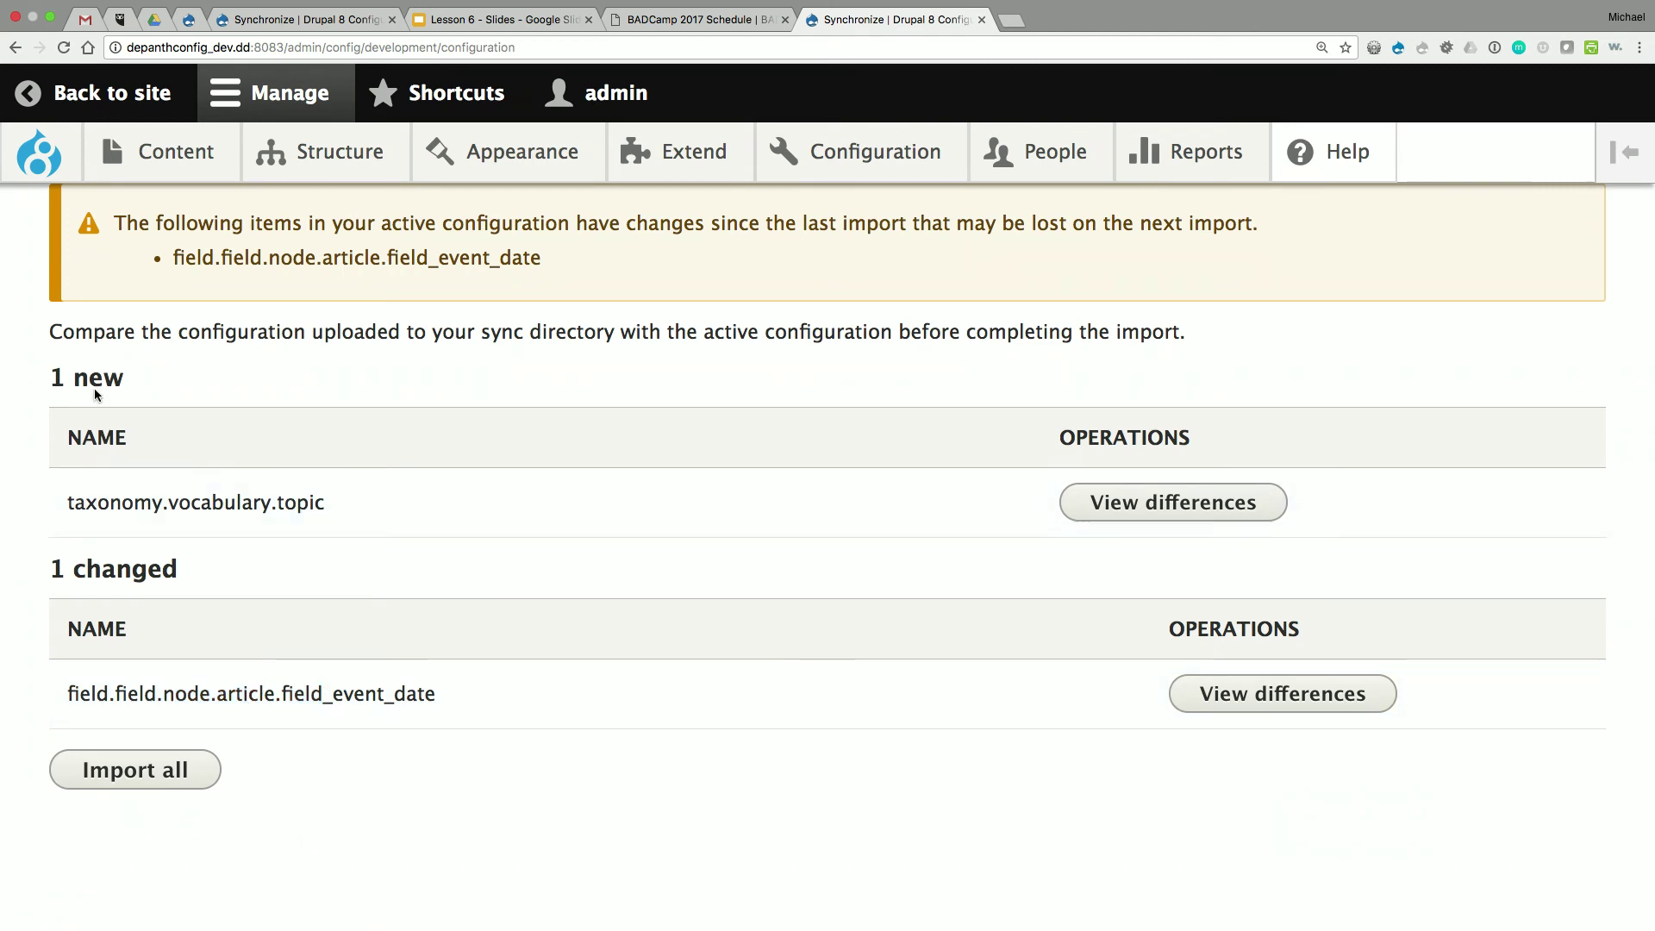
# - View the differences between active and staged configuration for taxonomy.vocabulary.topic and close the comparison
pyautogui.moveTo(87, 521); pyautogui.dragTo(343, 521)
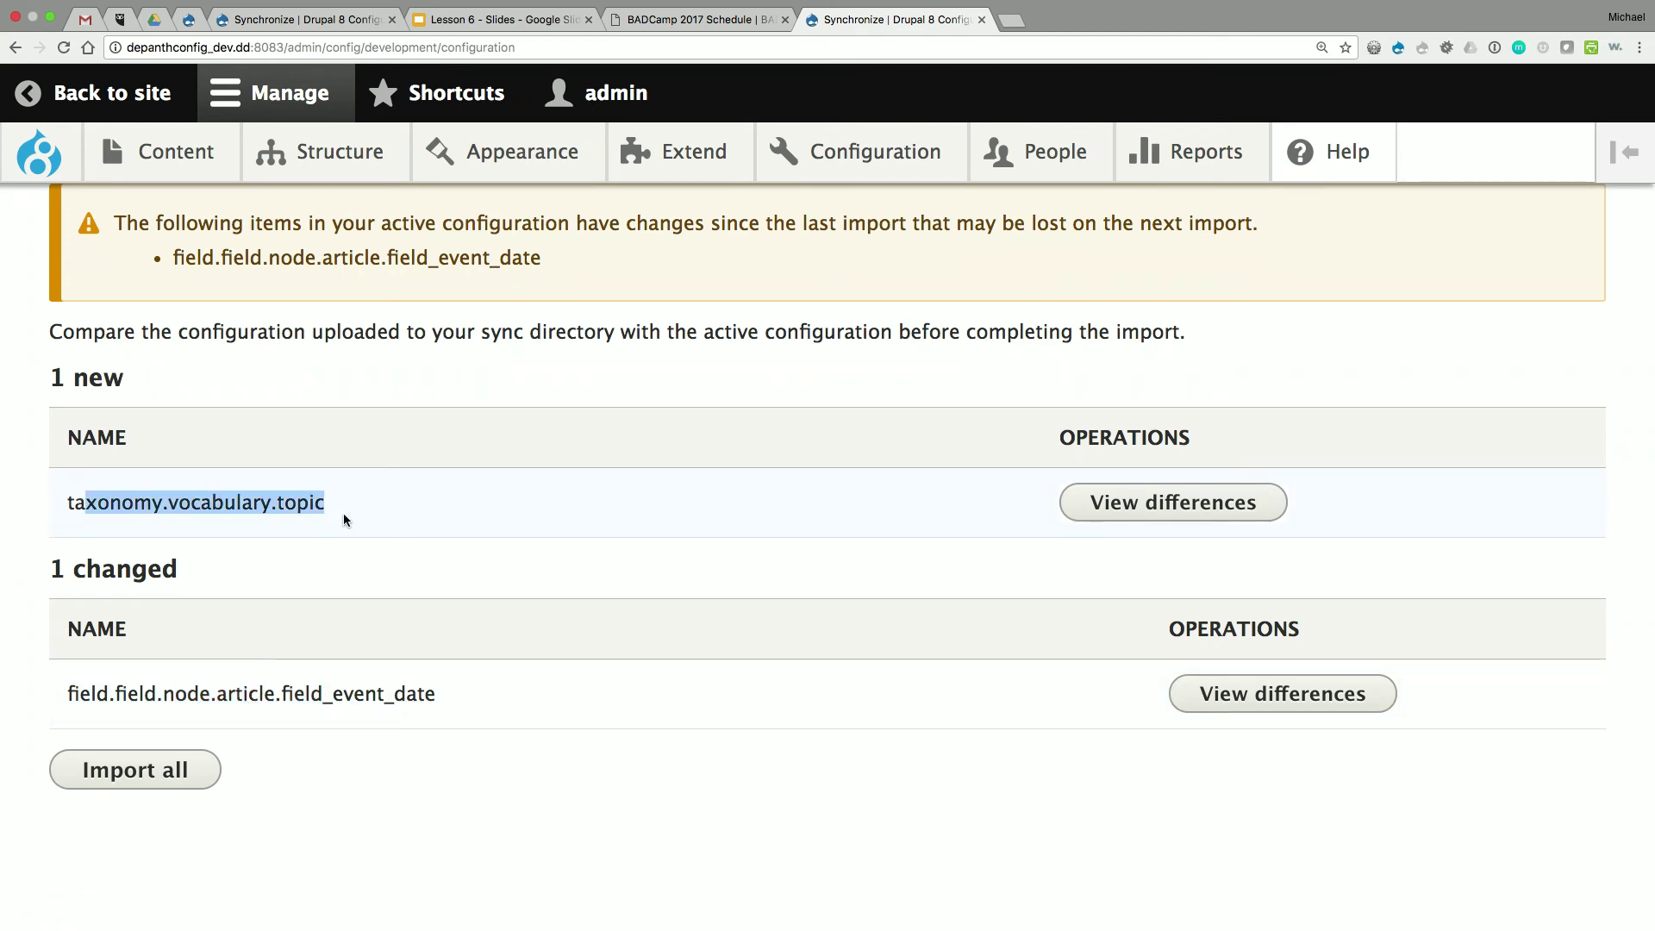
pyautogui.click(1129, 502)
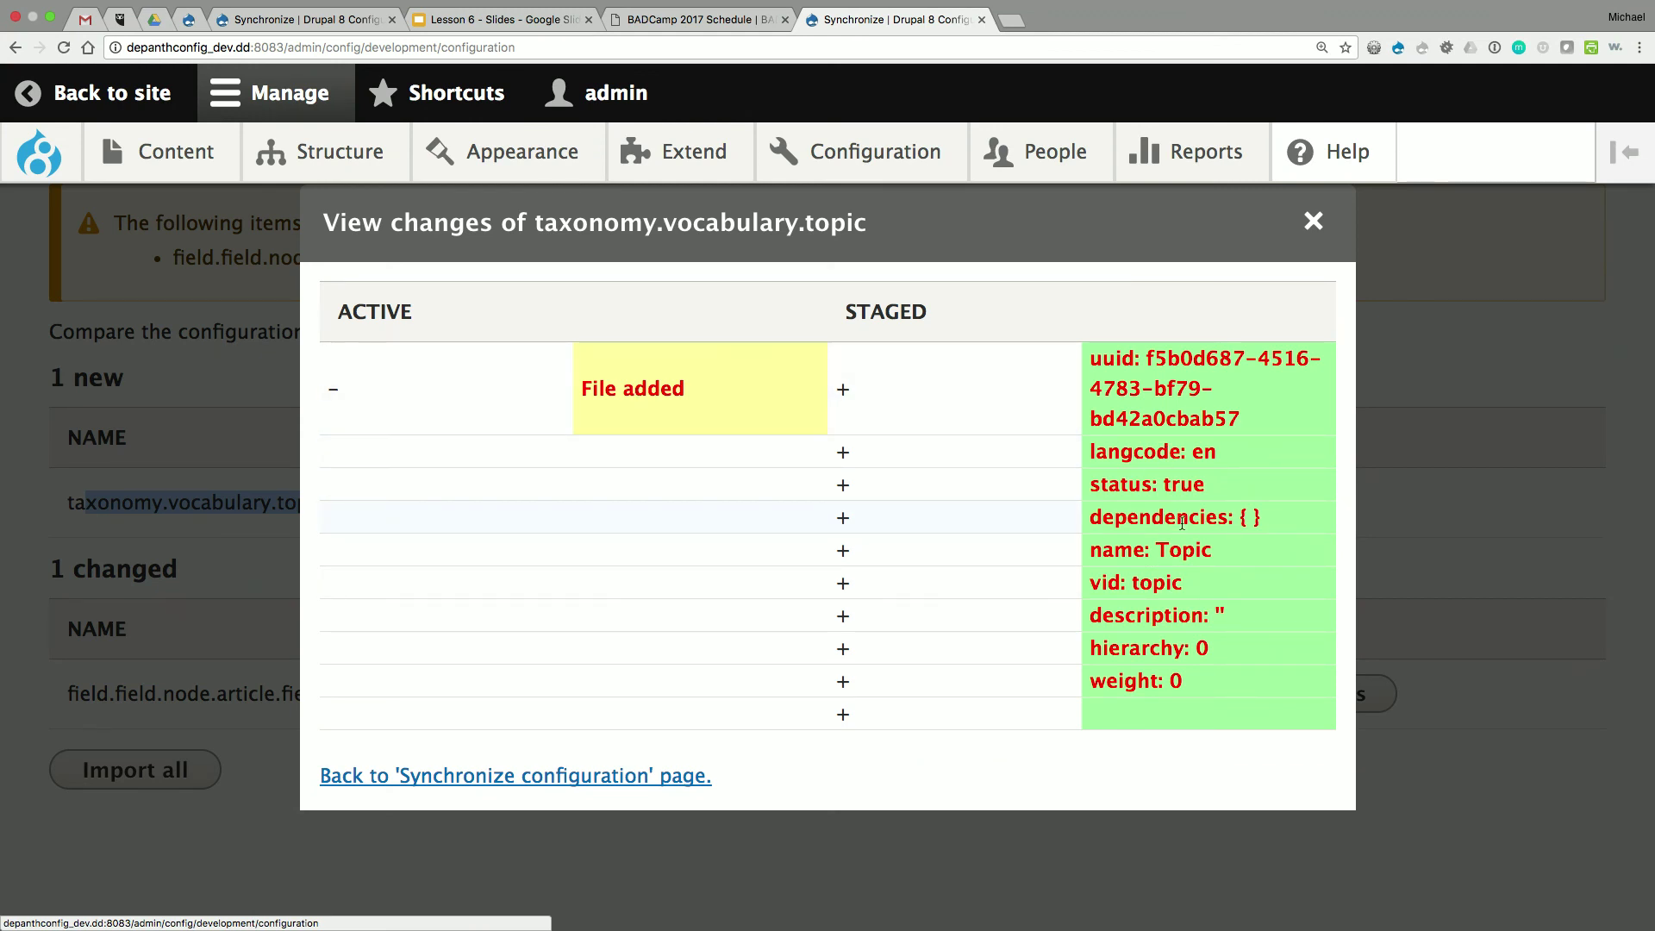
pyautogui.click(1312, 221)
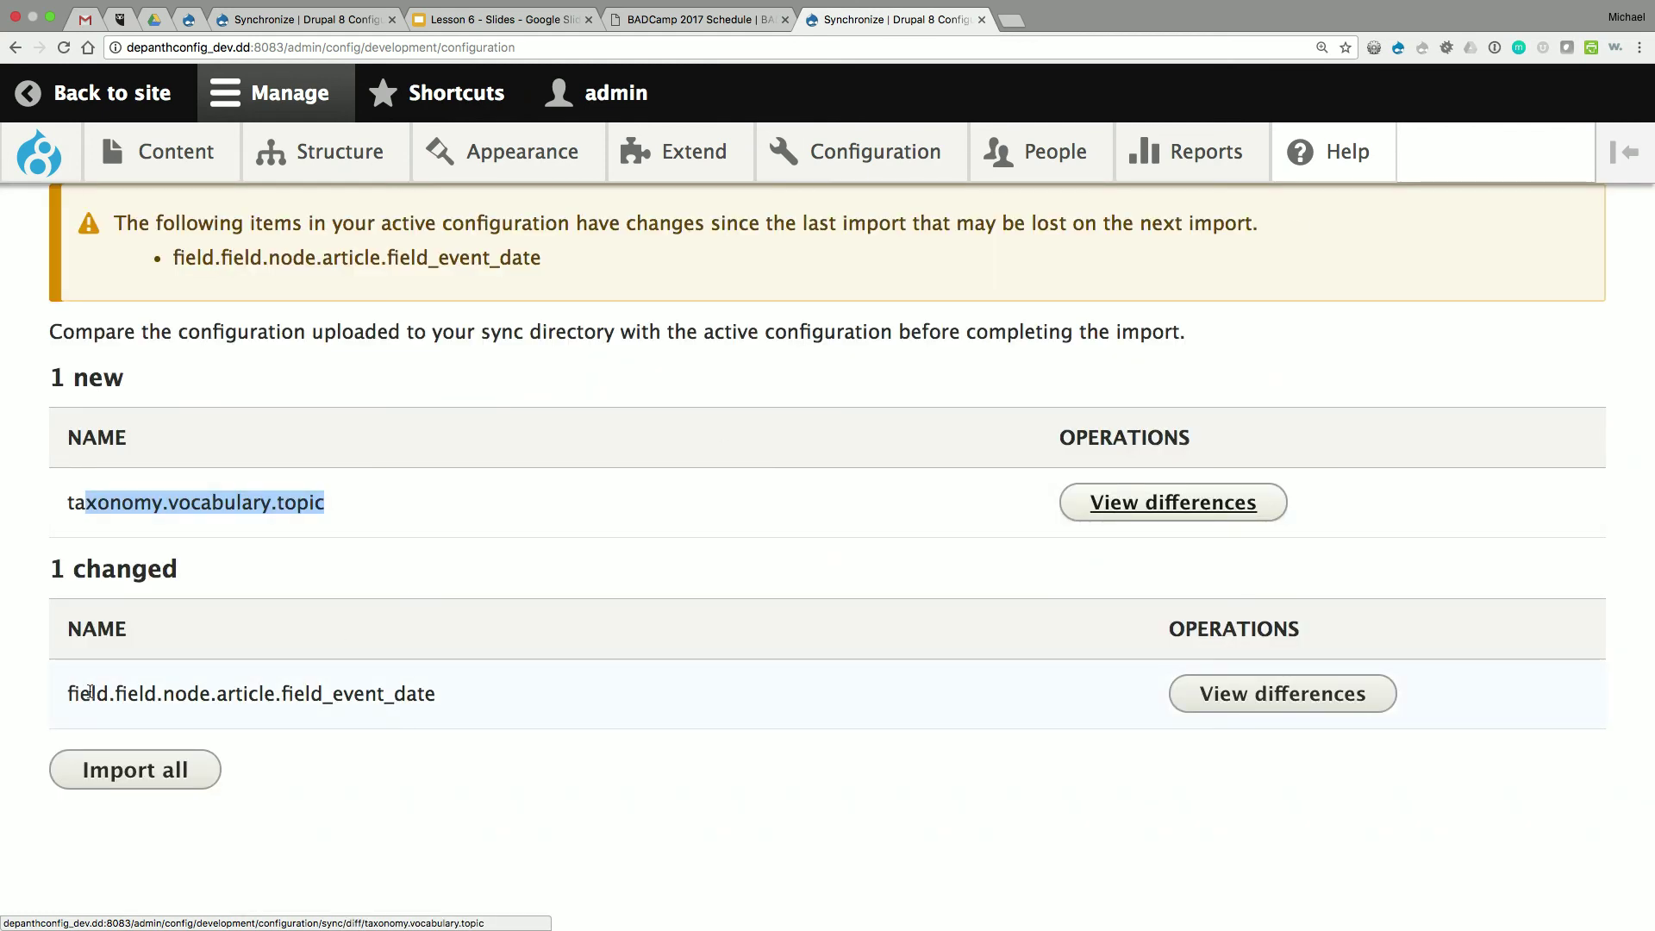
# - Review the differences for field.field.node.article.field_event_date and import all staged configuration into the dev site
pyautogui.click(1241, 696)
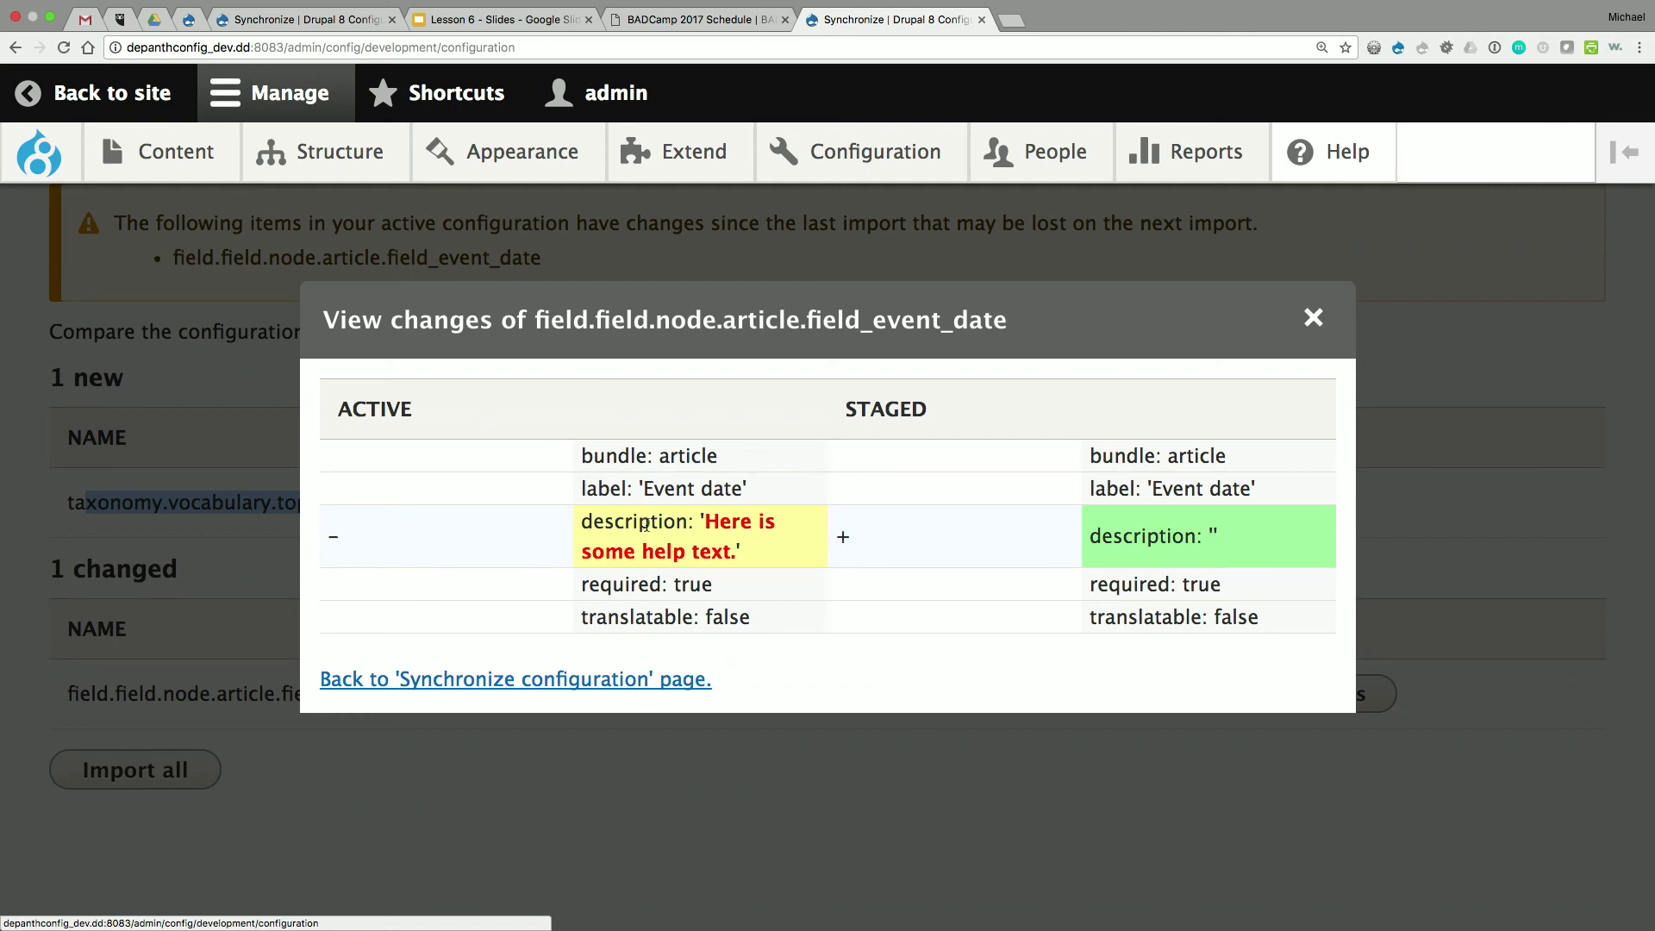
pyautogui.moveTo(708, 515); pyautogui.dragTo(732, 552)
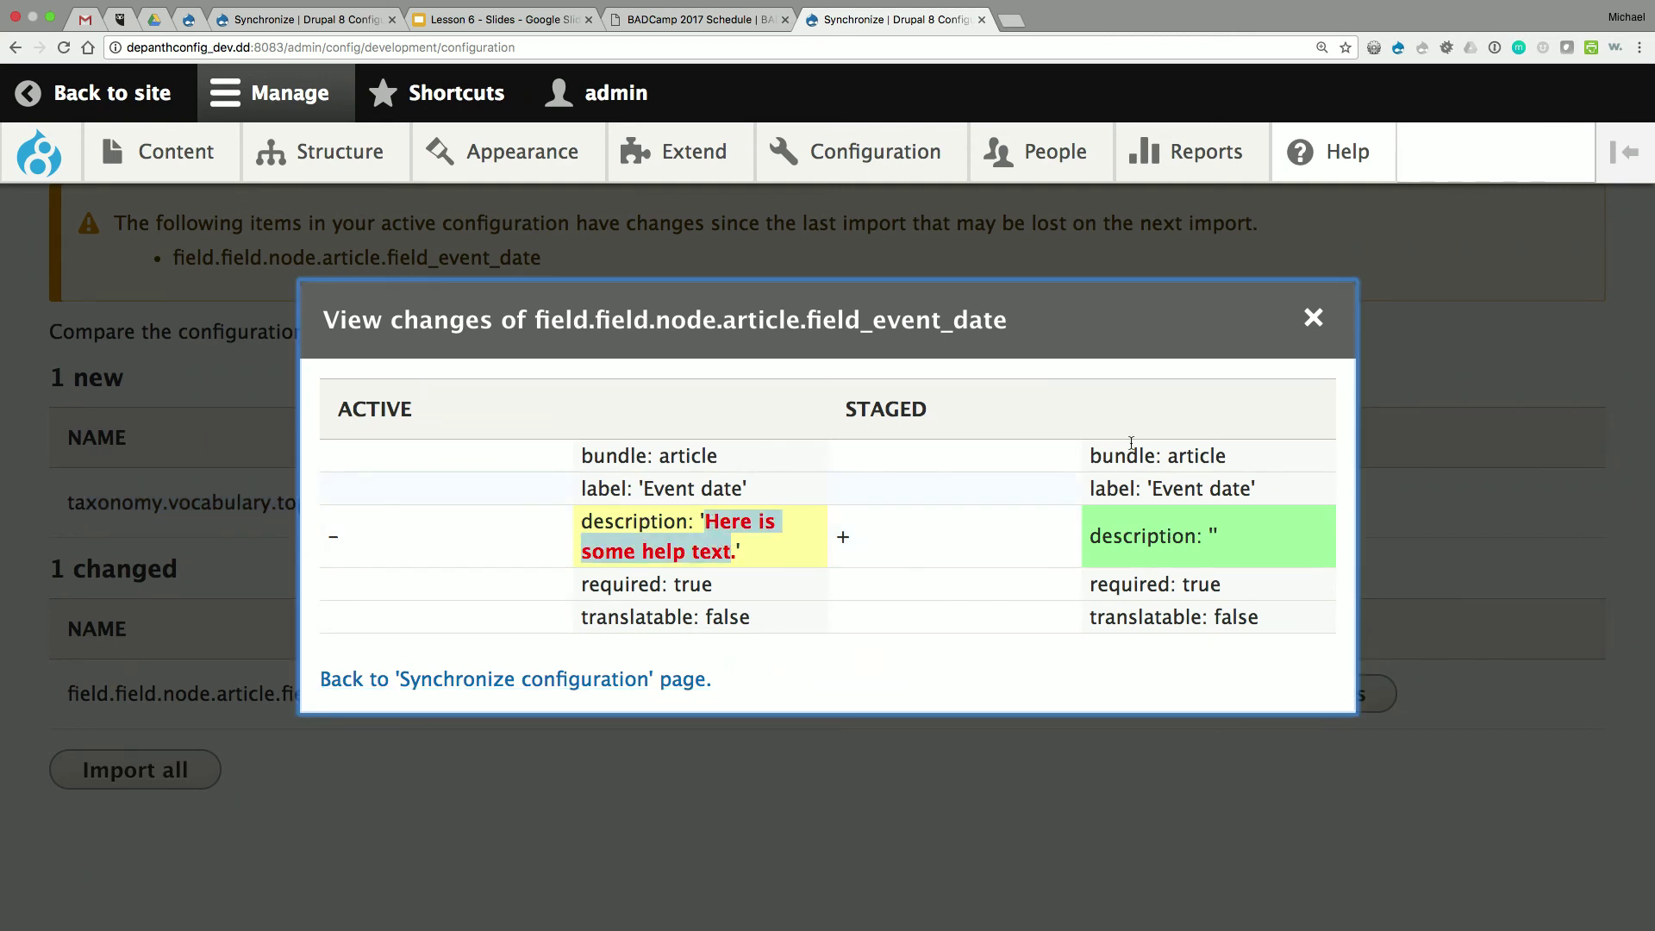
pyautogui.click(682, 510)
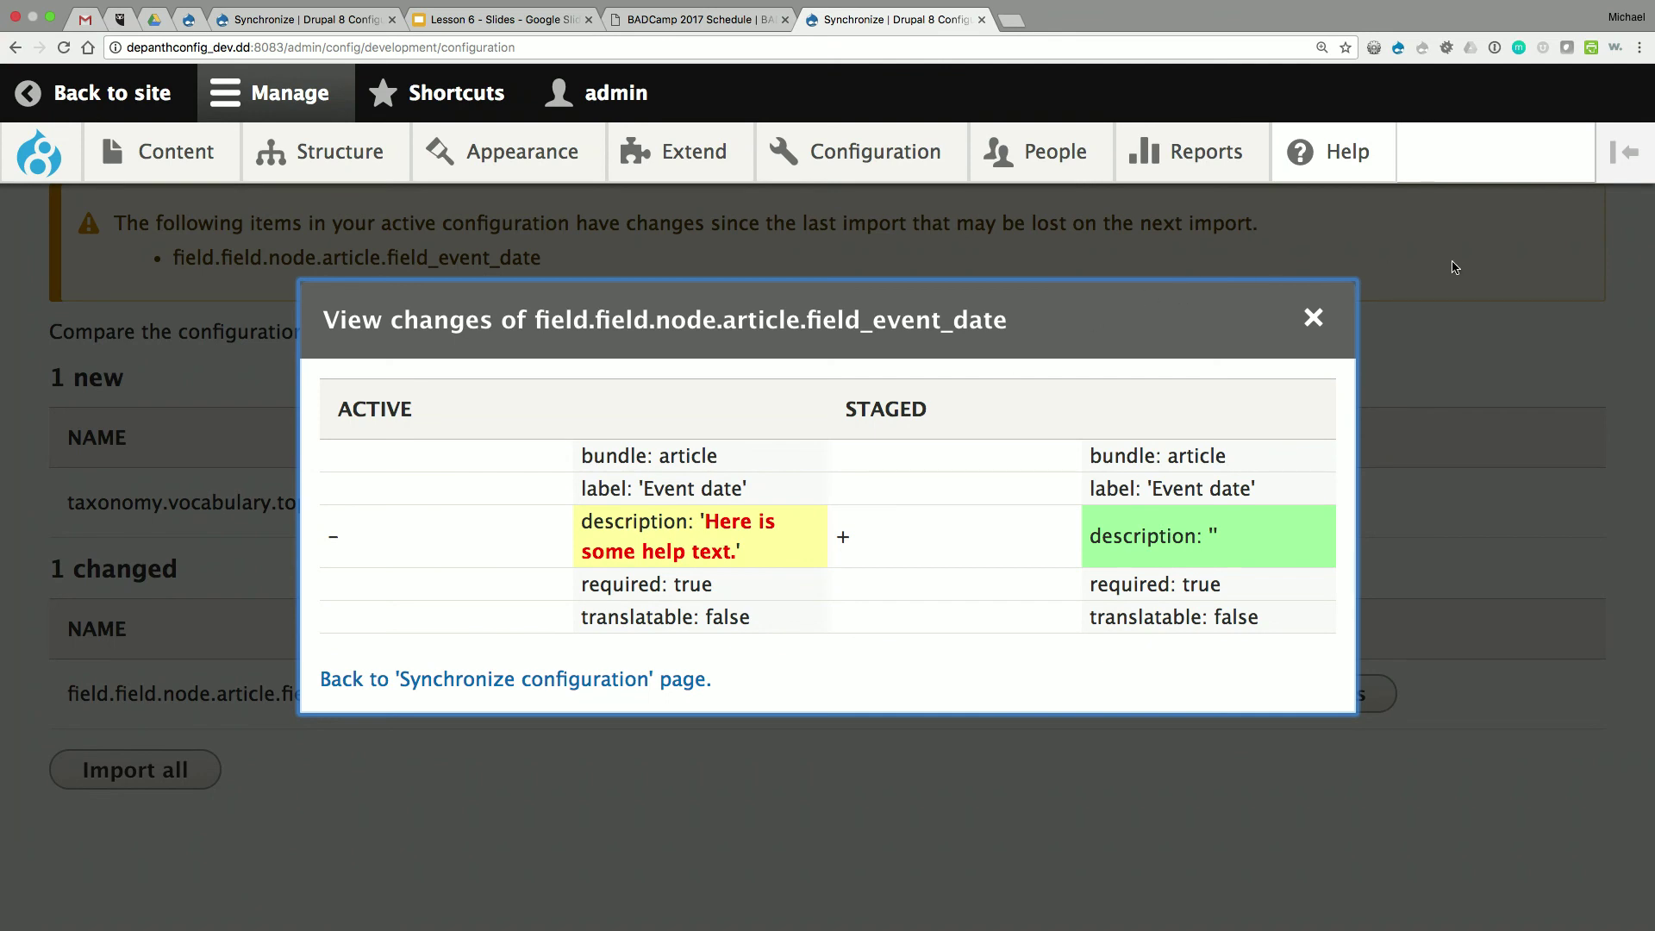
pyautogui.click(1312, 320)
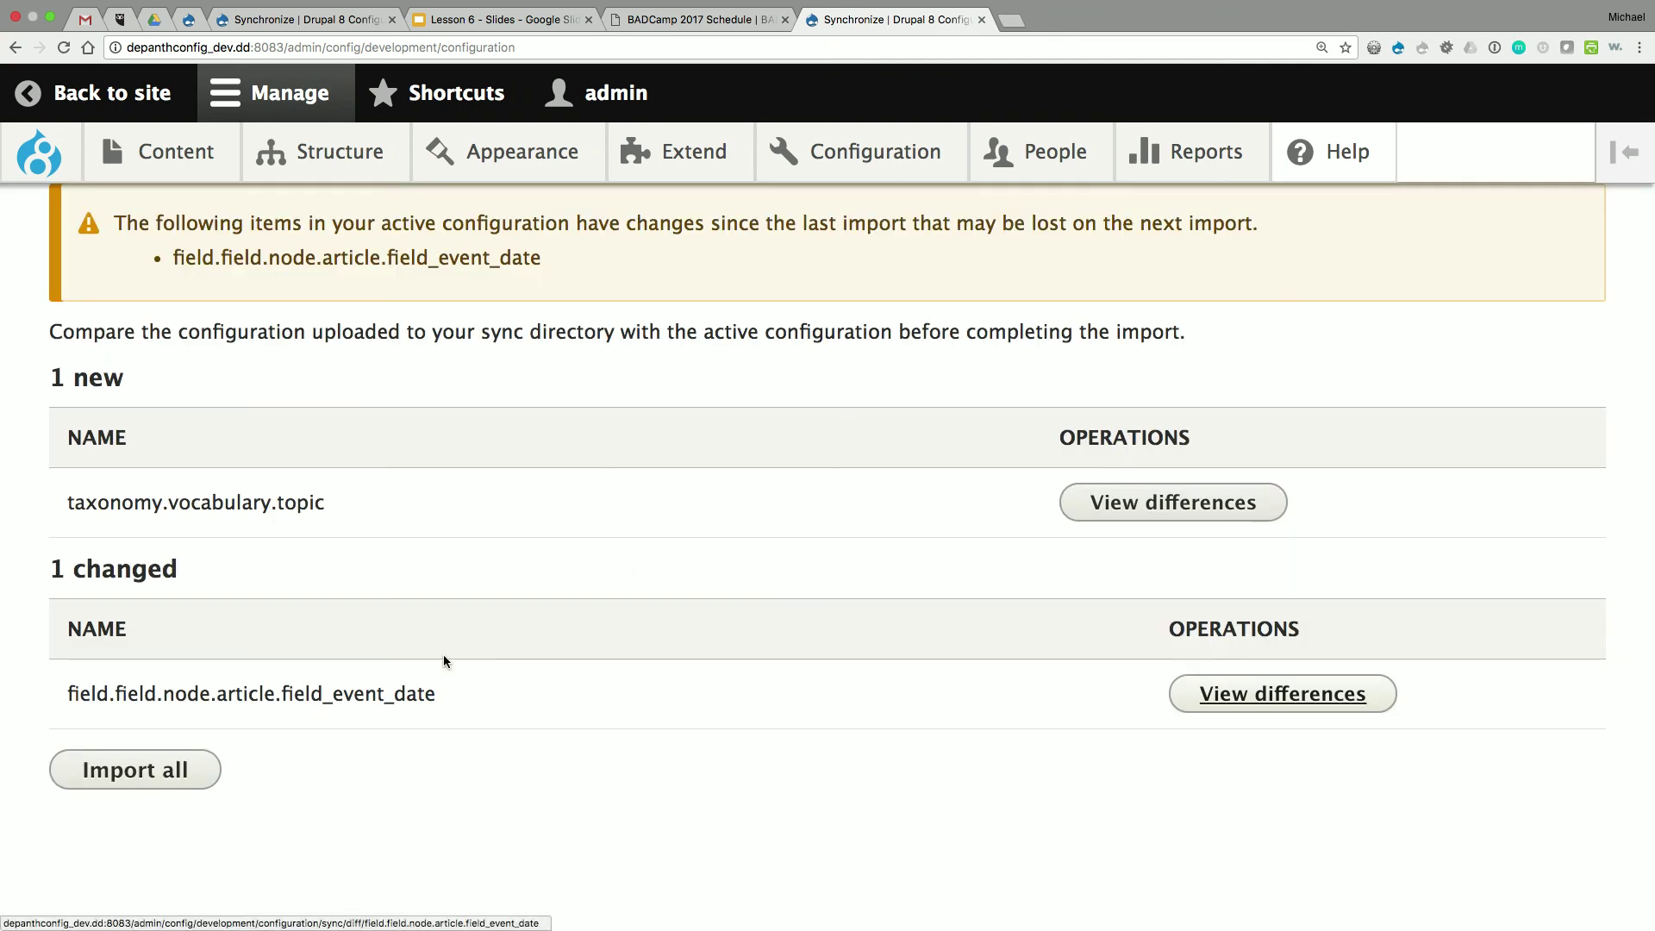
pyautogui.click(143, 781)
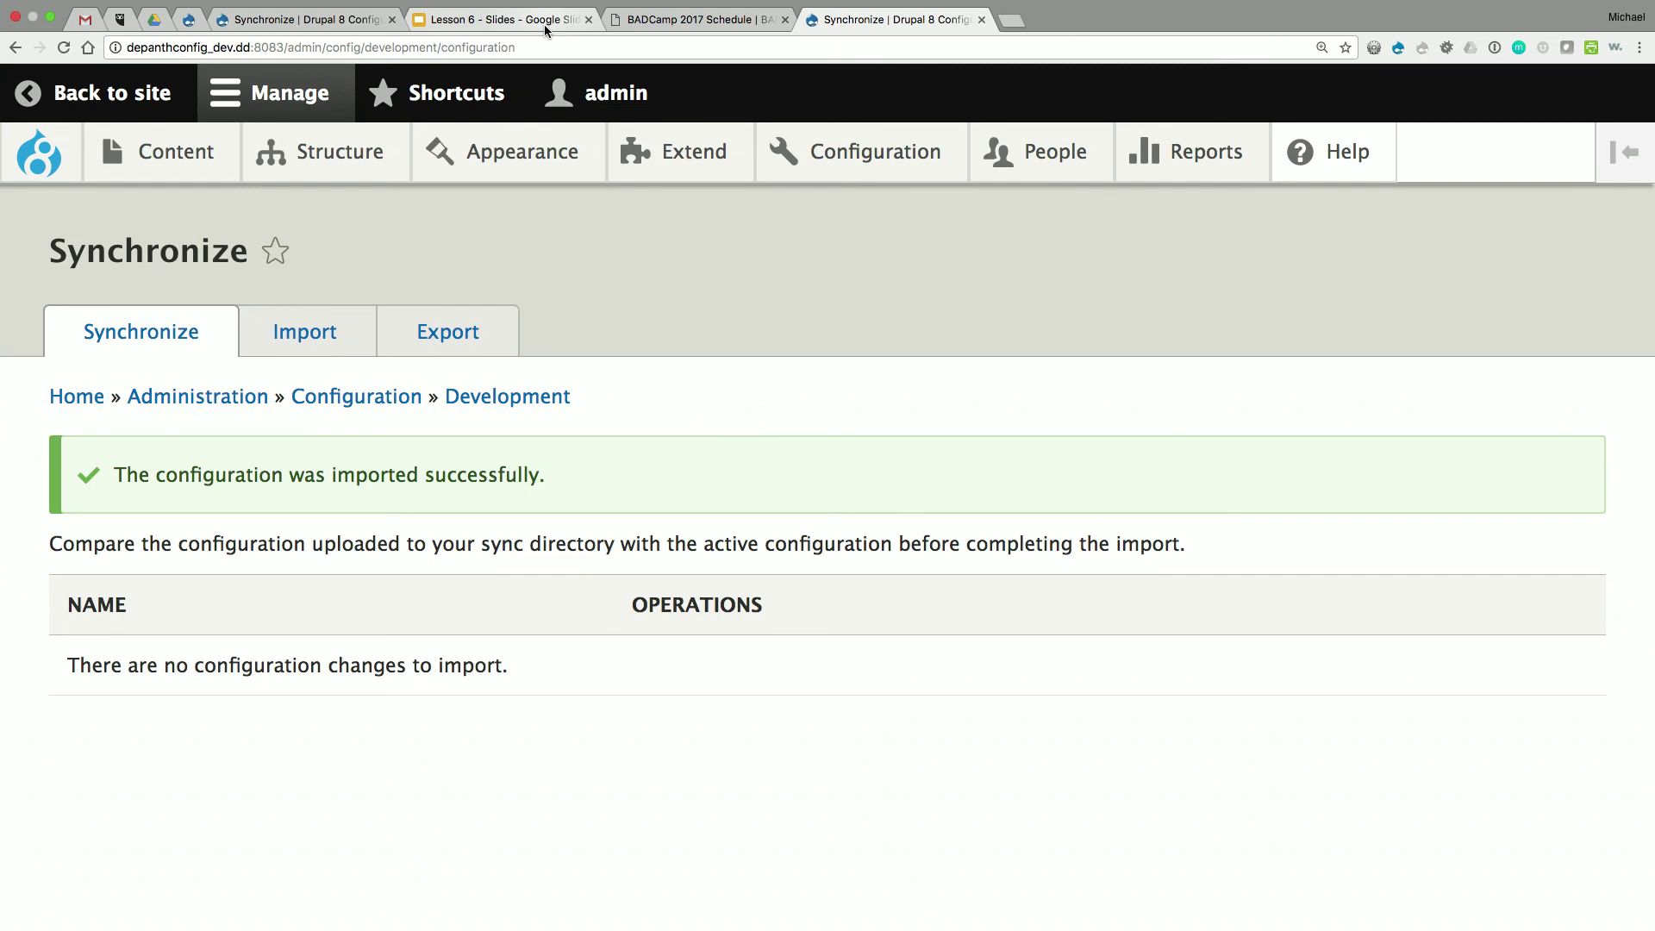
# - Open the Article content type's Event date field settings on the dev site to check the help text
pyautogui.moveTo(330, 150)
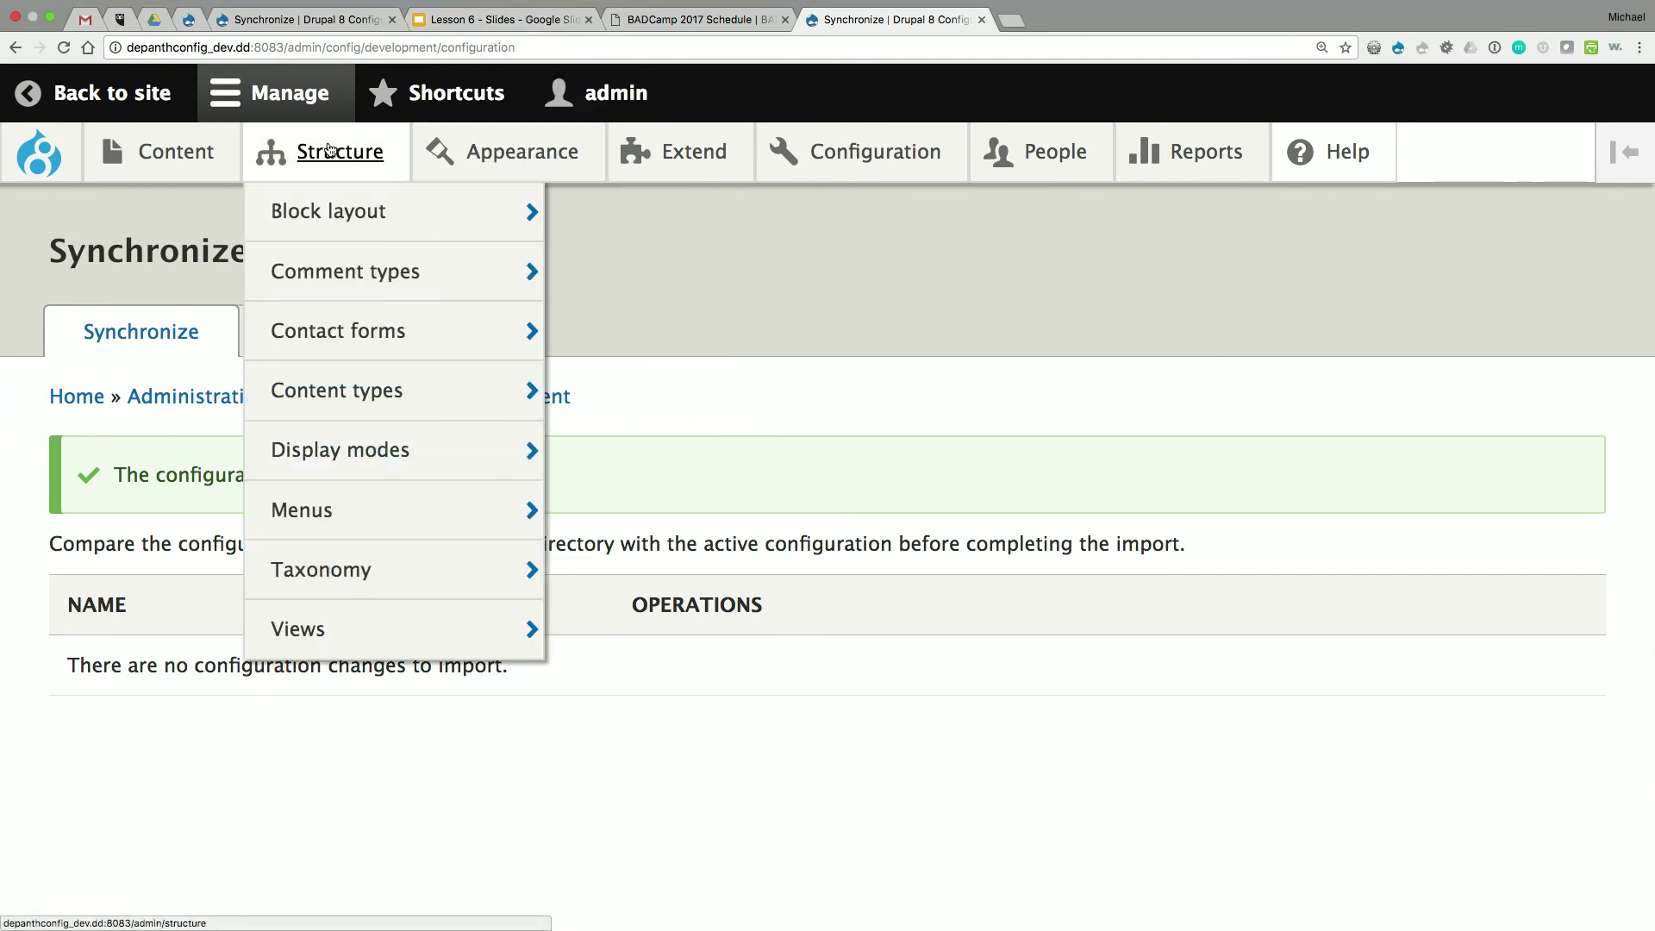
pyautogui.moveTo(397, 390)
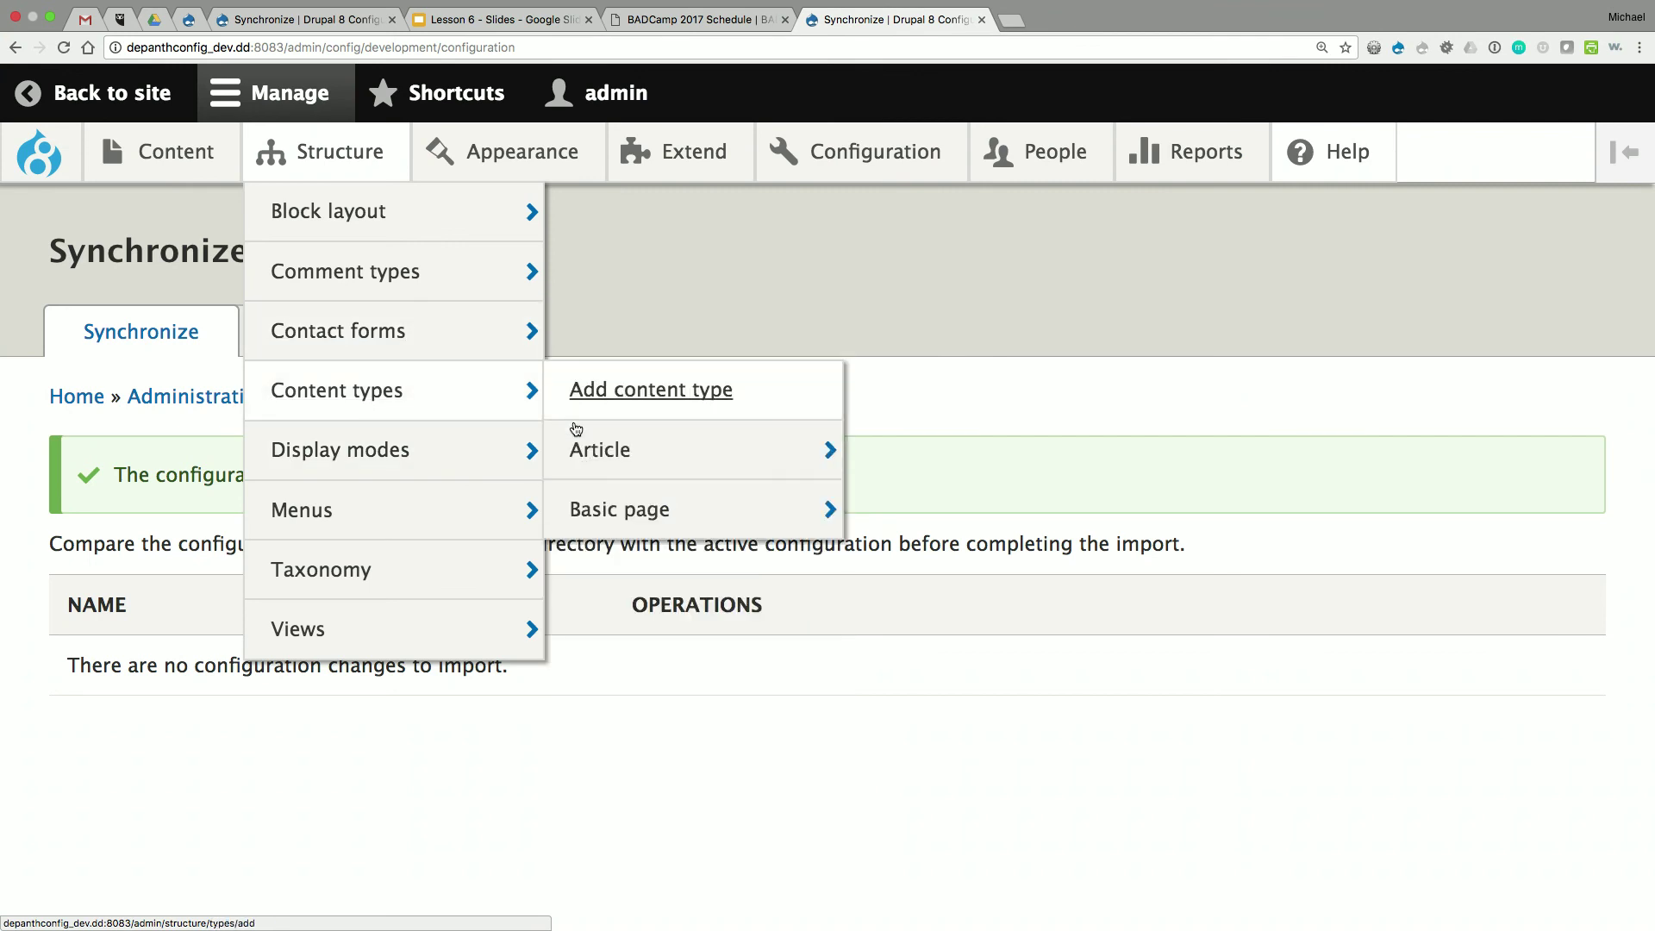
pyautogui.moveTo(593, 470)
pyautogui.click(888, 452)
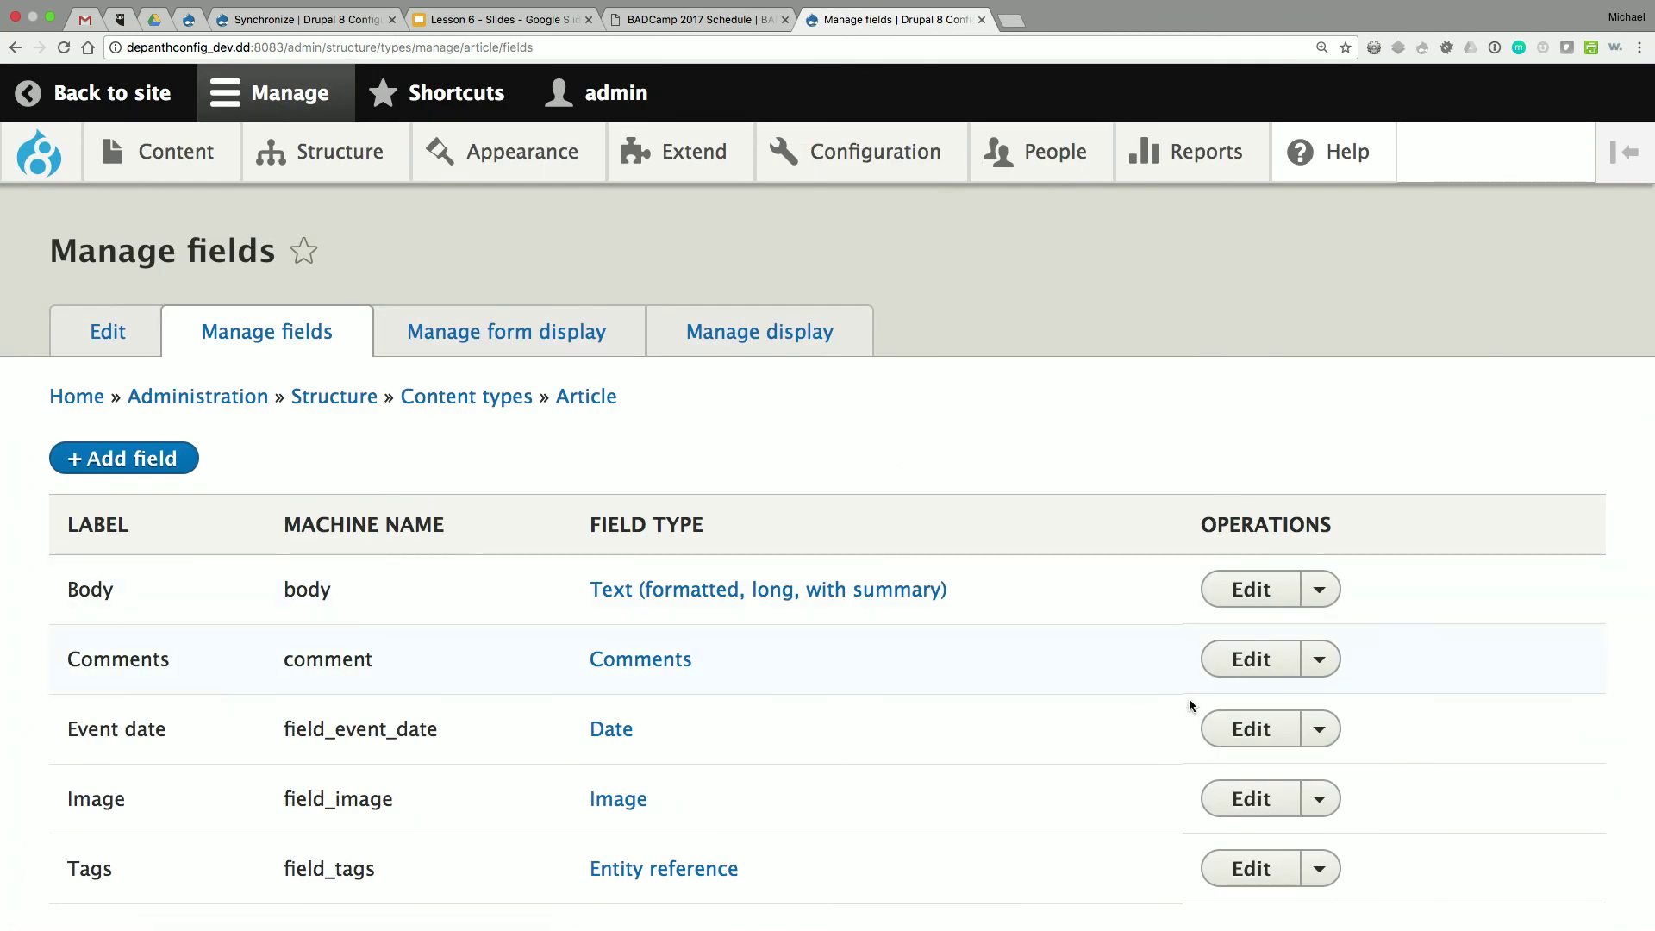
pyautogui.click(1246, 728)
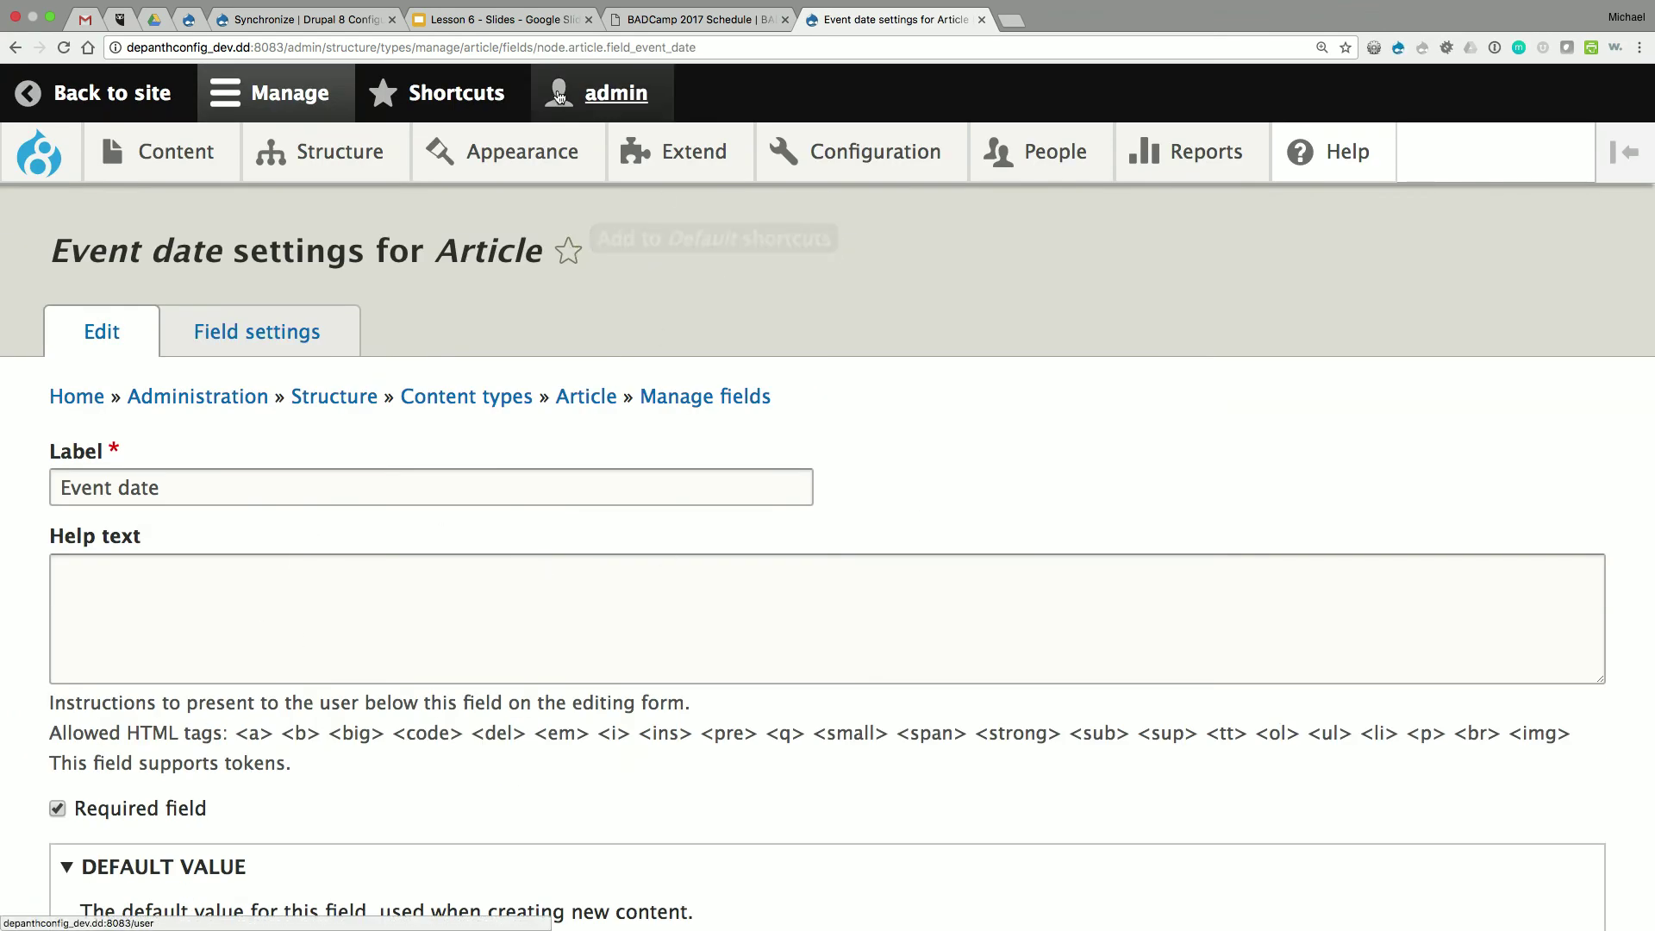
# - Switch to the Lesson 6 slides and browse from the configuration basics slides to the "Tips and Tricks #1" slide
pyautogui.click(480, 23)
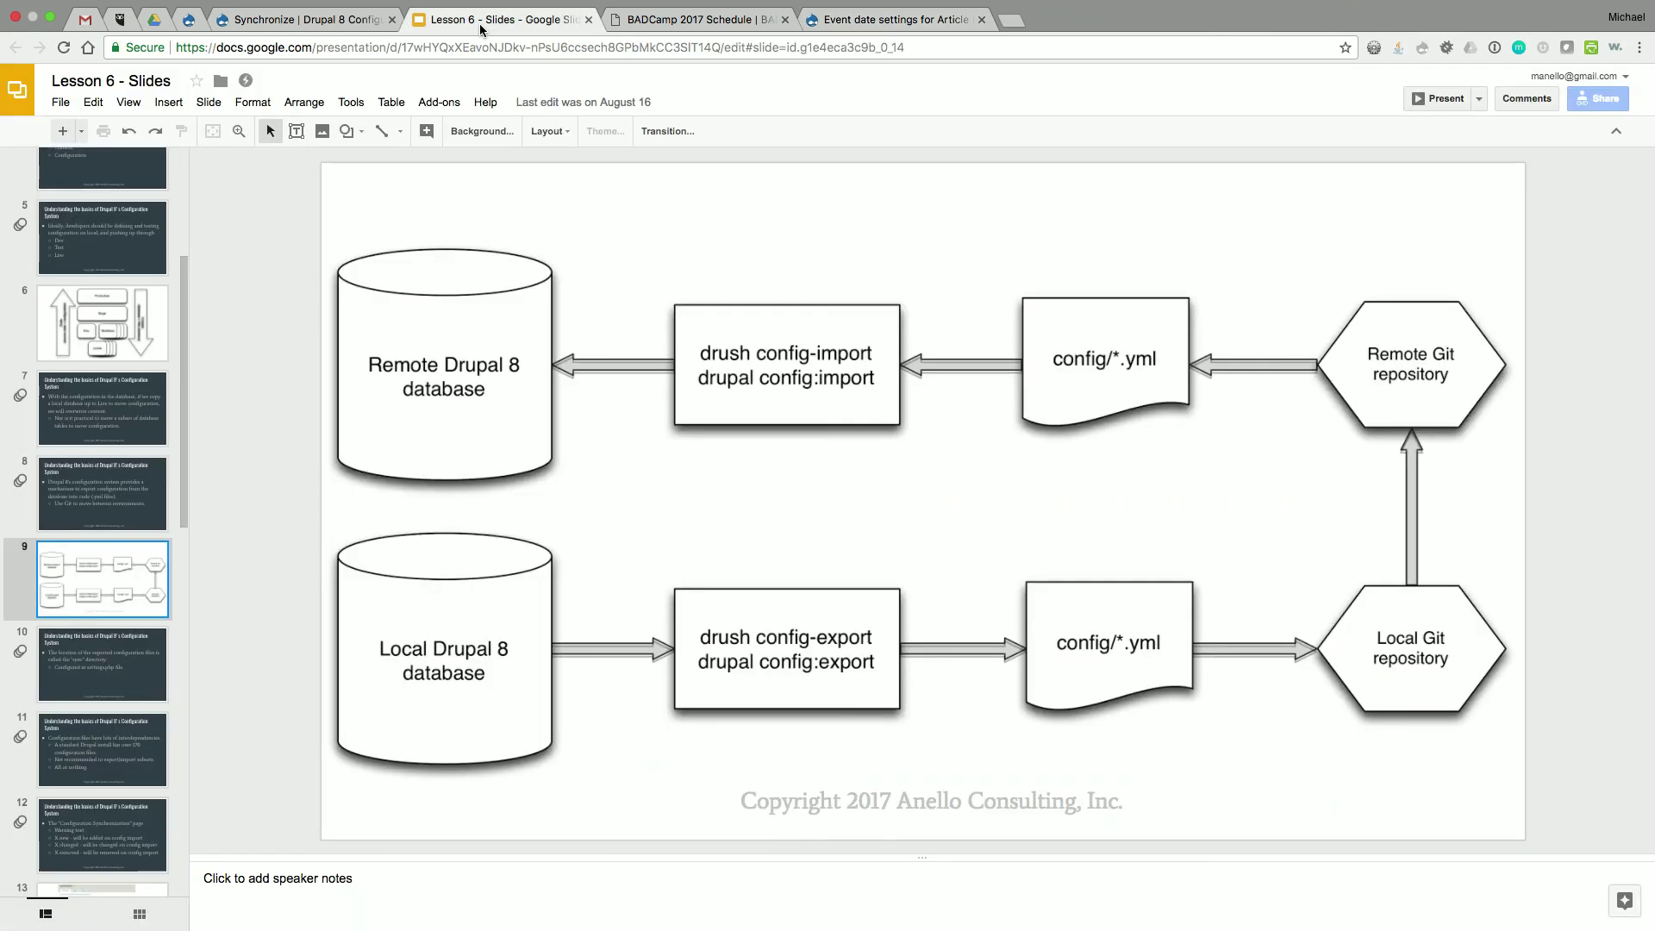
pyautogui.scroll(-1, 80, 691)
pyautogui.click(81, 691)
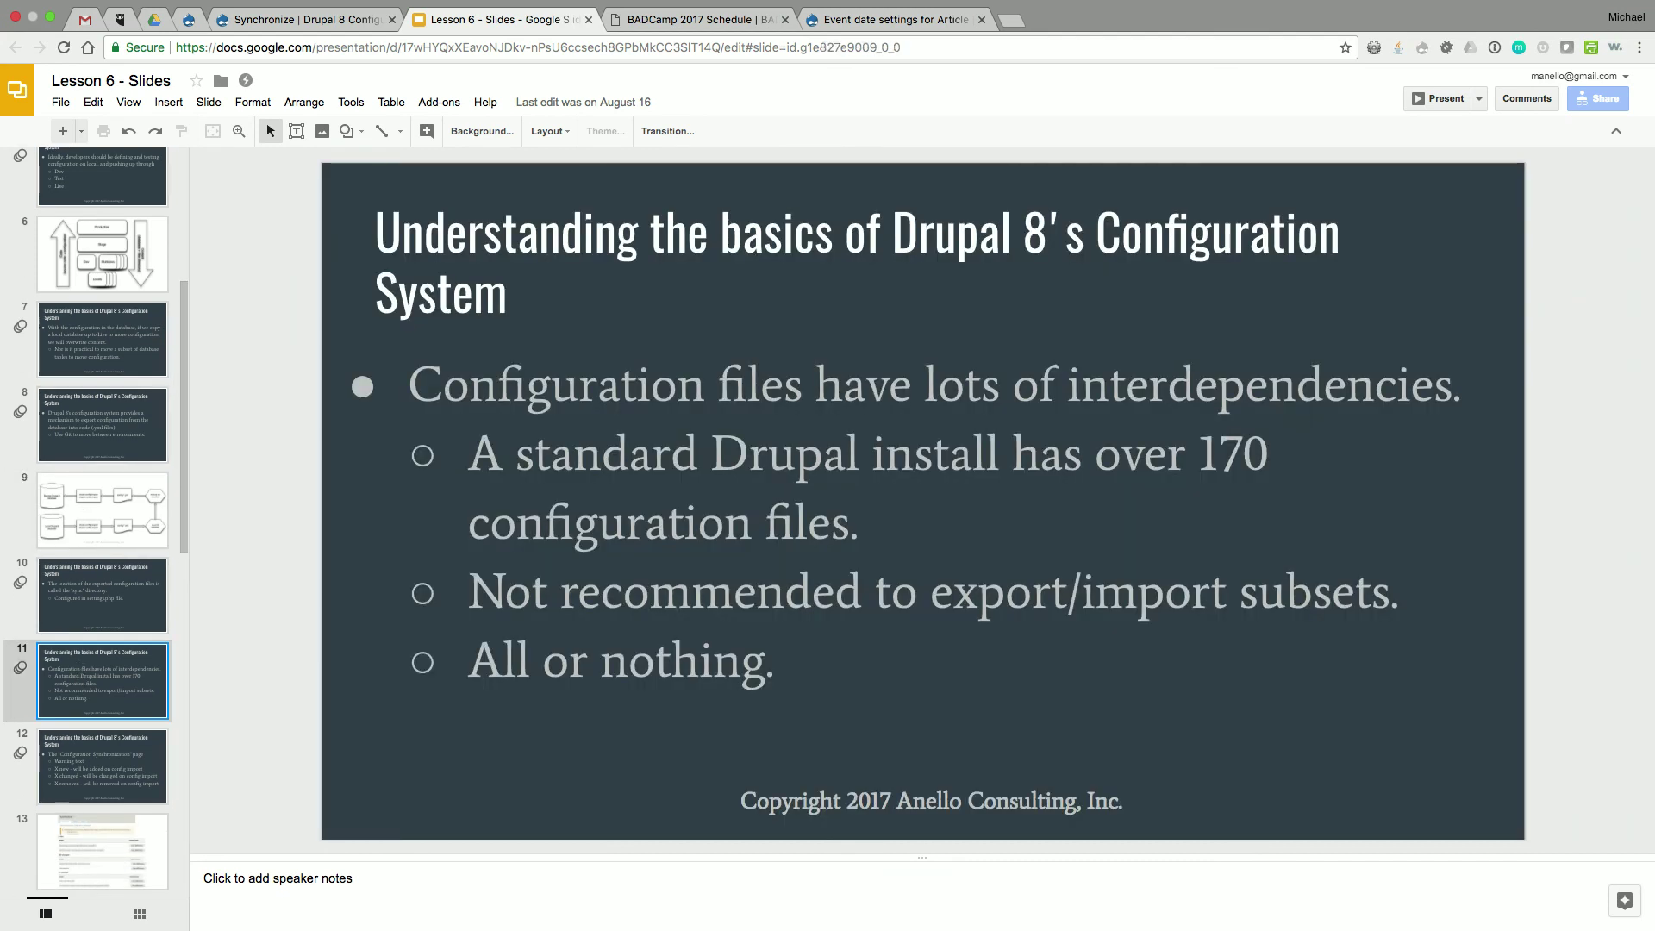
pyautogui.press('Down')
pyautogui.scroll(-3, 85, 705)
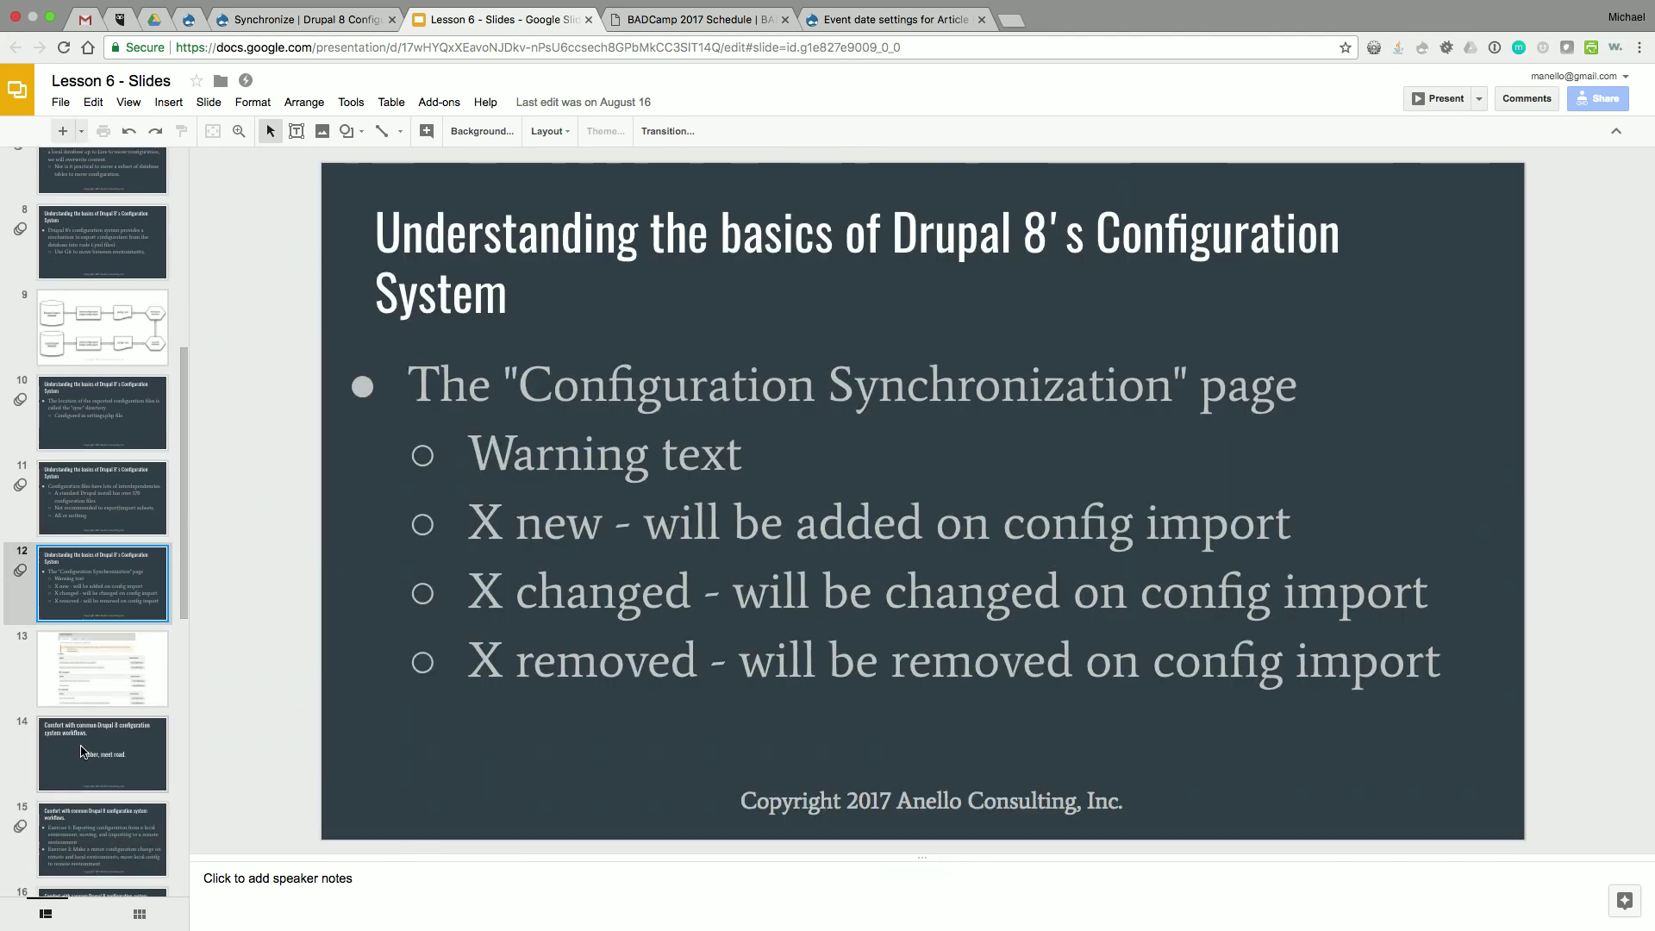
pyautogui.scroll(-2, 85, 705)
pyautogui.scroll(-5, 86, 689)
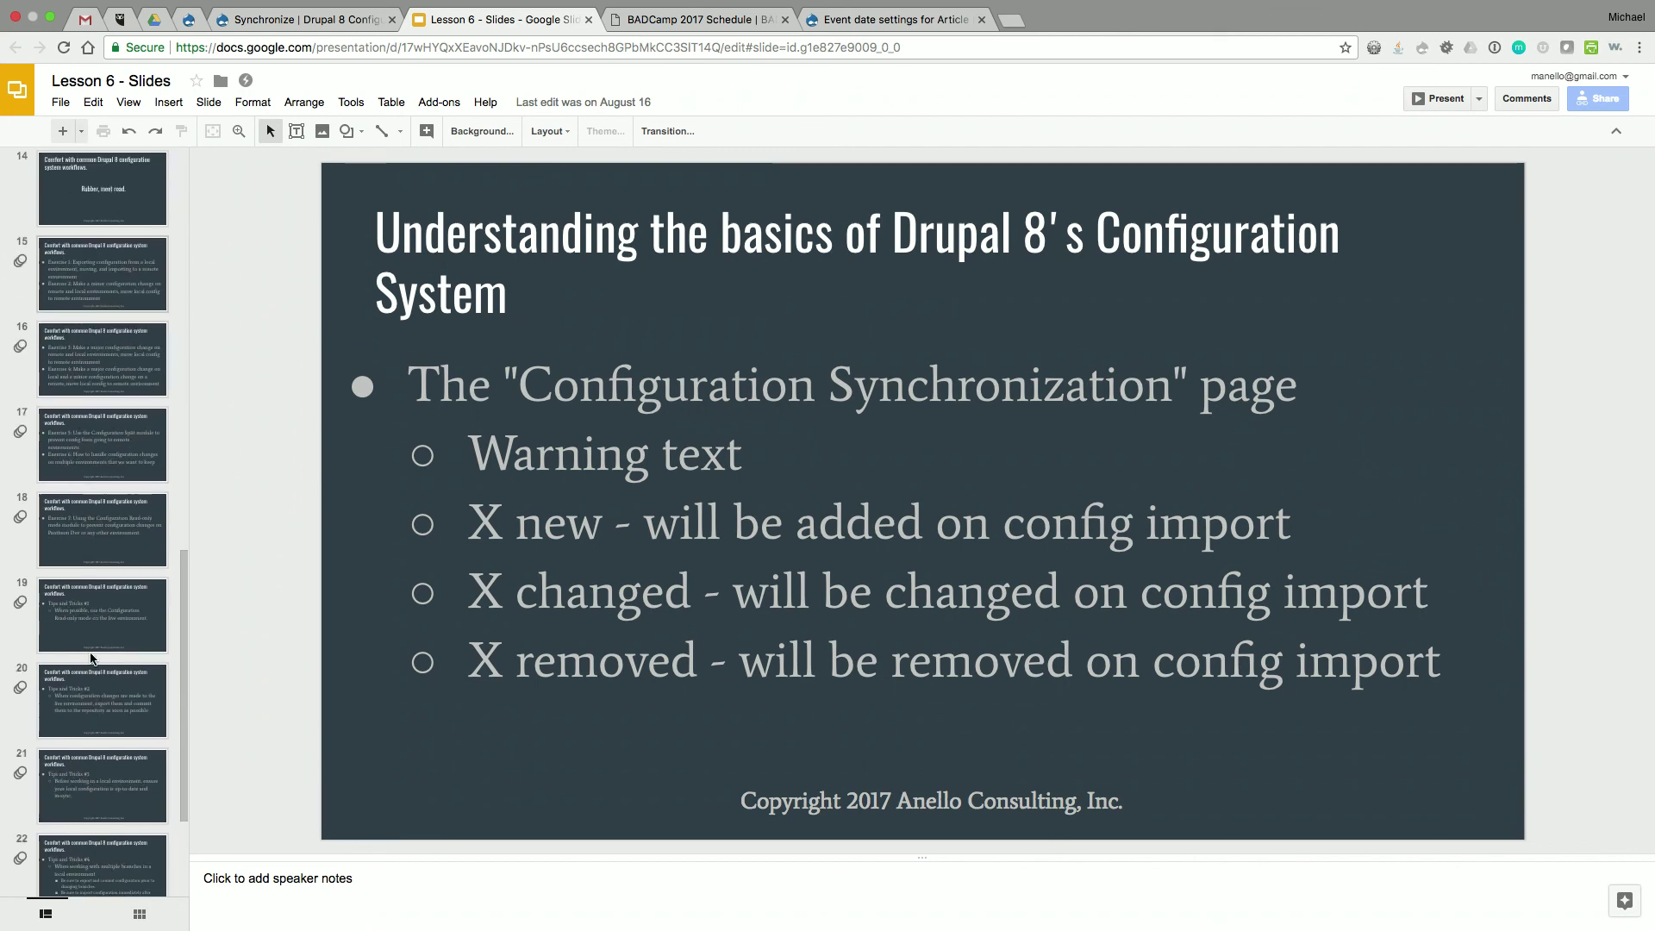
pyautogui.click(95, 552)
pyautogui.press('Down')
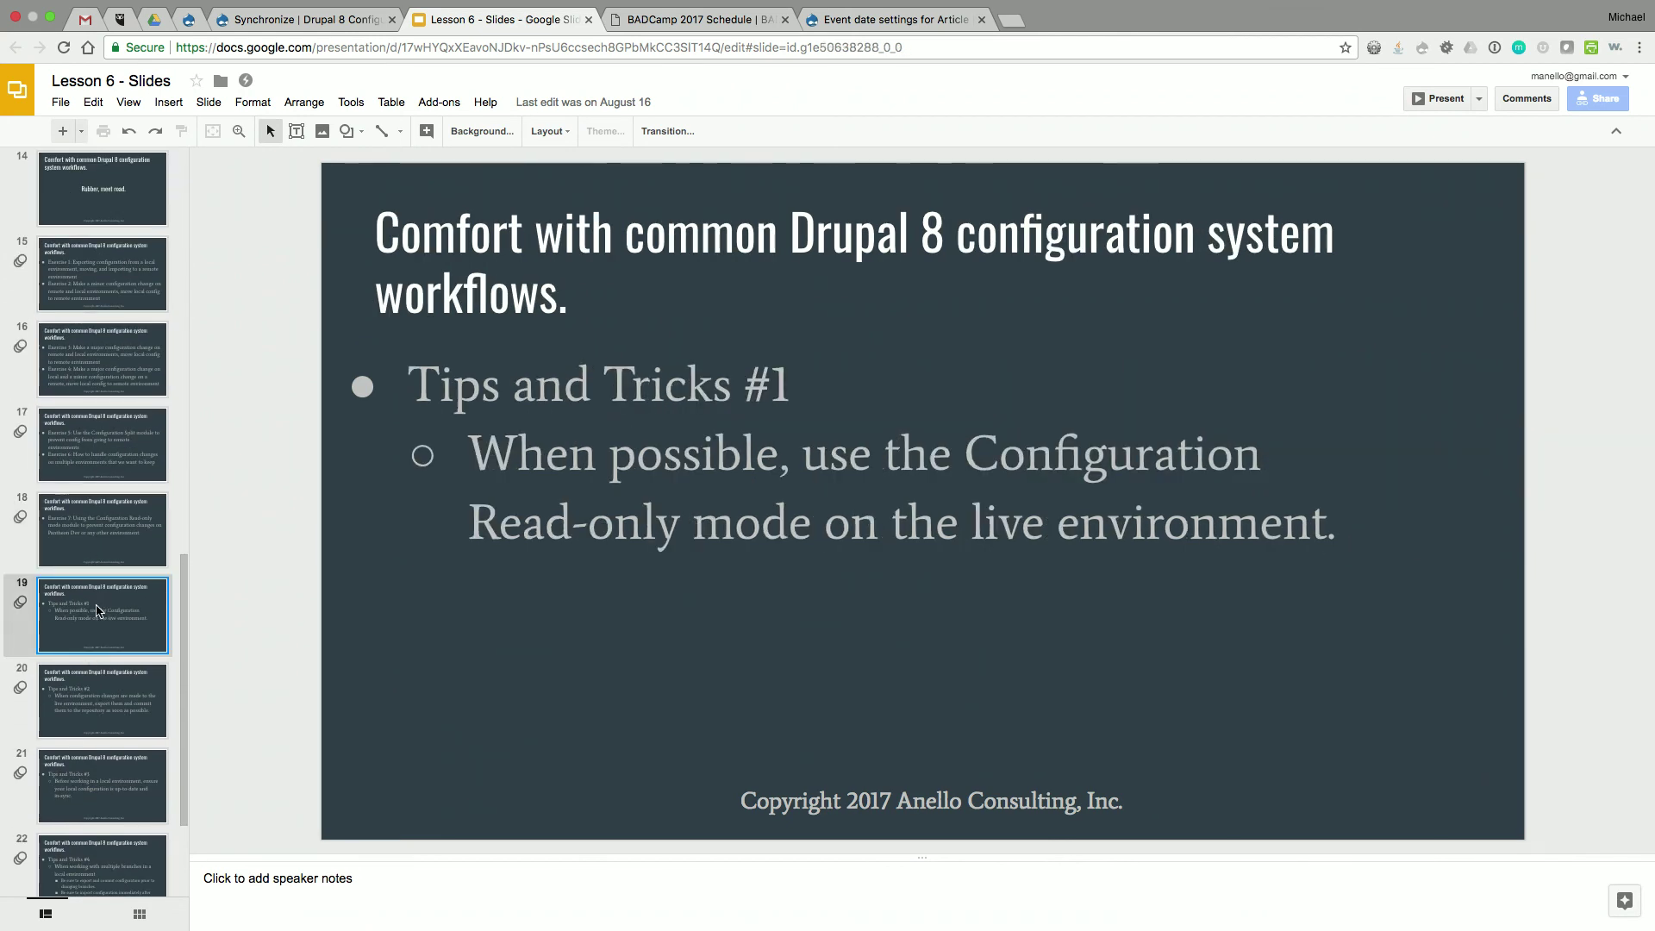